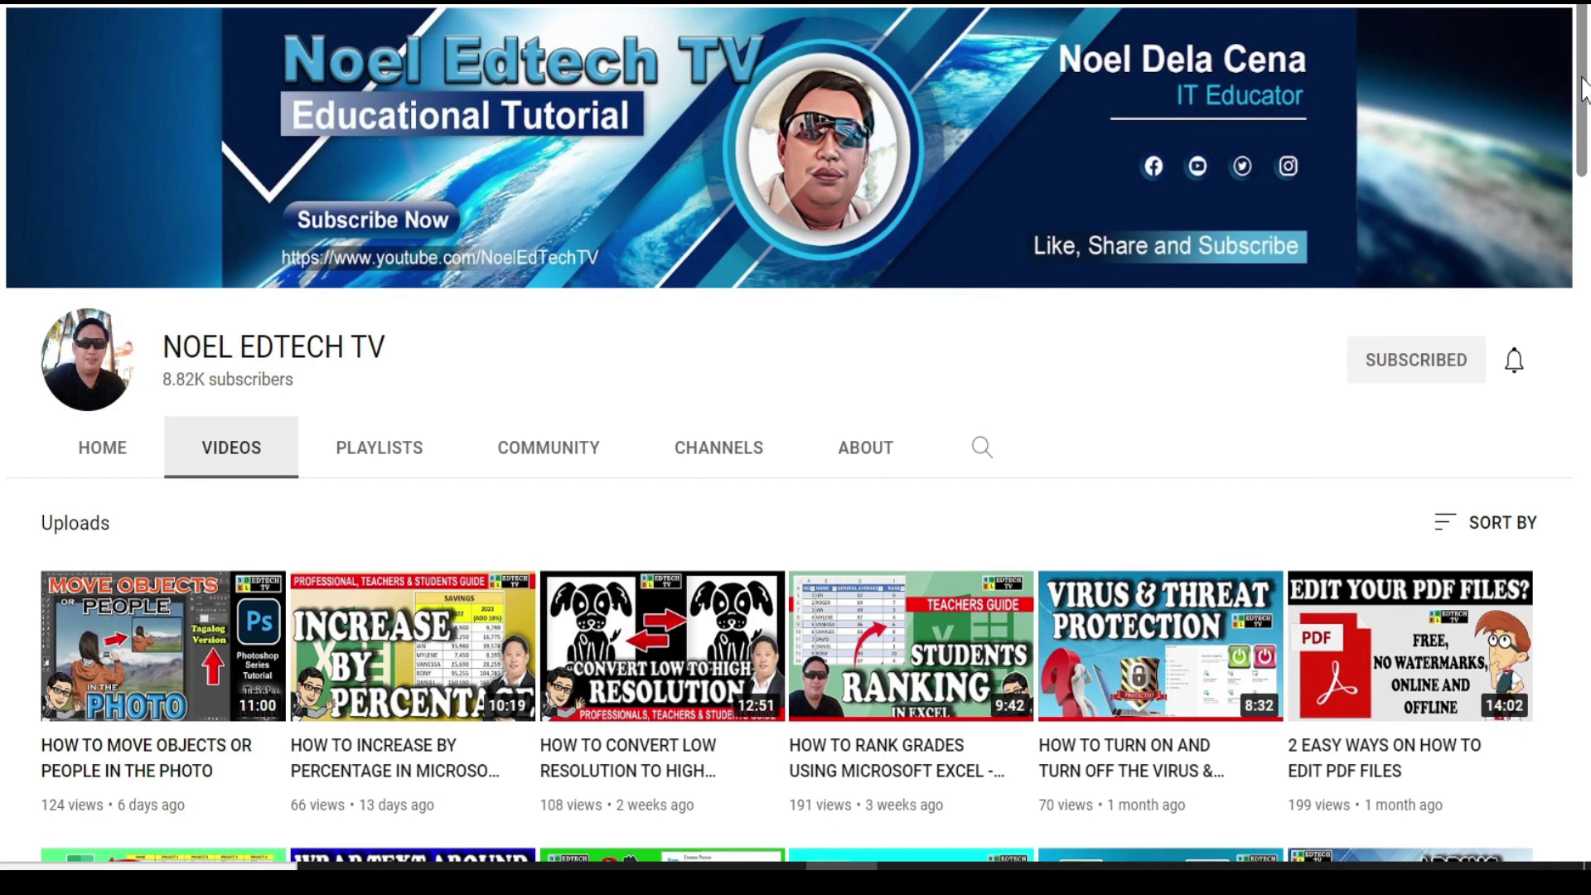
Step: Draw a blue rectangle about 7.24 × 22.95 cm across the slide's centre
{"action": "left_click_drag", "start_coordinate": [1581, 78], "coordinate": [1572, 801]}
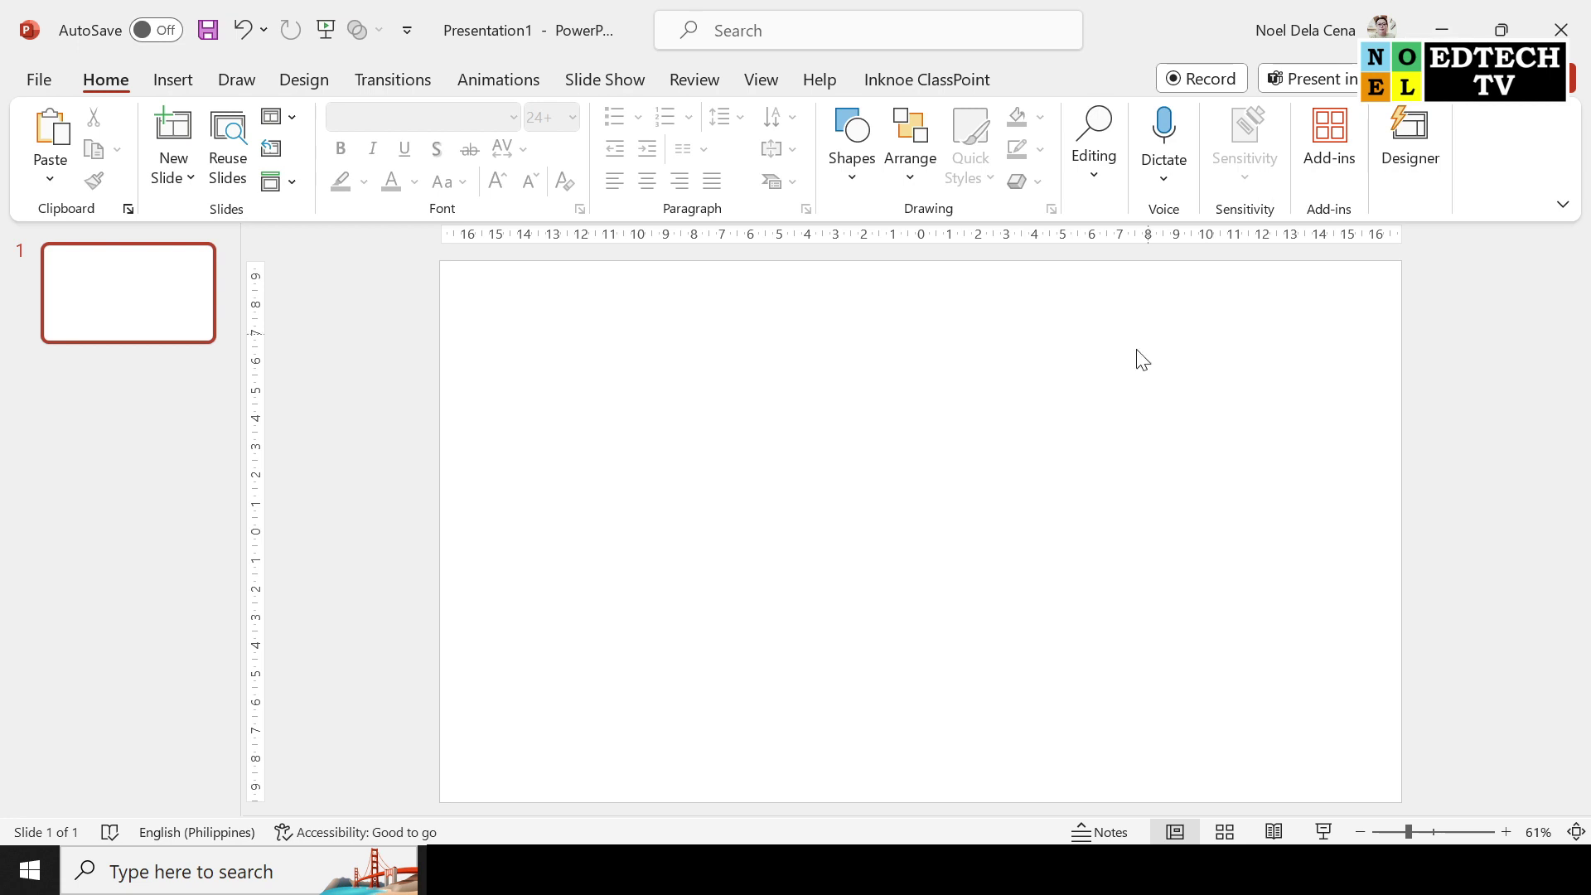
{"action": "left_click", "coordinate": [848, 177]}
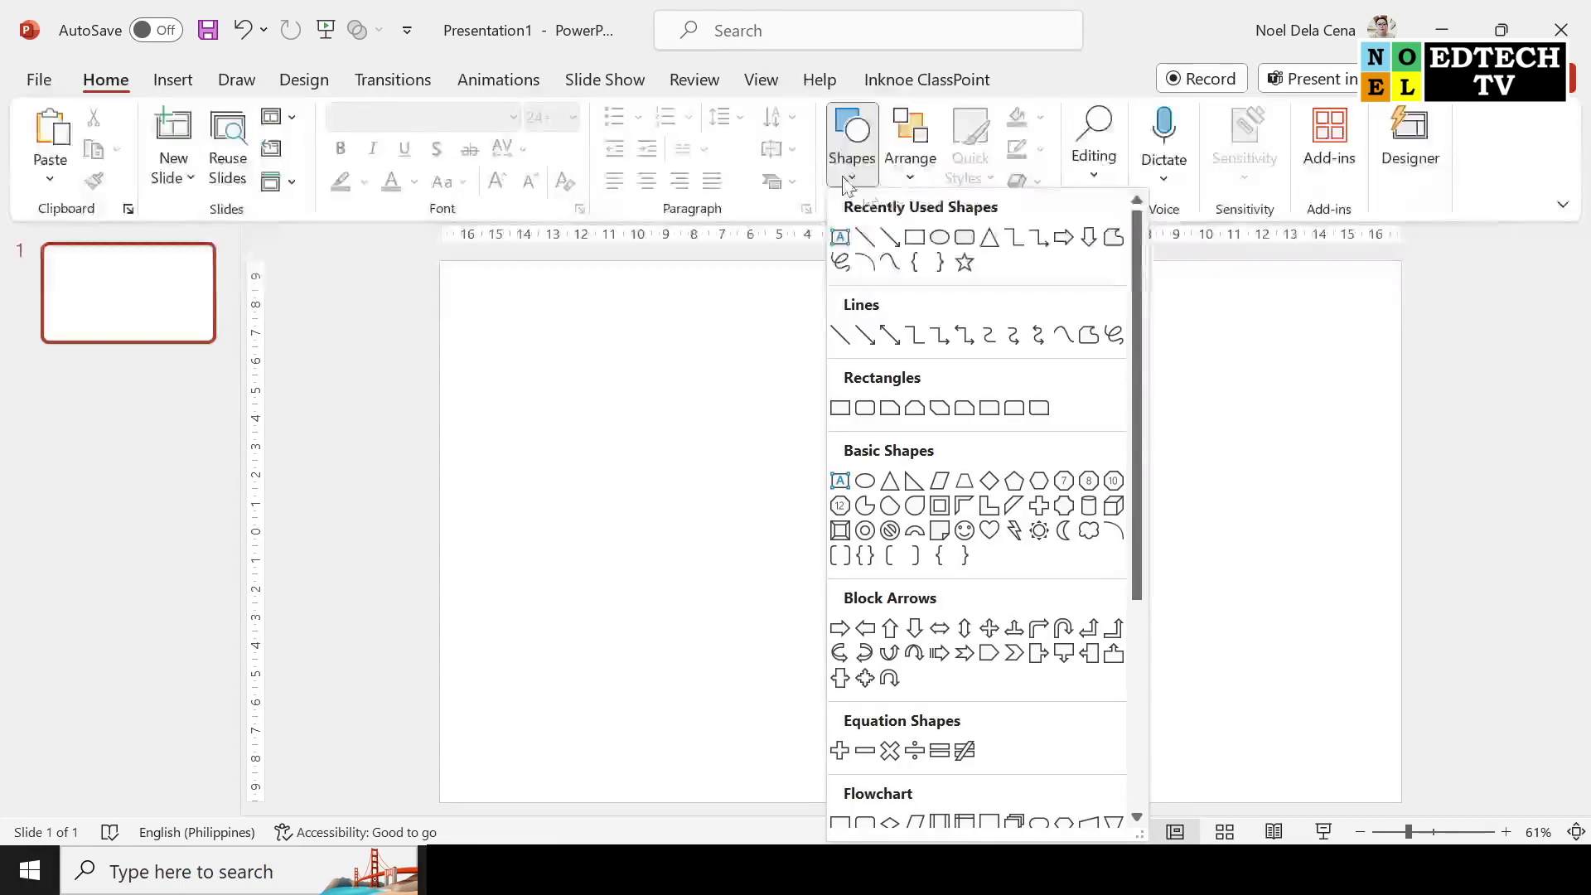
{"action": "left_click", "coordinate": [915, 238]}
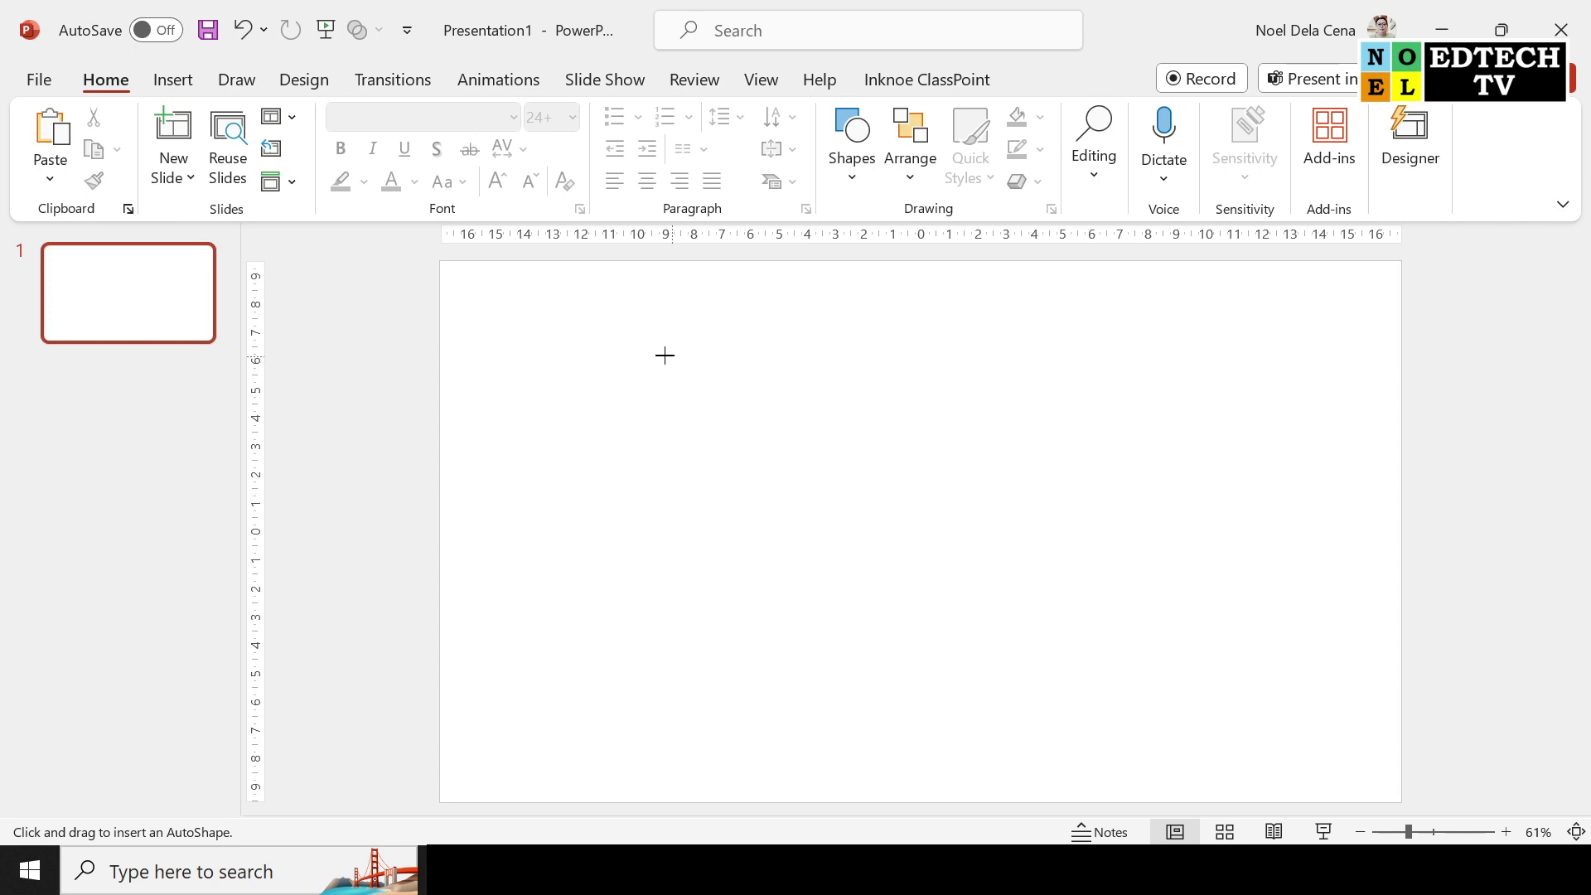
{"action": "left_click_drag", "start_coordinate": [594, 422], "coordinate": [1246, 630]}
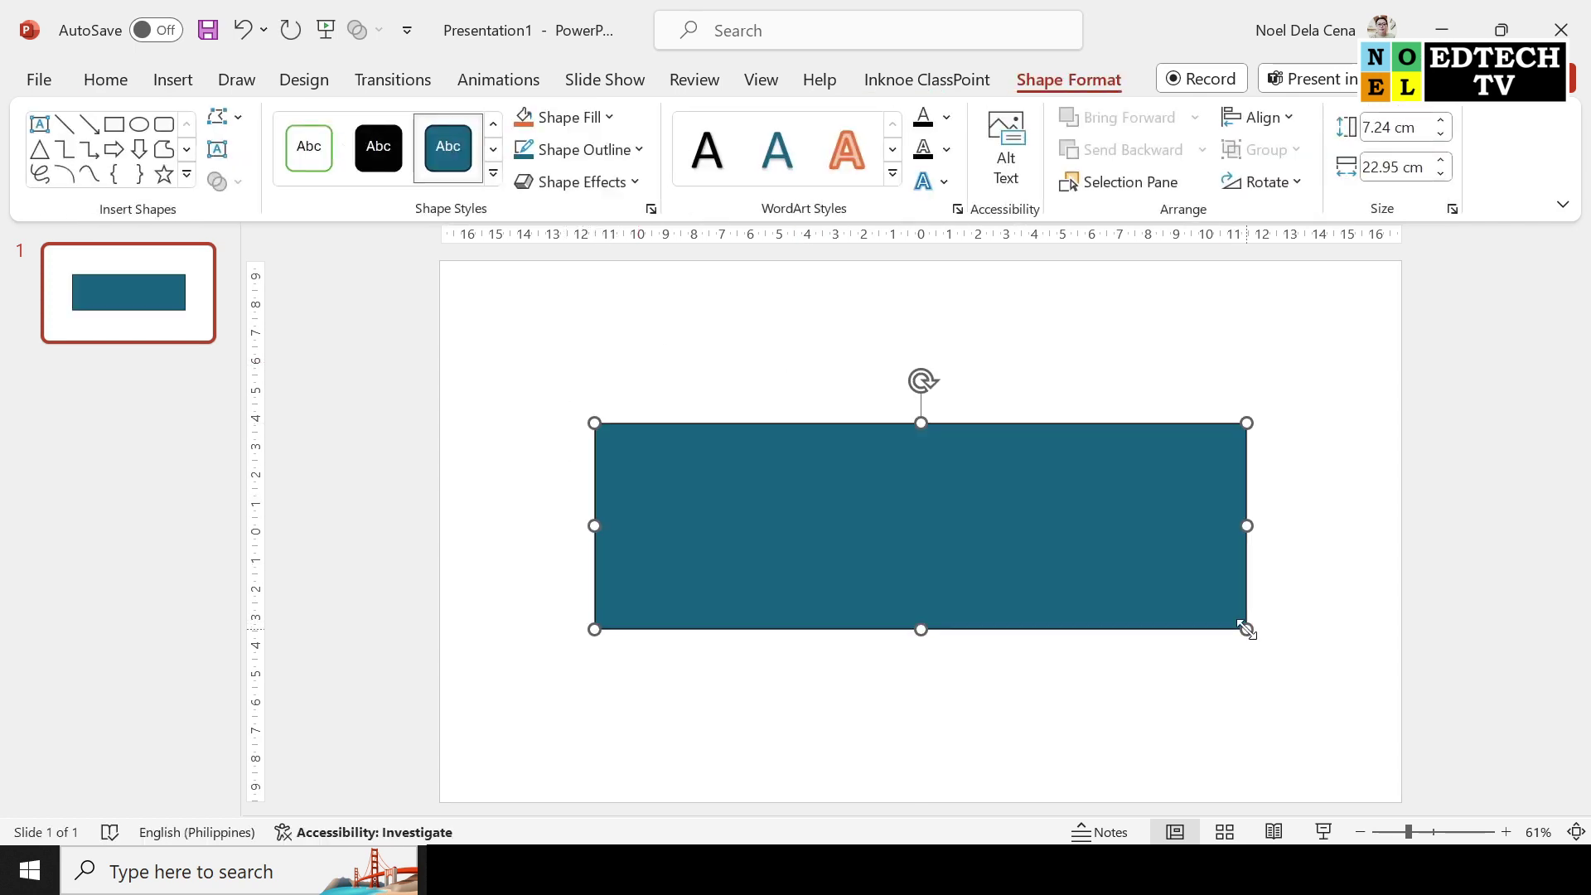
Step: Apply the Perspective: Relaxed 3-D rotation preset to the rectangle (Y 309.6°, 45° perspective)
{"action": "right_click", "coordinate": [1172, 555]}
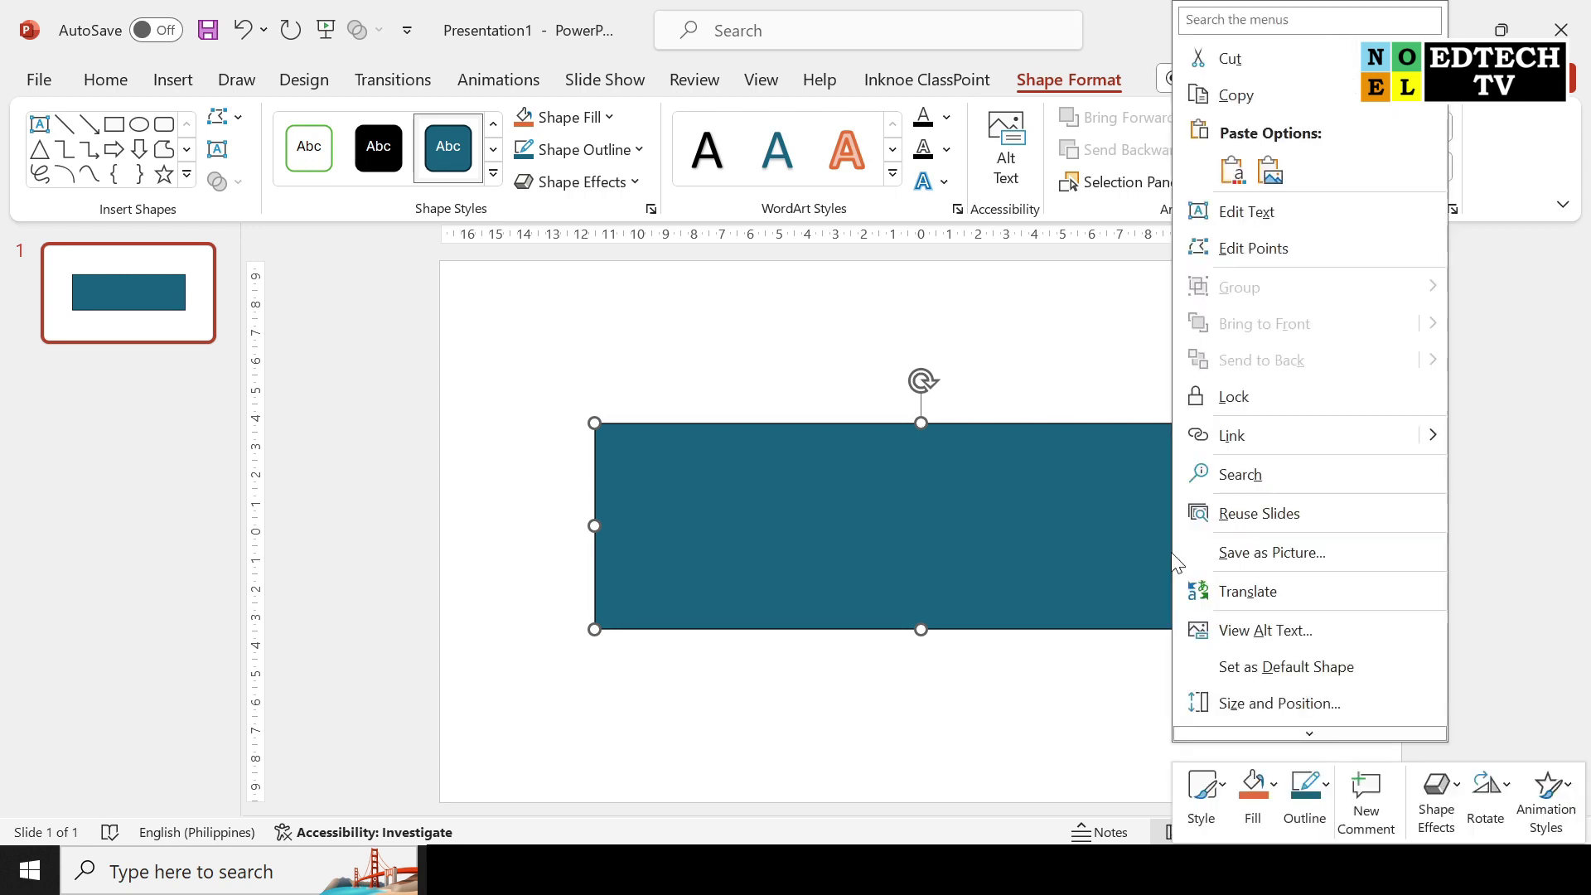
{"action": "scroll", "coordinate": [1282, 601], "scroll_direction": "down", "scroll_amount": 1}
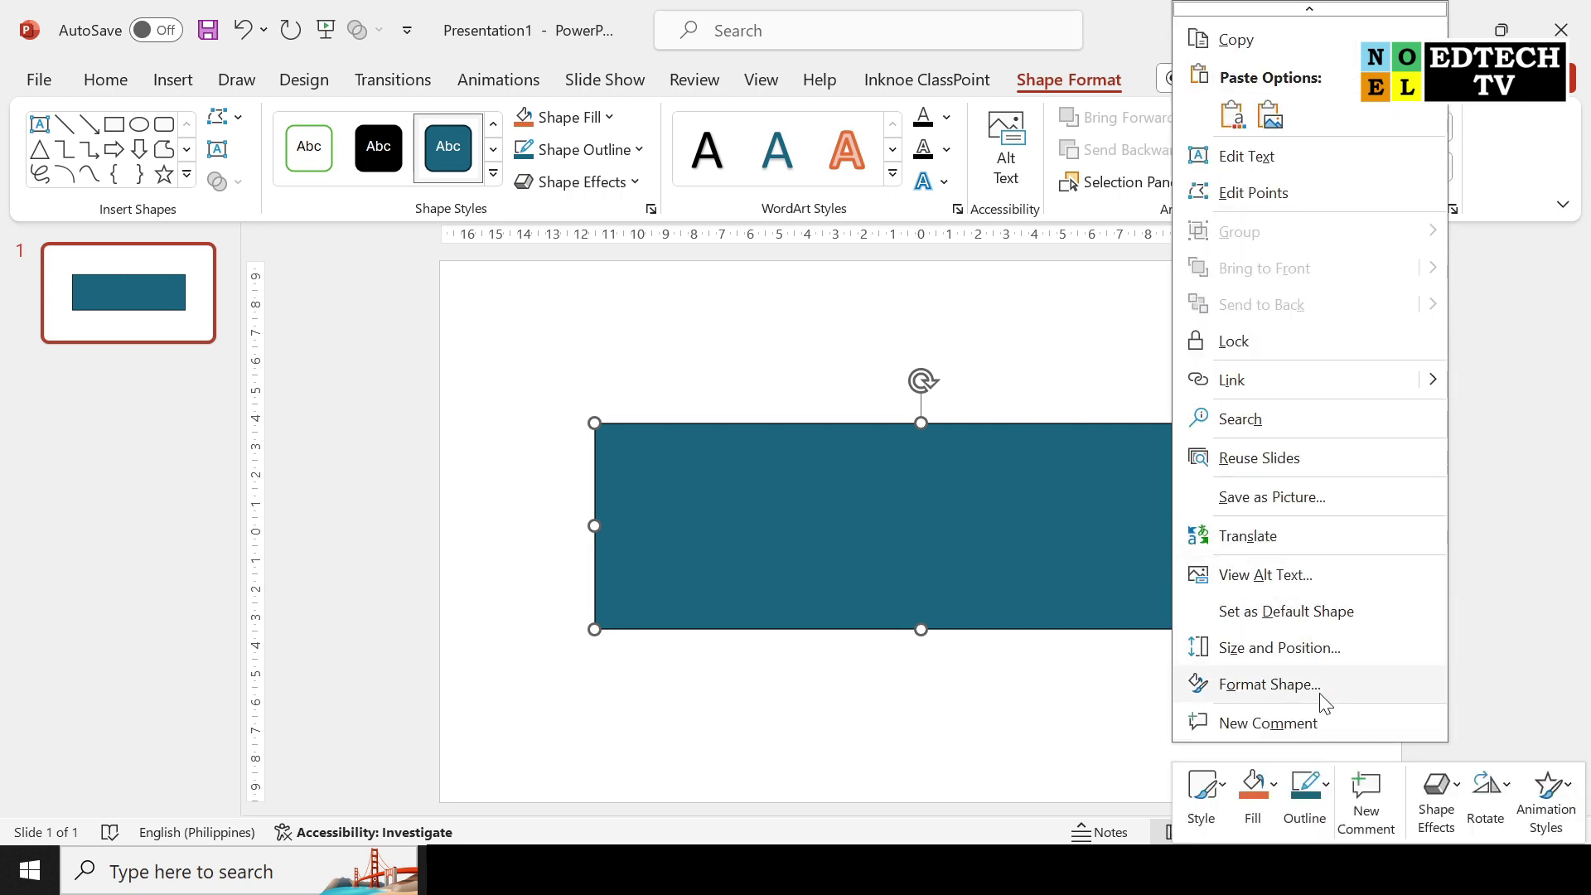
{"action": "left_click", "coordinate": [1297, 702]}
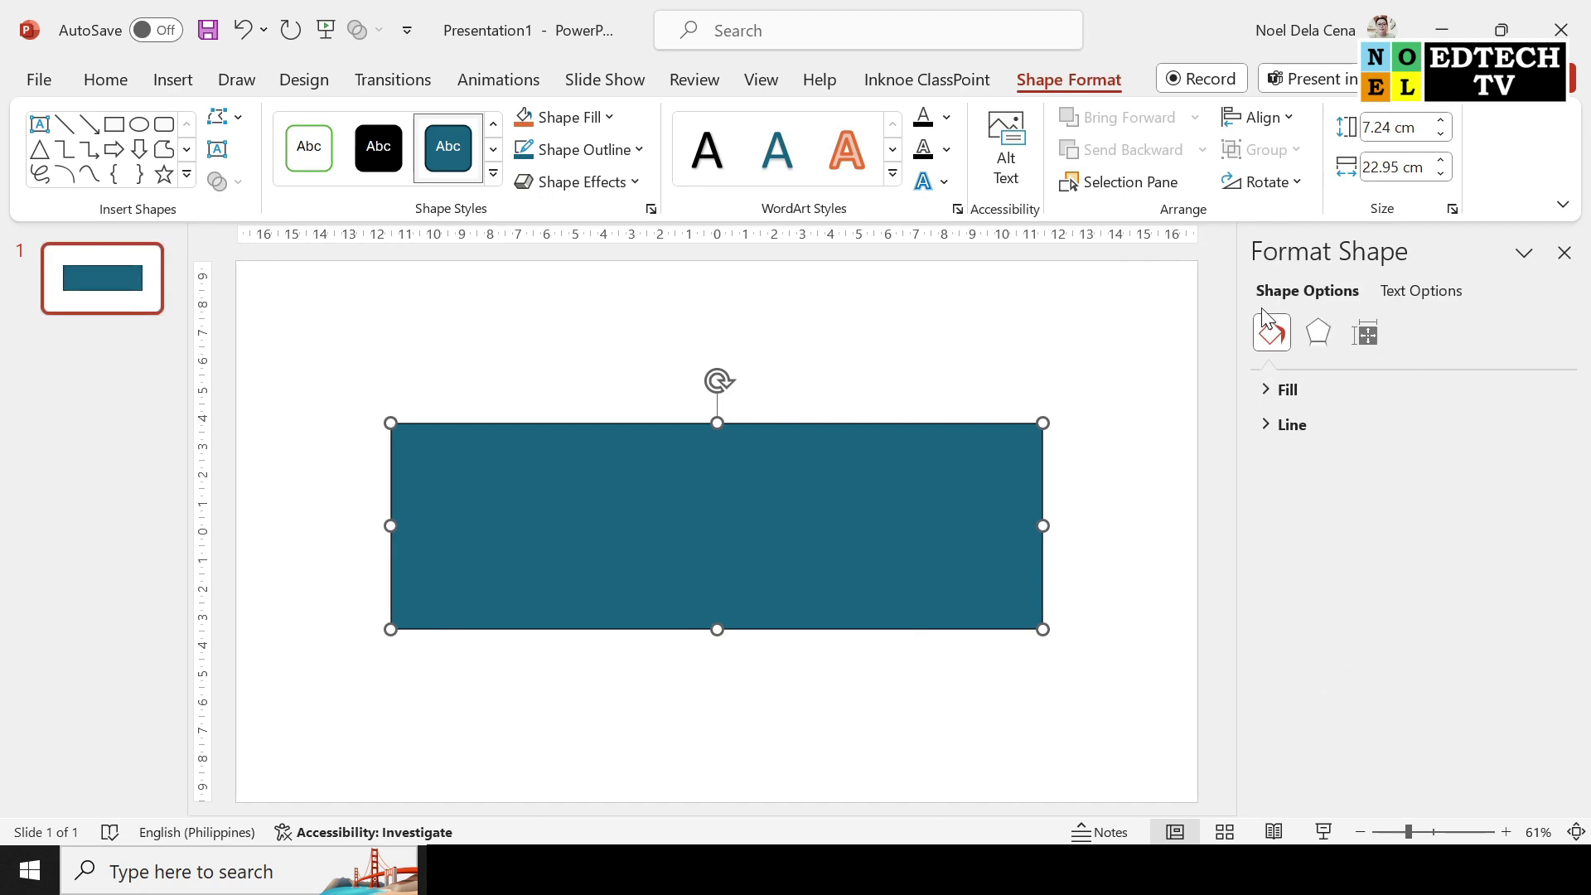
{"action": "left_click", "coordinate": [1317, 335]}
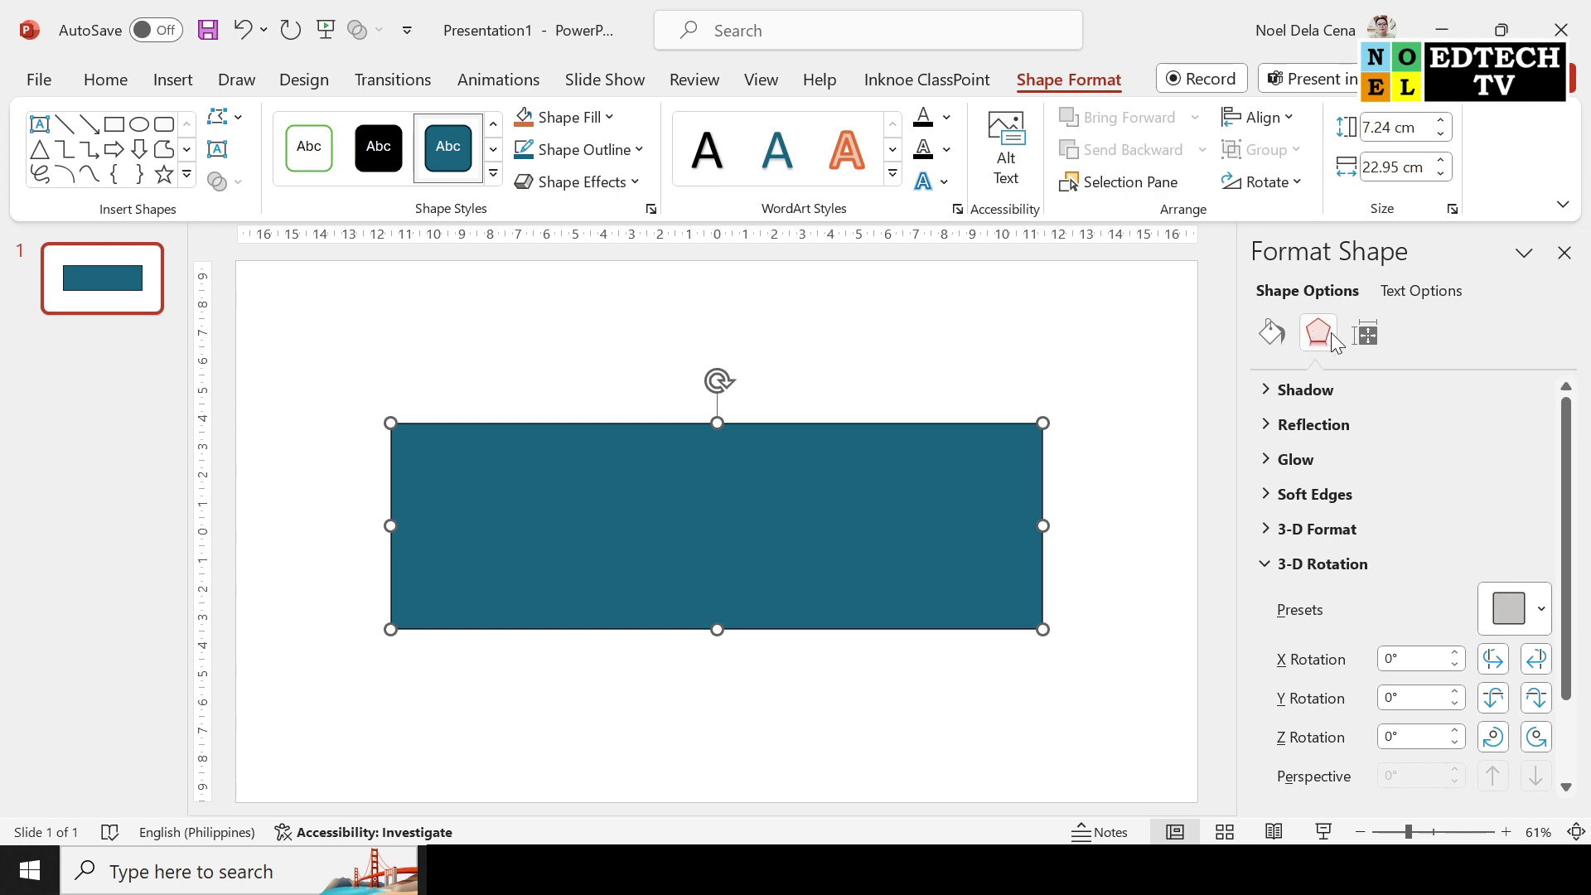
{"action": "left_click", "coordinate": [1264, 572]}
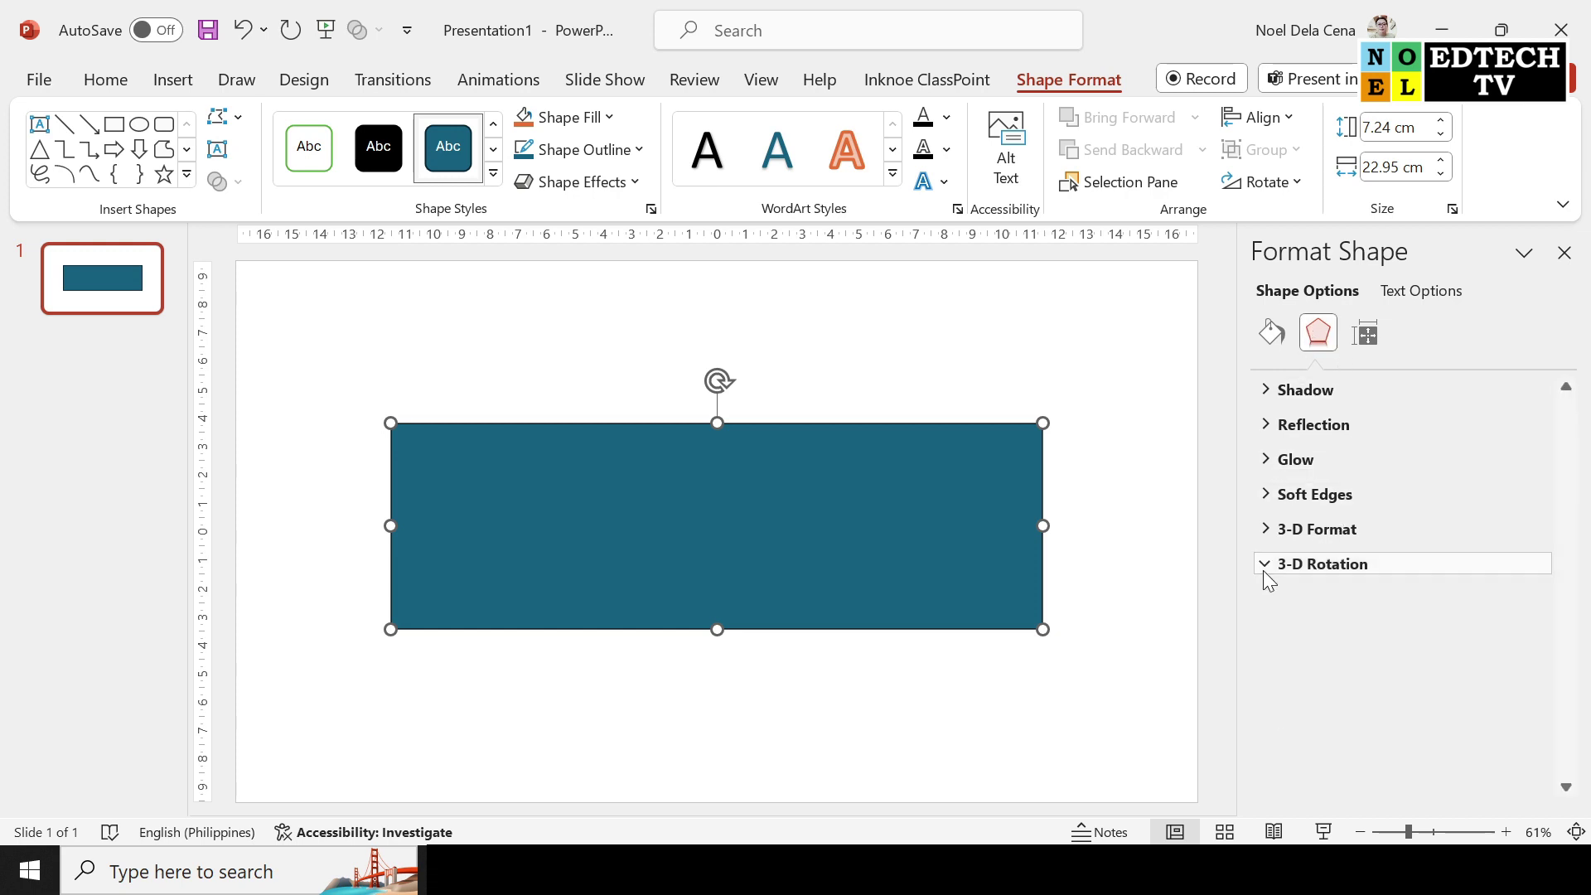
{"action": "left_click", "coordinate": [1264, 572]}
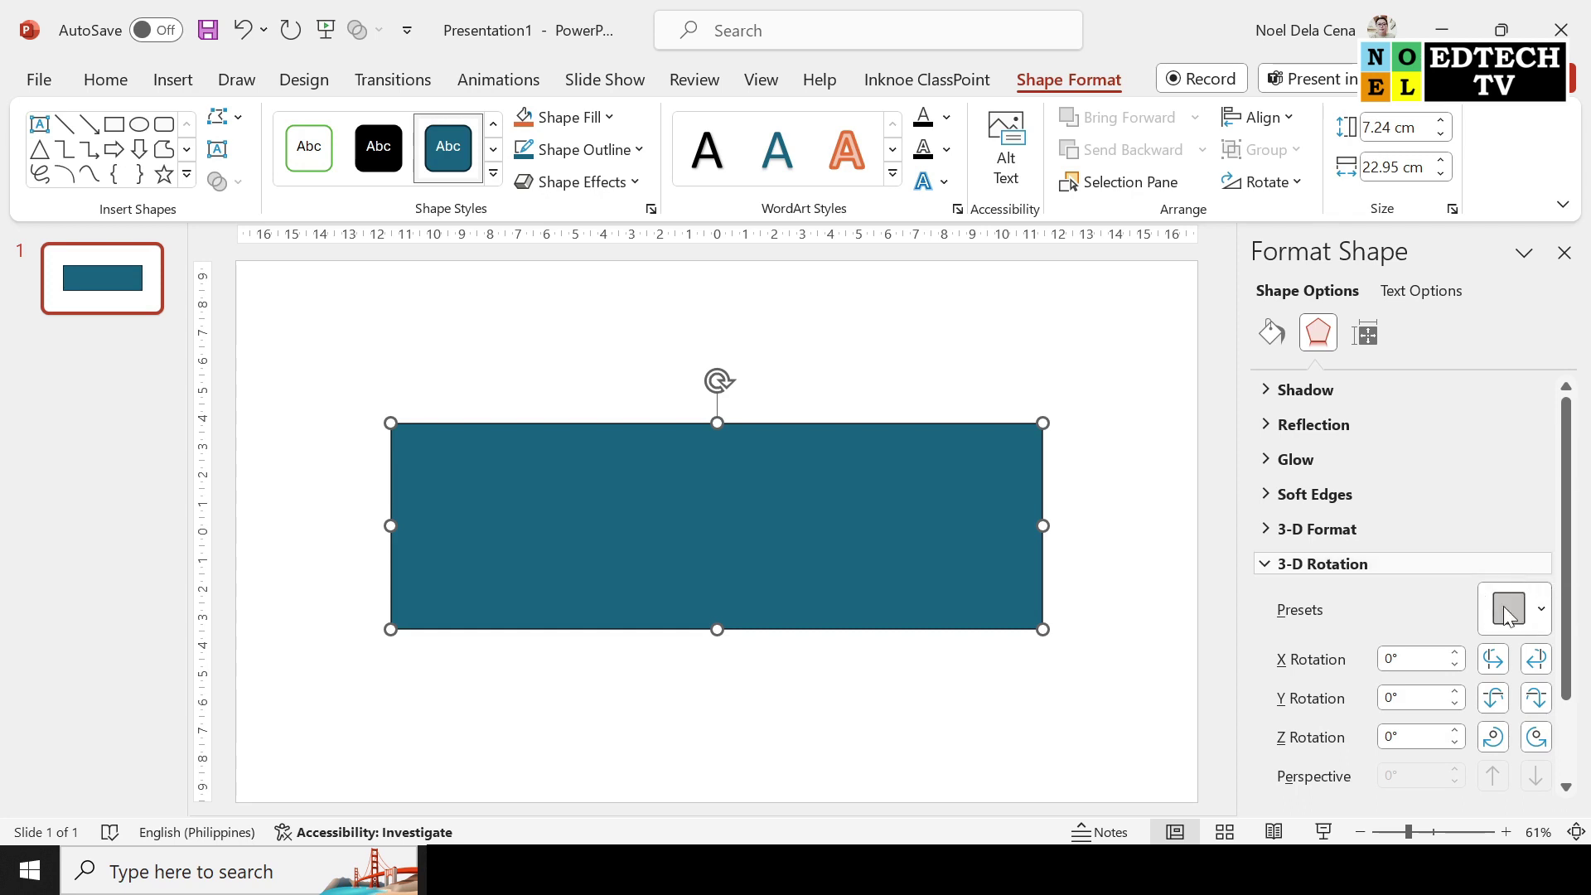
{"action": "left_click", "coordinate": [1541, 610]}
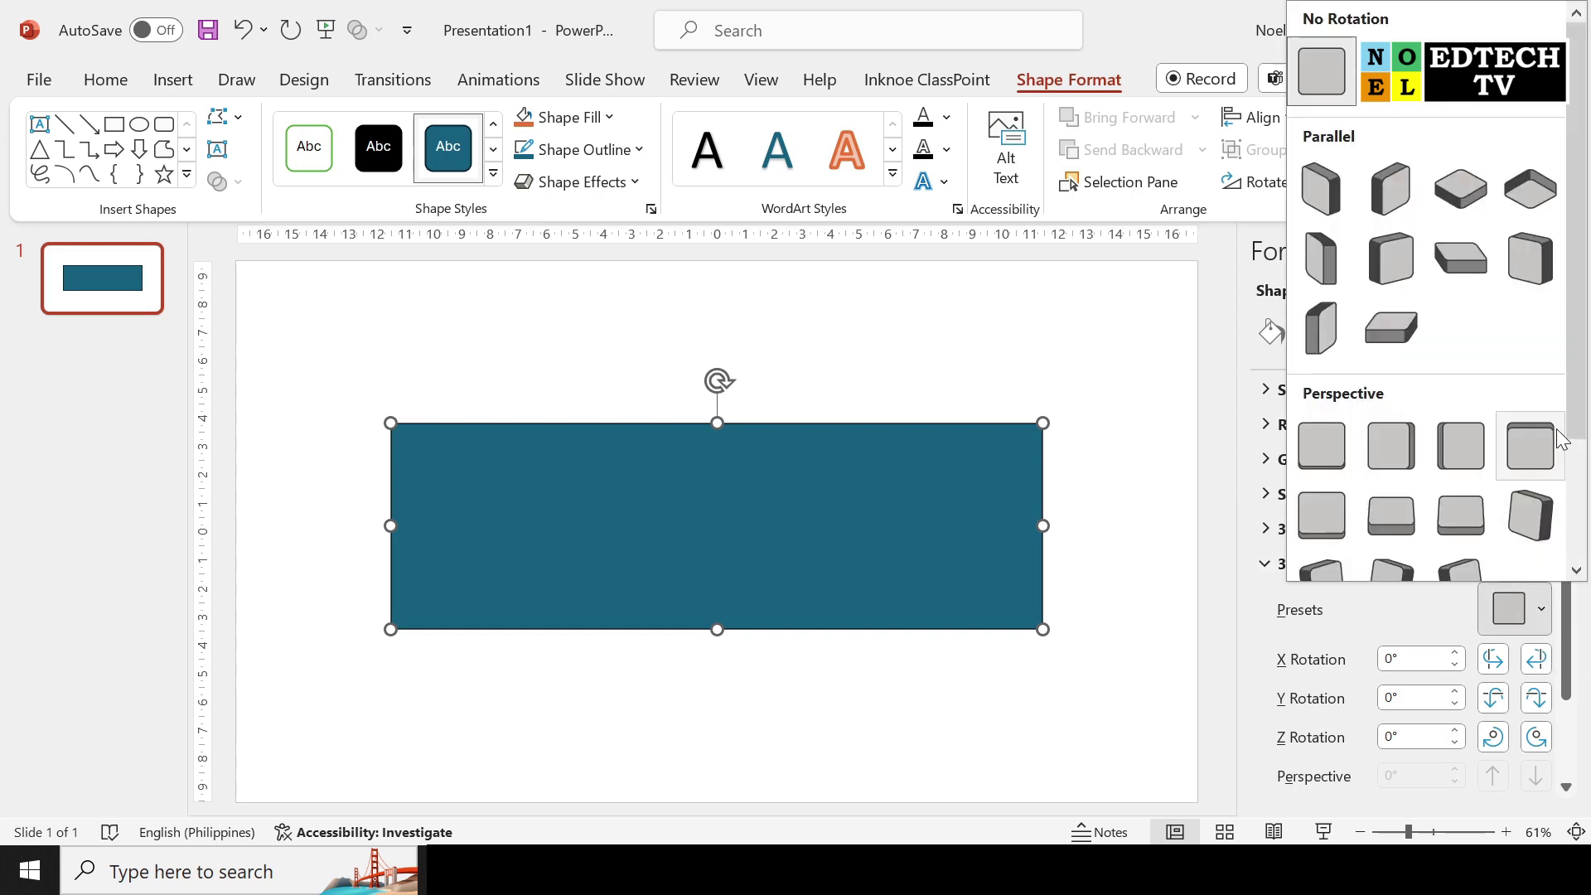
{"action": "left_click_drag", "start_coordinate": [1576, 340], "coordinate": [1574, 414]}
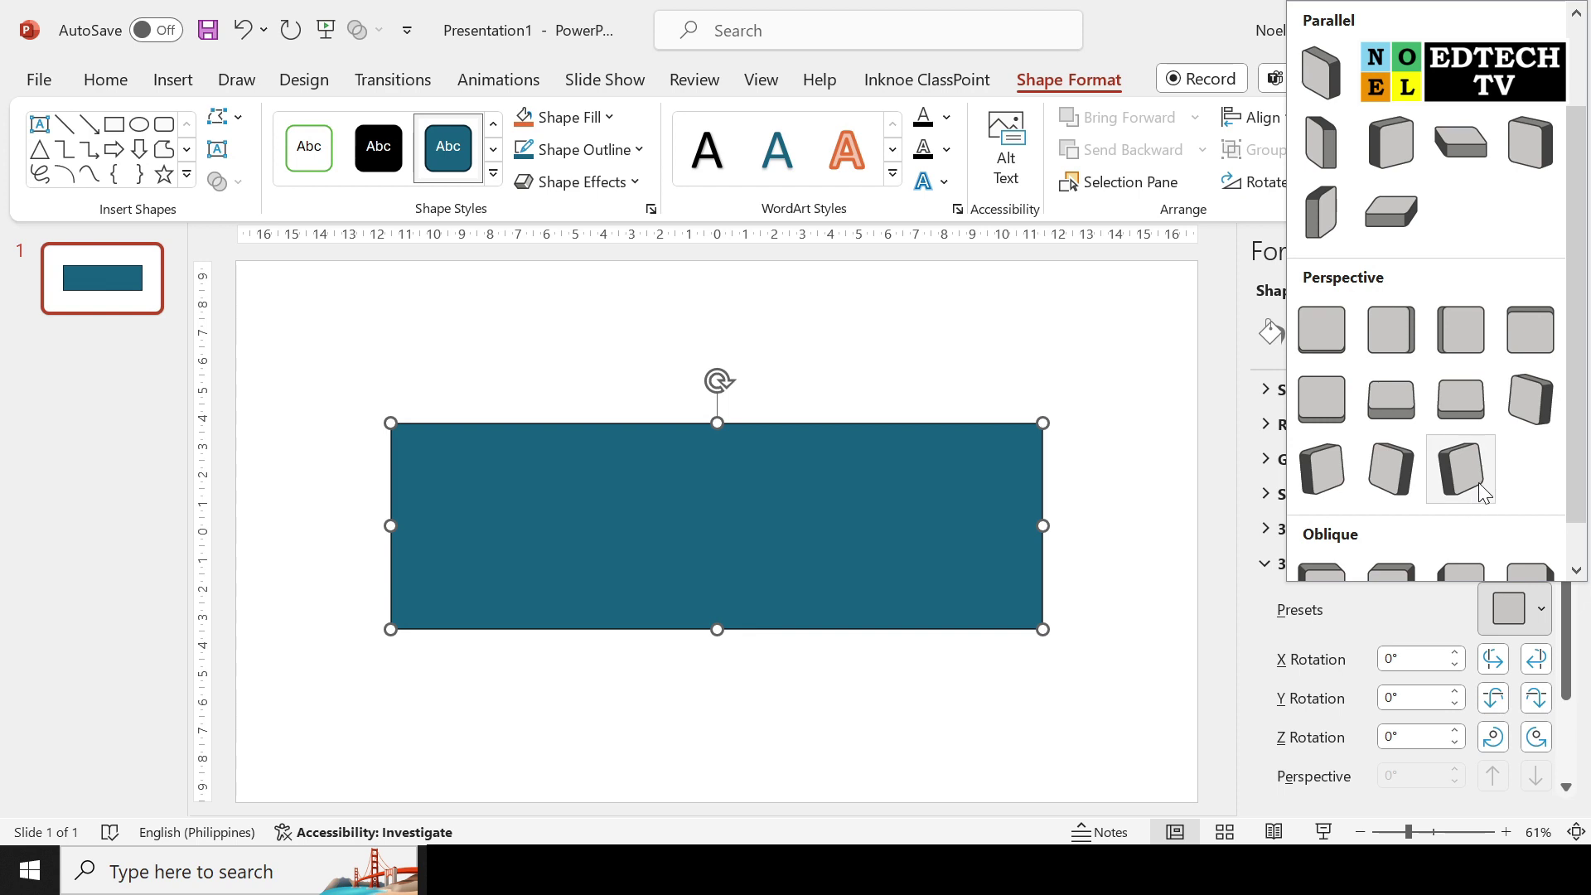
{"action": "left_click", "coordinate": [1461, 419]}
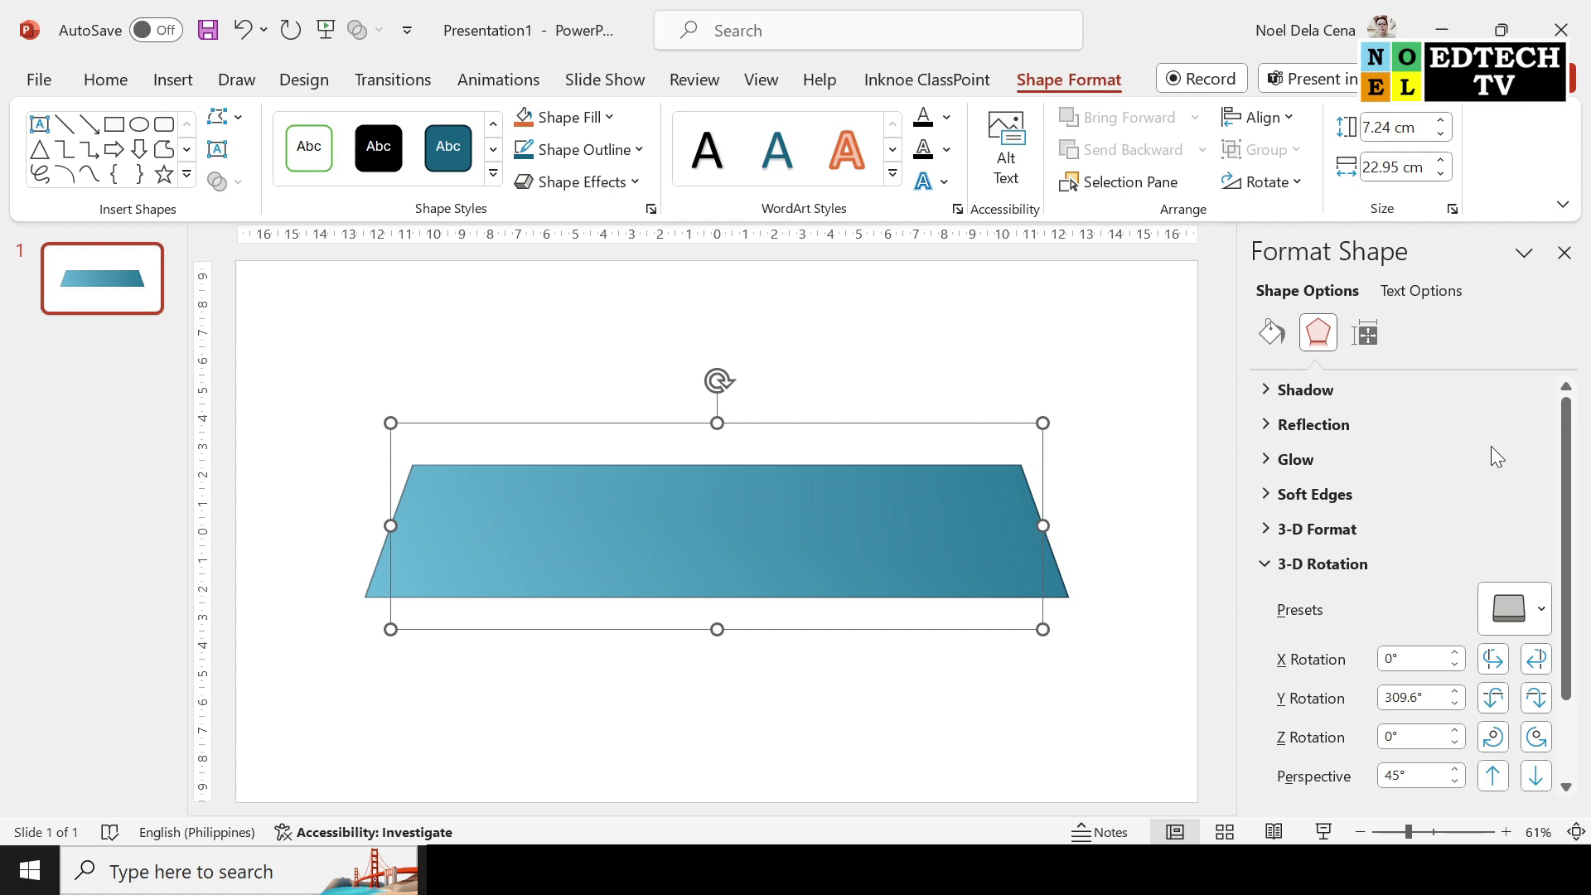
{"action": "scroll", "coordinate": [1490, 445], "scroll_direction": "down", "scroll_amount": 1}
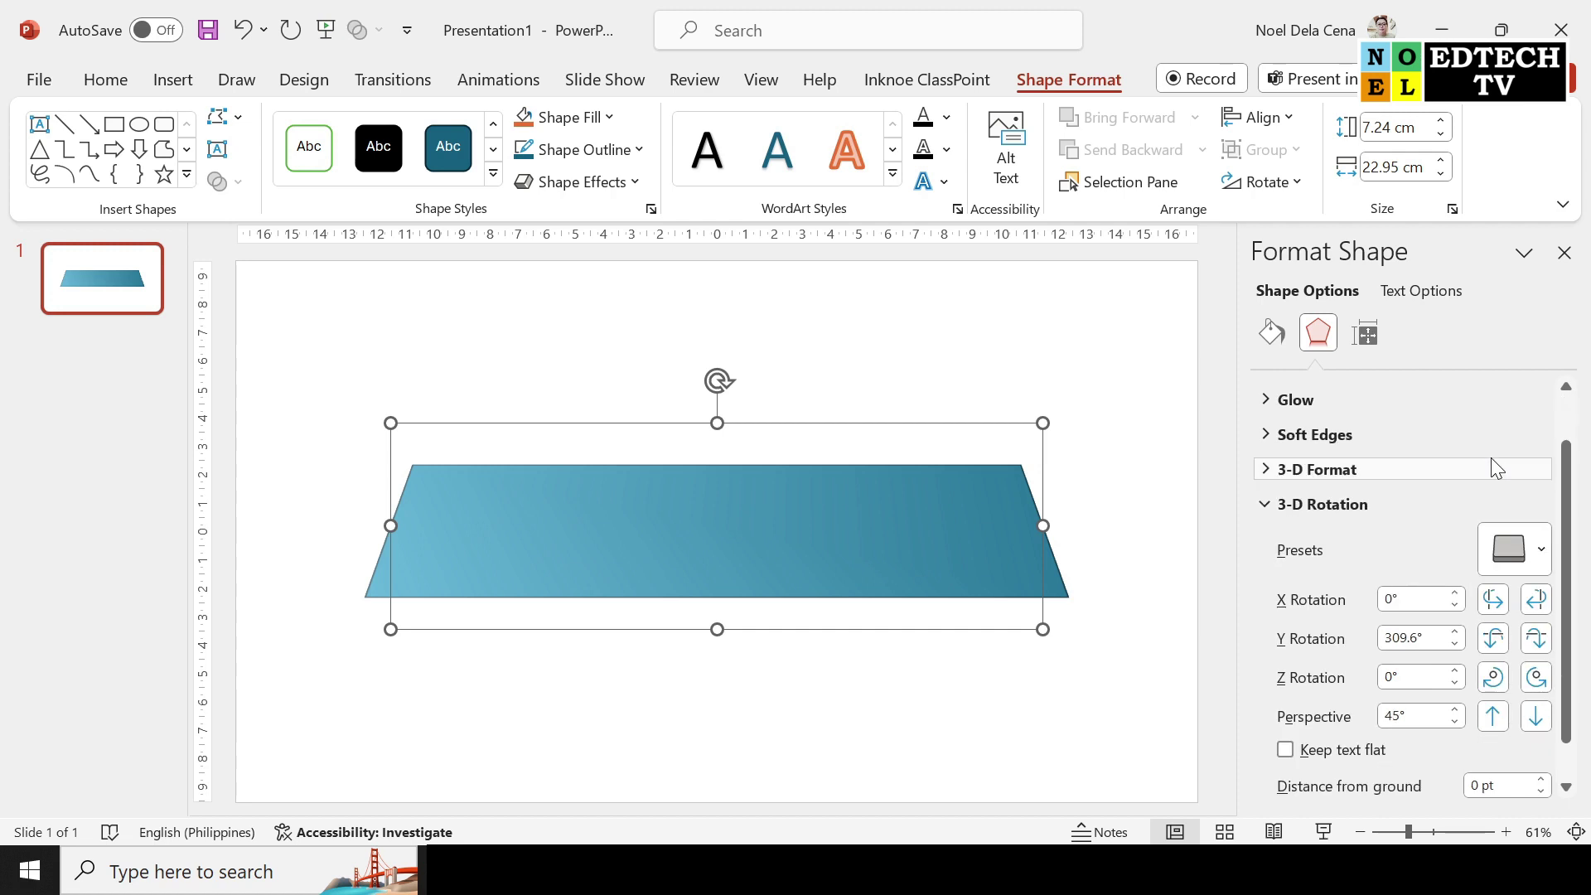
Step: Give the platform Relaxed Inset top and bottom bevels
{"action": "left_click", "coordinate": [1273, 504]}
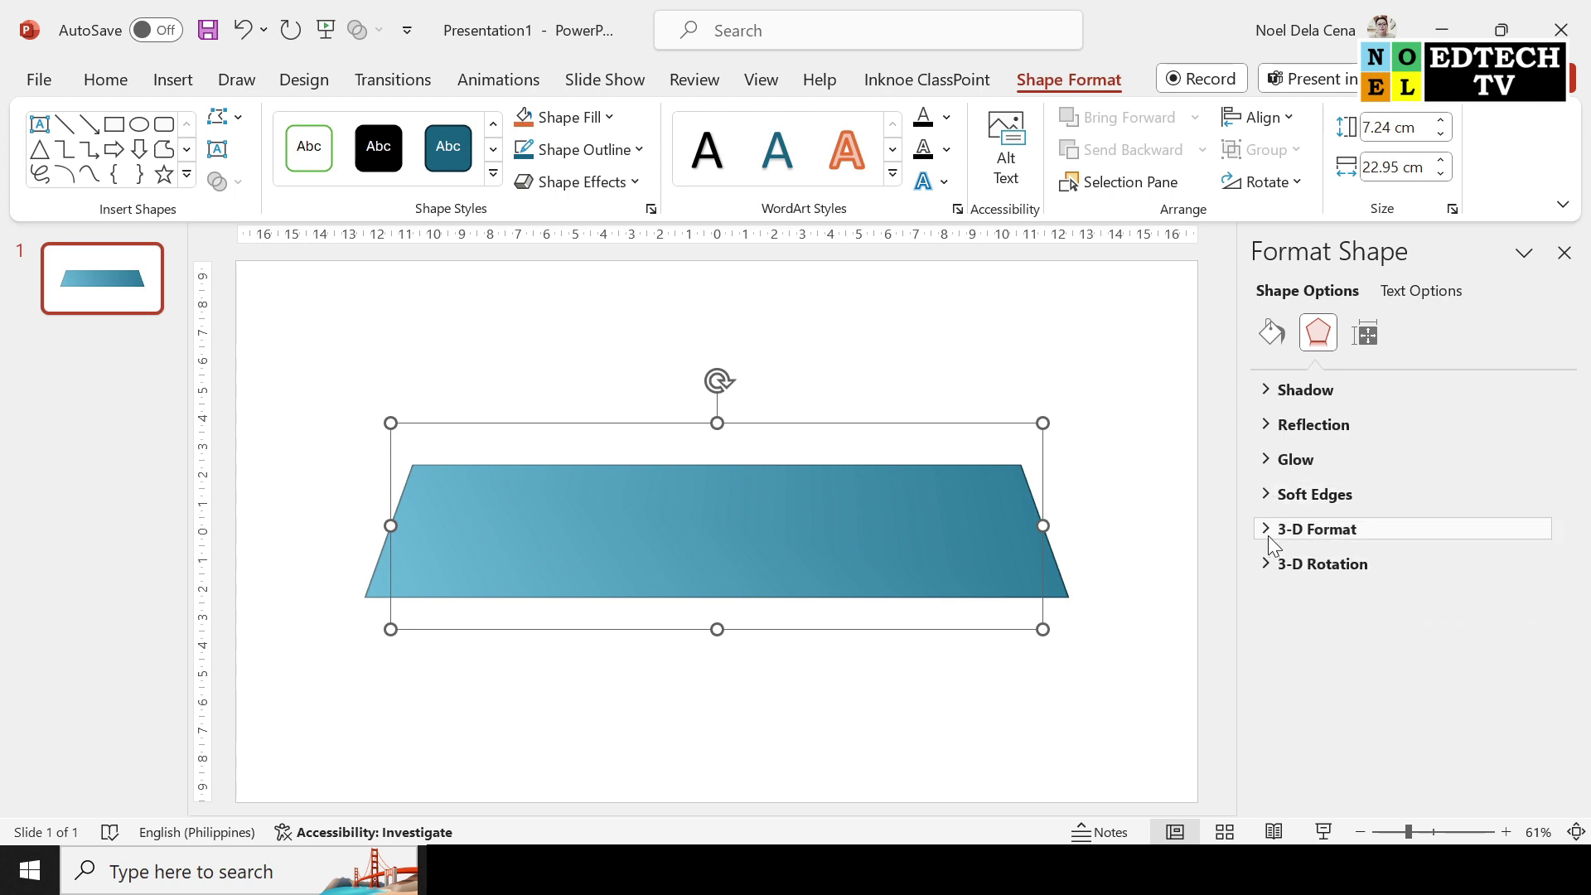
{"action": "left_click", "coordinate": [1273, 530]}
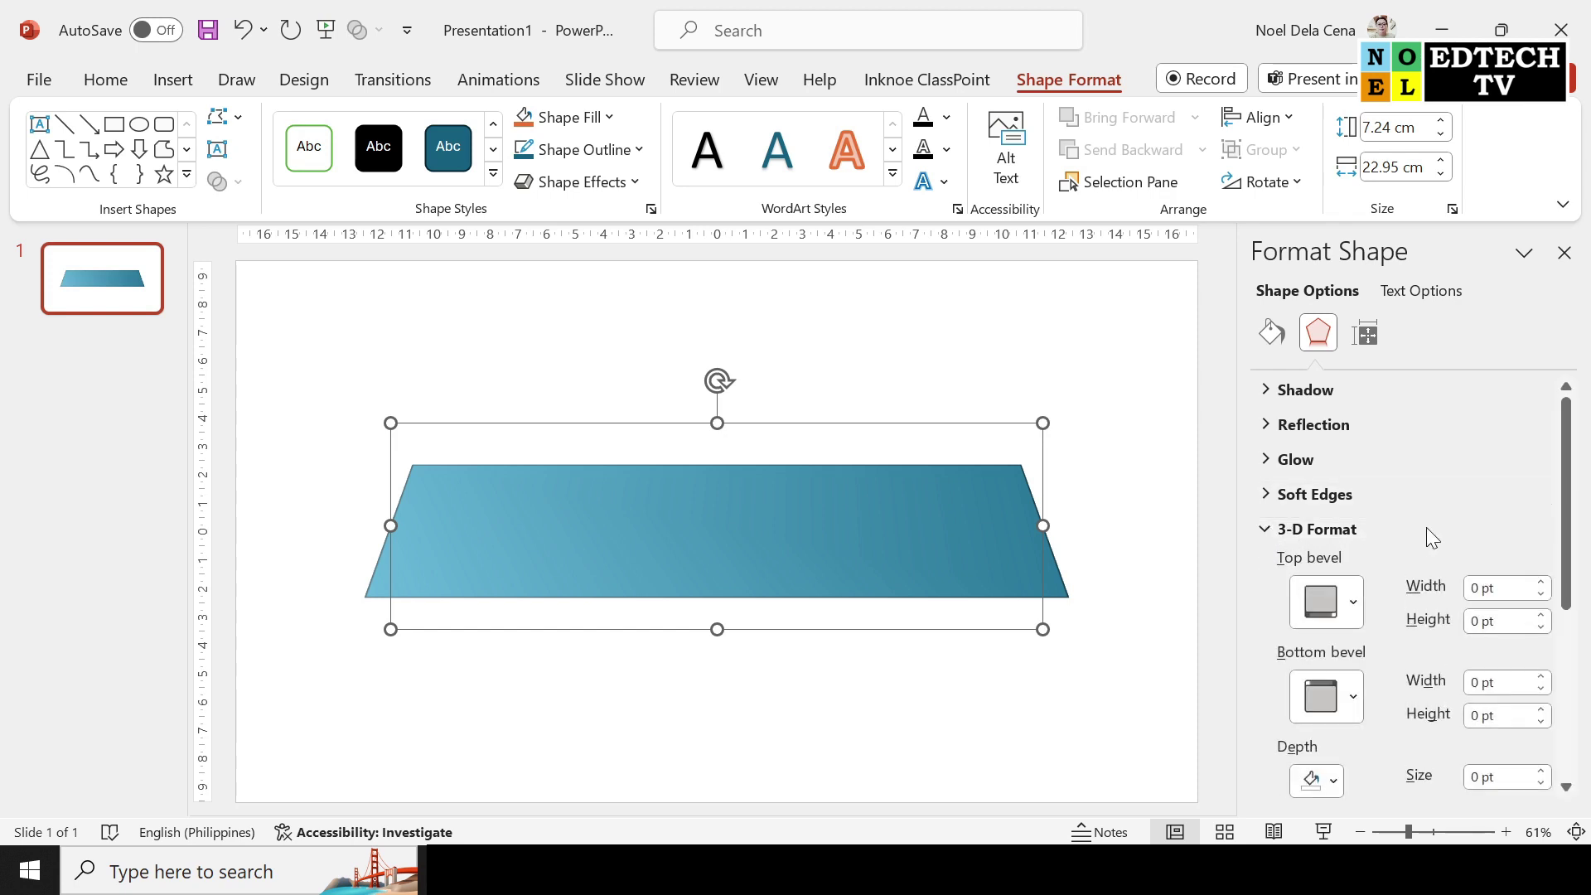
{"action": "left_click", "coordinate": [1350, 592]}
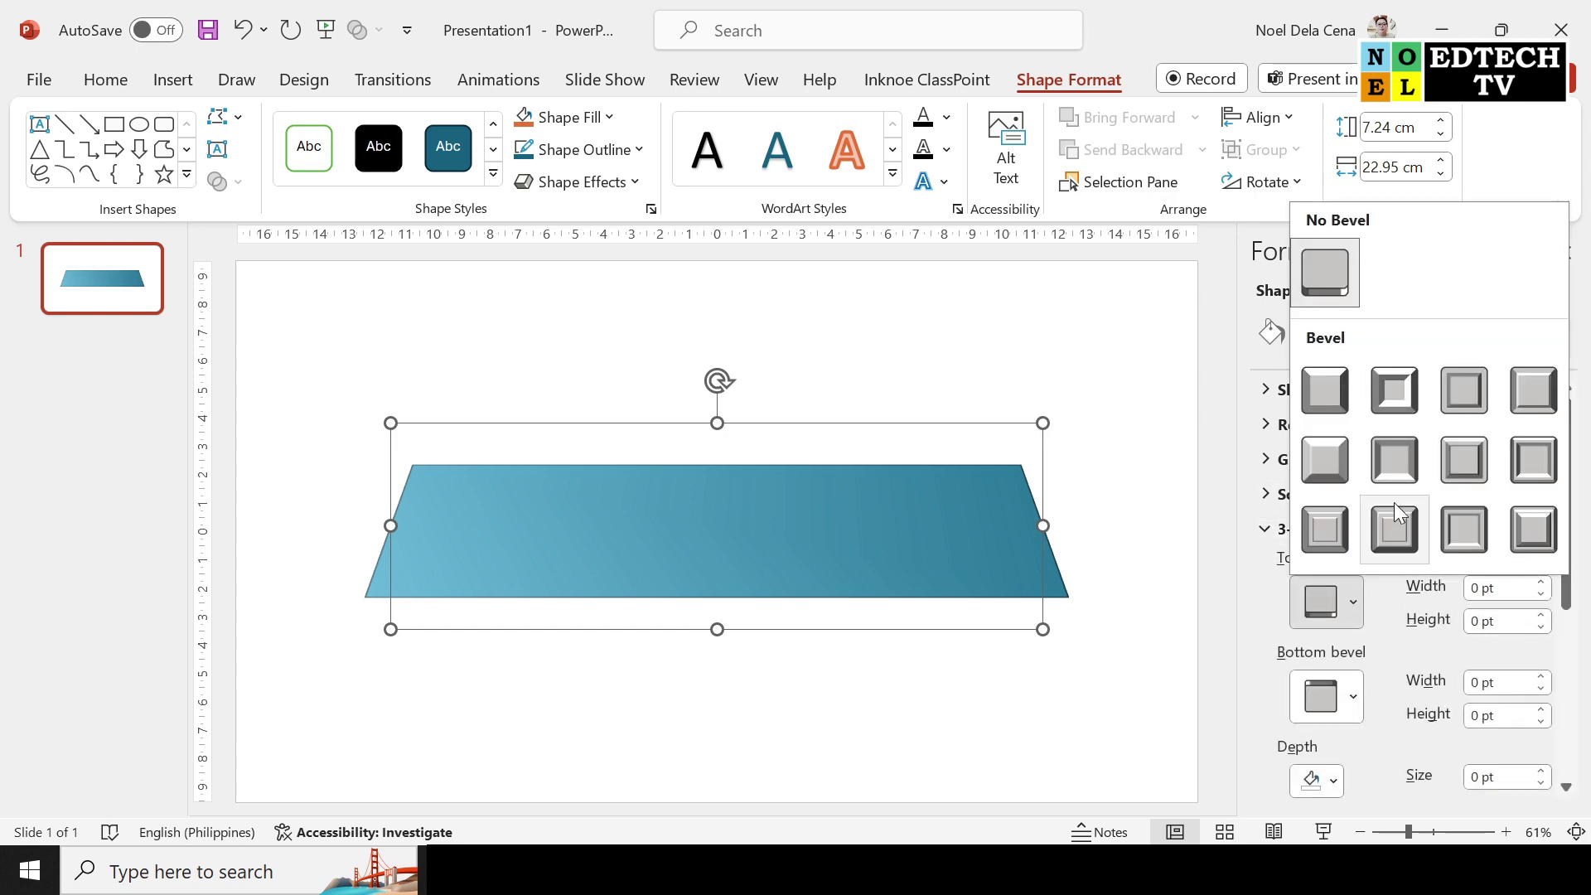
{"action": "left_click", "coordinate": [1399, 406]}
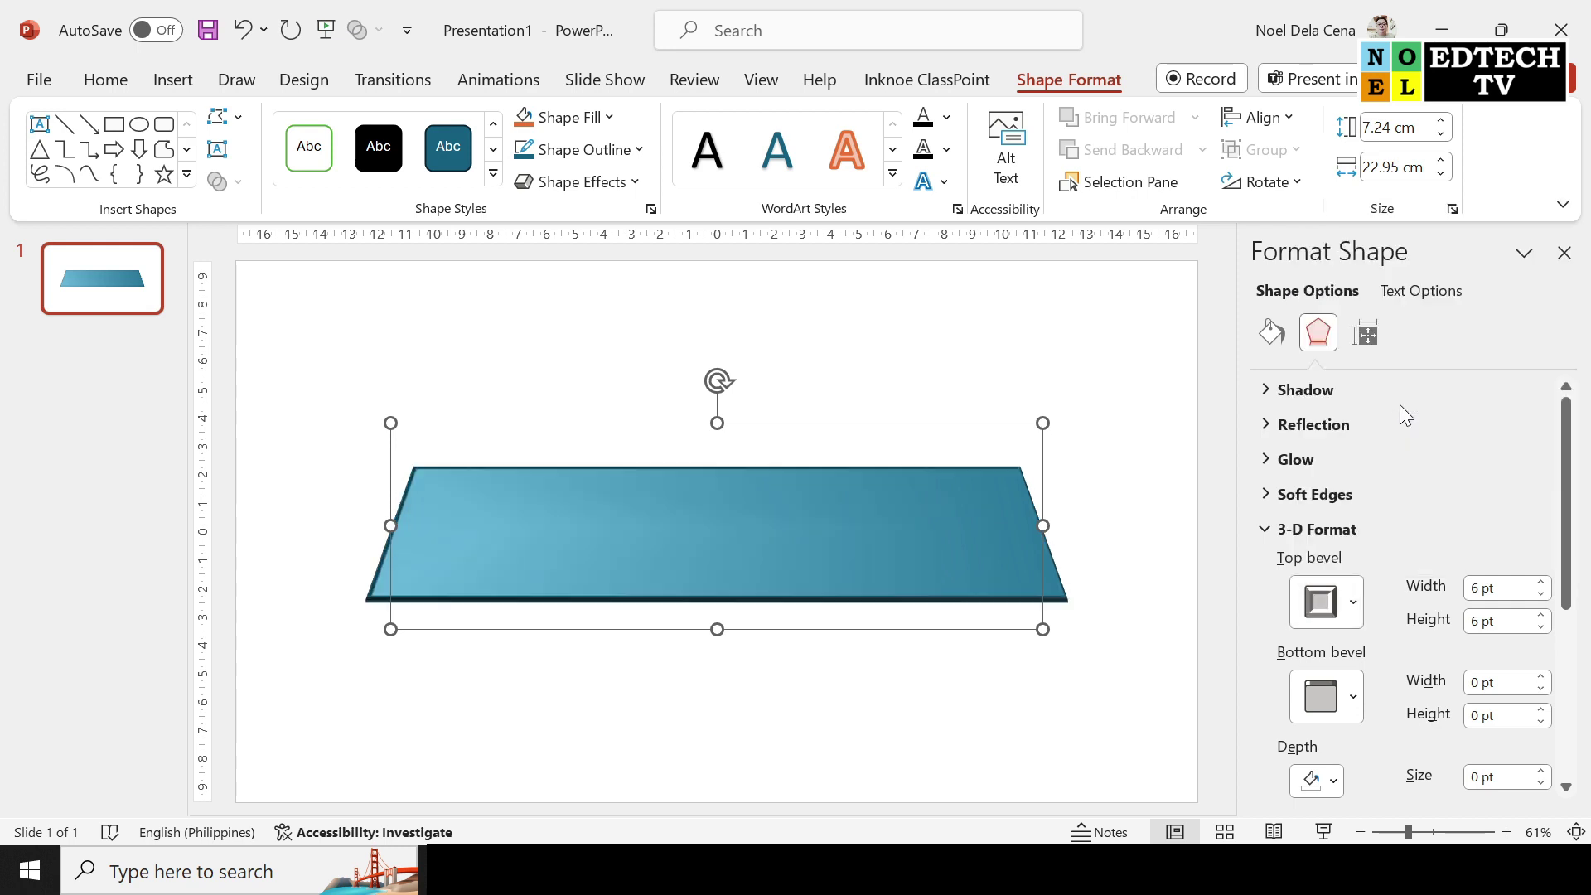
{"action": "left_click", "coordinate": [1358, 696]}
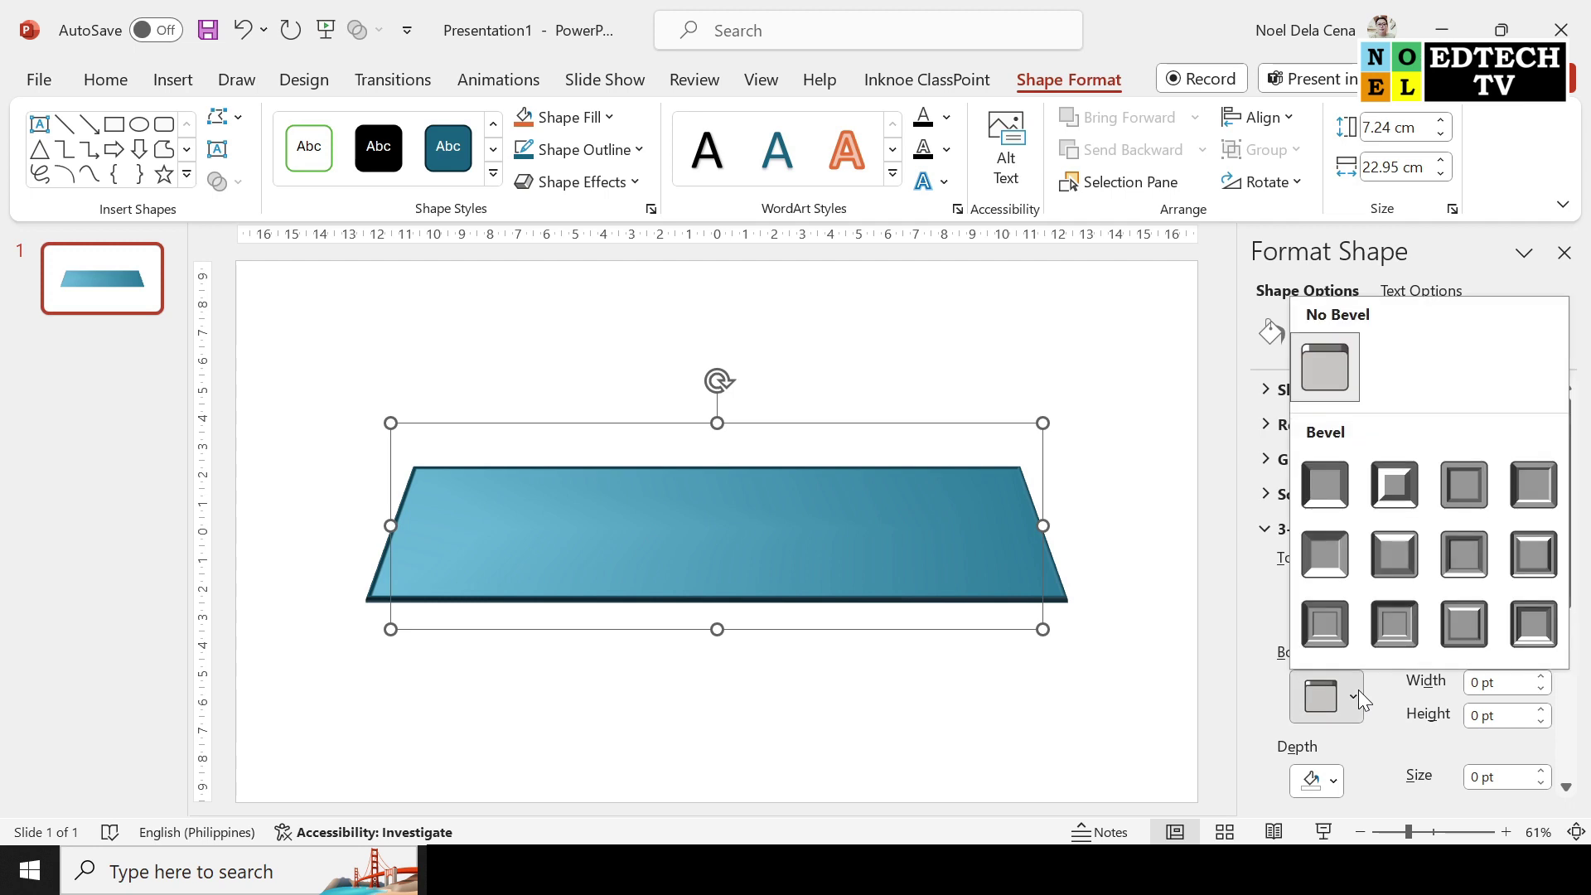
{"action": "left_click", "coordinate": [1395, 485]}
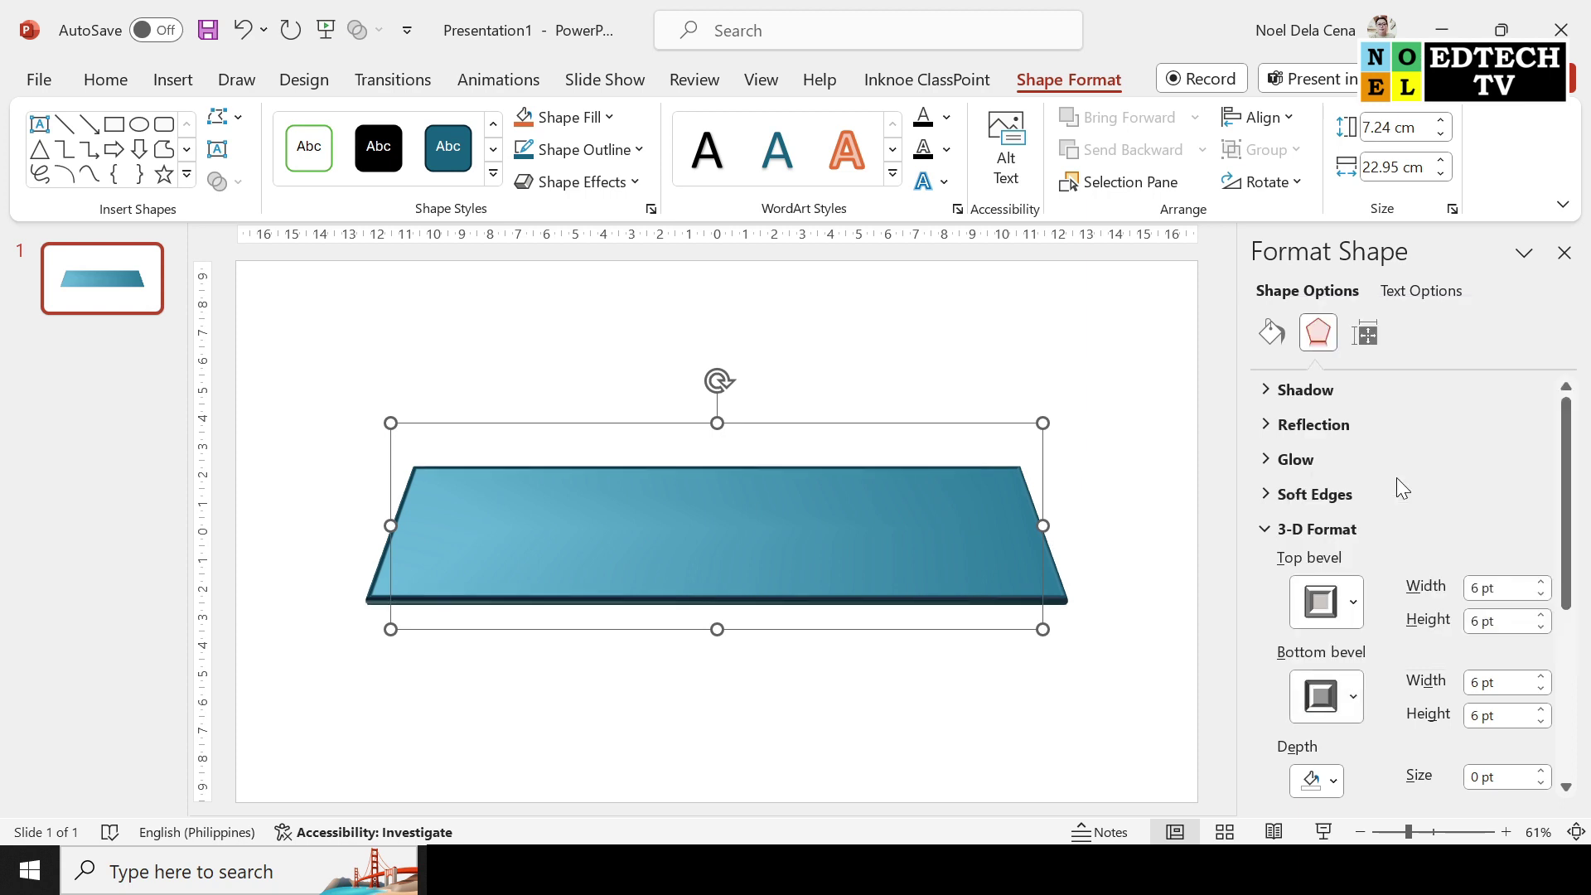
Step: Set the top bevel width to 25 pt
{"action": "left_click", "coordinate": [1541, 583]}
{"action": "left_click", "coordinate": [1541, 582]}
{"action": "left_click", "coordinate": [1541, 582]}
{"action": "left_click", "coordinate": [1541, 583]}
{"action": "left_click", "coordinate": [1541, 582]}
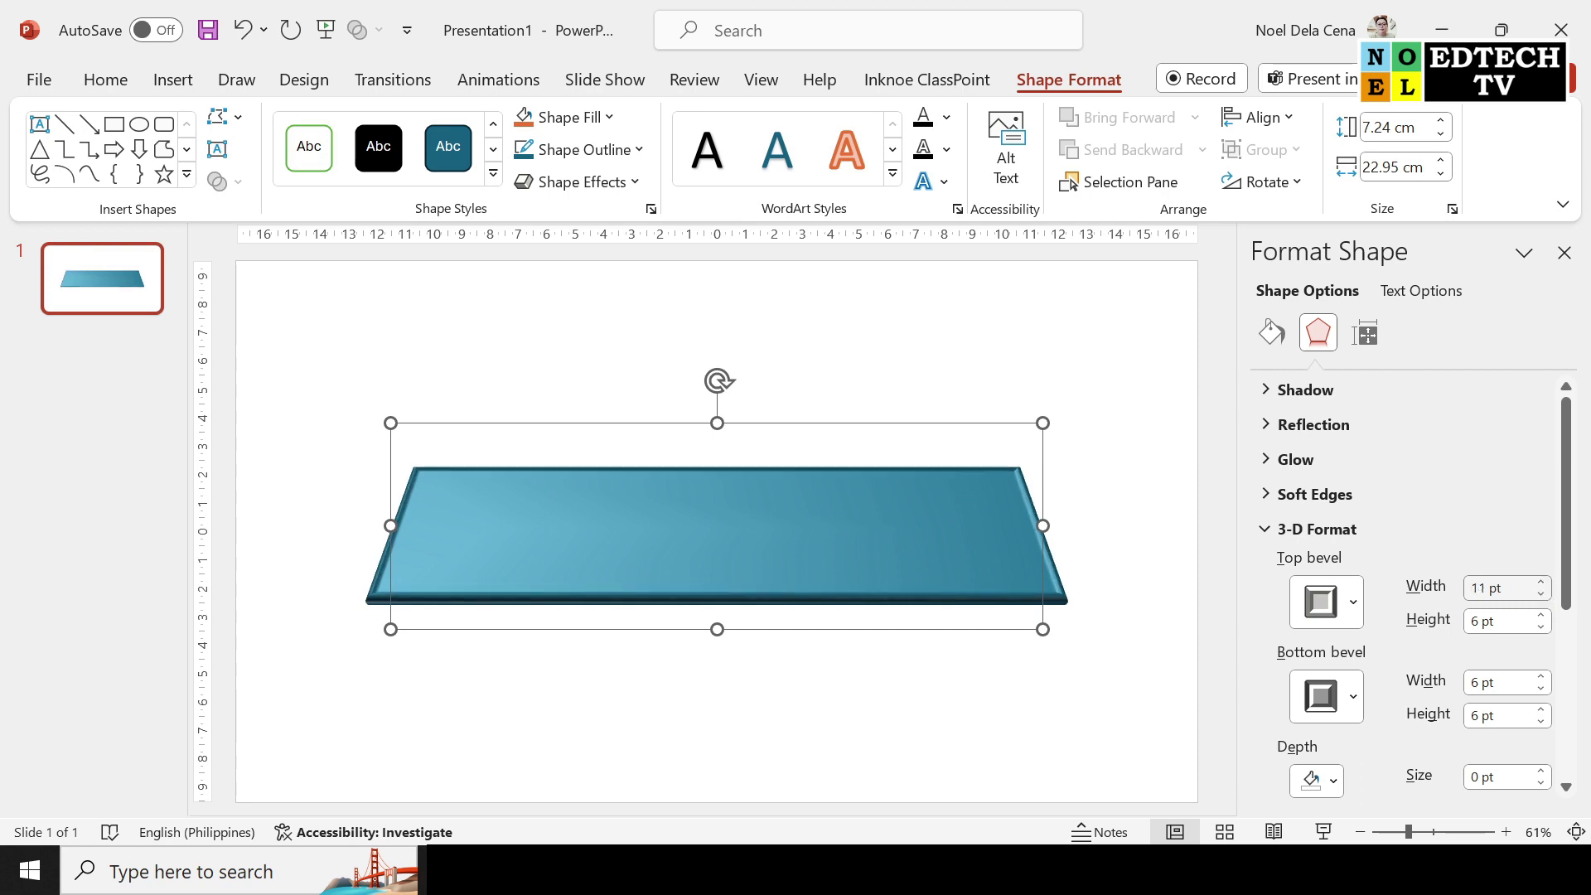
{"action": "double_click", "coordinate": [1473, 588]}
{"action": "type", "text": "25"}
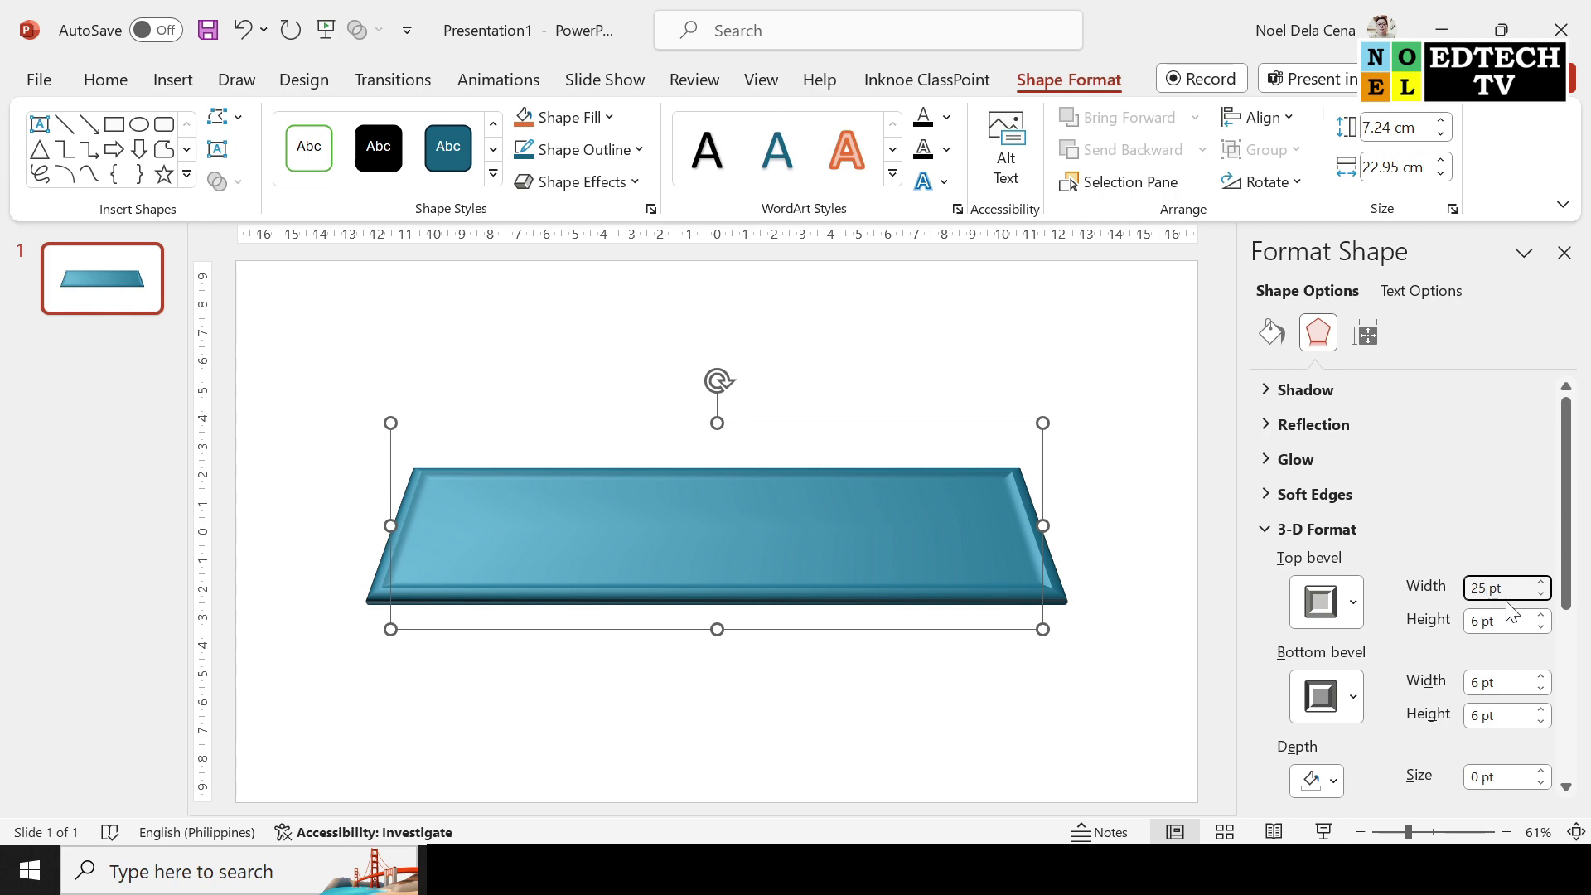
Step: Set the bottom bevel width to 25 pt
{"action": "left_click", "coordinate": [1515, 534]}
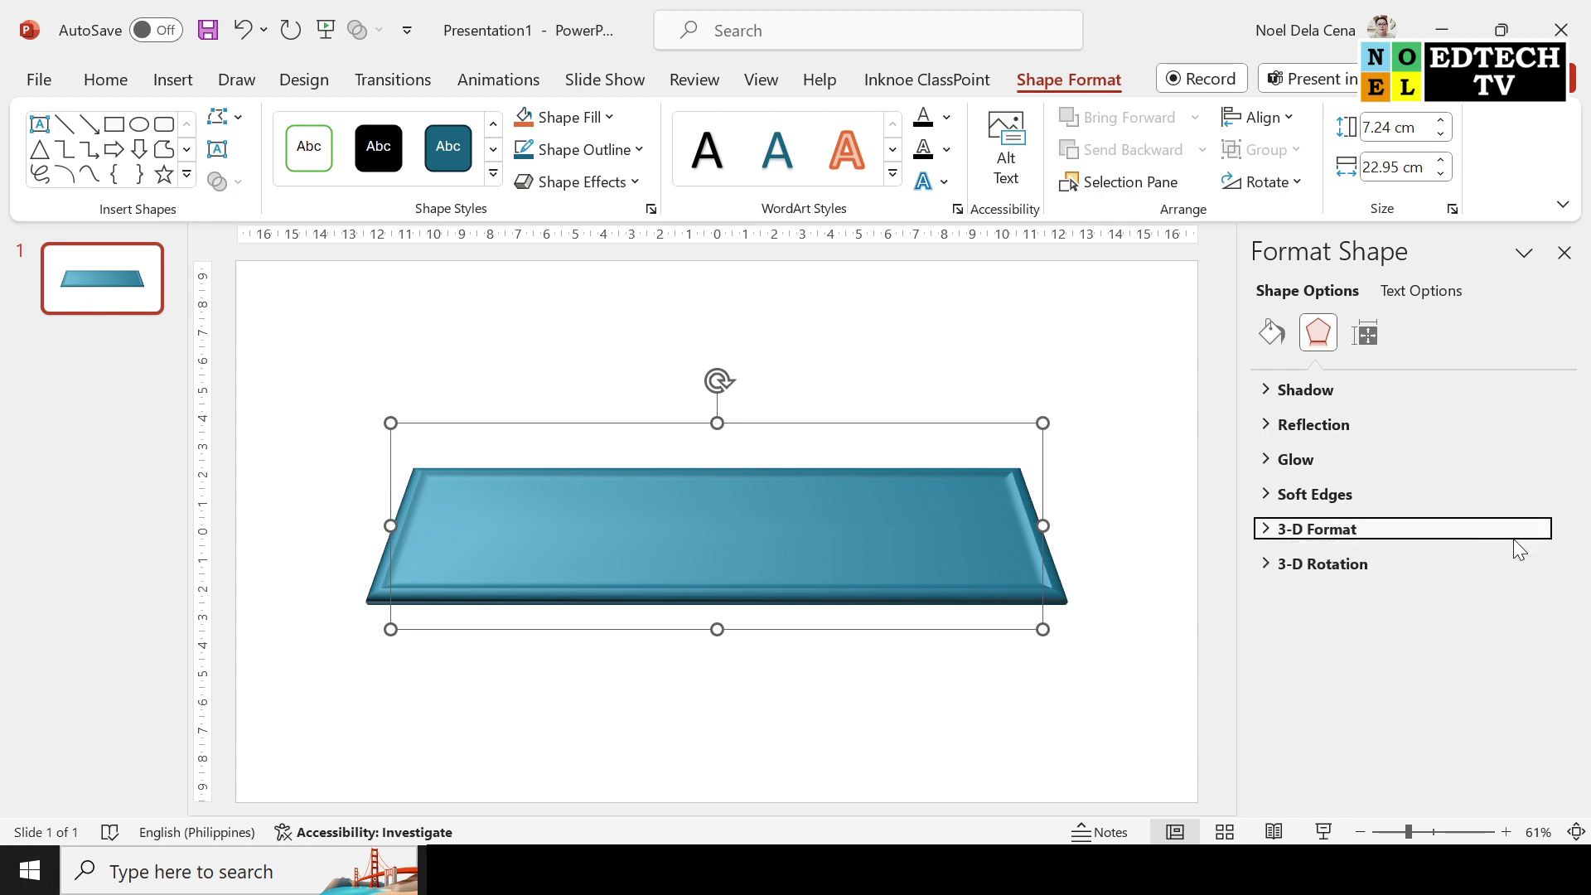
{"action": "left_click", "coordinate": [1268, 530]}
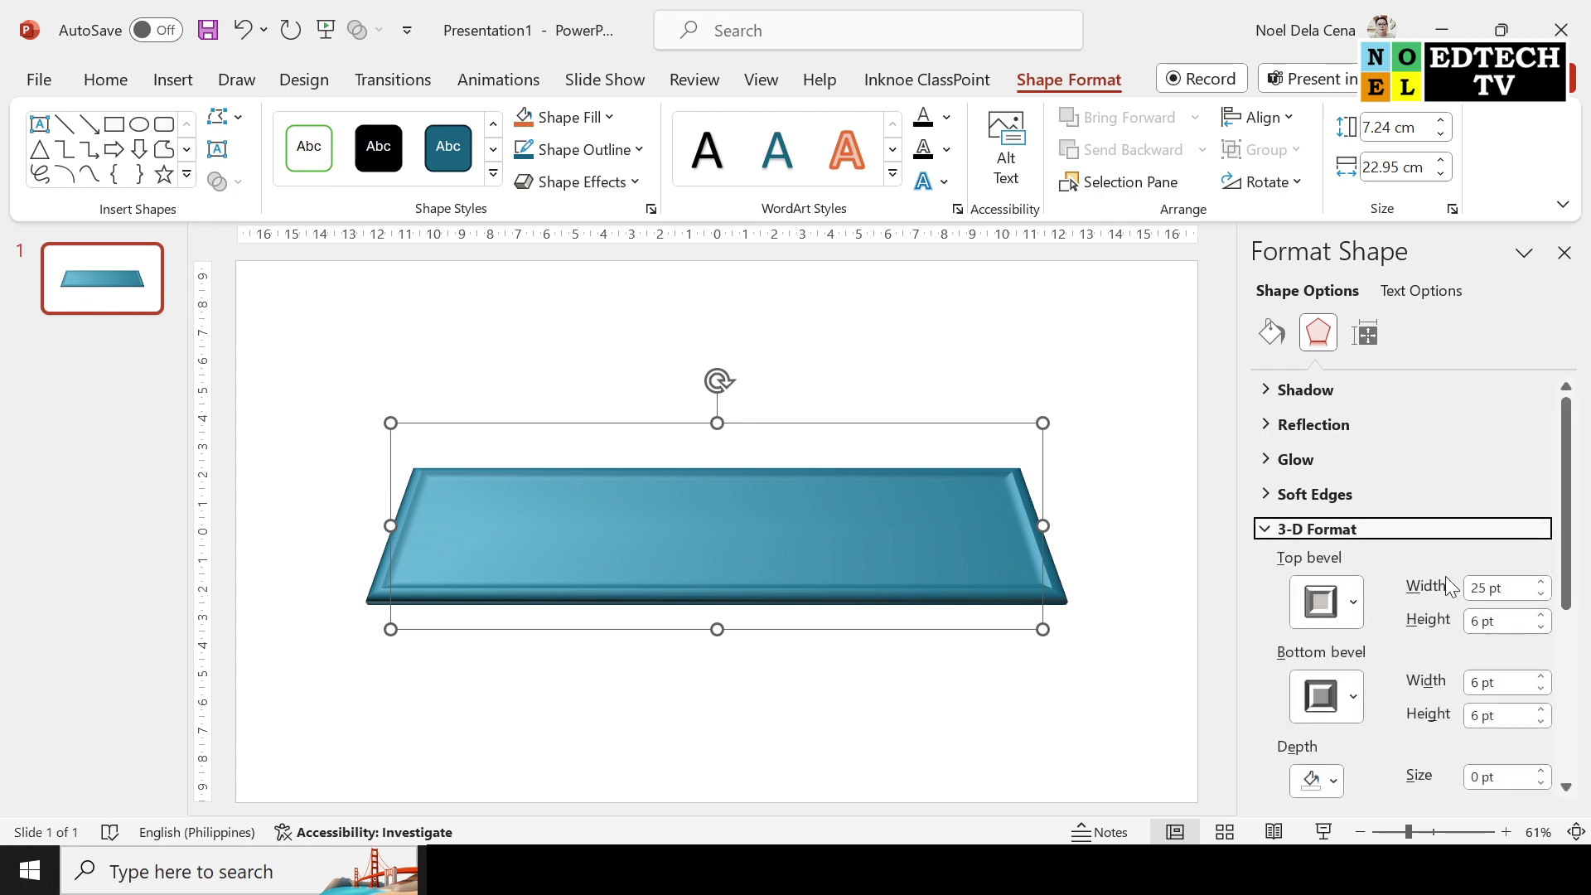
{"action": "left_click", "coordinate": [1541, 676]}
{"action": "left_click", "coordinate": [1540, 677]}
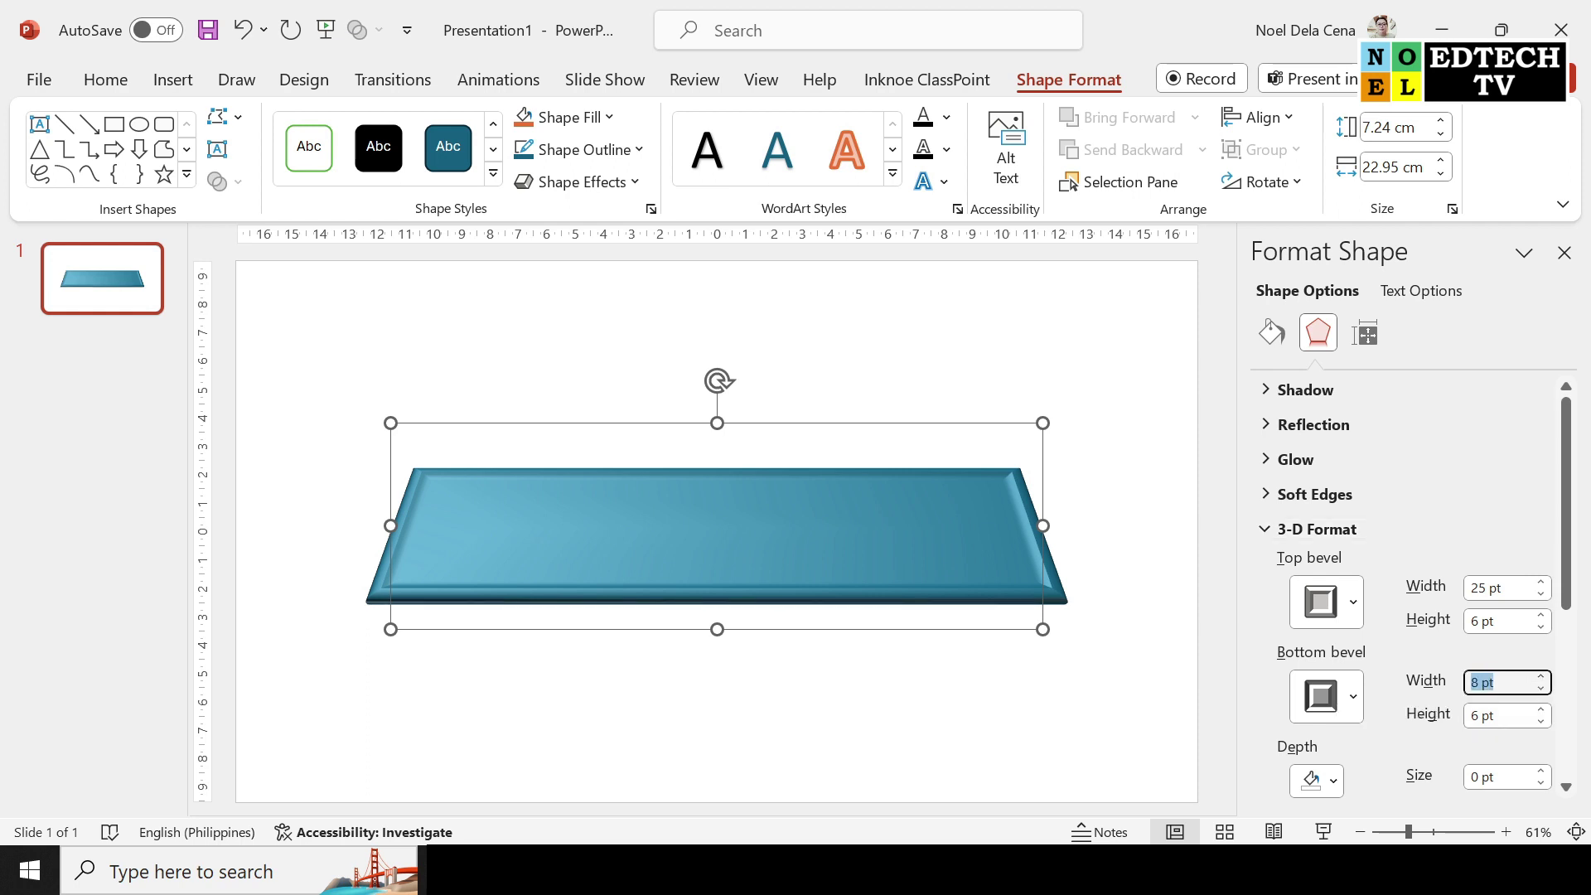
{"action": "key", "text": "Home"}
{"action": "key", "text": "shift+Right"}
{"action": "type", "text": "25"}
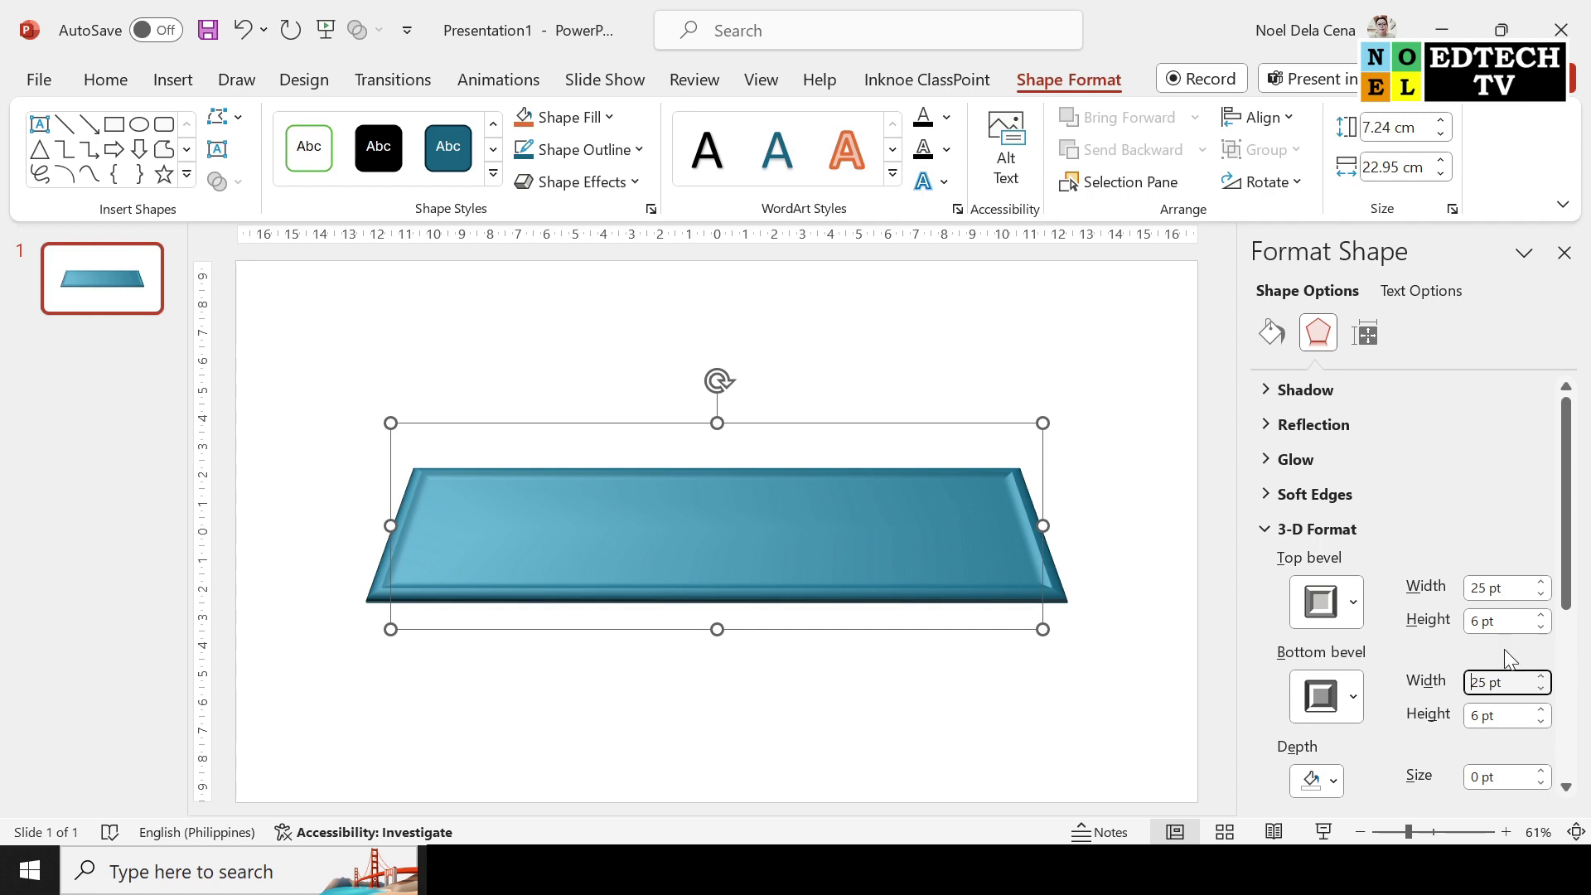
{"action": "scroll", "coordinate": [1492, 663], "scroll_direction": "down", "scroll_amount": 1}
Step: Colour the platform's depth black and increase the depth to about 23.5 pt
{"action": "left_click", "coordinate": [1331, 728]}
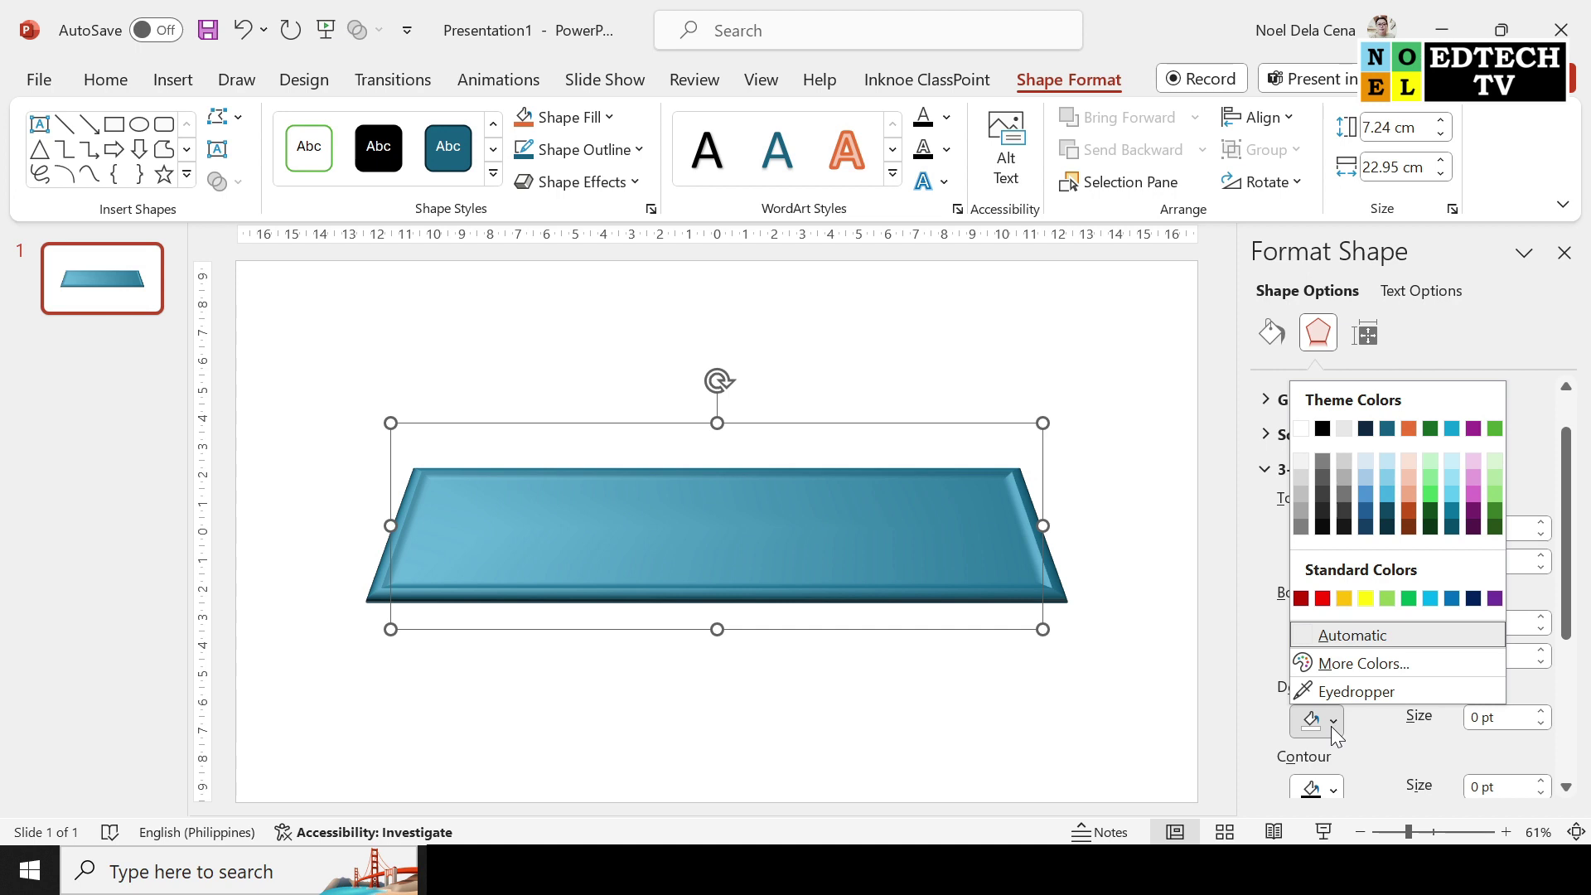
{"action": "left_click", "coordinate": [1323, 429]}
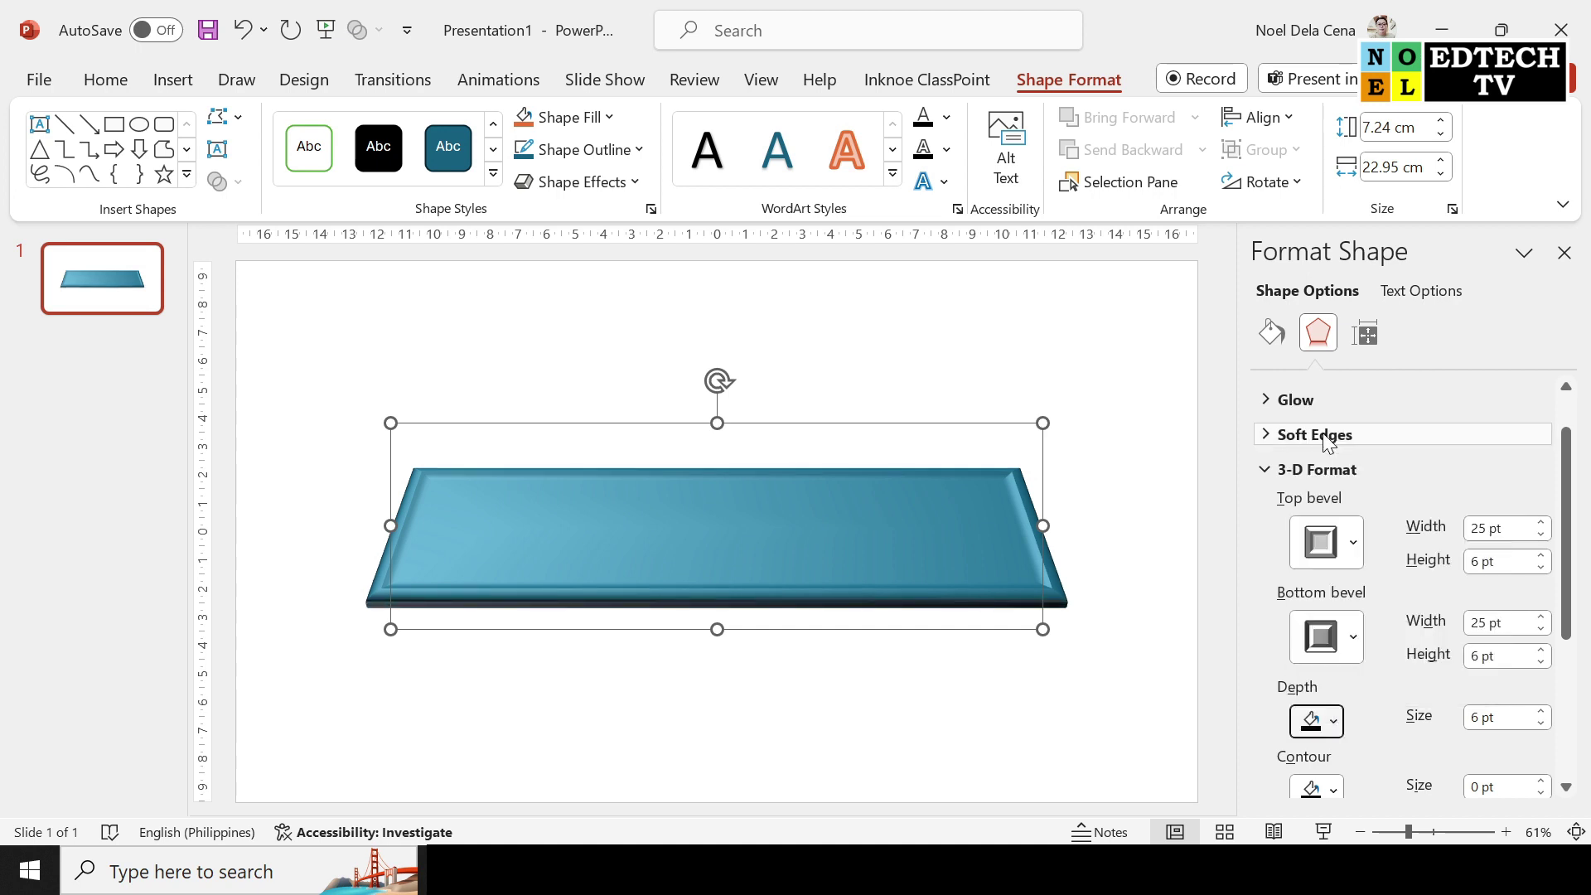
{"action": "left_click", "coordinate": [1544, 710]}
{"action": "left_click", "coordinate": [1541, 710]}
{"action": "left_click", "coordinate": [1541, 710]}
{"action": "left_click", "coordinate": [1542, 710]}
{"action": "left_click", "coordinate": [1541, 710]}
{"action": "left_click", "coordinate": [1541, 710]}
{"action": "left_click", "coordinate": [1542, 710]}
{"action": "left_click", "coordinate": [1541, 710]}
{"action": "left_click", "coordinate": [1542, 709]}
{"action": "left_click", "coordinate": [1541, 710]}
{"action": "left_click", "coordinate": [1542, 710]}
{"action": "left_click", "coordinate": [1542, 710]}
{"action": "left_click", "coordinate": [1541, 710]}
{"action": "left_click", "coordinate": [1541, 710]}
{"action": "left_click", "coordinate": [1542, 710]}
{"action": "left_click", "coordinate": [1542, 710]}
{"action": "left_click", "coordinate": [1542, 710]}
{"action": "left_click", "coordinate": [1541, 709]}
{"action": "left_click", "coordinate": [1542, 710]}
{"action": "left_click", "coordinate": [1541, 710]}
{"action": "left_click", "coordinate": [1541, 710]}
{"action": "left_click", "coordinate": [1542, 710]}
{"action": "left_click", "coordinate": [1542, 709]}
{"action": "left_click", "coordinate": [1542, 710]}
{"action": "left_click", "coordinate": [1542, 710]}
{"action": "left_click", "coordinate": [1542, 710]}
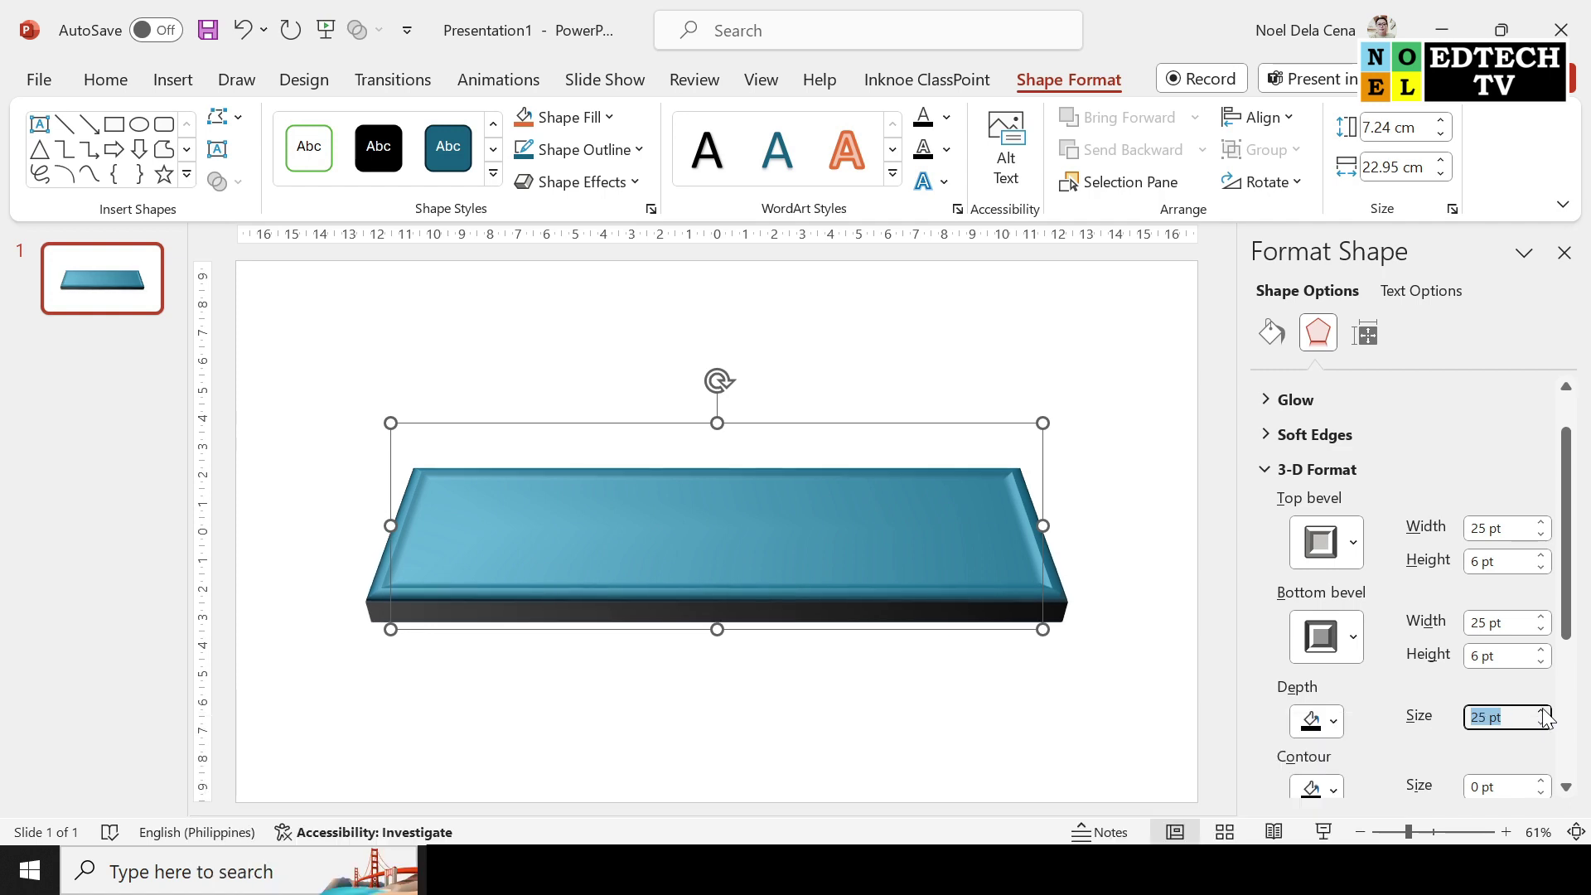
Step: Try light and darker grey depth colours, then settle on a dark blue shade
{"action": "left_click", "coordinate": [1334, 721]}
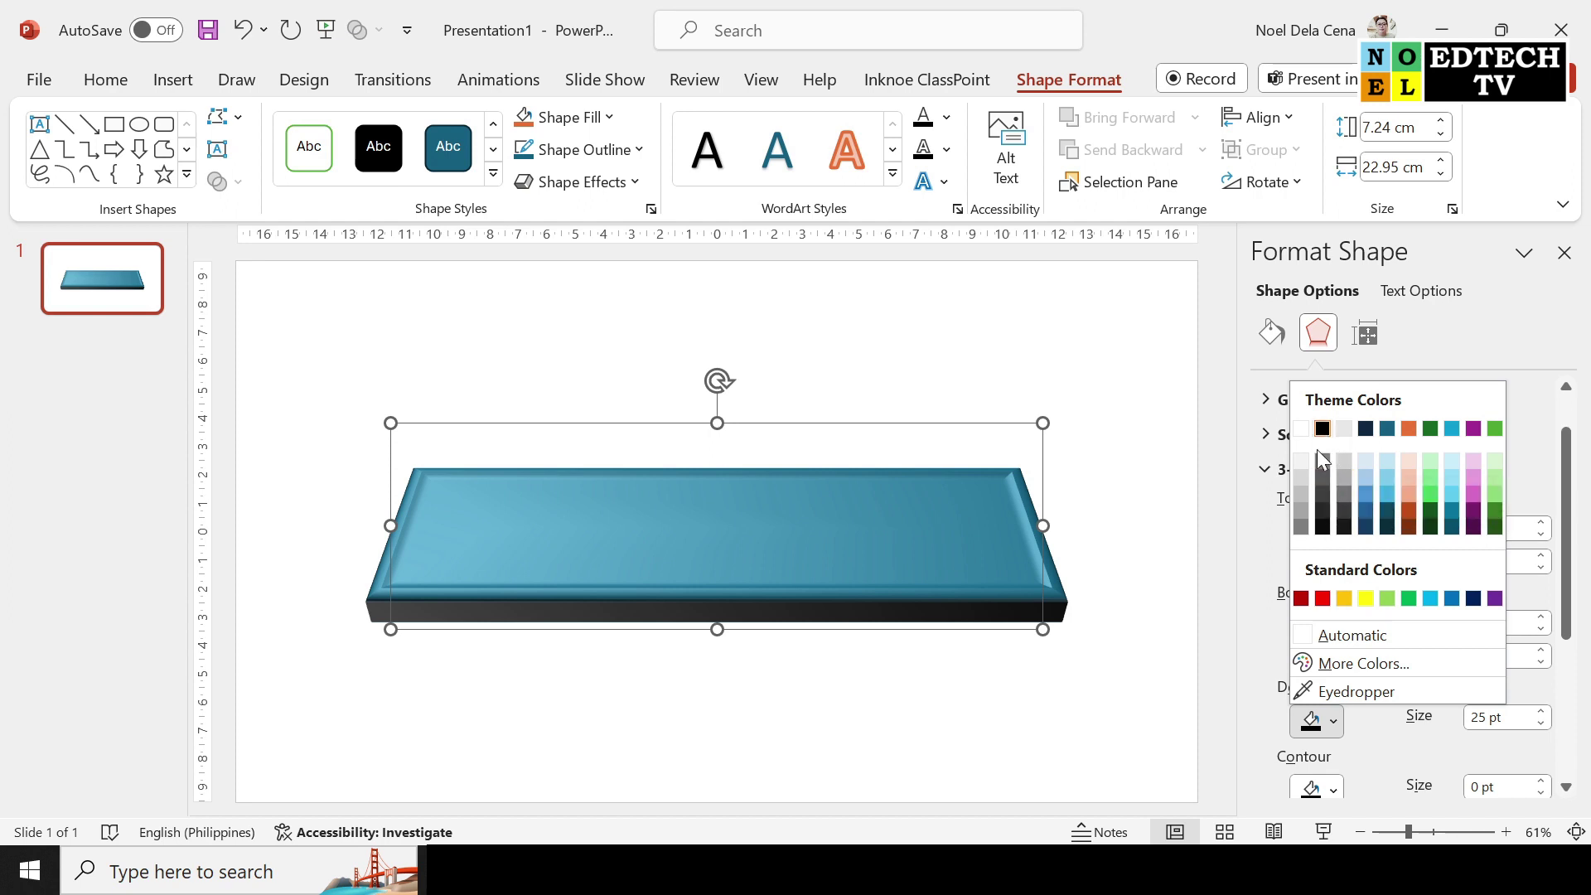
{"action": "left_click", "coordinate": [1300, 496]}
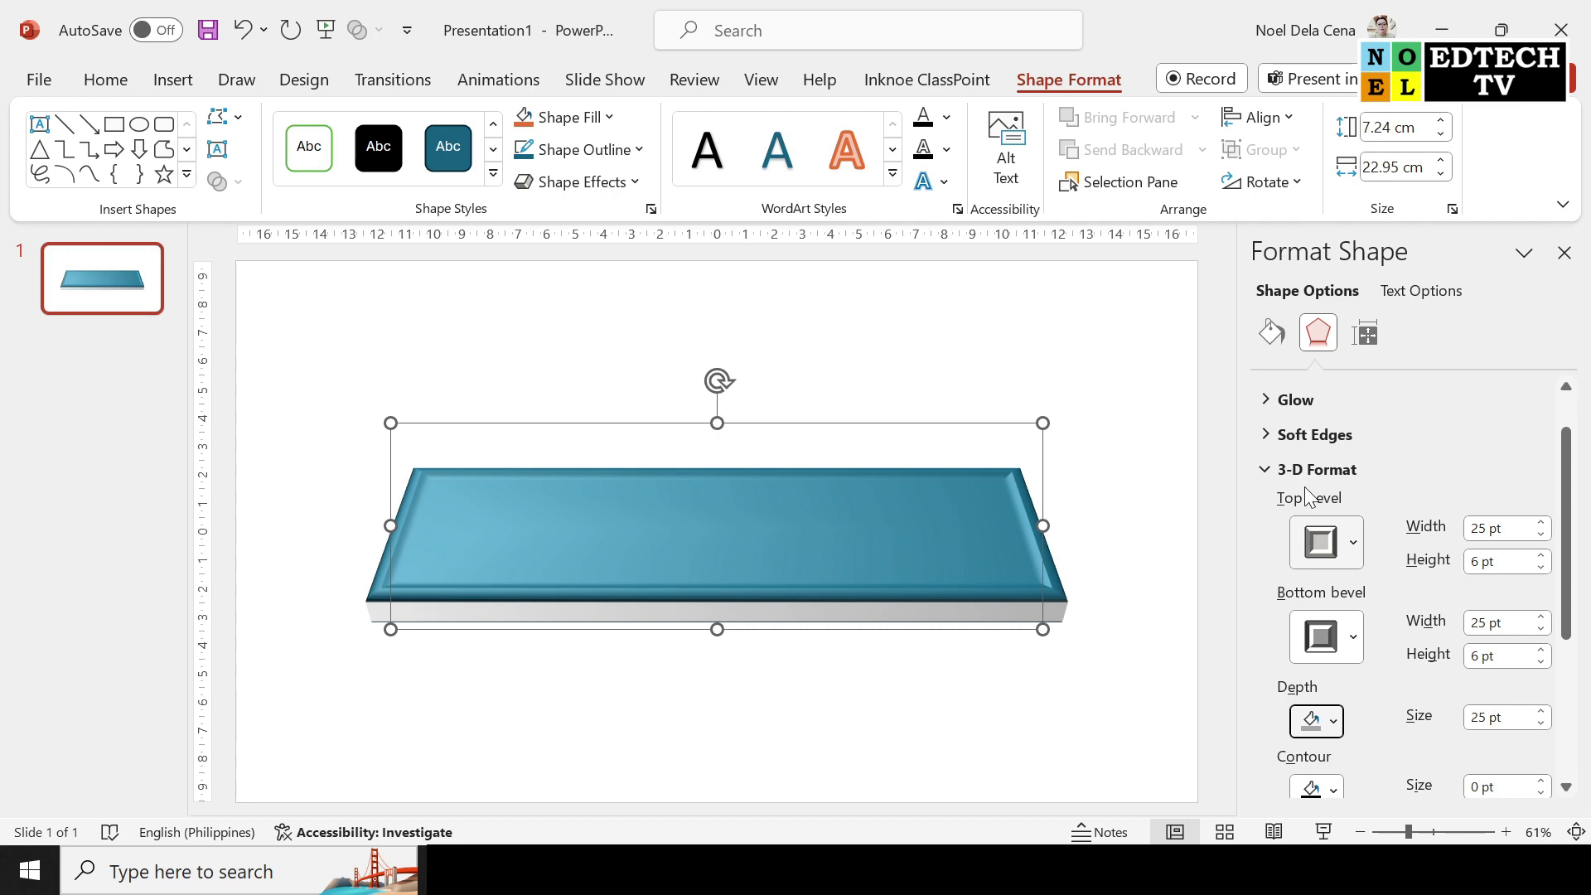
{"action": "left_click", "coordinate": [1333, 720]}
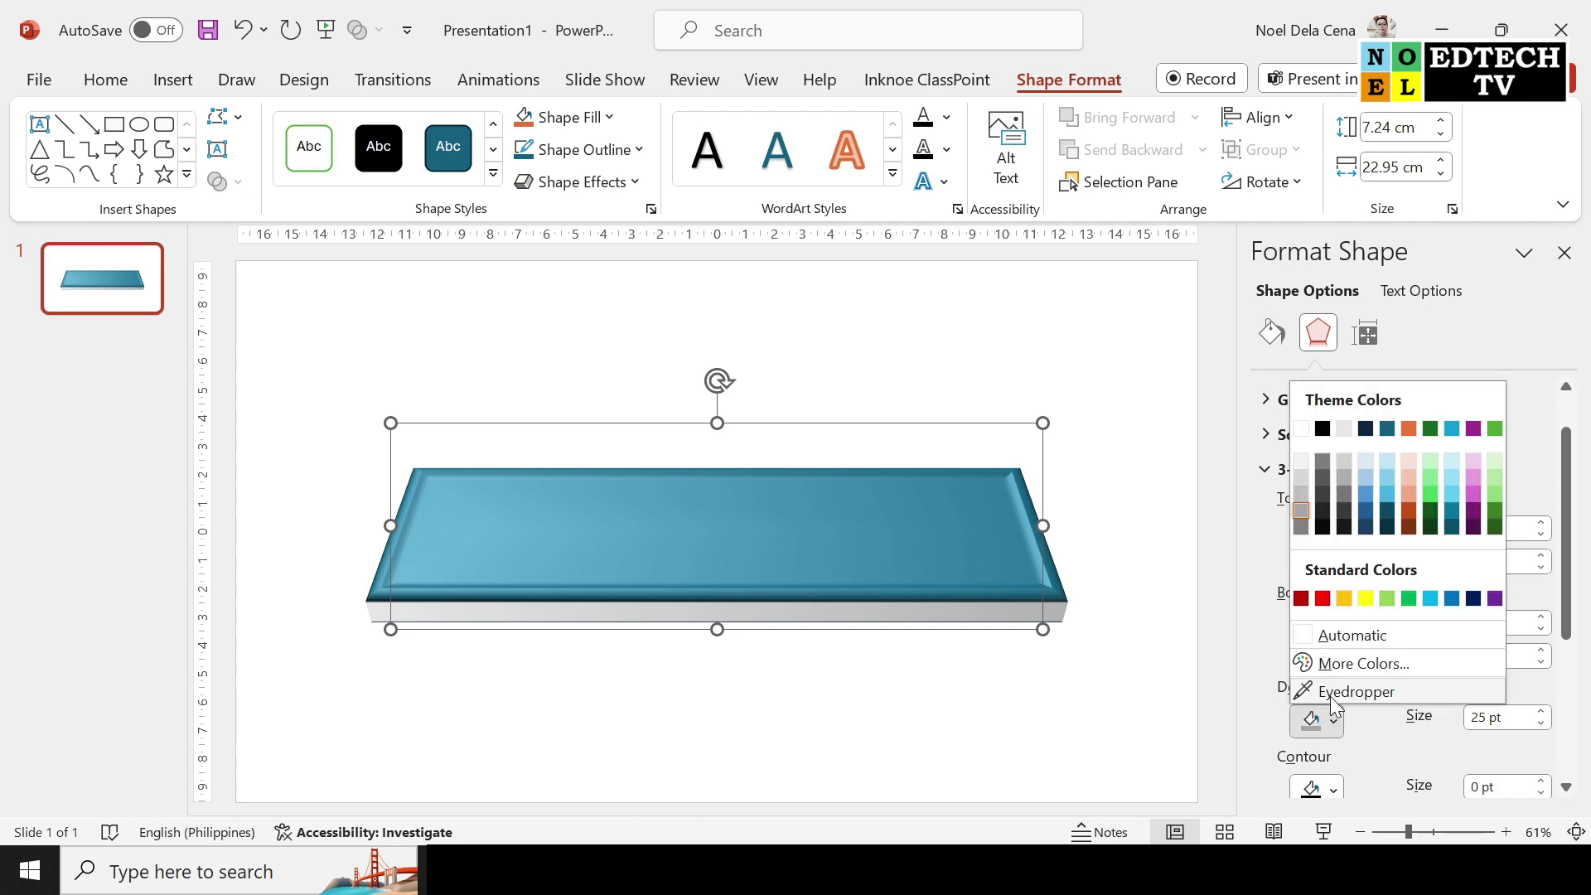
{"action": "left_click", "coordinate": [1299, 528]}
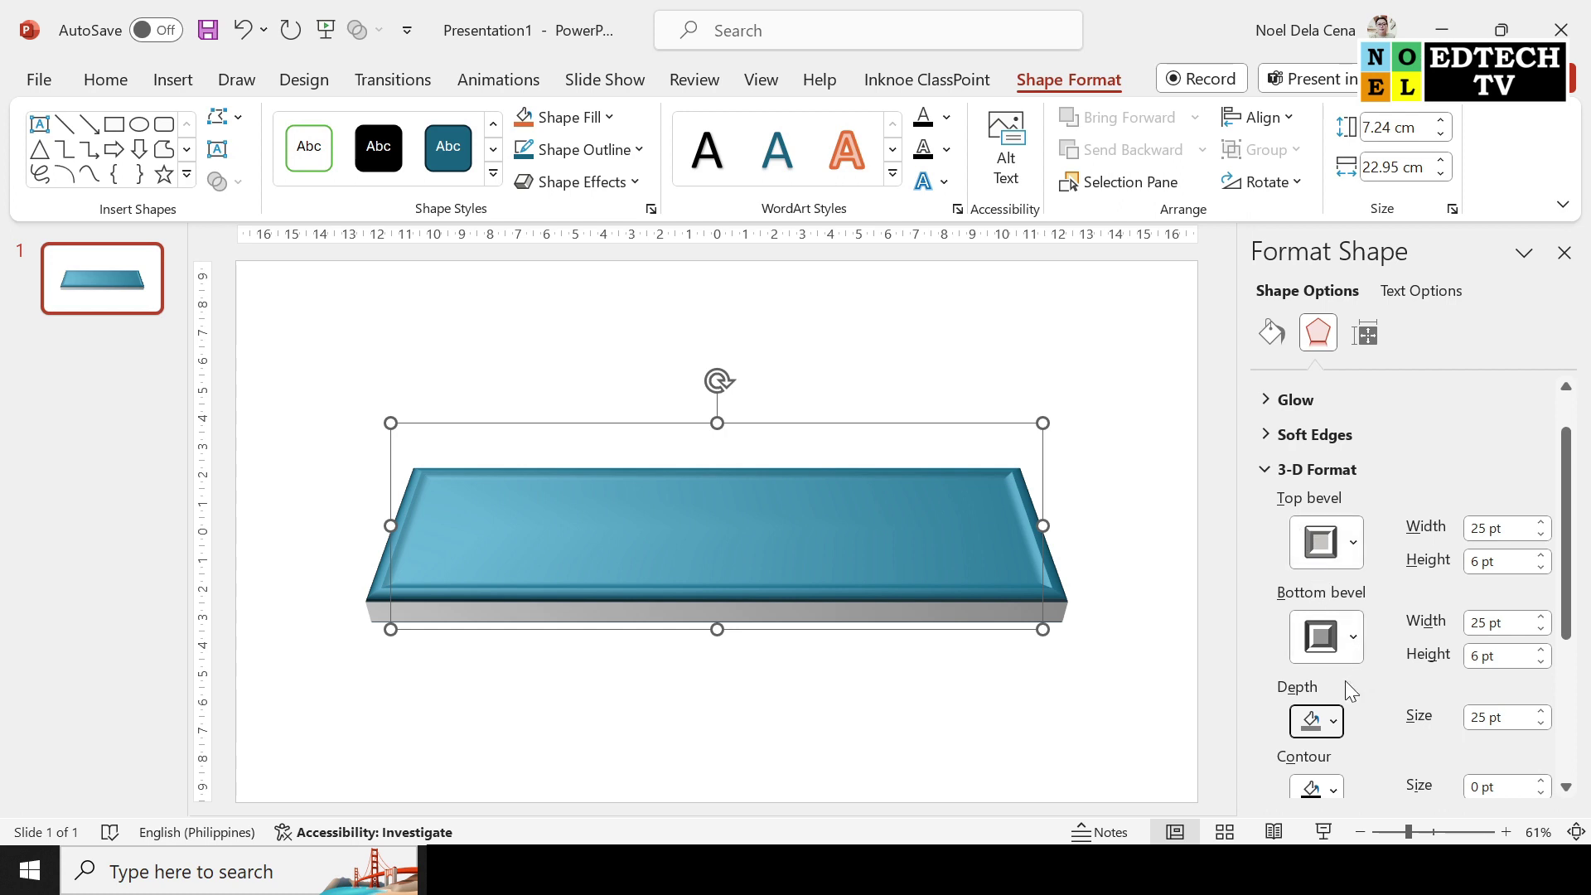
{"action": "left_click", "coordinate": [1333, 720]}
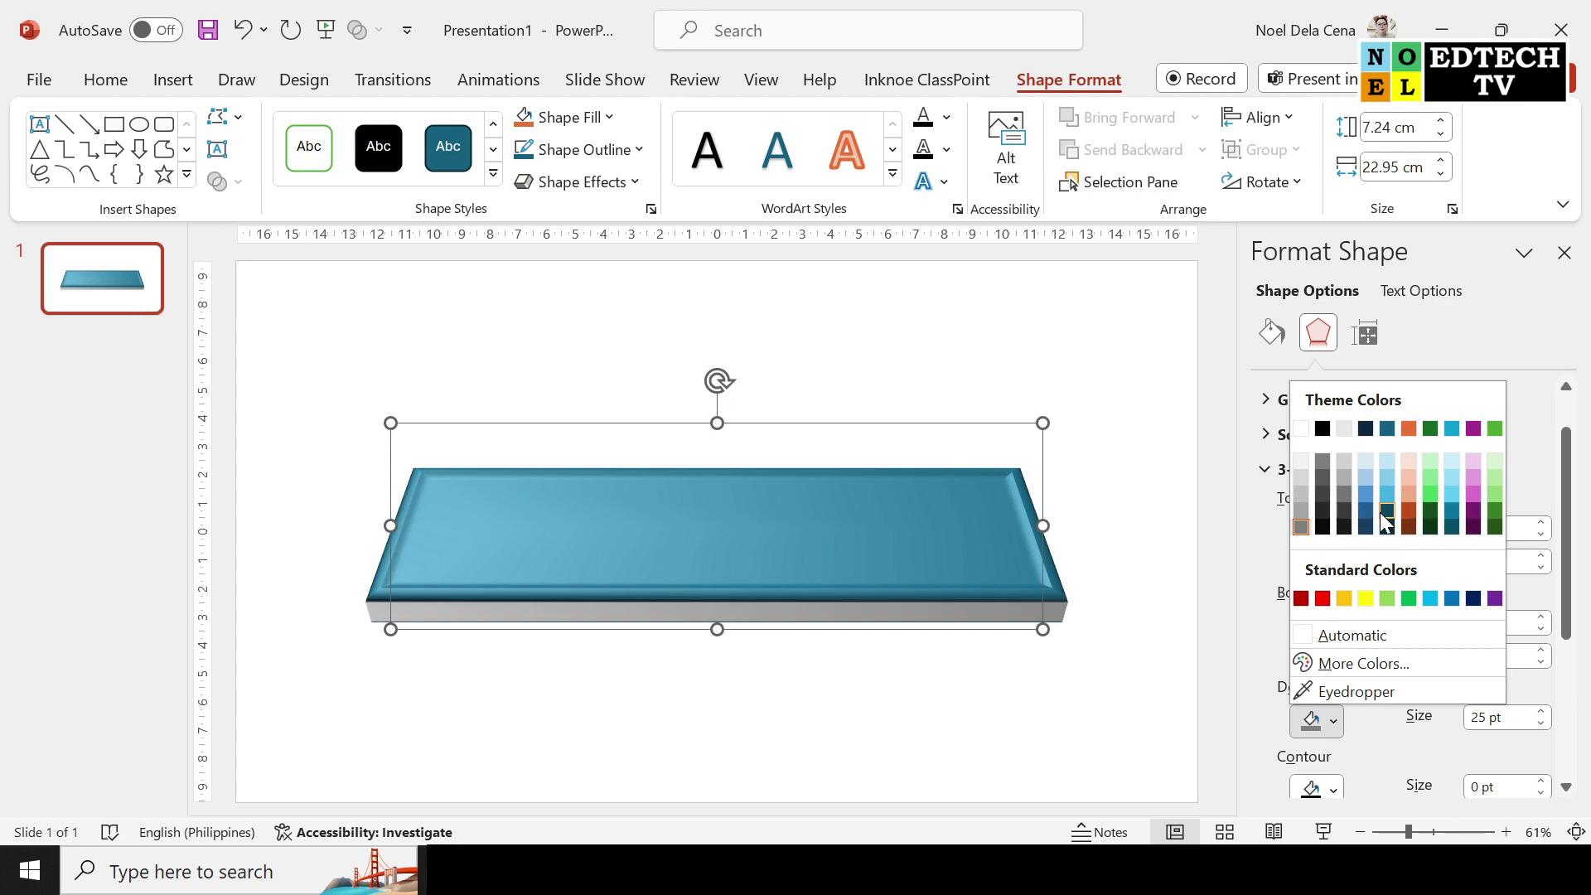
{"action": "key", "text": "Escape"}
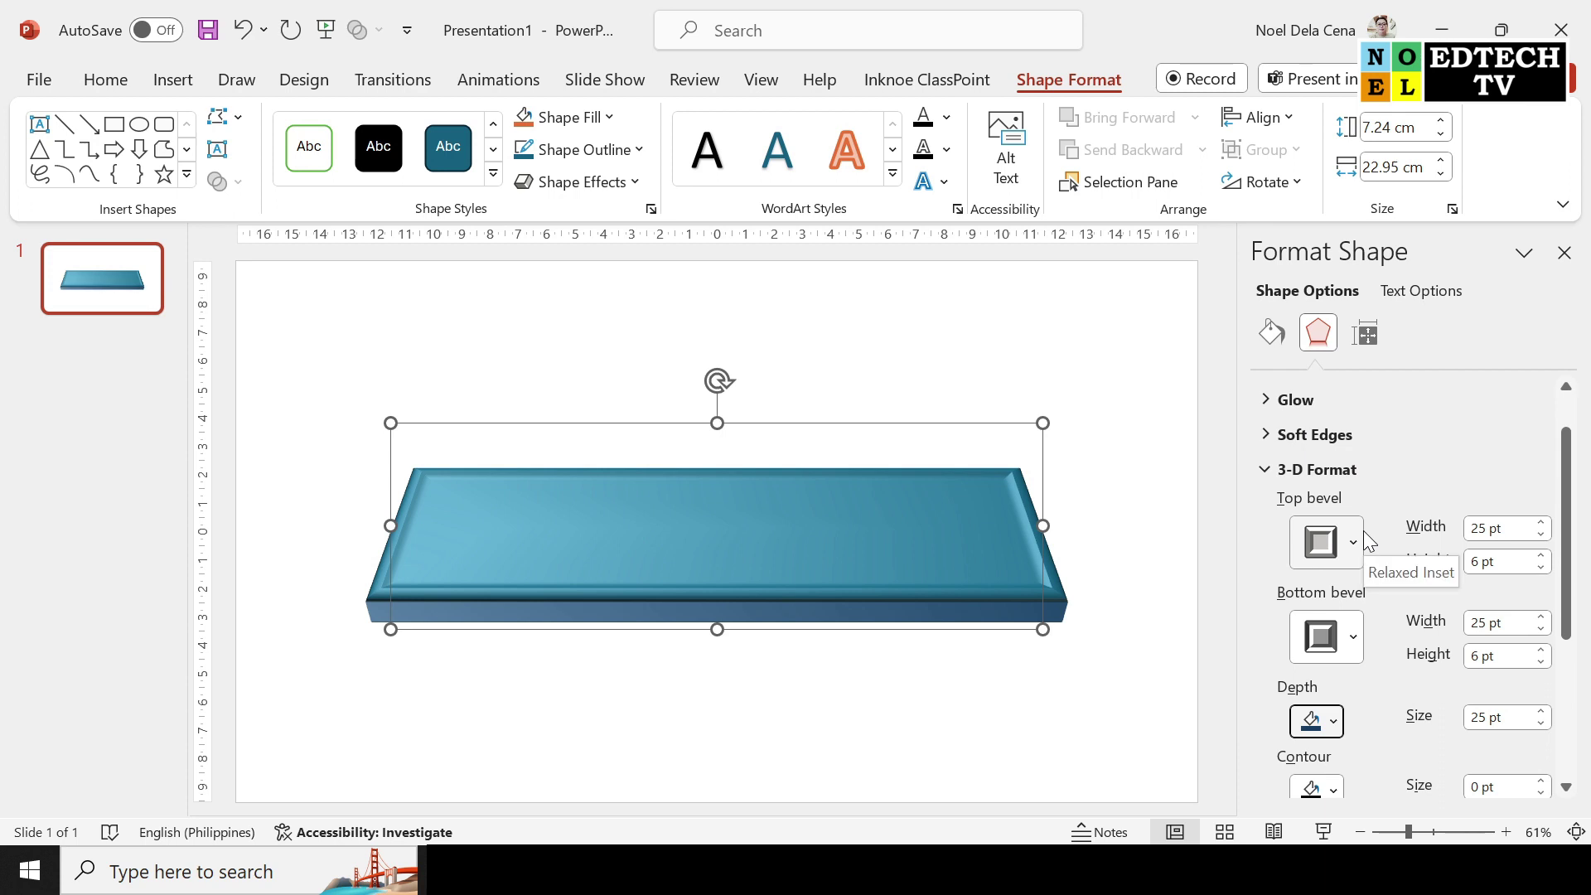
{"action": "scroll", "coordinate": [1378, 668], "scroll_direction": "down", "scroll_amount": 1}
Step: Add a 1 pt contour to the platform, trying white before choosing dark blue
{"action": "left_click", "coordinate": [1333, 732]}
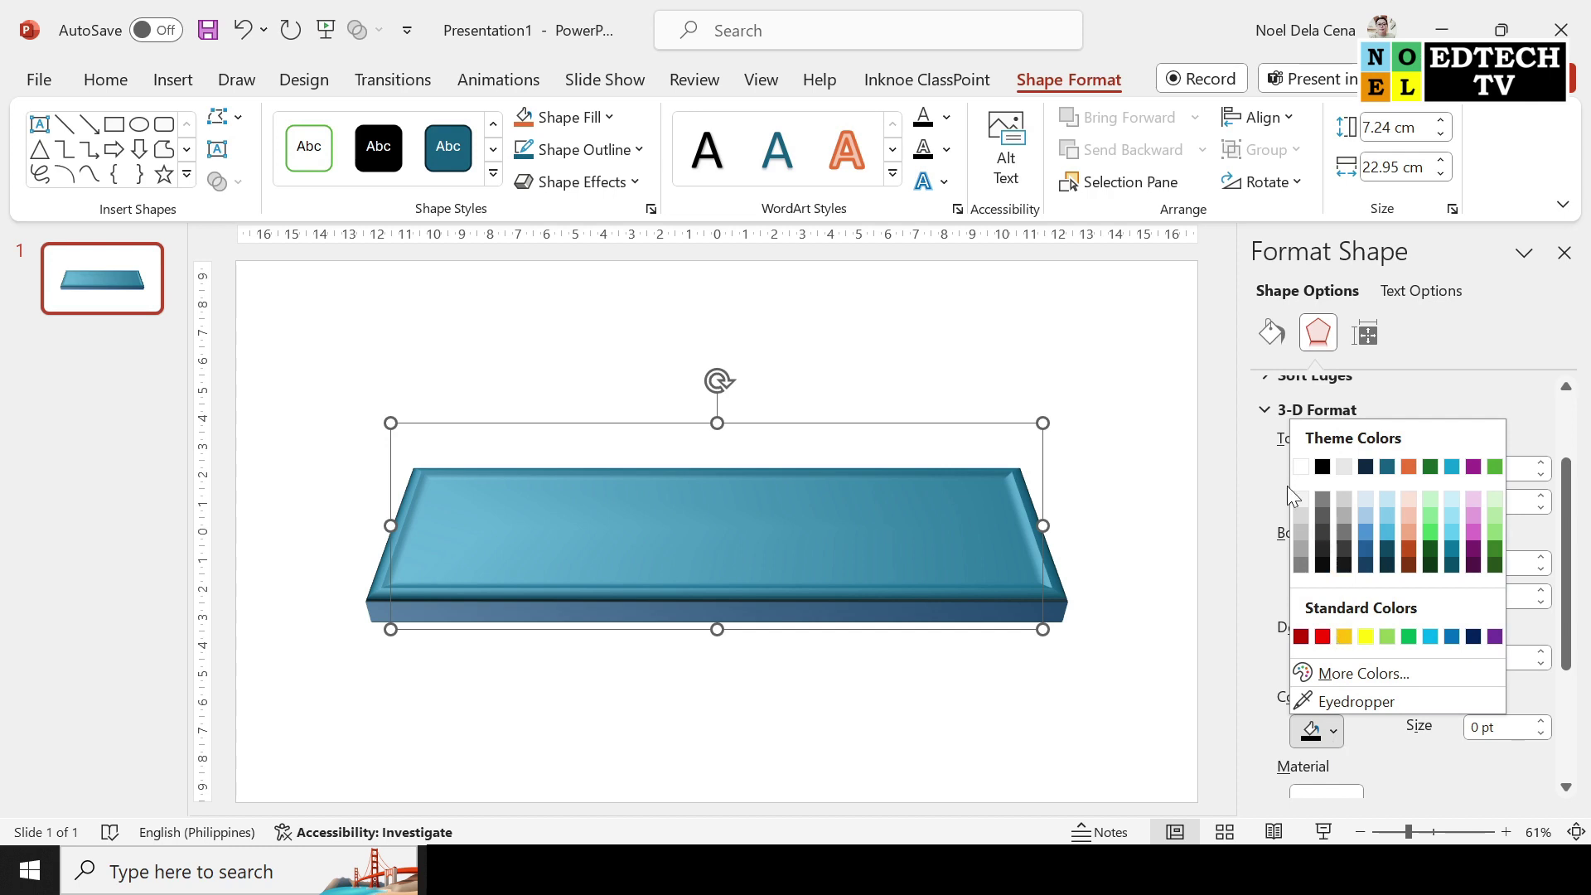
{"action": "left_click", "coordinate": [1302, 467]}
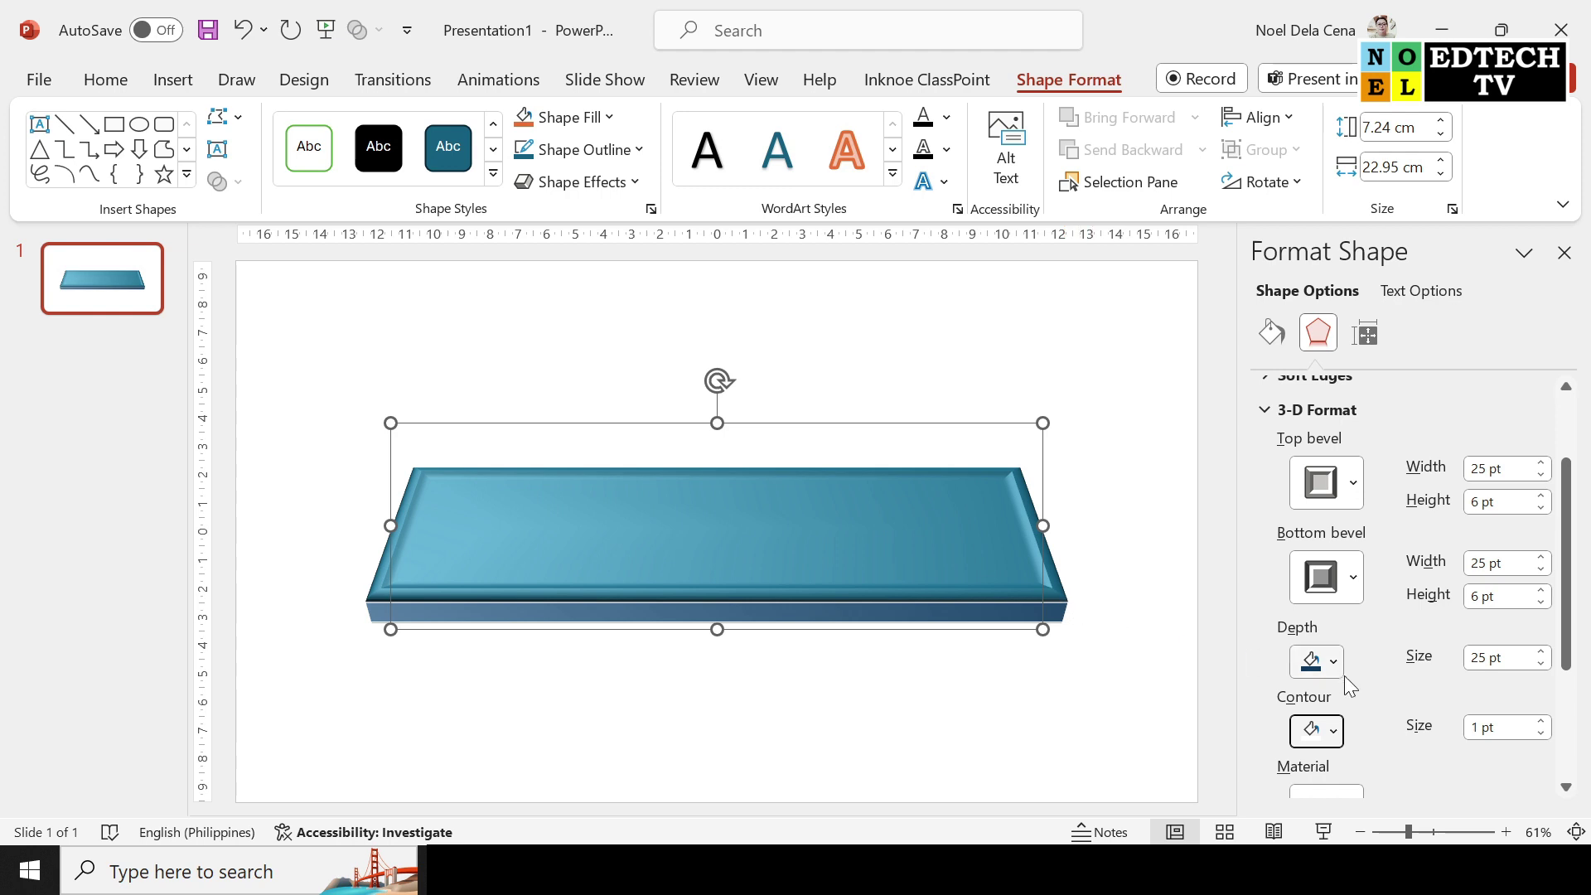
{"action": "left_click", "coordinate": [1332, 731]}
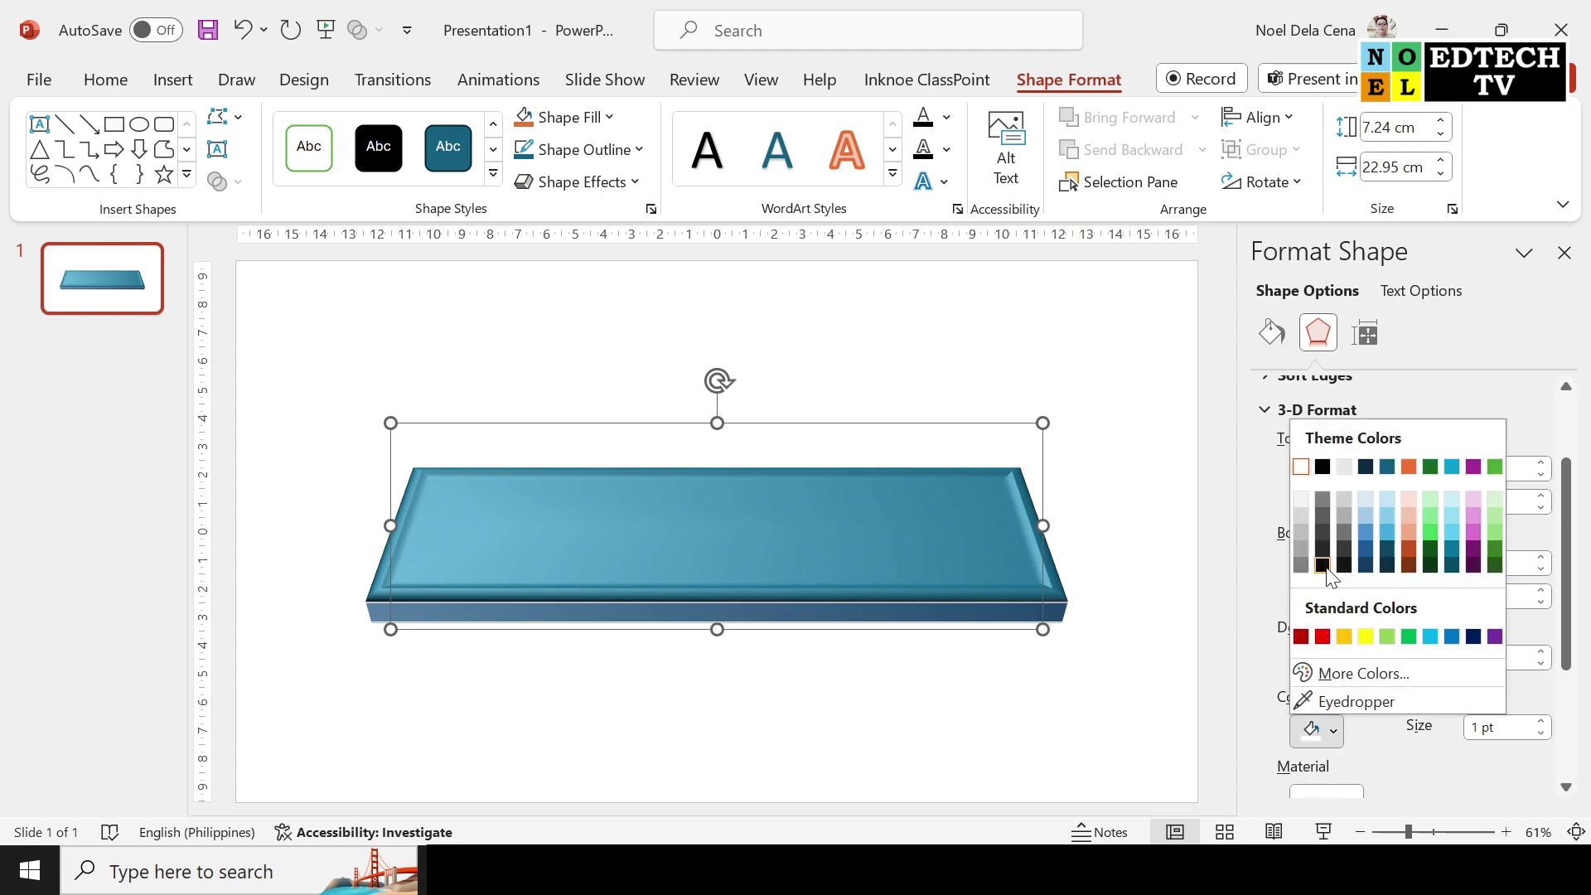
{"action": "left_click", "coordinate": [1366, 567]}
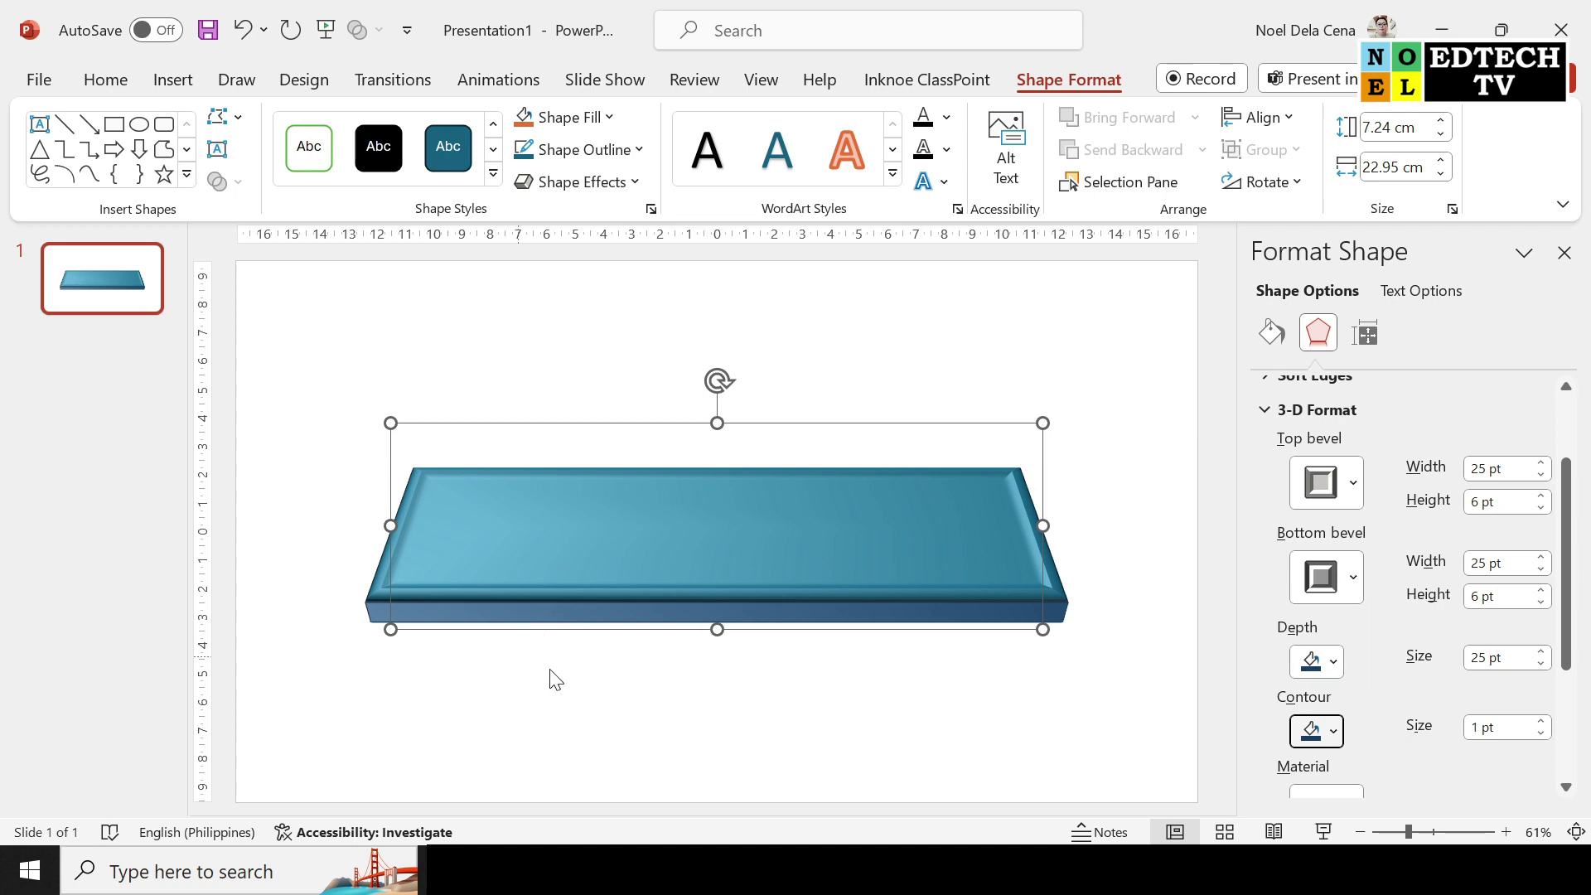
{"action": "scroll", "coordinate": [1385, 664], "scroll_direction": "down", "scroll_amount": 2}
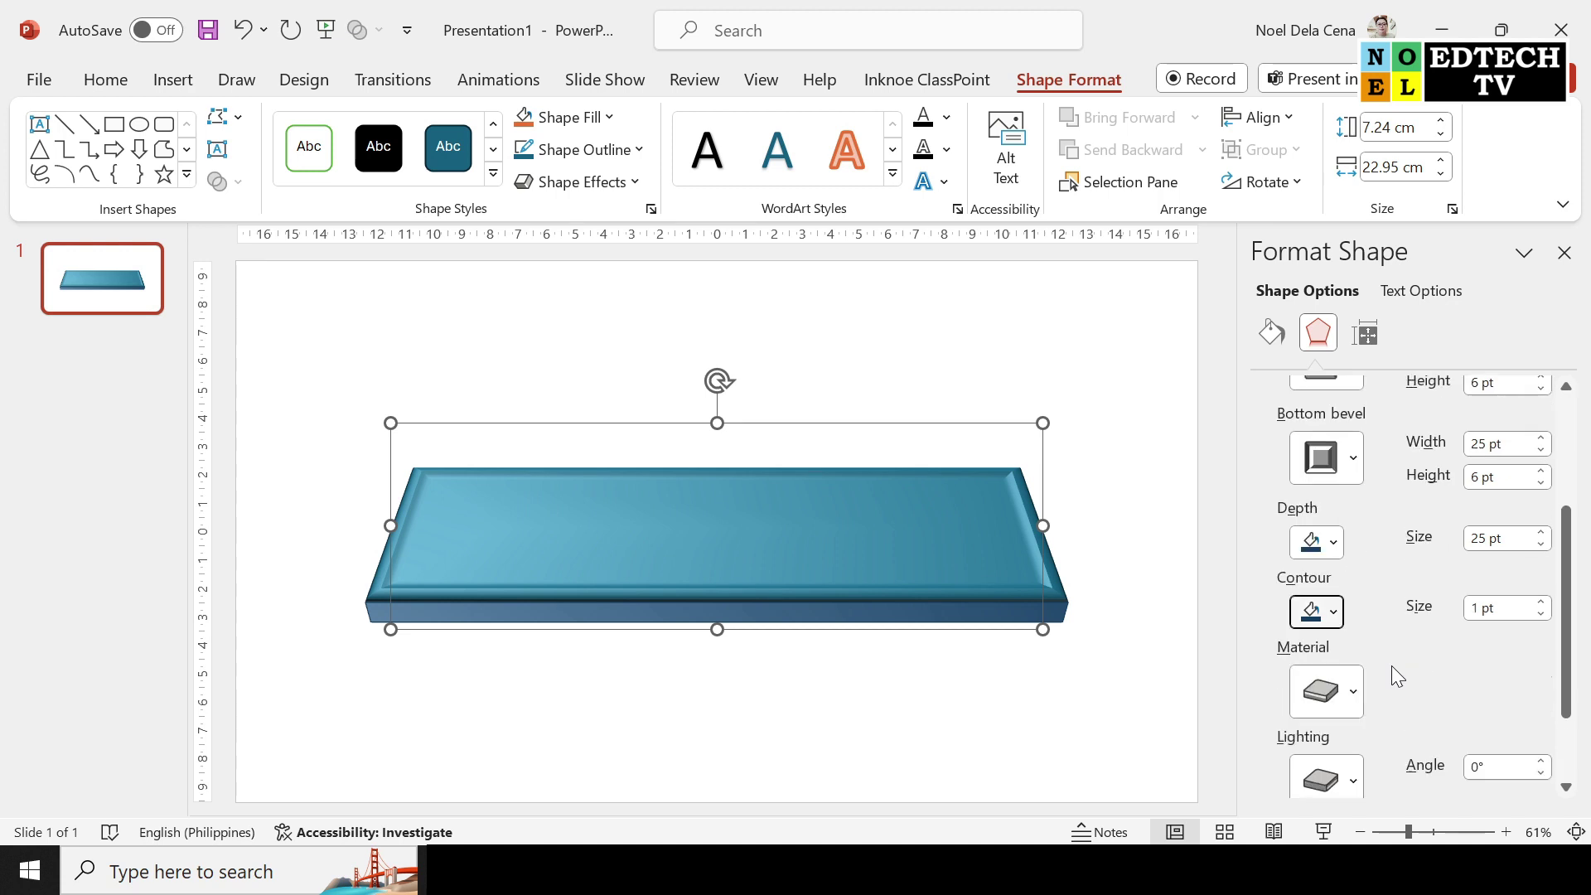
{"action": "scroll", "coordinate": [1392, 664], "scroll_direction": "down", "scroll_amount": 1}
{"action": "scroll", "coordinate": [1555, 646], "scroll_direction": "up", "scroll_amount": 1}
{"action": "scroll", "coordinate": [1414, 555], "scroll_direction": "up", "scroll_amount": 1}
{"action": "scroll", "coordinate": [1413, 555], "scroll_direction": "up", "scroll_amount": 1}
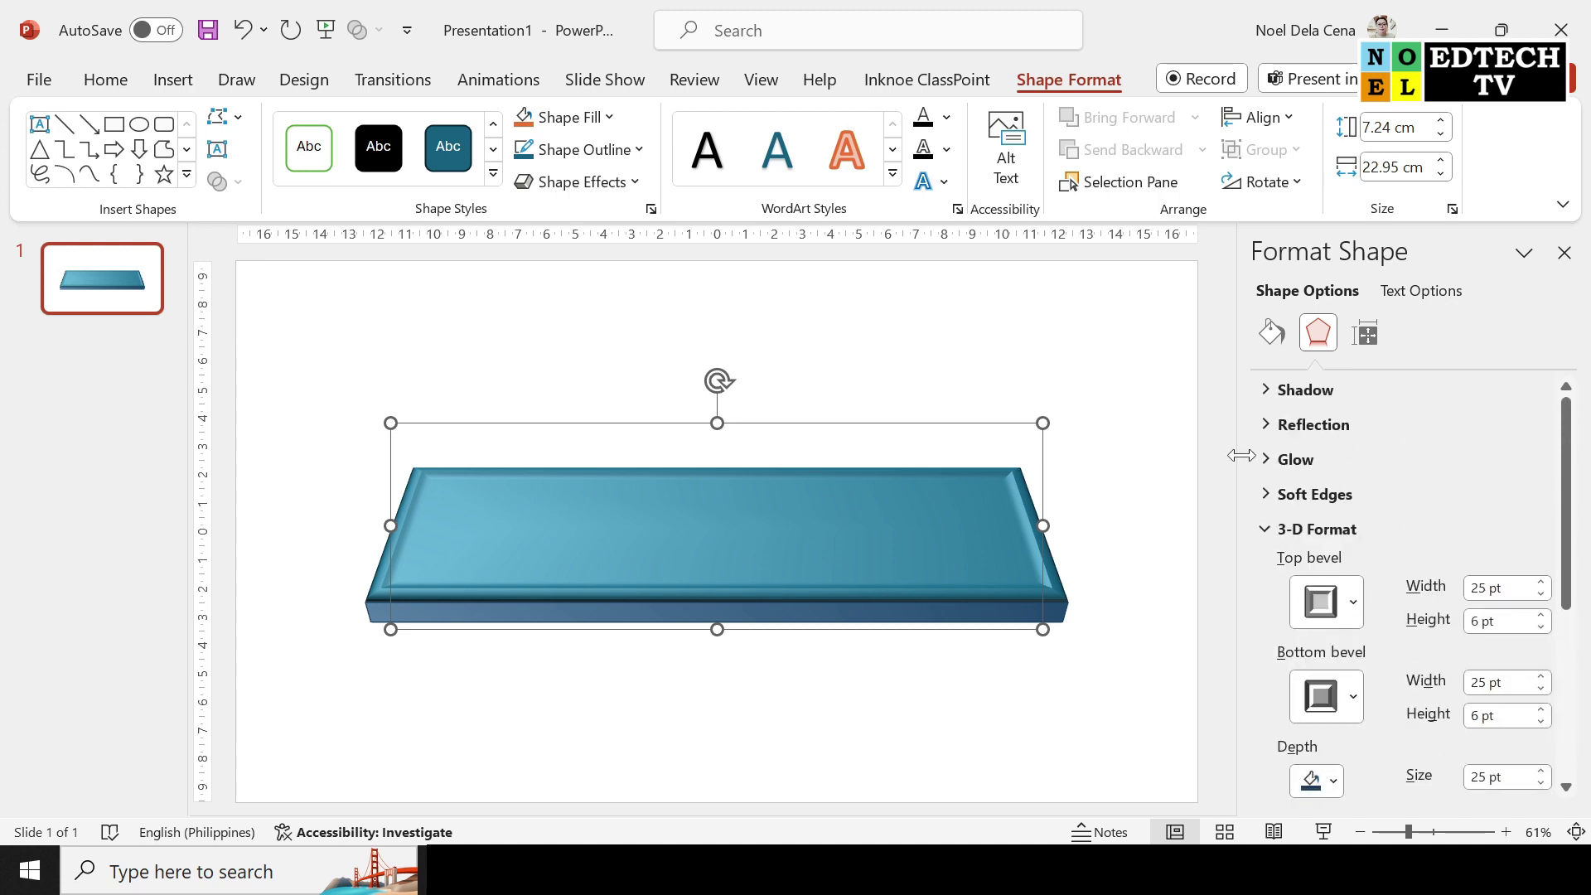
{"action": "left_click", "coordinate": [1262, 531]}
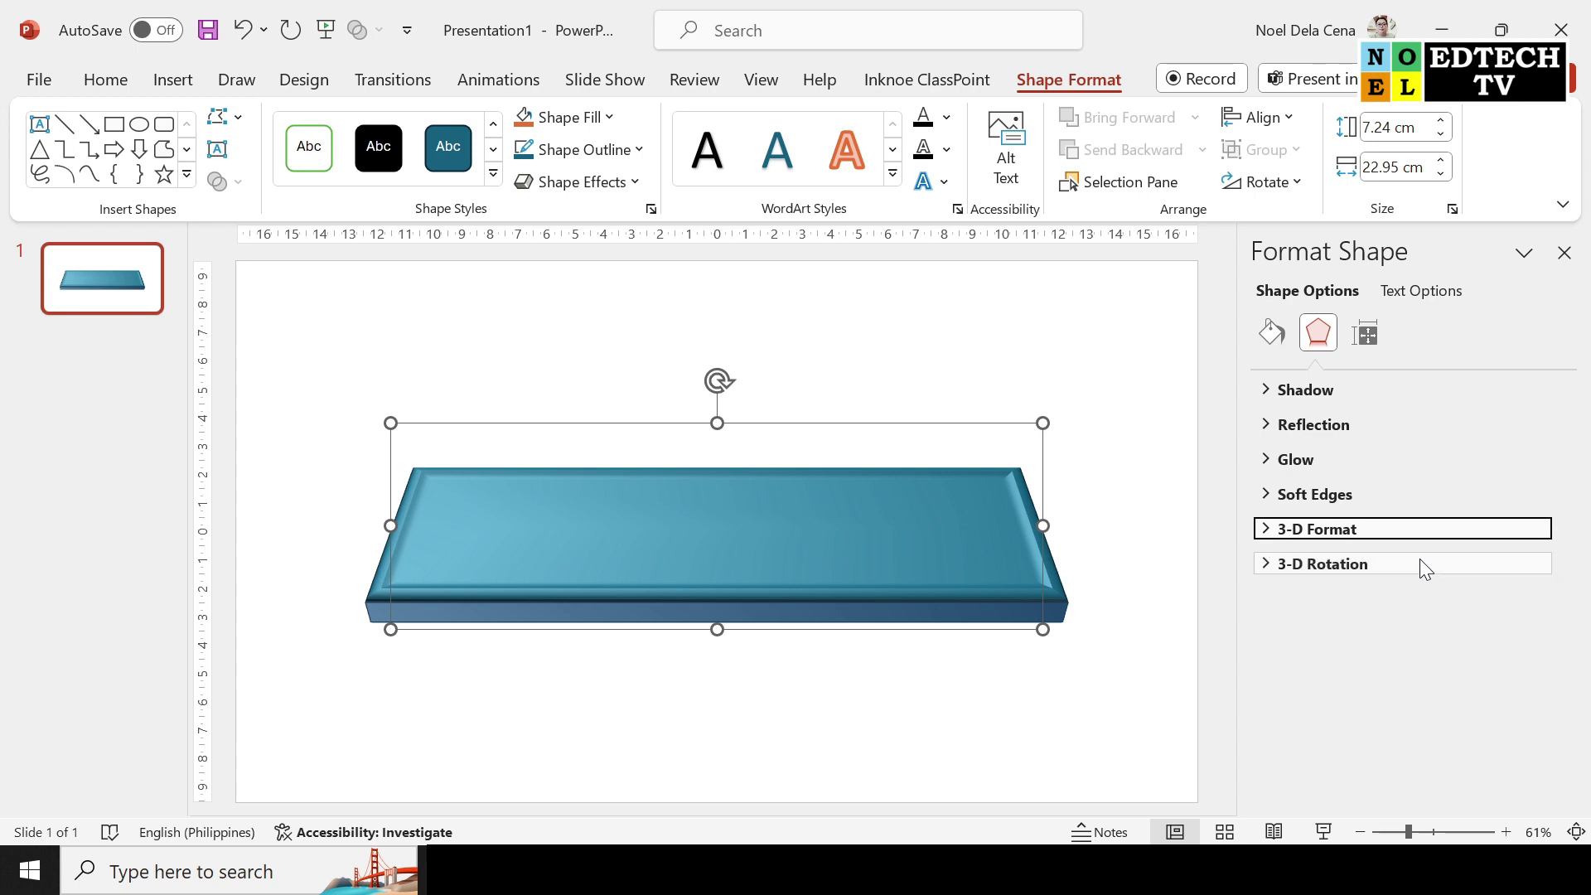
Step: Apply the Offset: Bottom Right shadow preset to the platform, after trying Offset: Bottom
{"action": "left_click", "coordinate": [1286, 391]}
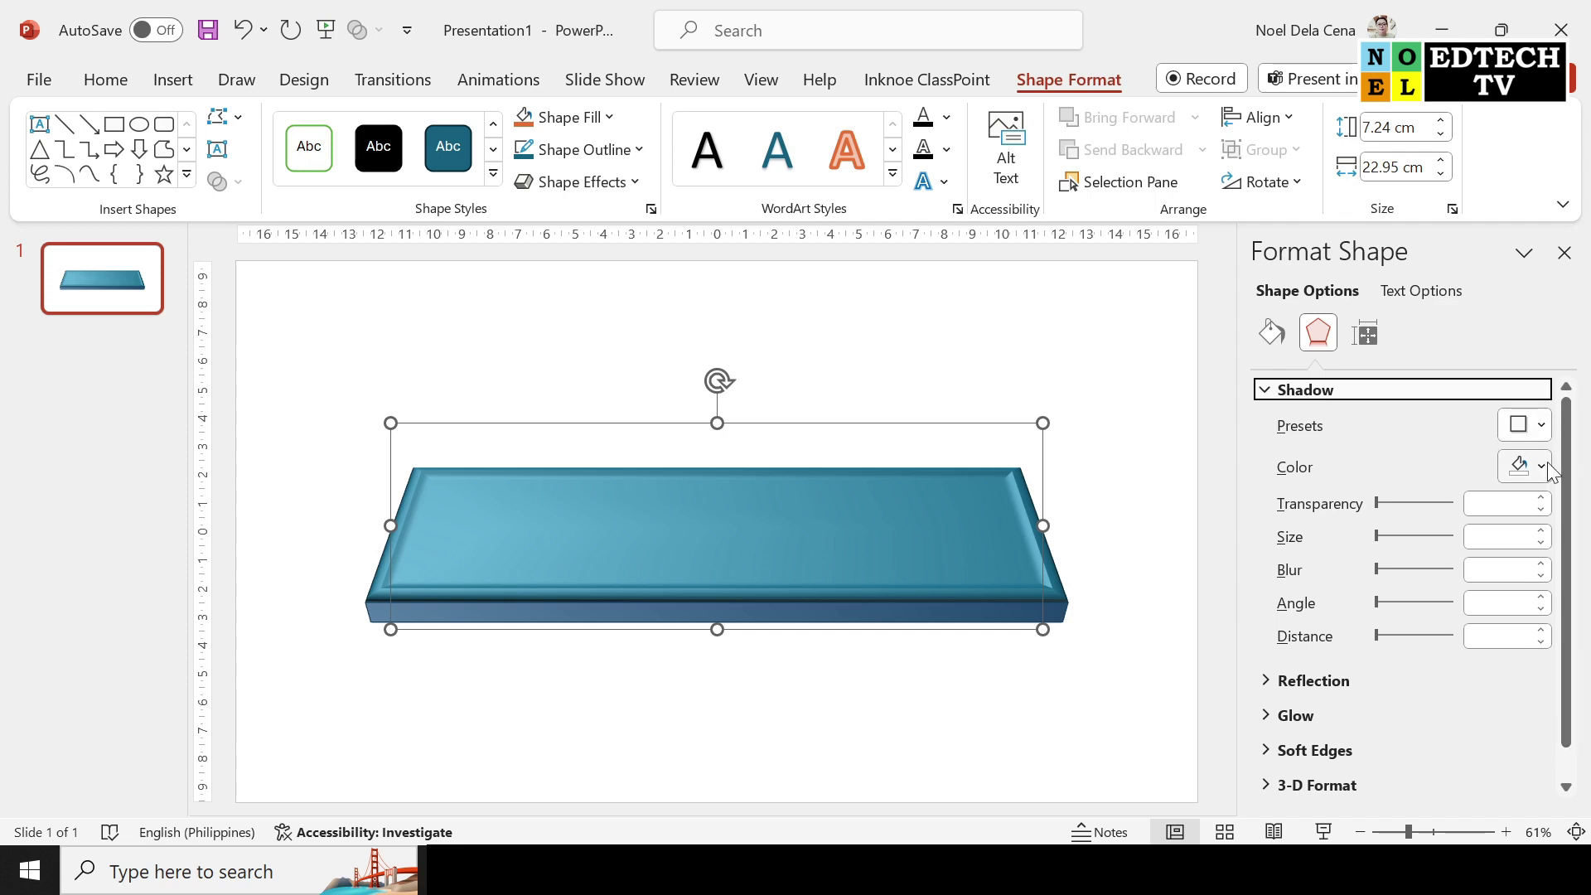
{"action": "left_click", "coordinate": [1543, 427]}
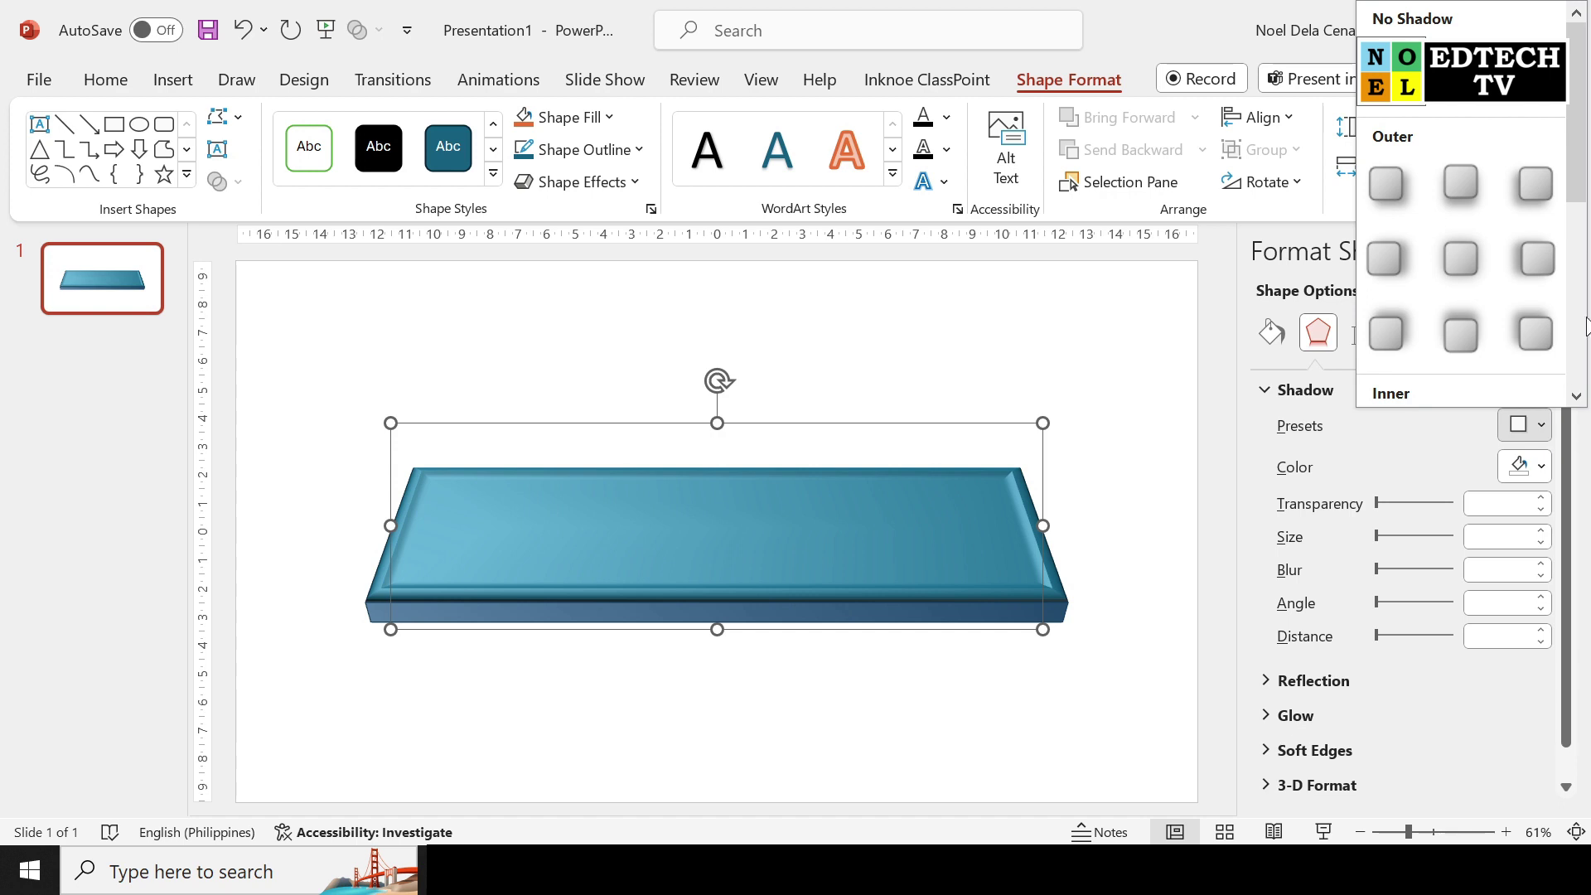
{"action": "left_click_drag", "start_coordinate": [1579, 168], "coordinate": [1583, 218]}
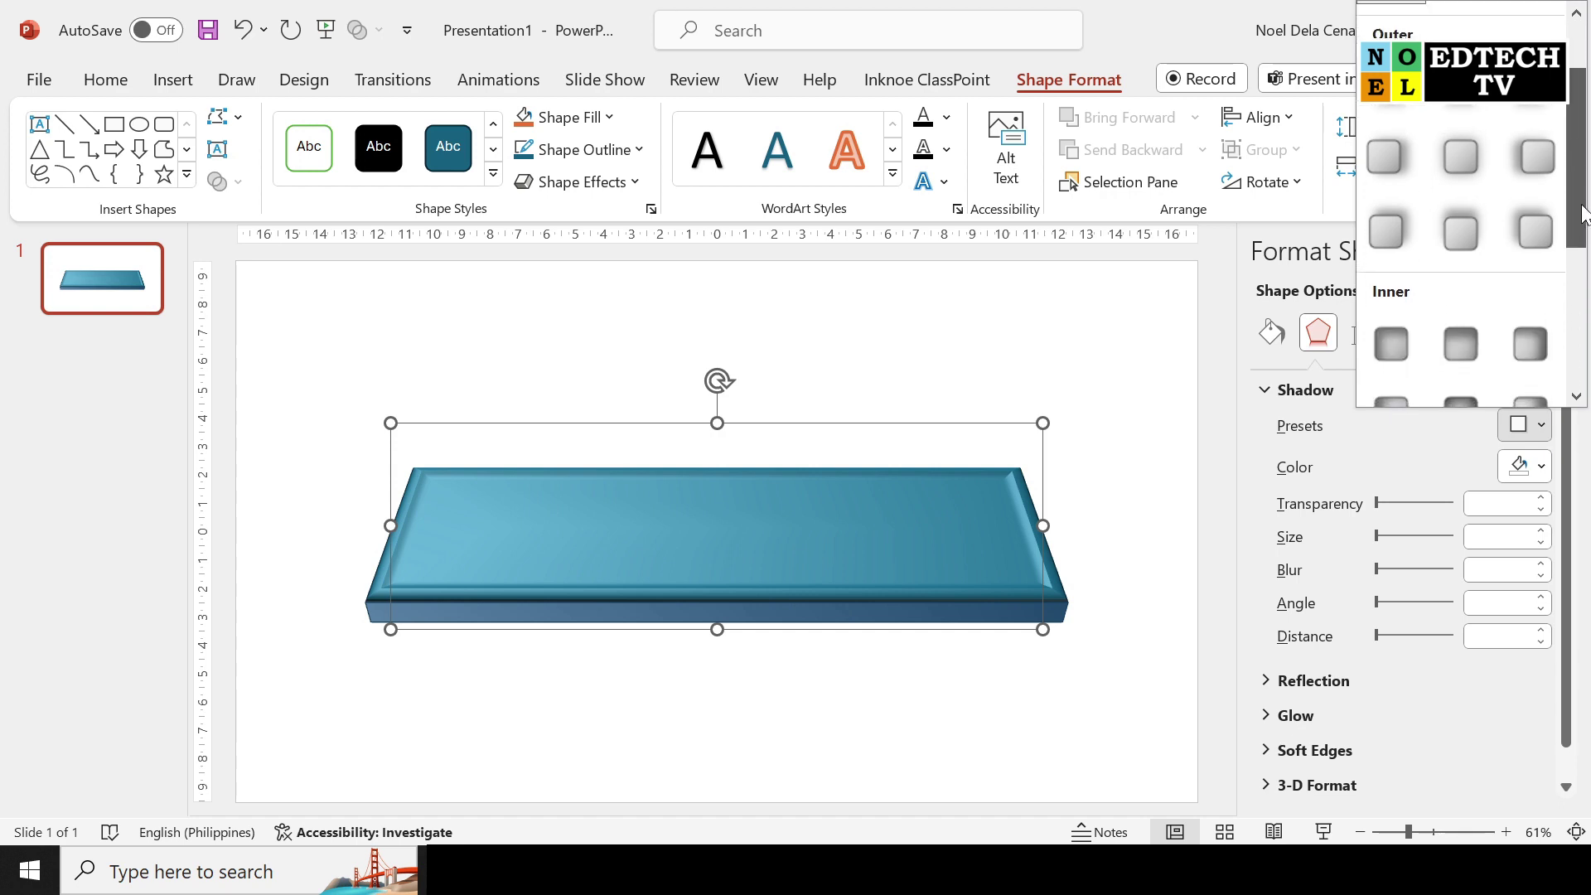
{"action": "scroll", "coordinate": [1505, 158], "scroll_direction": "up", "scroll_amount": 1}
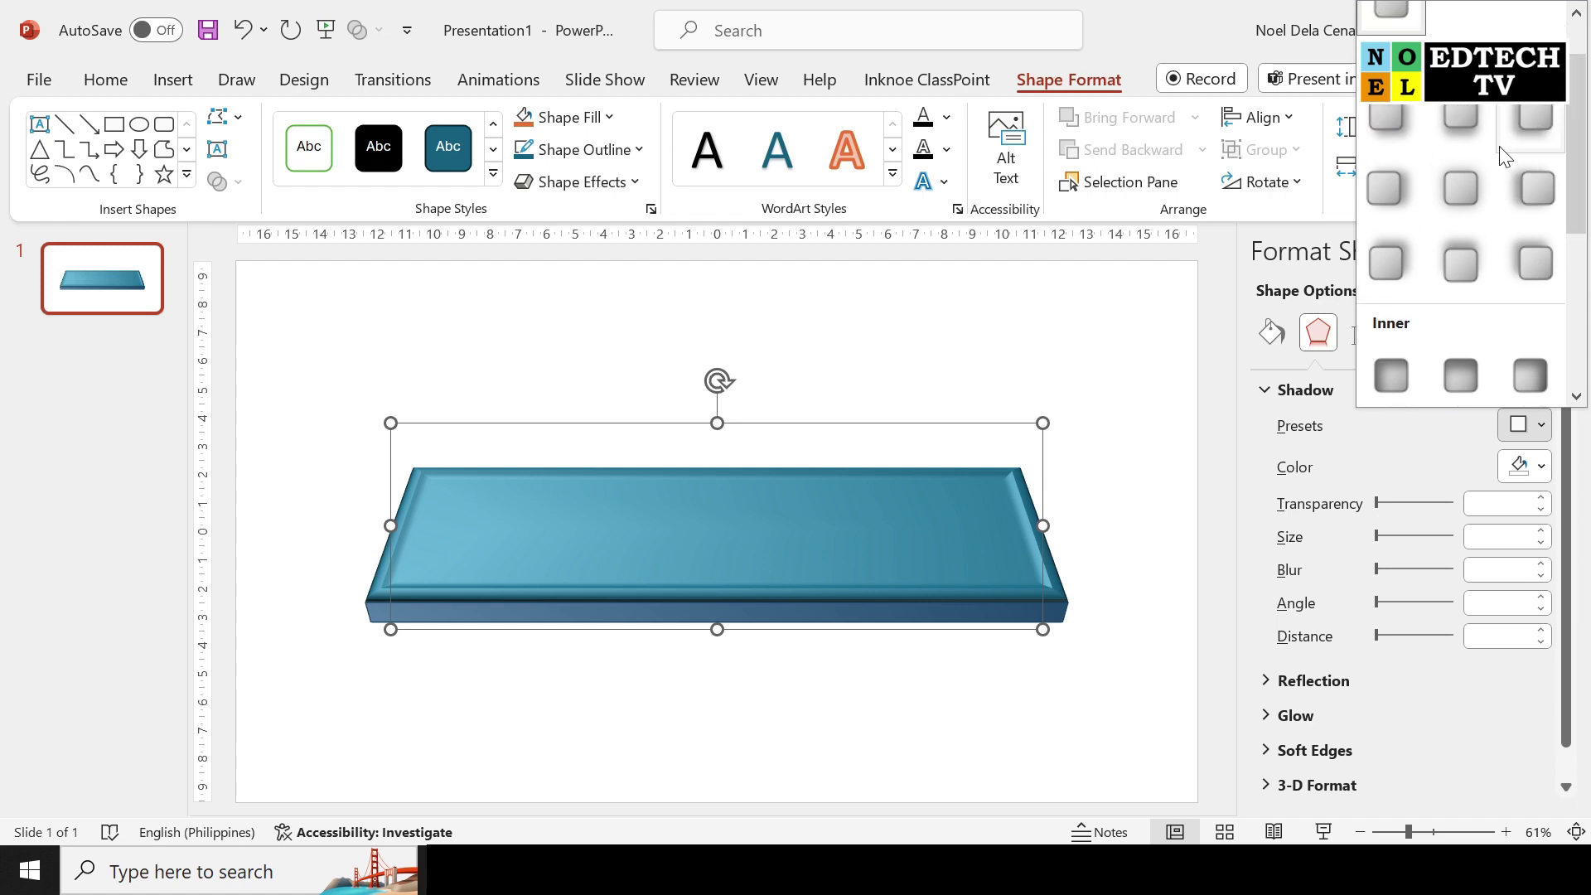
{"action": "left_click", "coordinate": [1451, 132]}
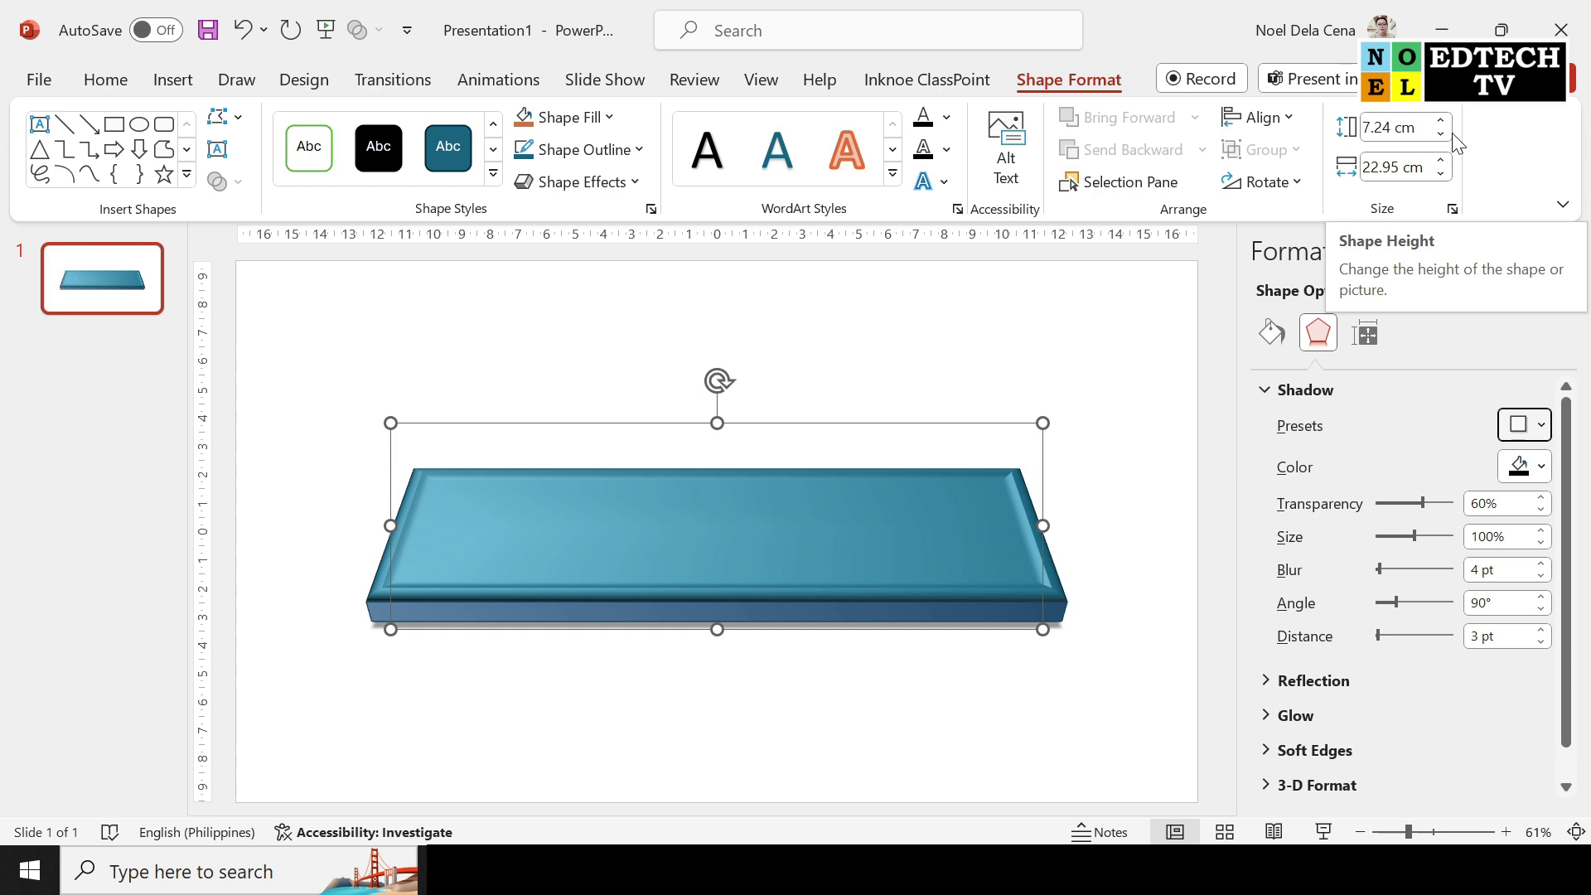
{"action": "left_click", "coordinate": [1540, 424]}
{"action": "mouse_move", "coordinate": [1579, 211]}
{"action": "left_mouse_down"}
{"action": "mouse_move", "coordinate": [1582, 259]}
{"action": "mouse_move", "coordinate": [1547, 236]}
{"action": "left_mouse_up"}
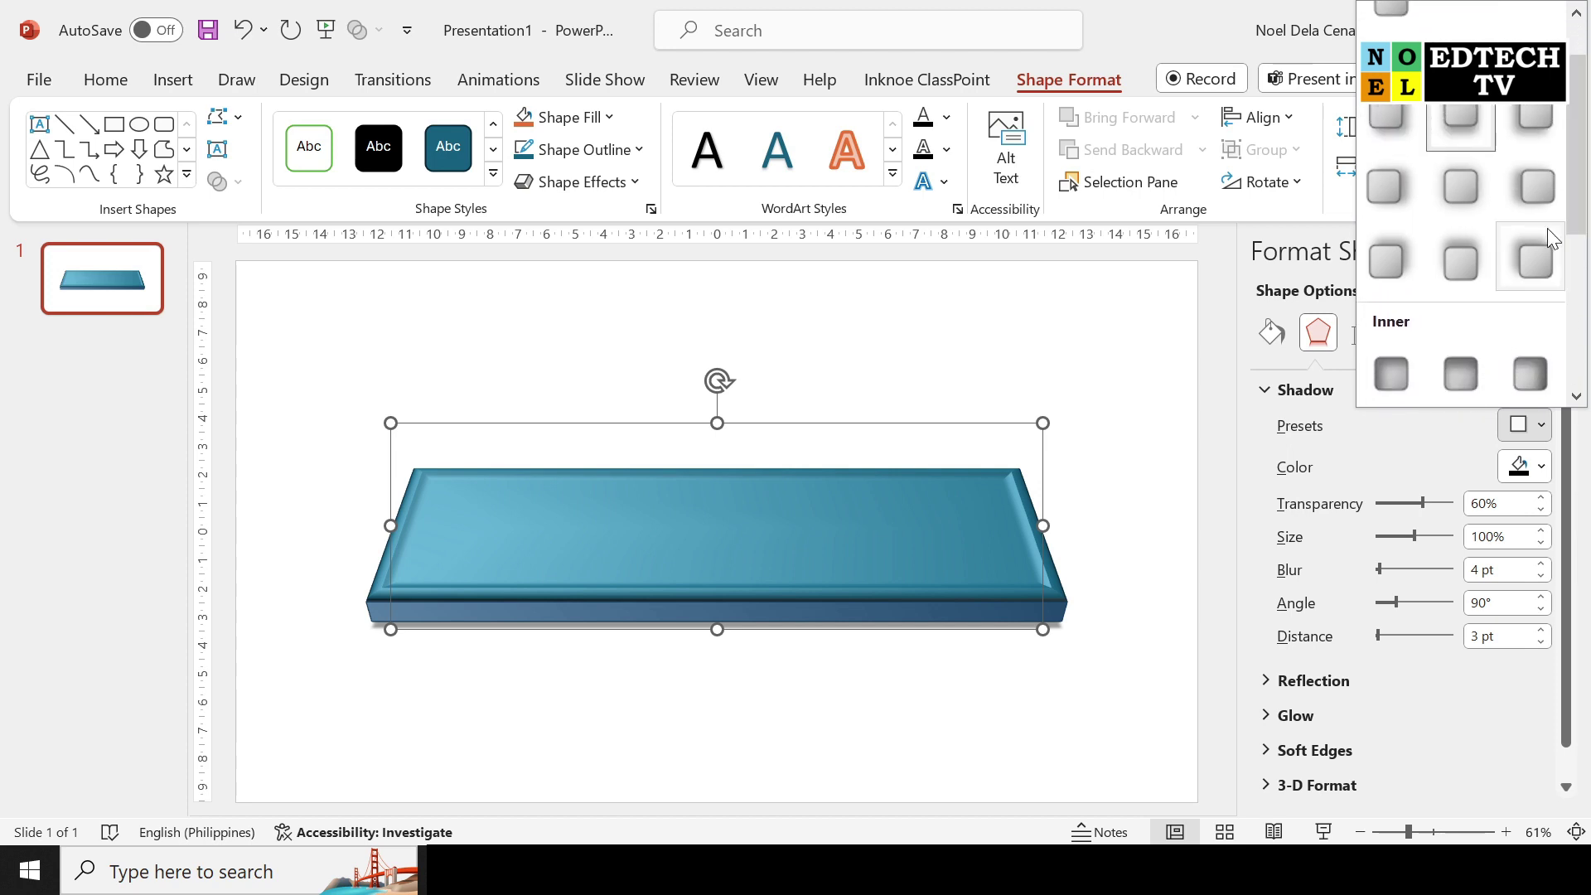
{"action": "left_click", "coordinate": [1395, 130]}
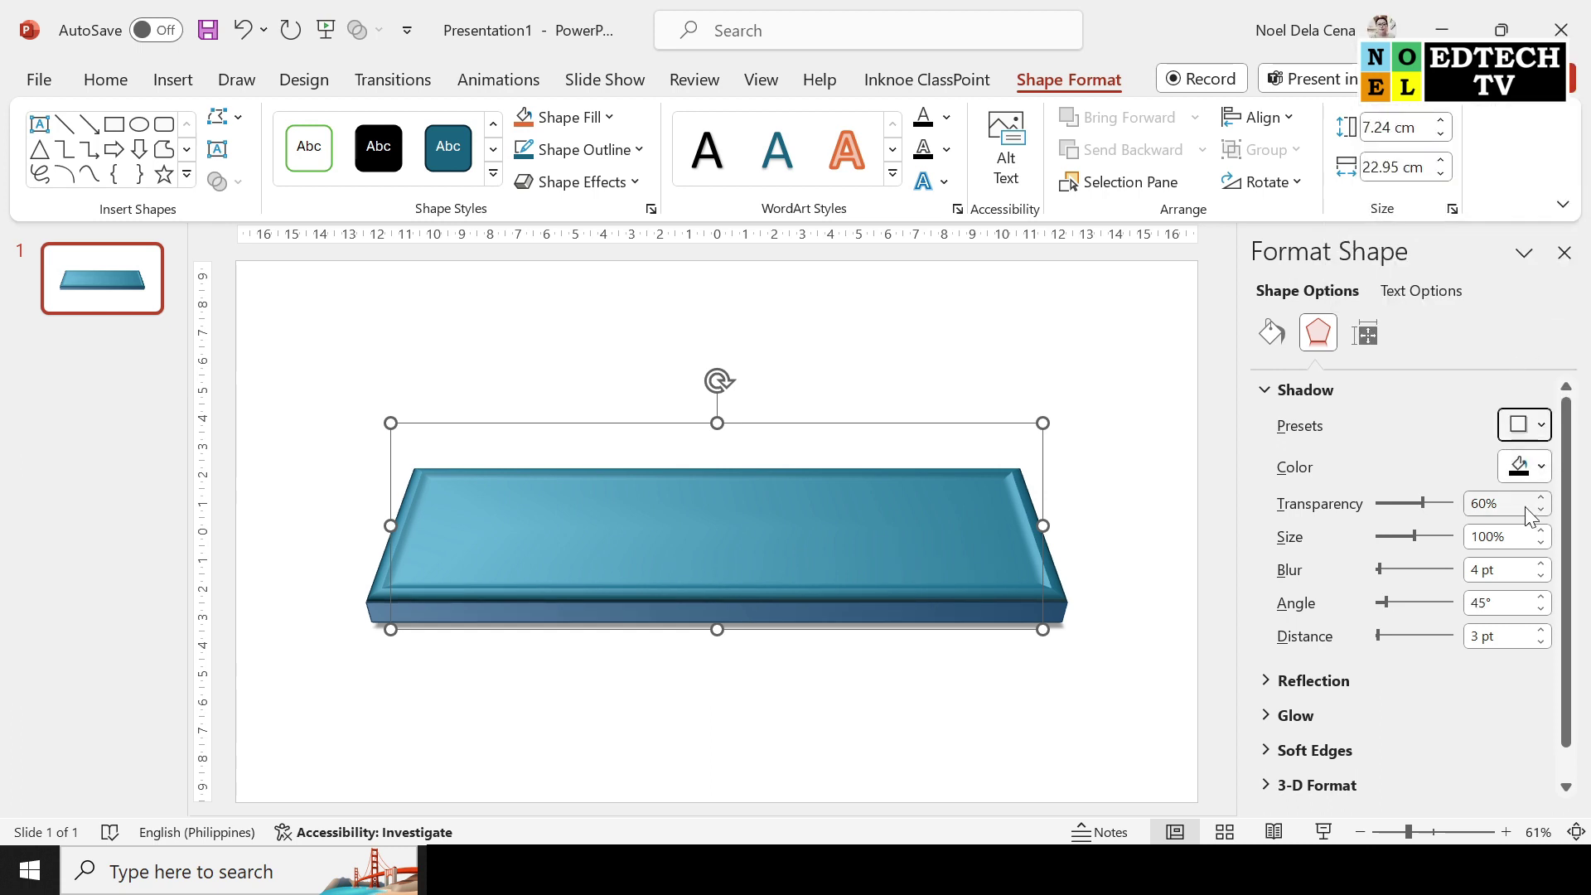
Step: Set the shadow transparency to 70% and its size to 103%
{"action": "left_click", "coordinate": [1416, 543]}
{"action": "key", "text": "Right"}
{"action": "key", "text": "Right"}
{"action": "left_click_drag", "start_coordinate": [1429, 511], "coordinate": [1436, 532]}
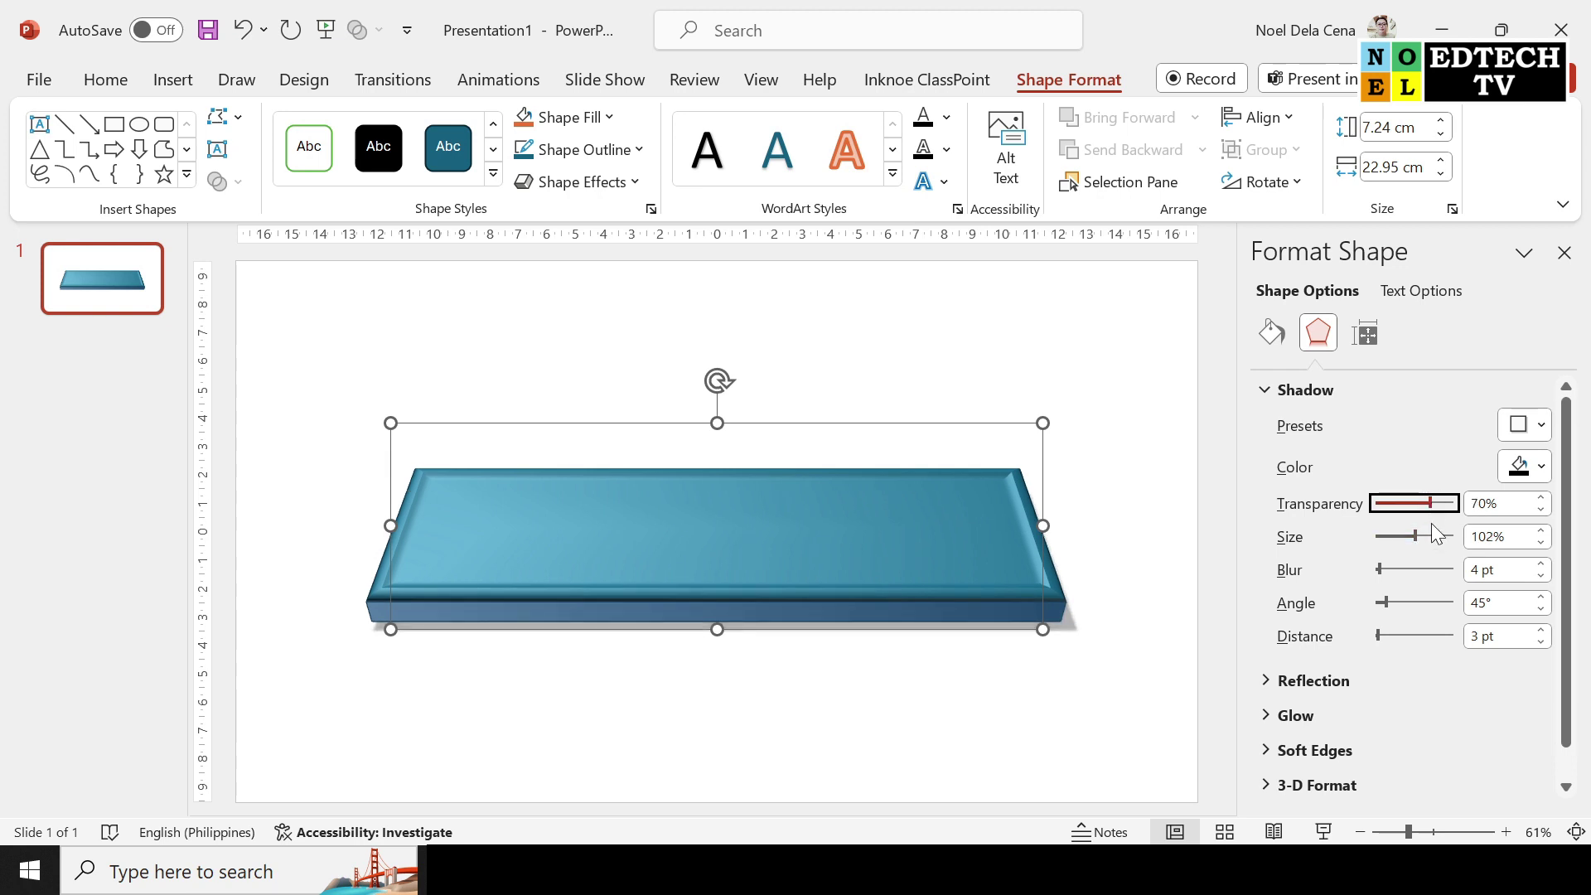
{"action": "left_click_drag", "start_coordinate": [1415, 536], "coordinate": [1418, 543]}
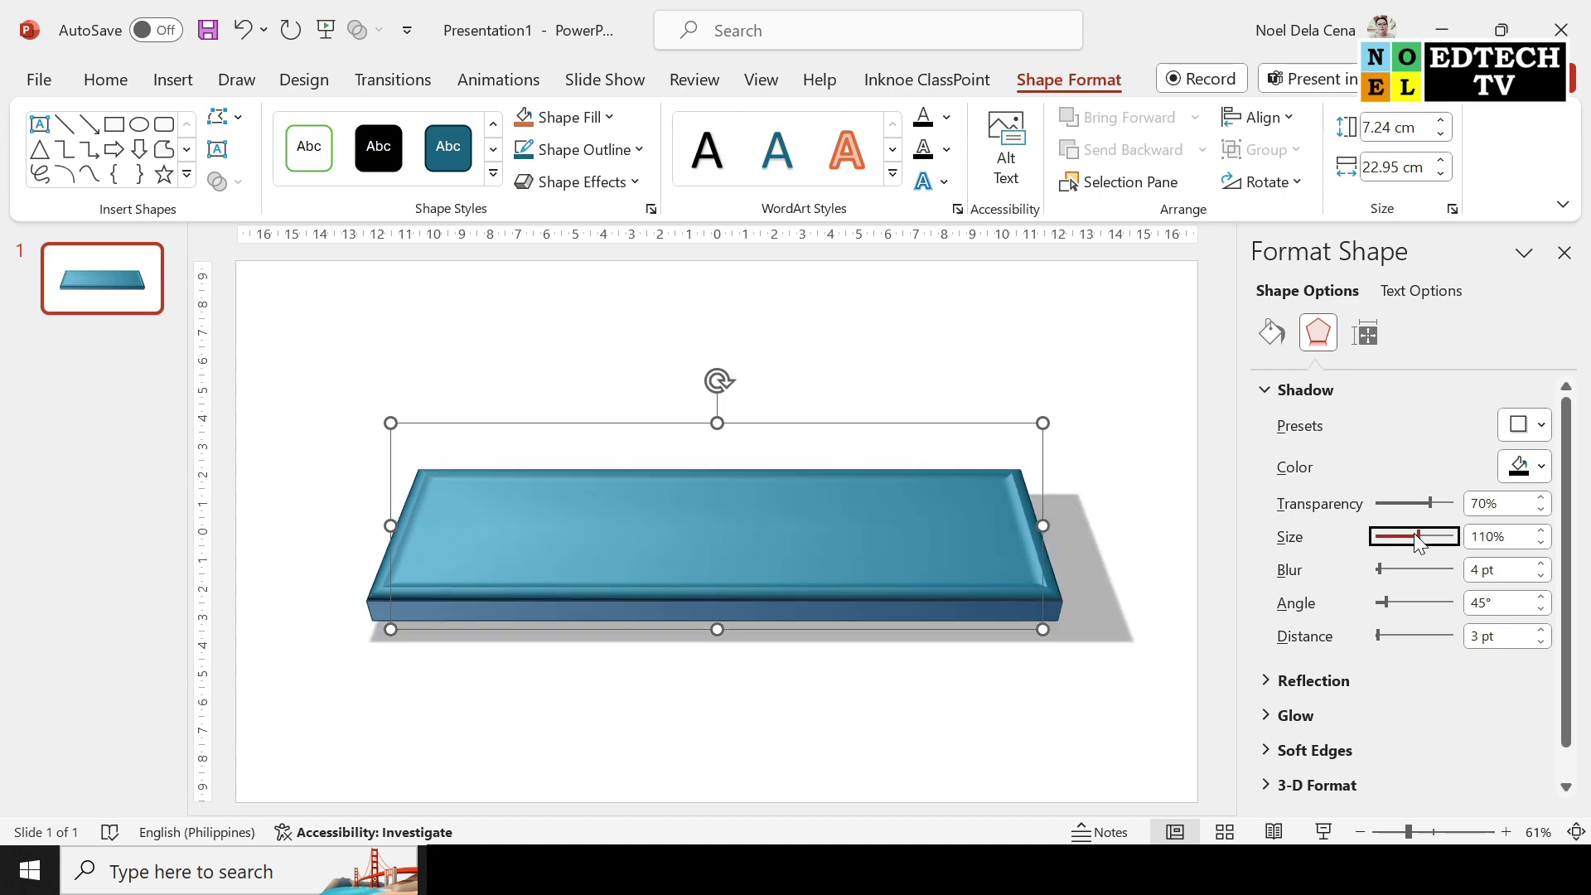
{"action": "left_click", "coordinate": [1541, 544]}
{"action": "left_click", "coordinate": [1541, 544]}
{"action": "left_click", "coordinate": [1540, 544]}
{"action": "left_click", "coordinate": [1541, 543]}
{"action": "left_click", "coordinate": [1541, 543]}
{"action": "left_click", "coordinate": [1541, 543]}
{"action": "left_click", "coordinate": [1541, 544]}
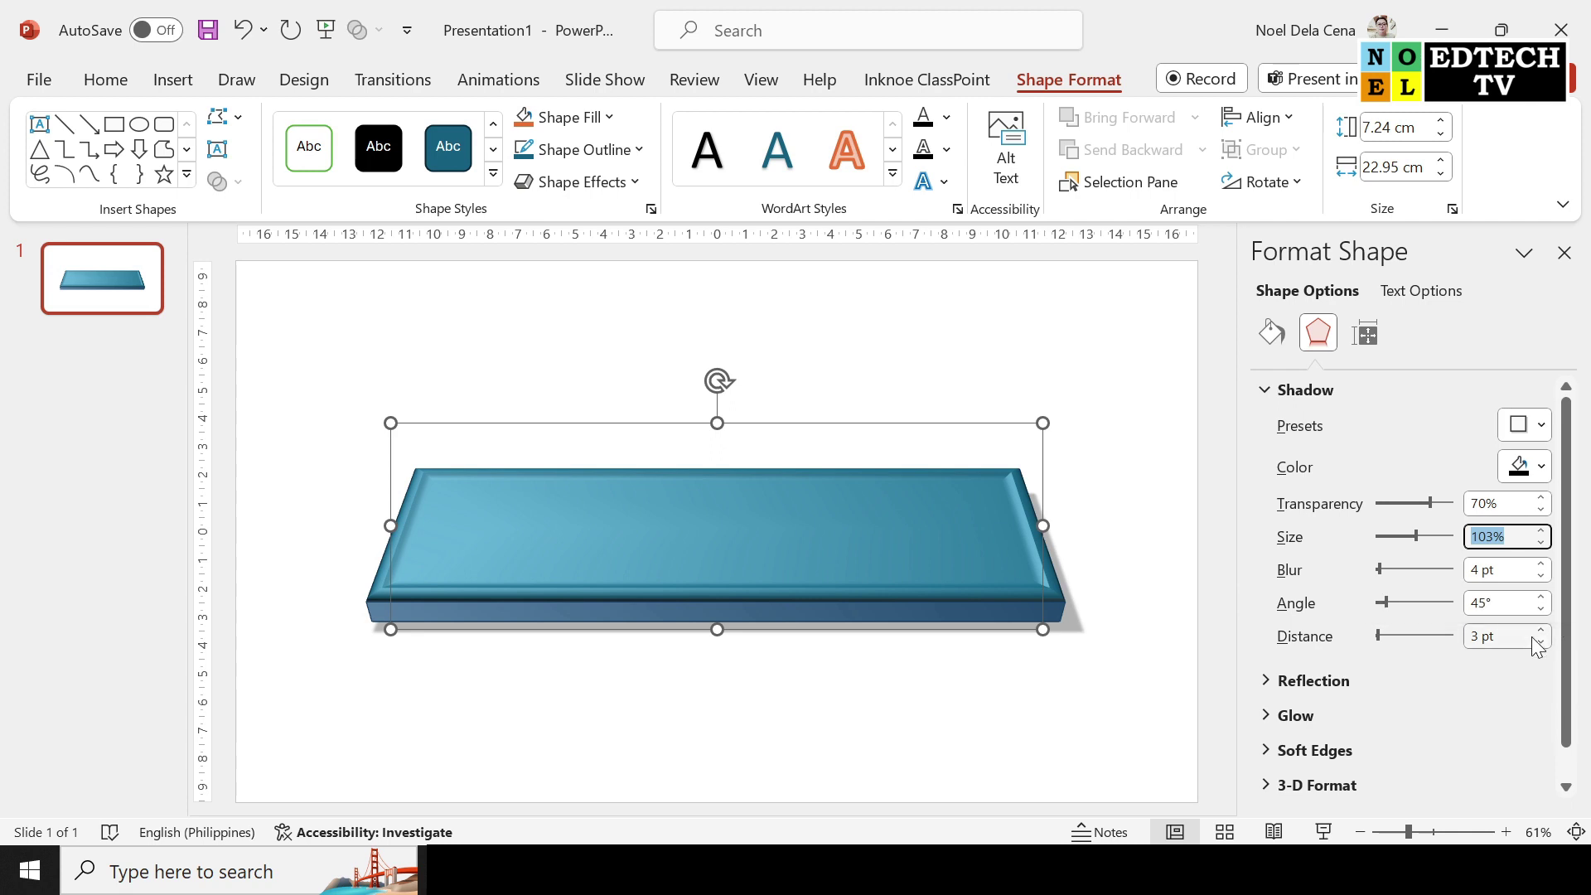
Step: Set the shadow angle to 90° and its distance to 8 pt
{"action": "left_click", "coordinate": [1541, 597]}
{"action": "left_click", "coordinate": [1541, 597]}
{"action": "left_click", "coordinate": [1541, 597]}
{"action": "left_click", "coordinate": [1541, 597]}
{"action": "left_click", "coordinate": [1541, 597]}
{"action": "left_click", "coordinate": [1541, 597]}
{"action": "left_click", "coordinate": [1541, 597]}
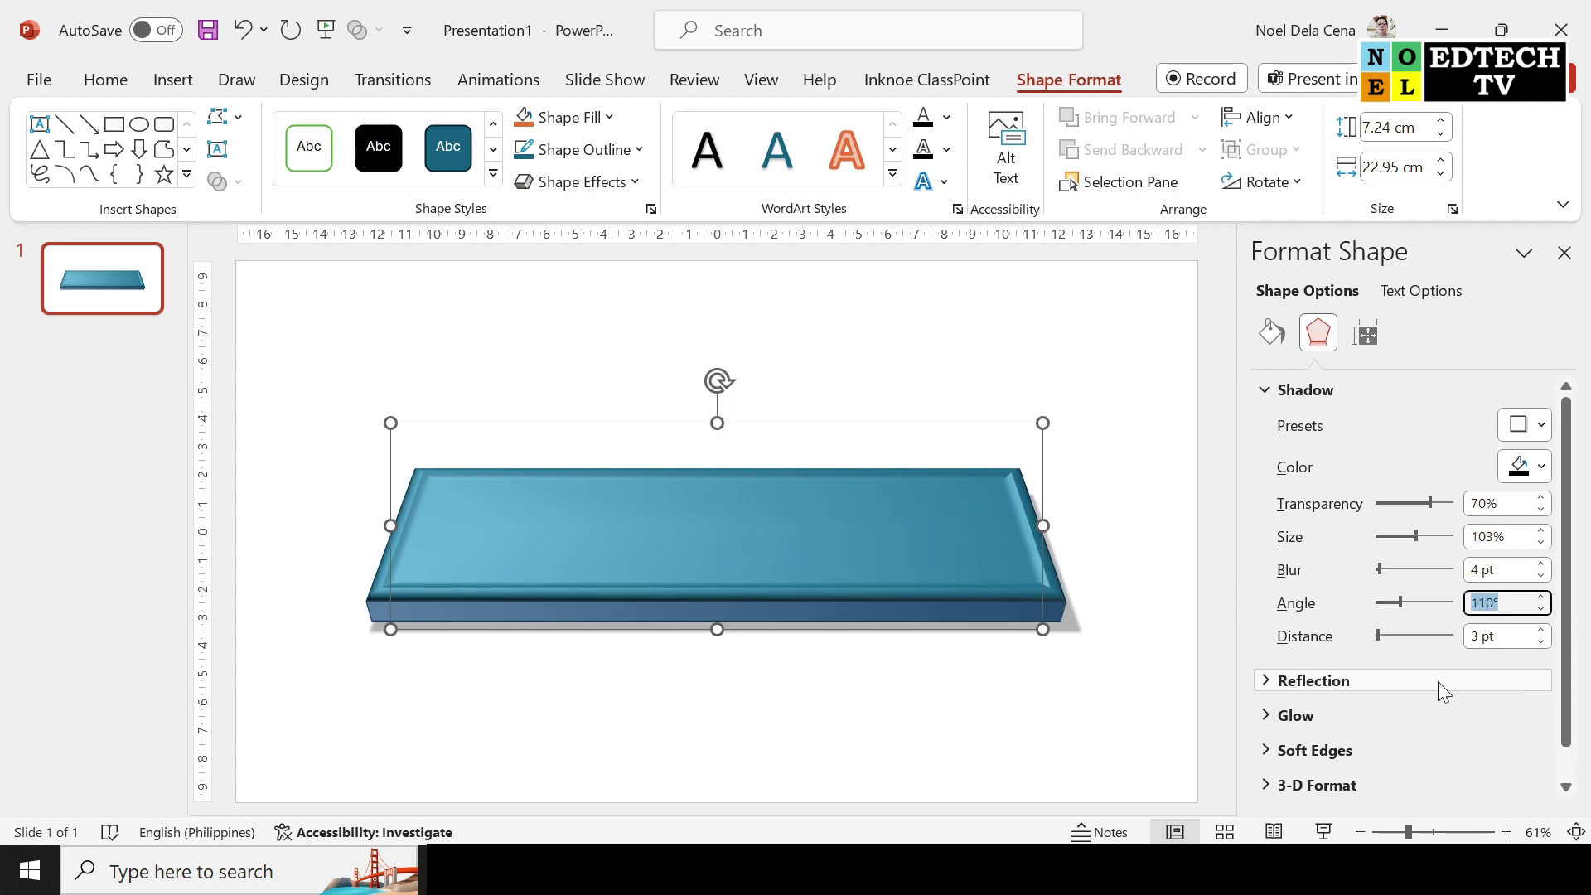
{"action": "left_click", "coordinate": [1541, 631]}
{"action": "left_click", "coordinate": [1541, 630]}
{"action": "left_click", "coordinate": [1541, 630]}
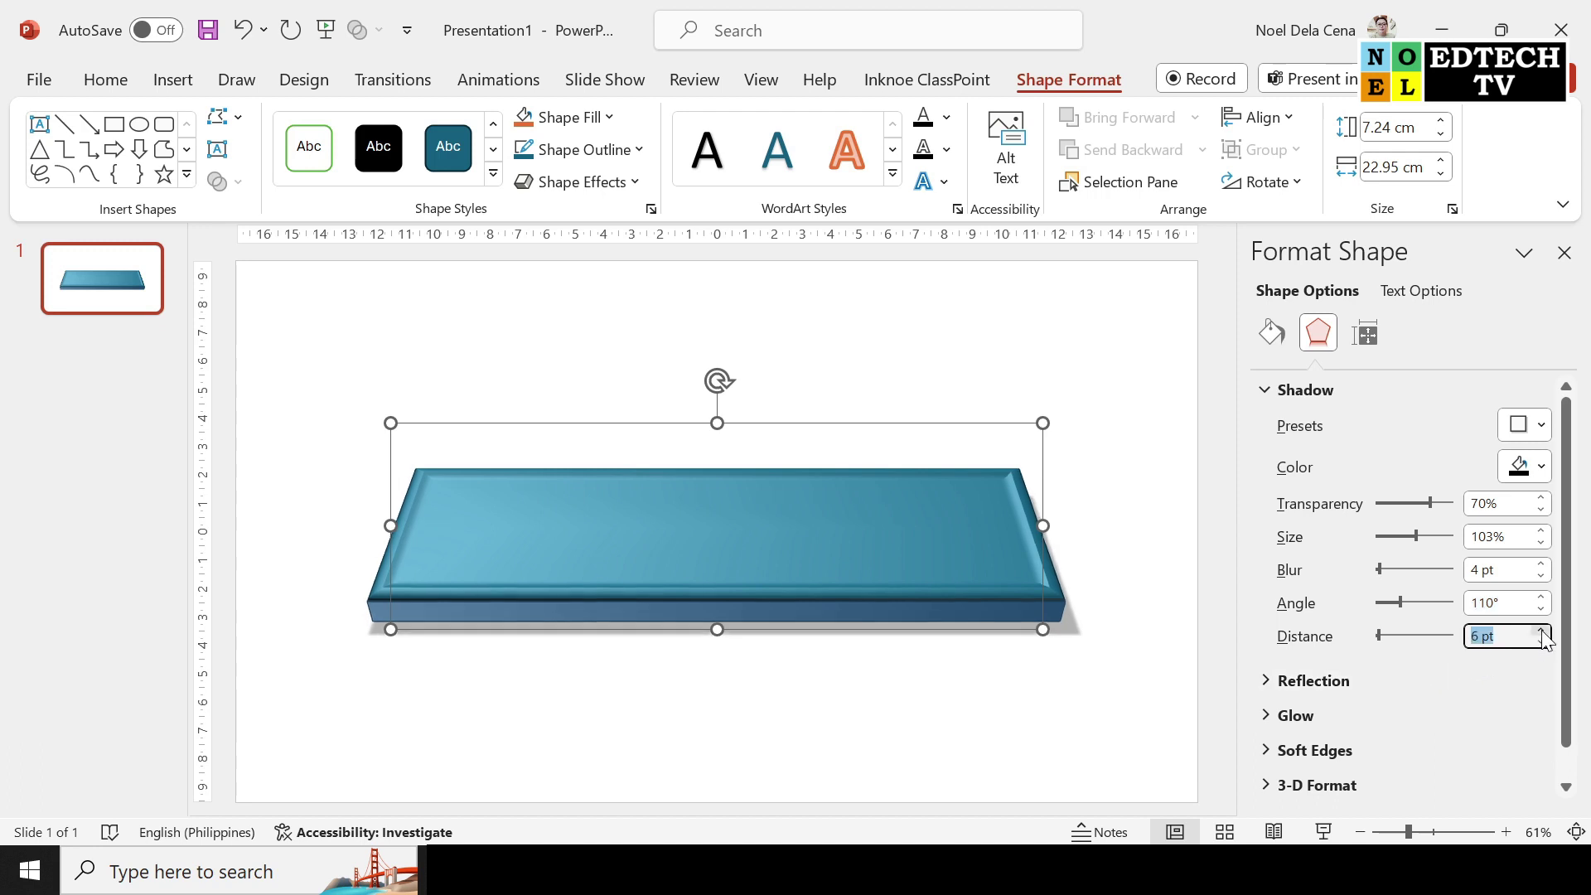
{"action": "left_click", "coordinate": [1541, 629]}
{"action": "left_click", "coordinate": [1541, 611]}
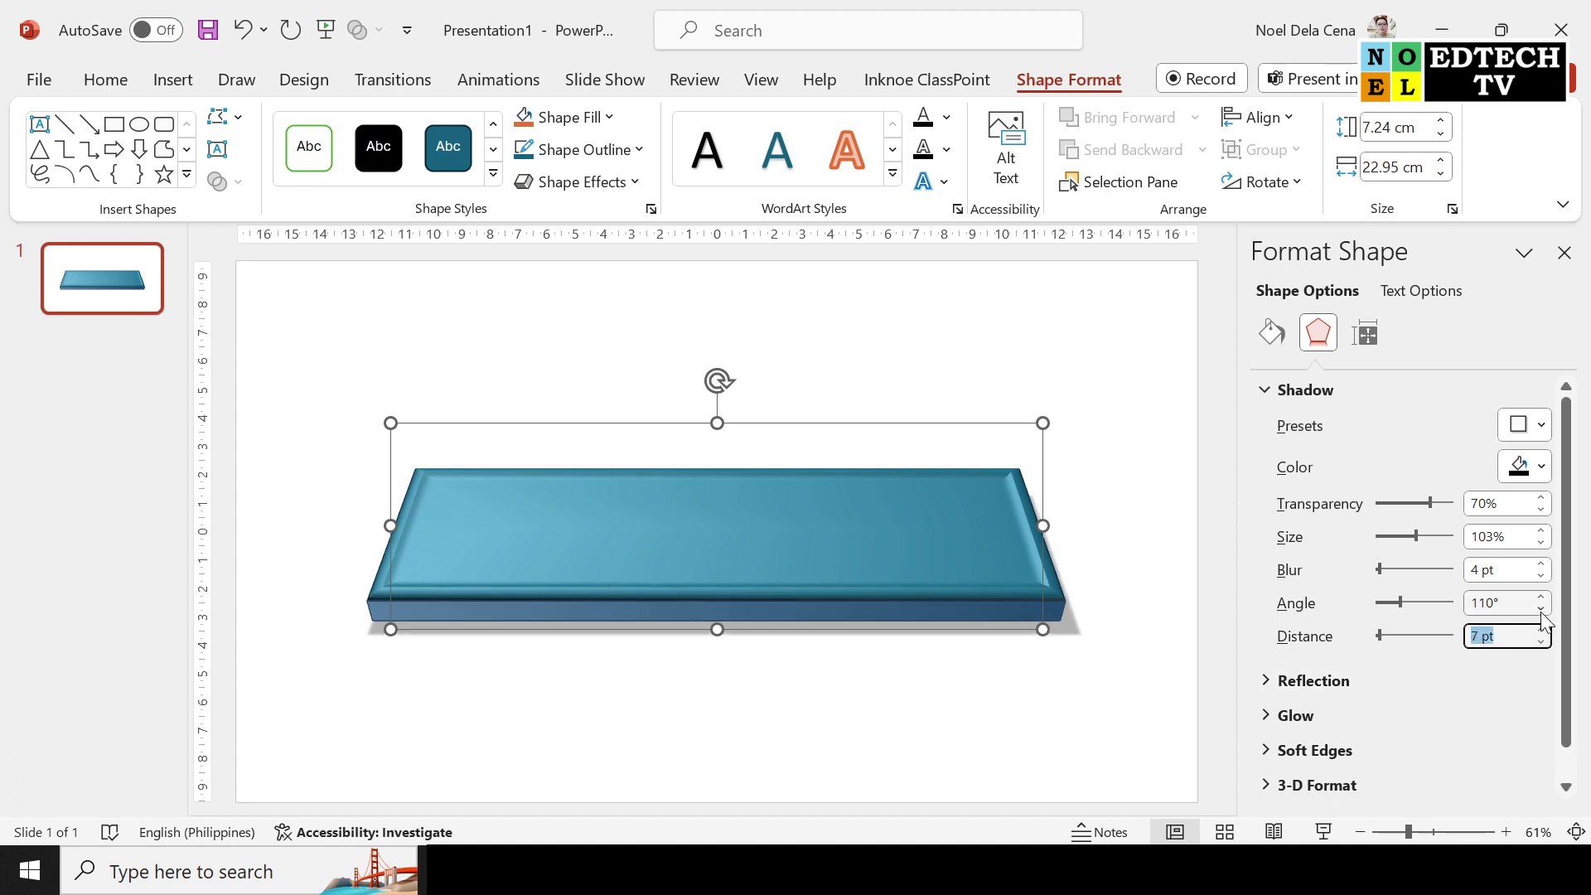
{"action": "left_click", "coordinate": [1541, 611]}
{"action": "left_click", "coordinate": [1540, 630]}
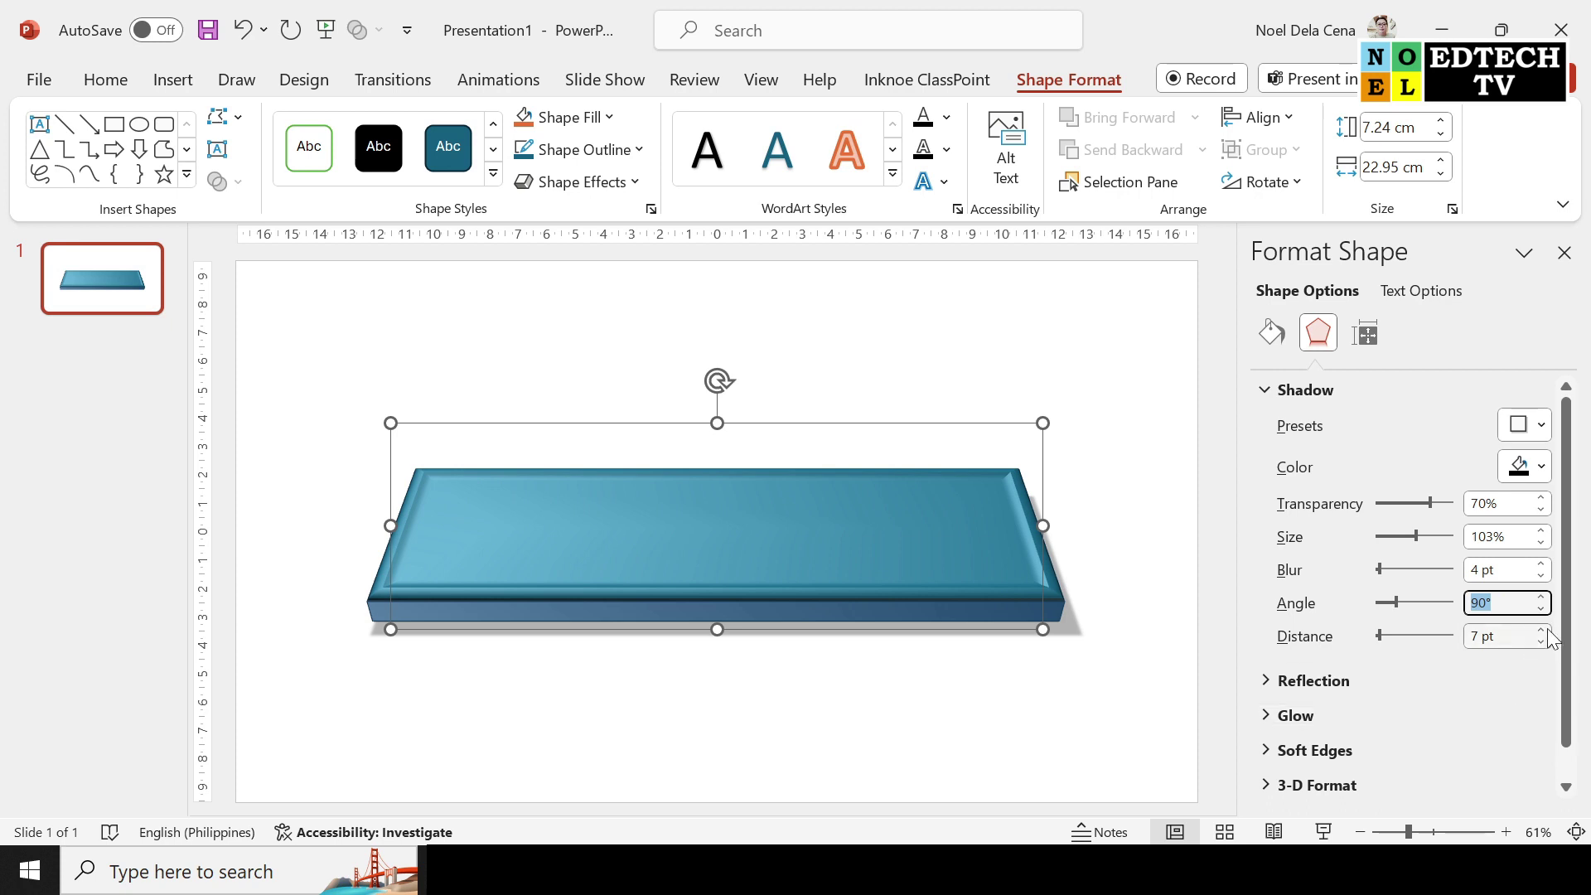
{"action": "left_click", "coordinate": [1499, 715]}
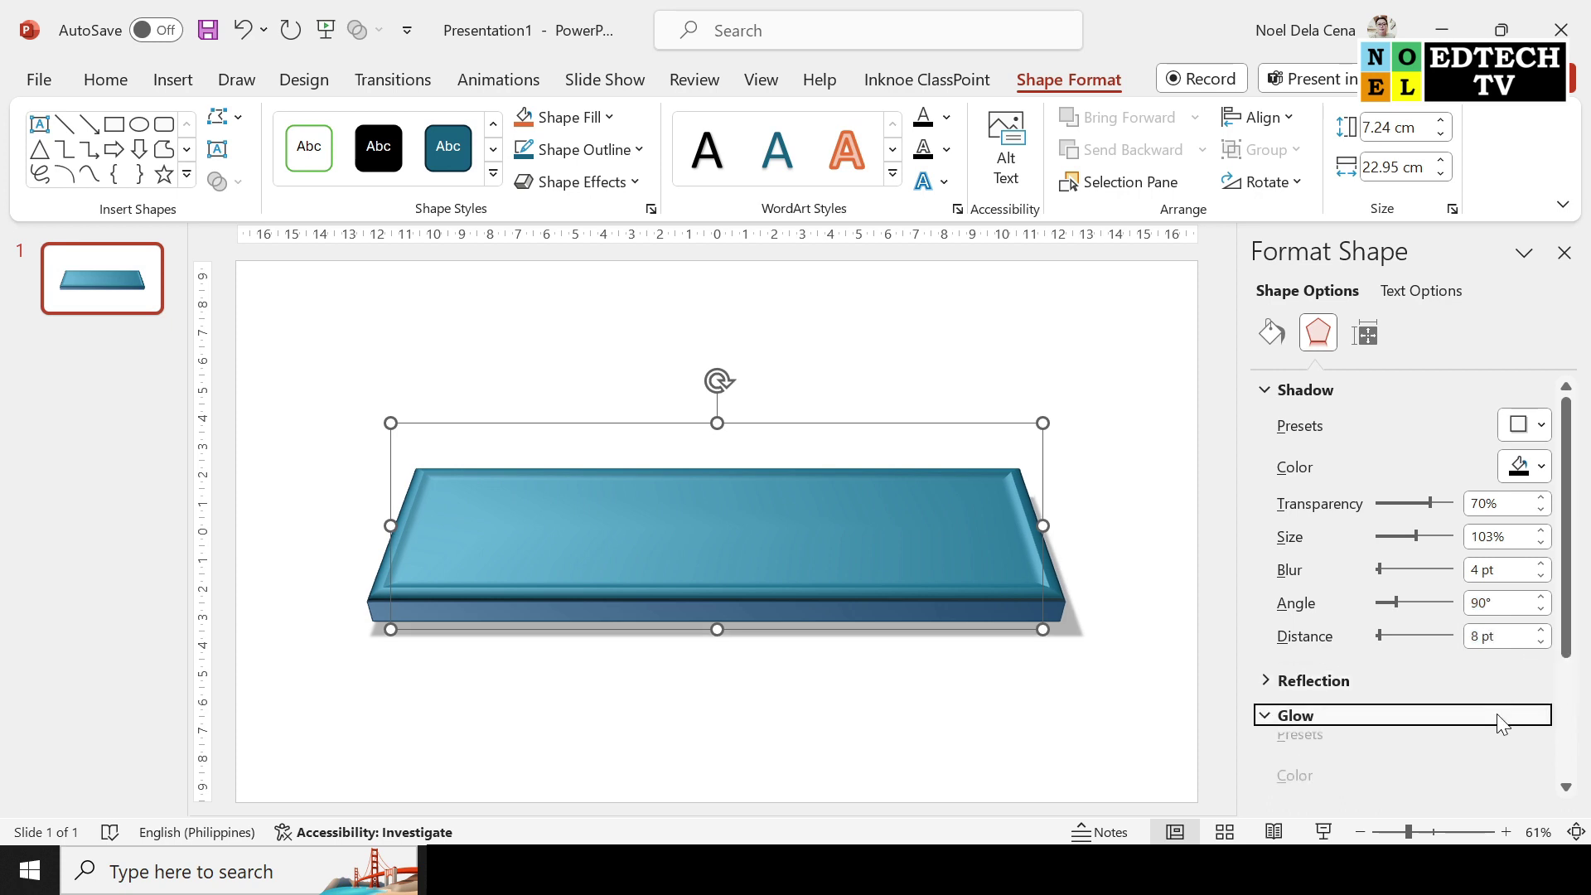
{"action": "left_click", "coordinate": [1265, 717]}
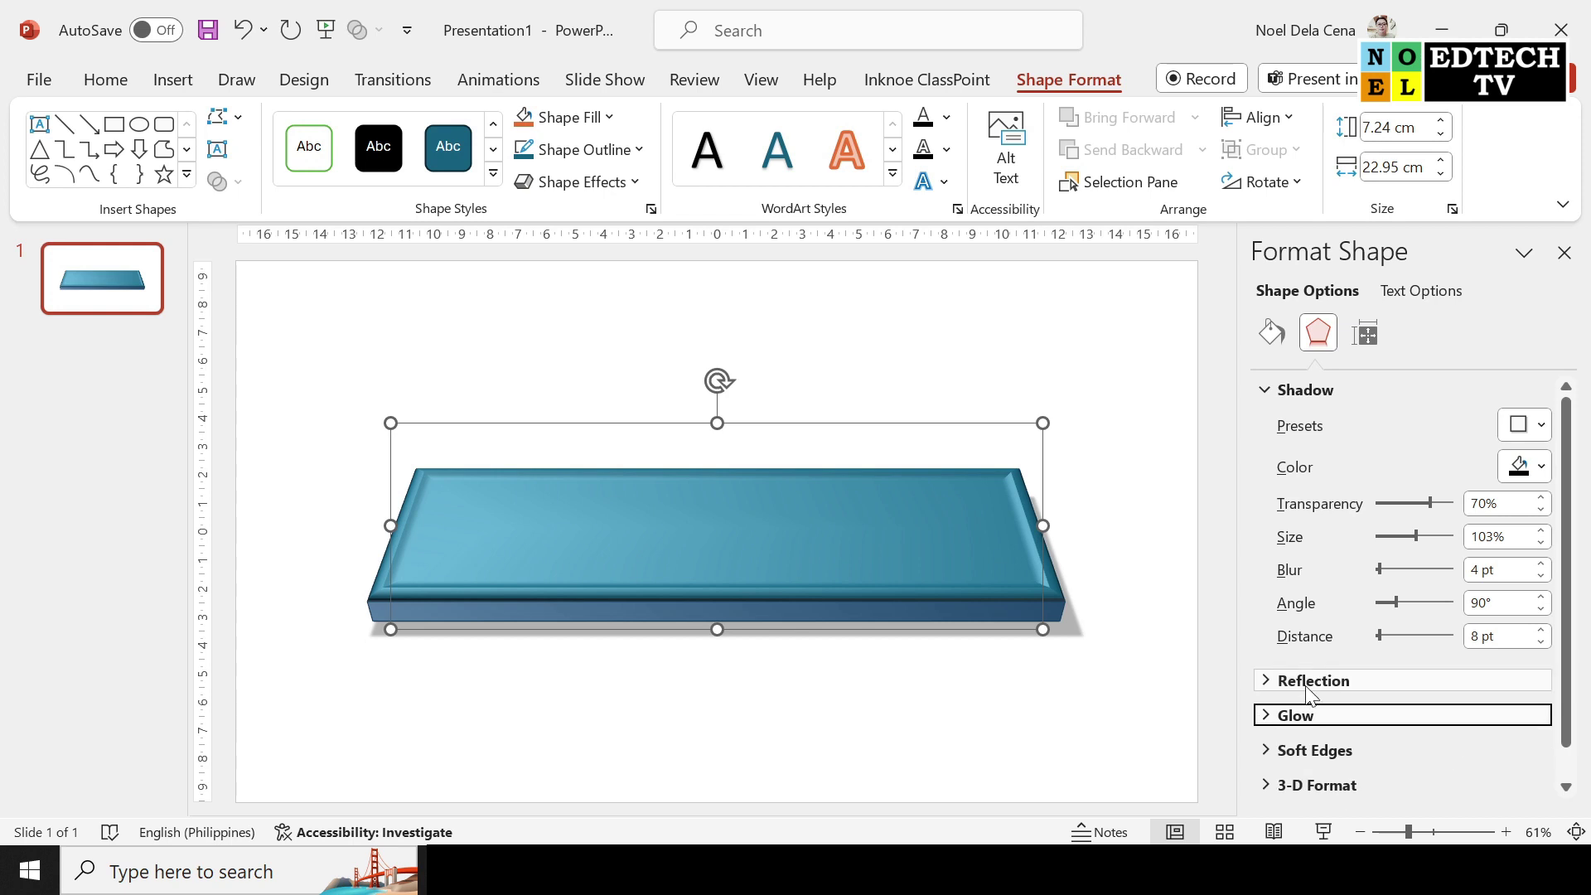
Step: Try several reflection presets, settling on a short variation at 40% size and 50% transparency
{"action": "left_click", "coordinate": [1269, 394]}
{"action": "left_click", "coordinate": [1264, 425]}
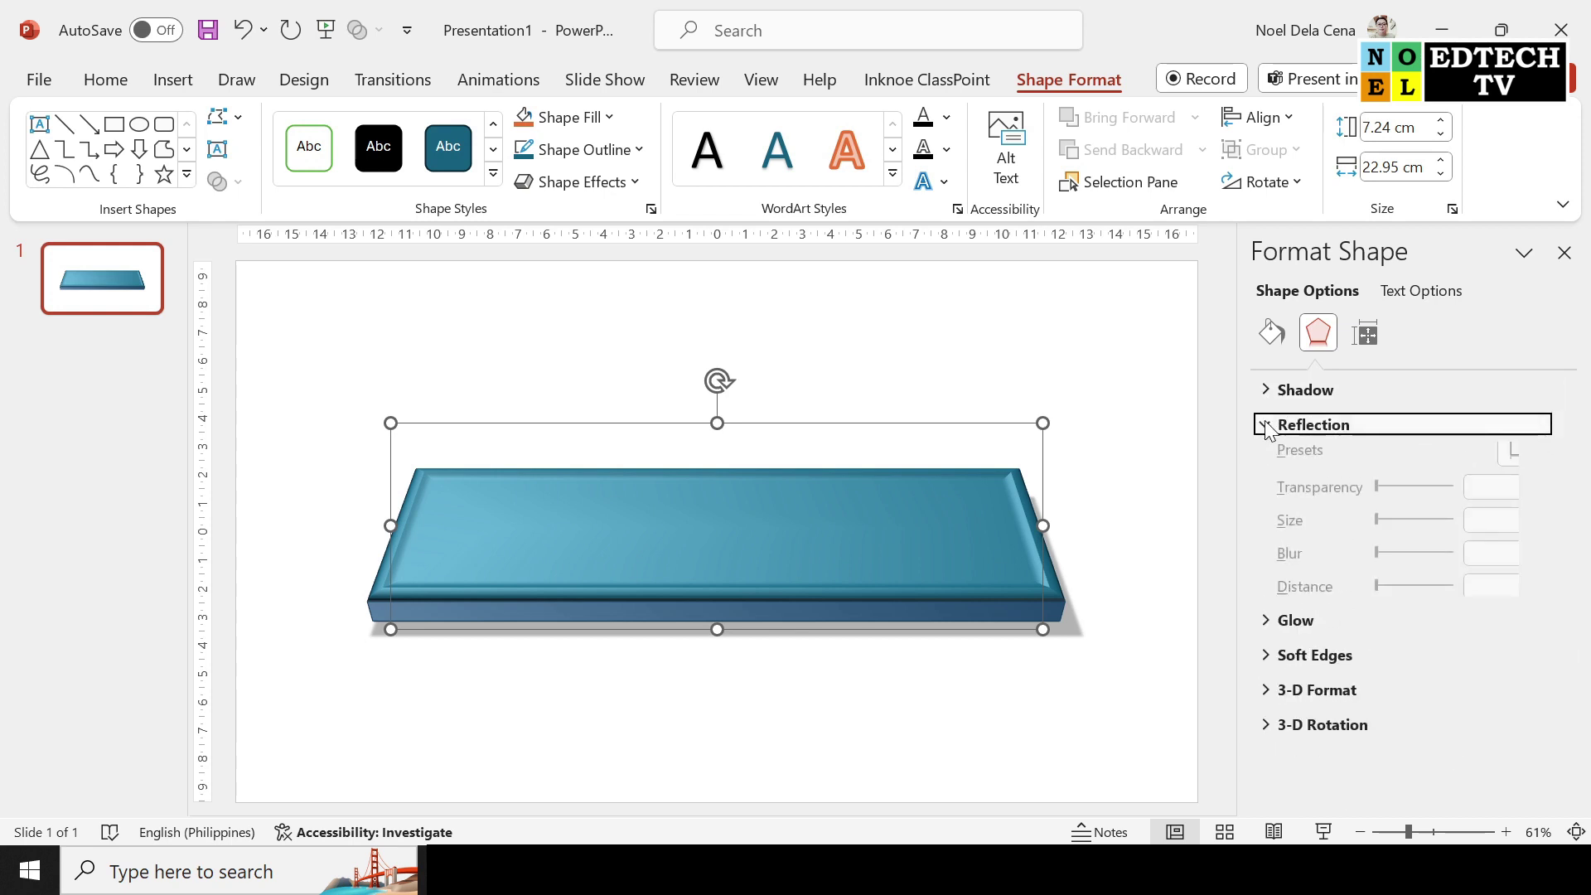
{"action": "left_click", "coordinate": [1541, 460]}
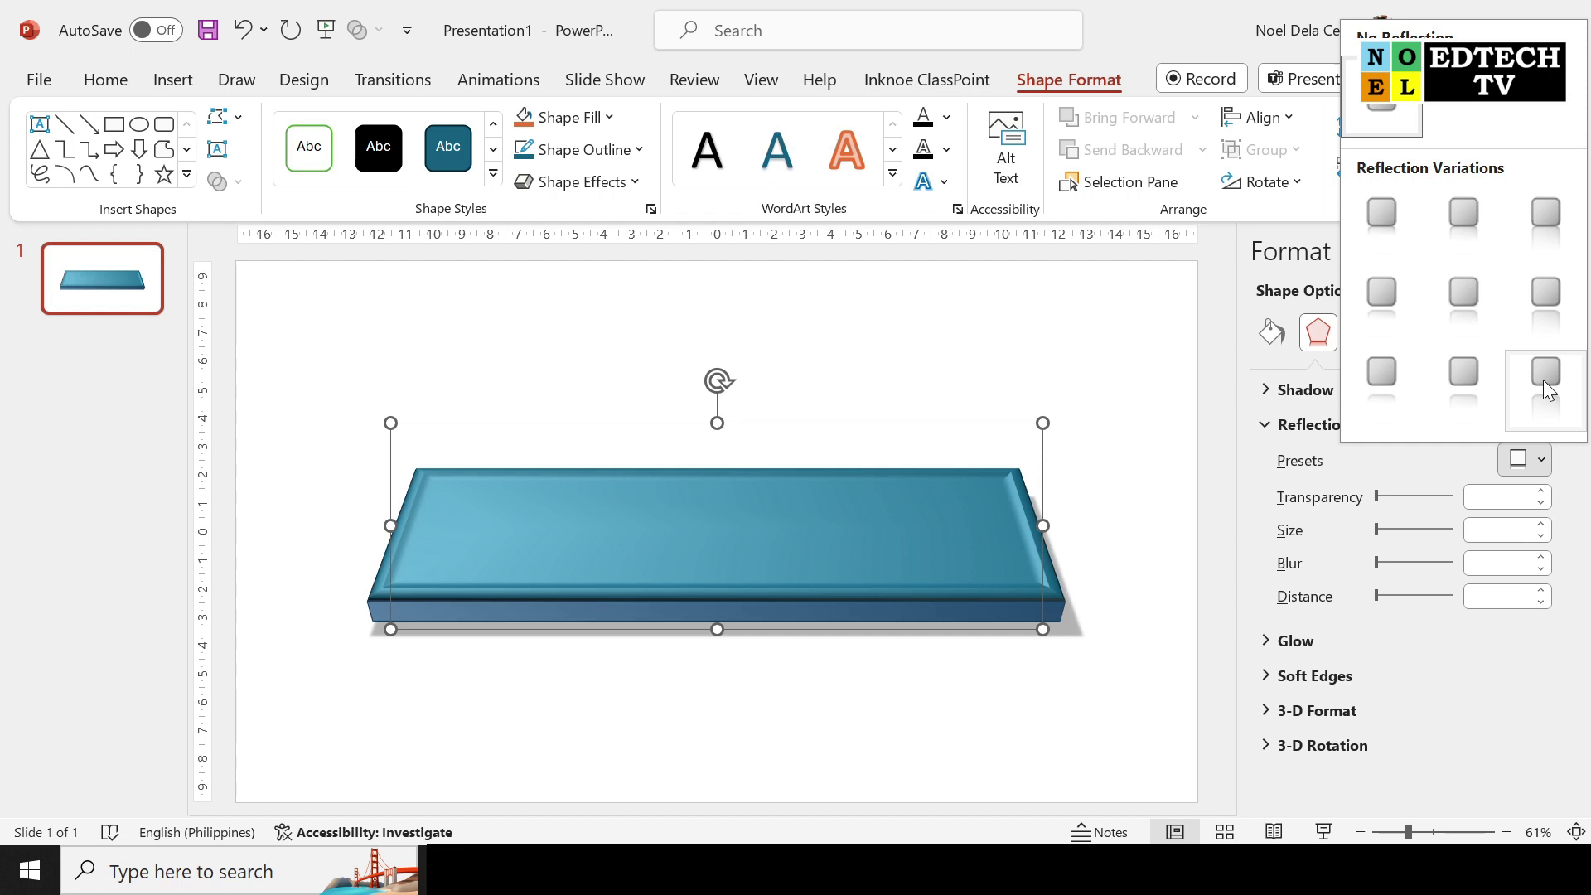
{"action": "left_click", "coordinate": [1463, 374]}
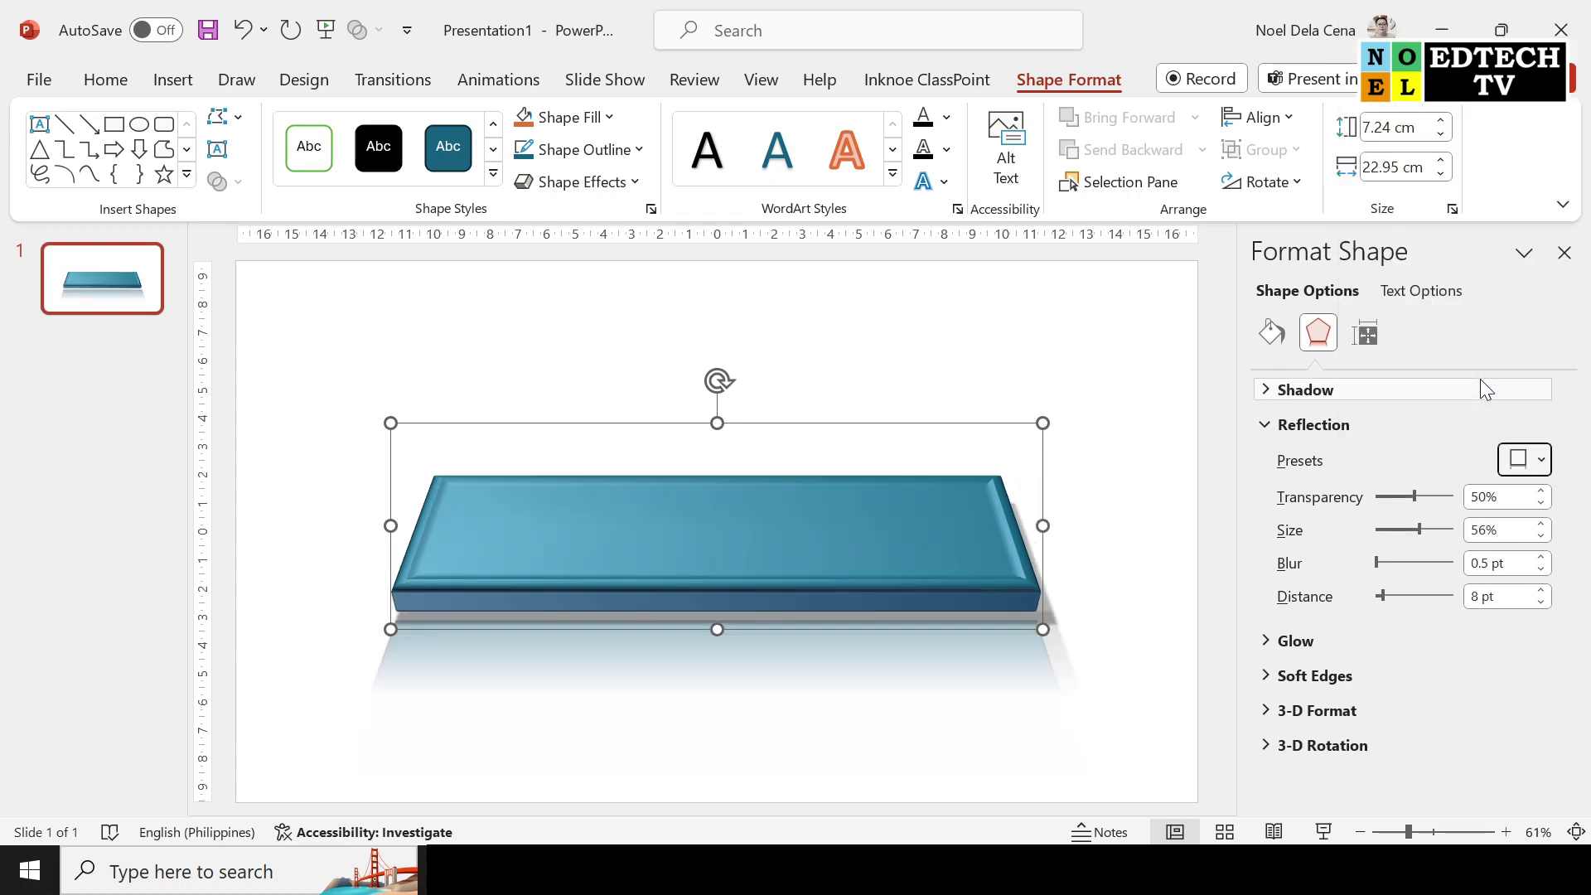
{"action": "left_click", "coordinate": [1546, 459]}
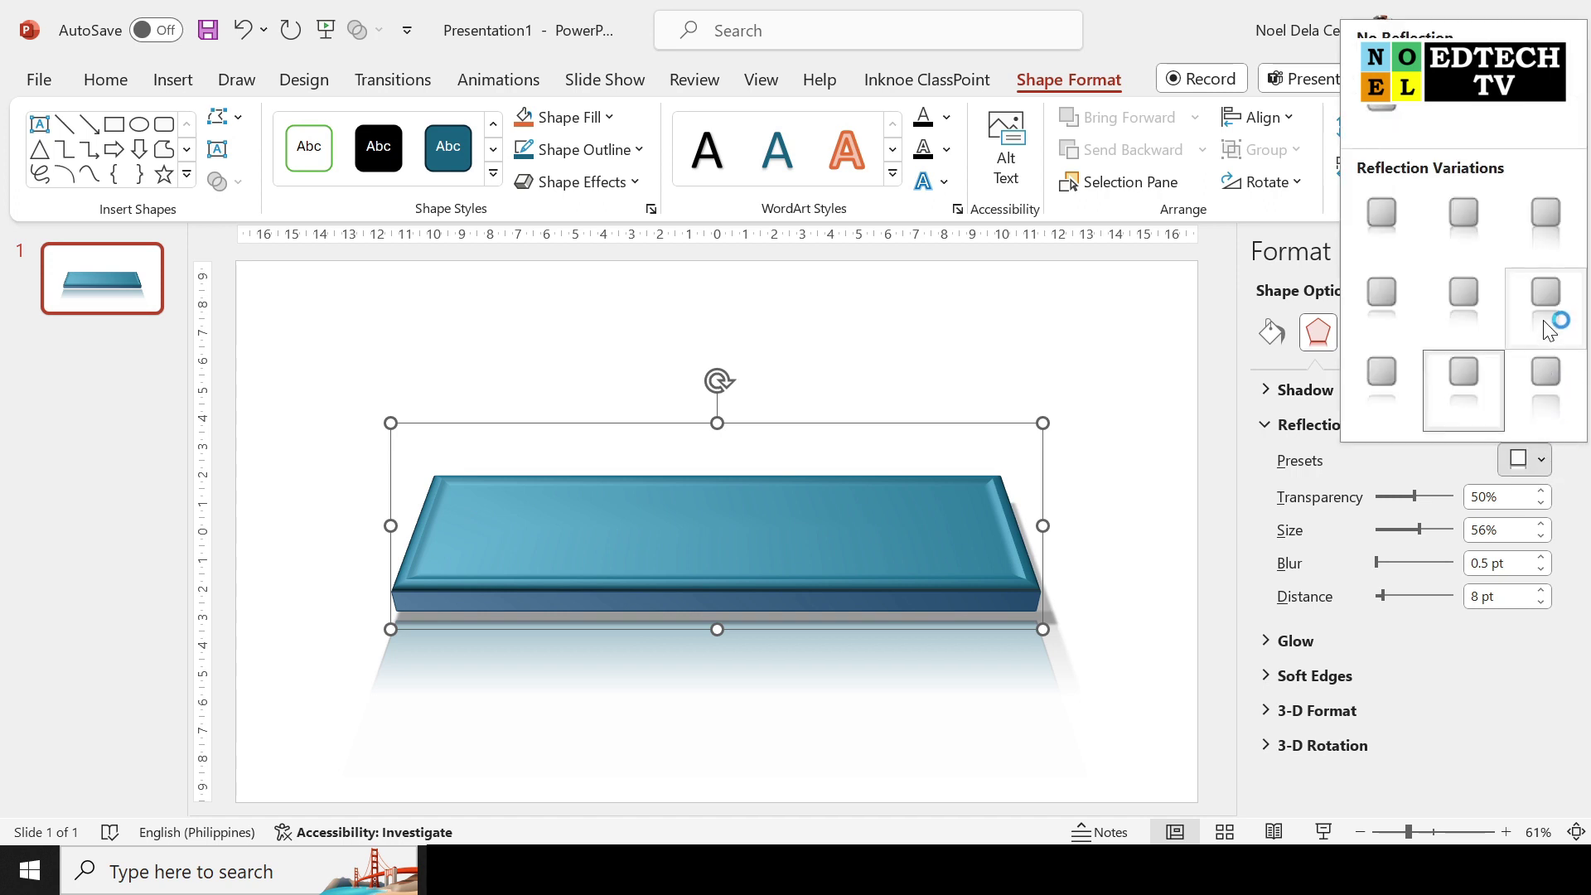
{"action": "left_click", "coordinate": [1545, 312]}
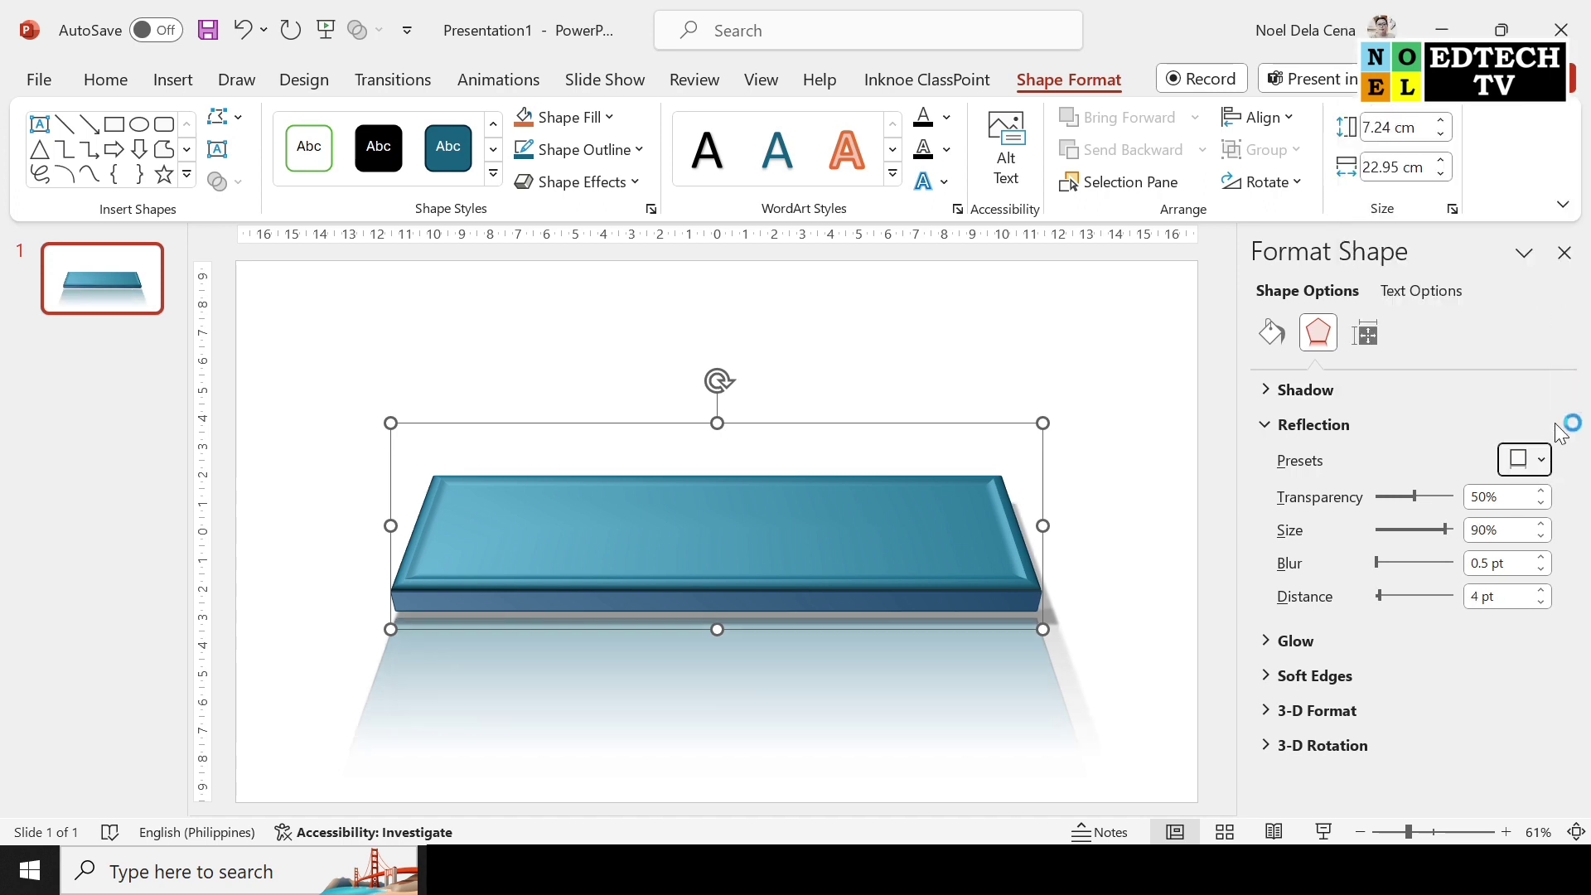
{"action": "left_click", "coordinate": [1539, 472]}
{"action": "left_click", "coordinate": [1558, 381]}
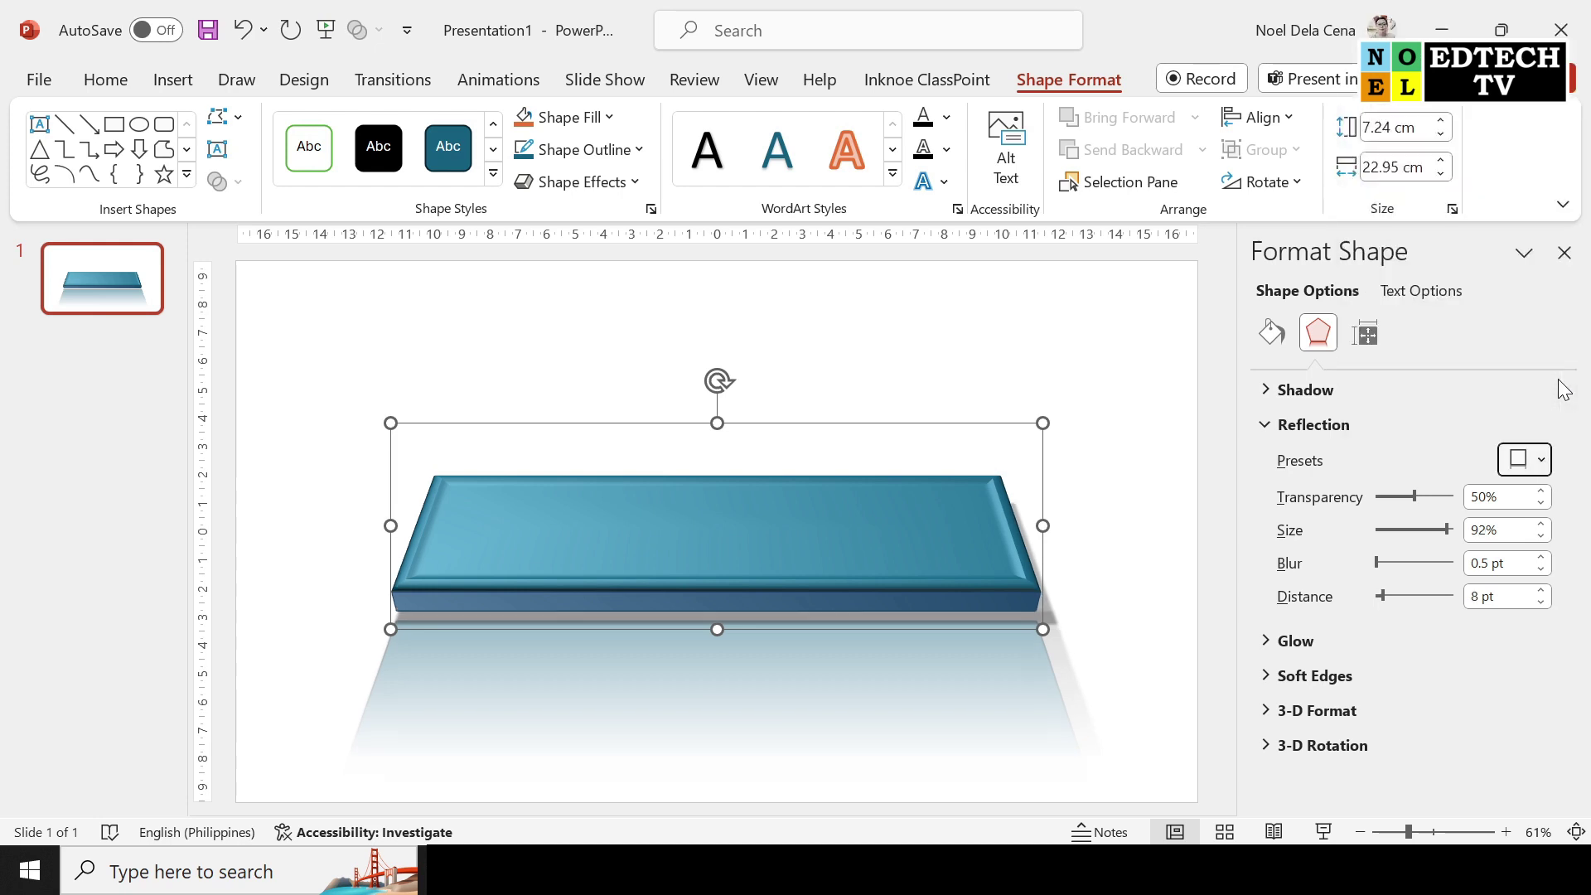
{"action": "left_click", "coordinate": [1542, 462]}
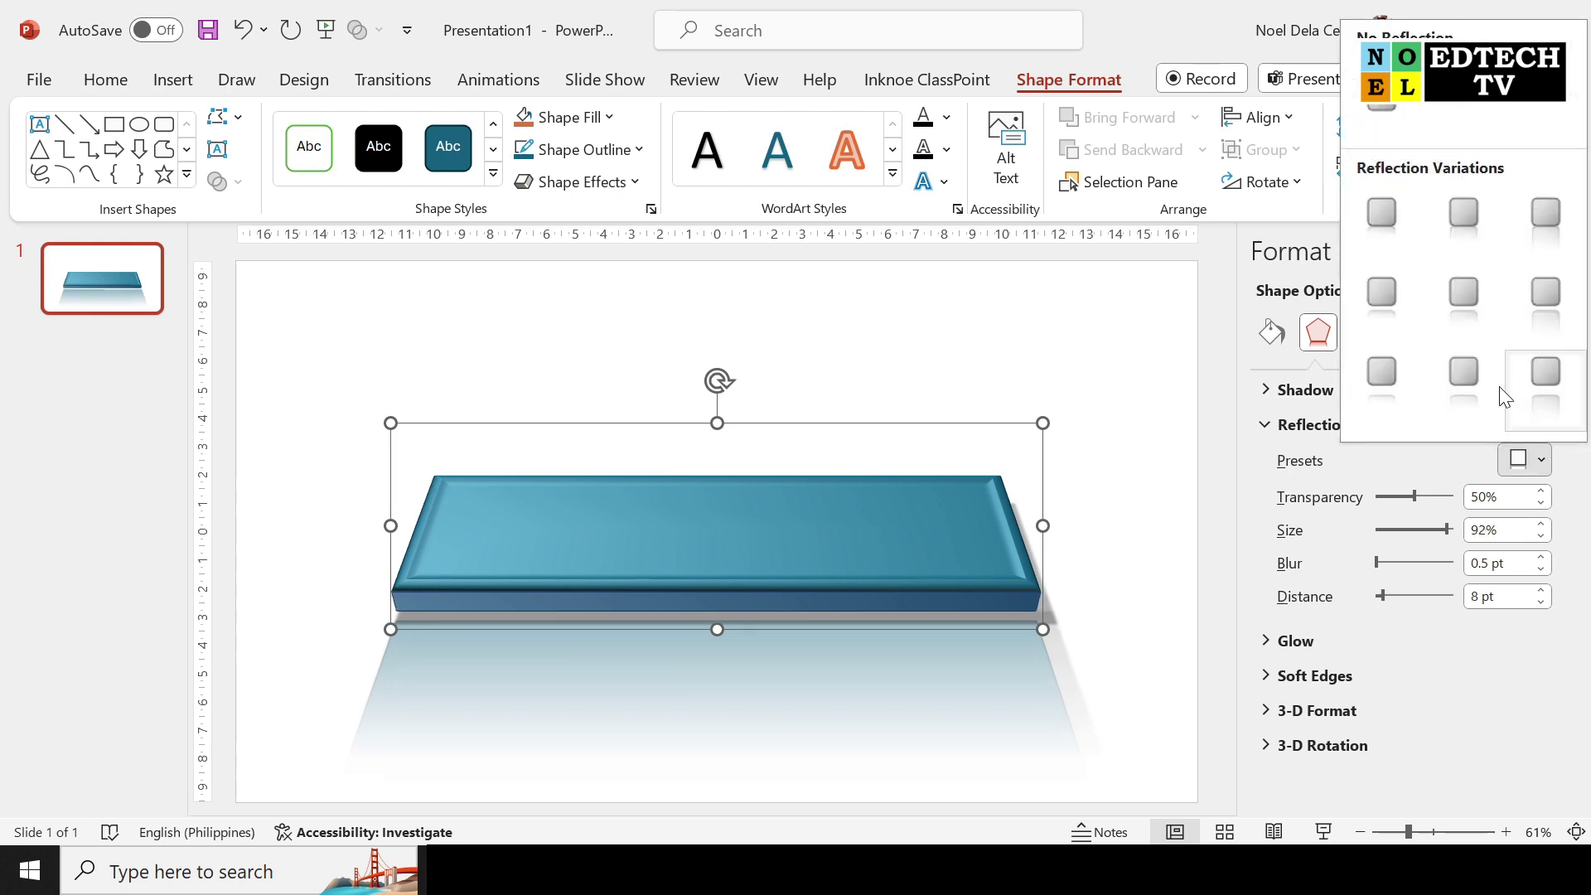
{"action": "left_click", "coordinate": [1389, 396]}
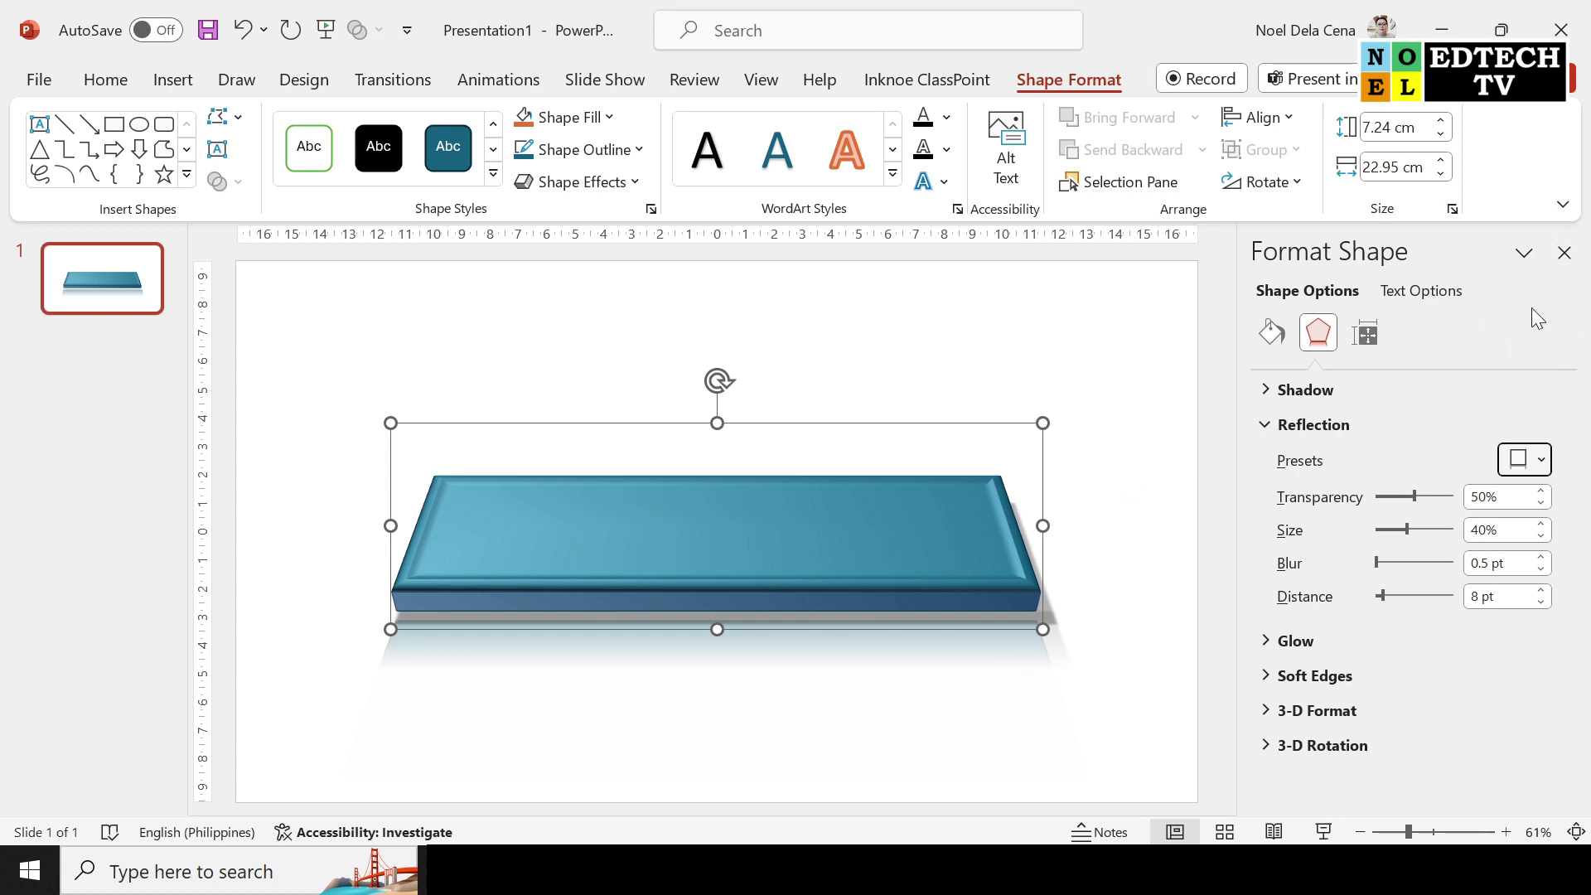
{"action": "left_click", "coordinate": [1564, 254]}
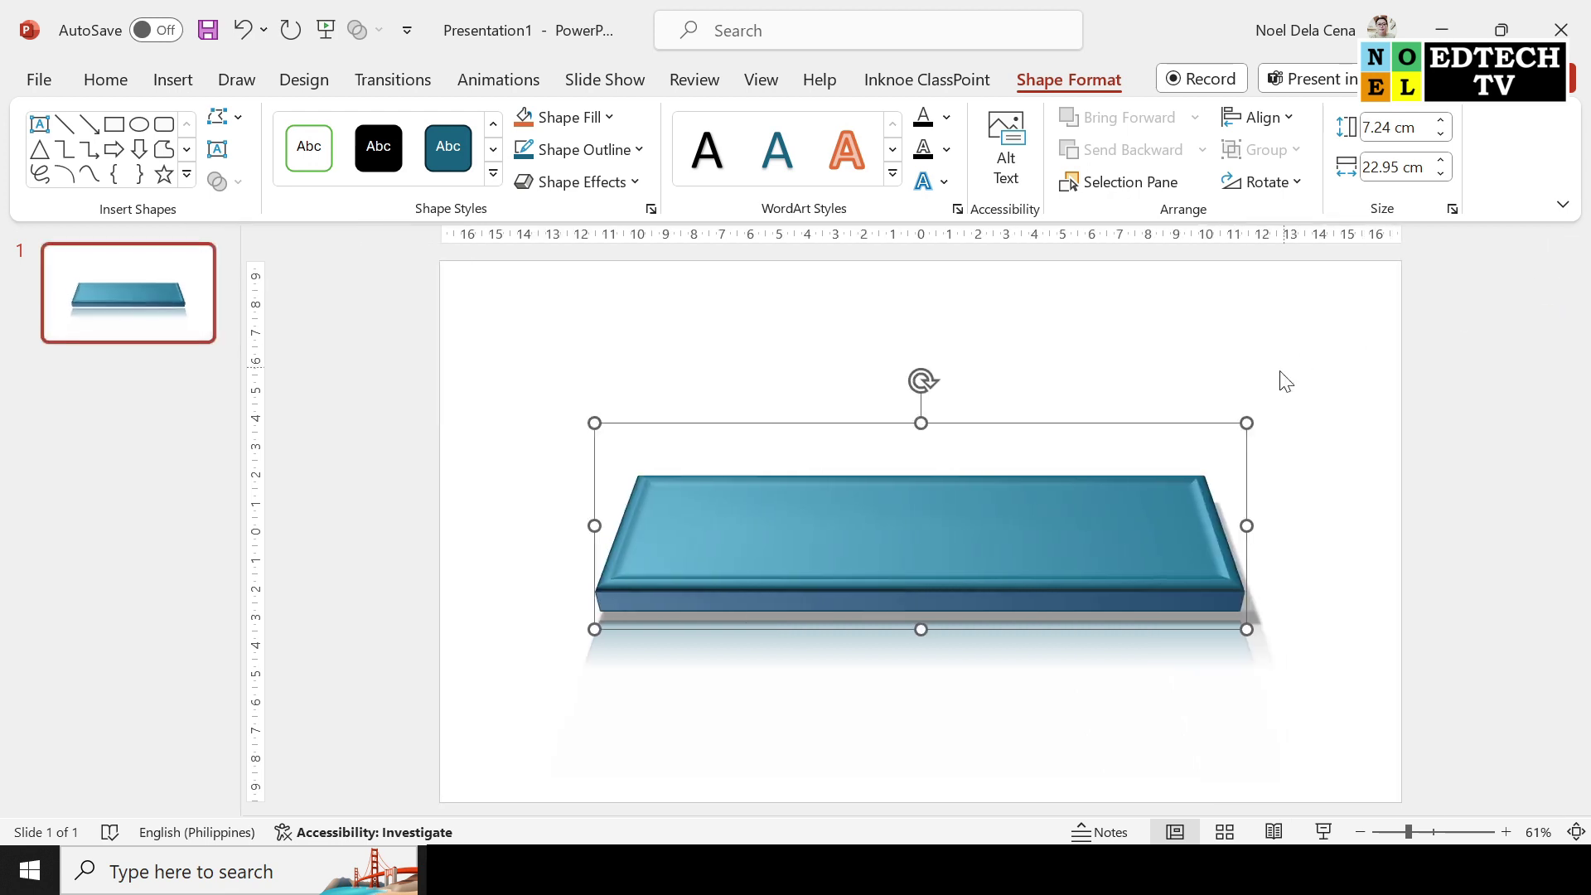
{"action": "left_click", "coordinate": [1199, 329]}
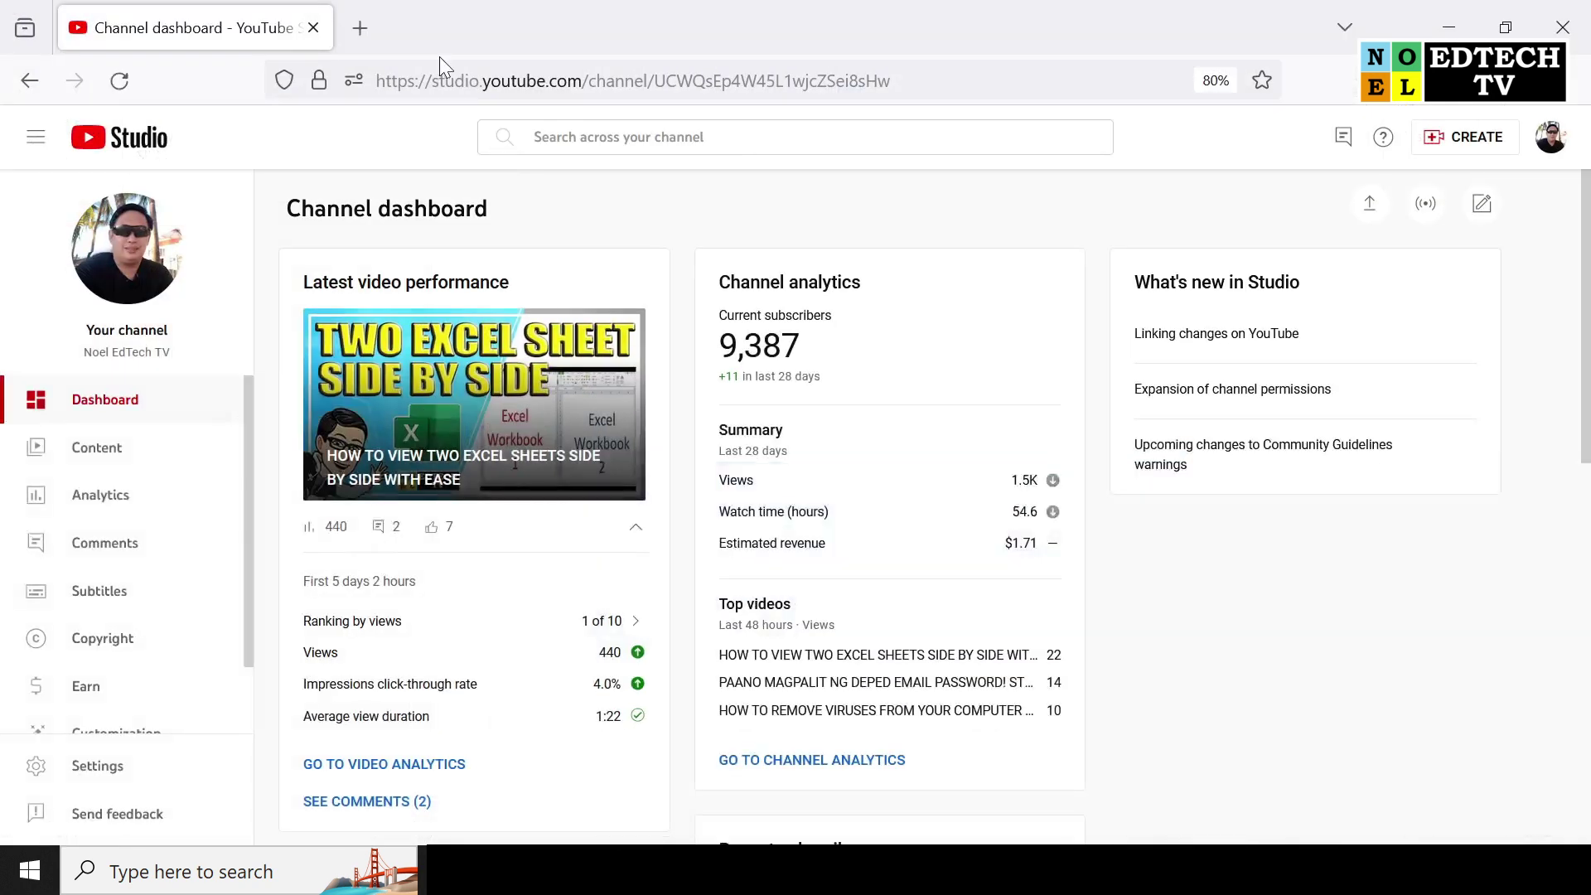
Step: Go to pixabay.com in a new Firefox tab
{"action": "left_click", "coordinate": [362, 30]}
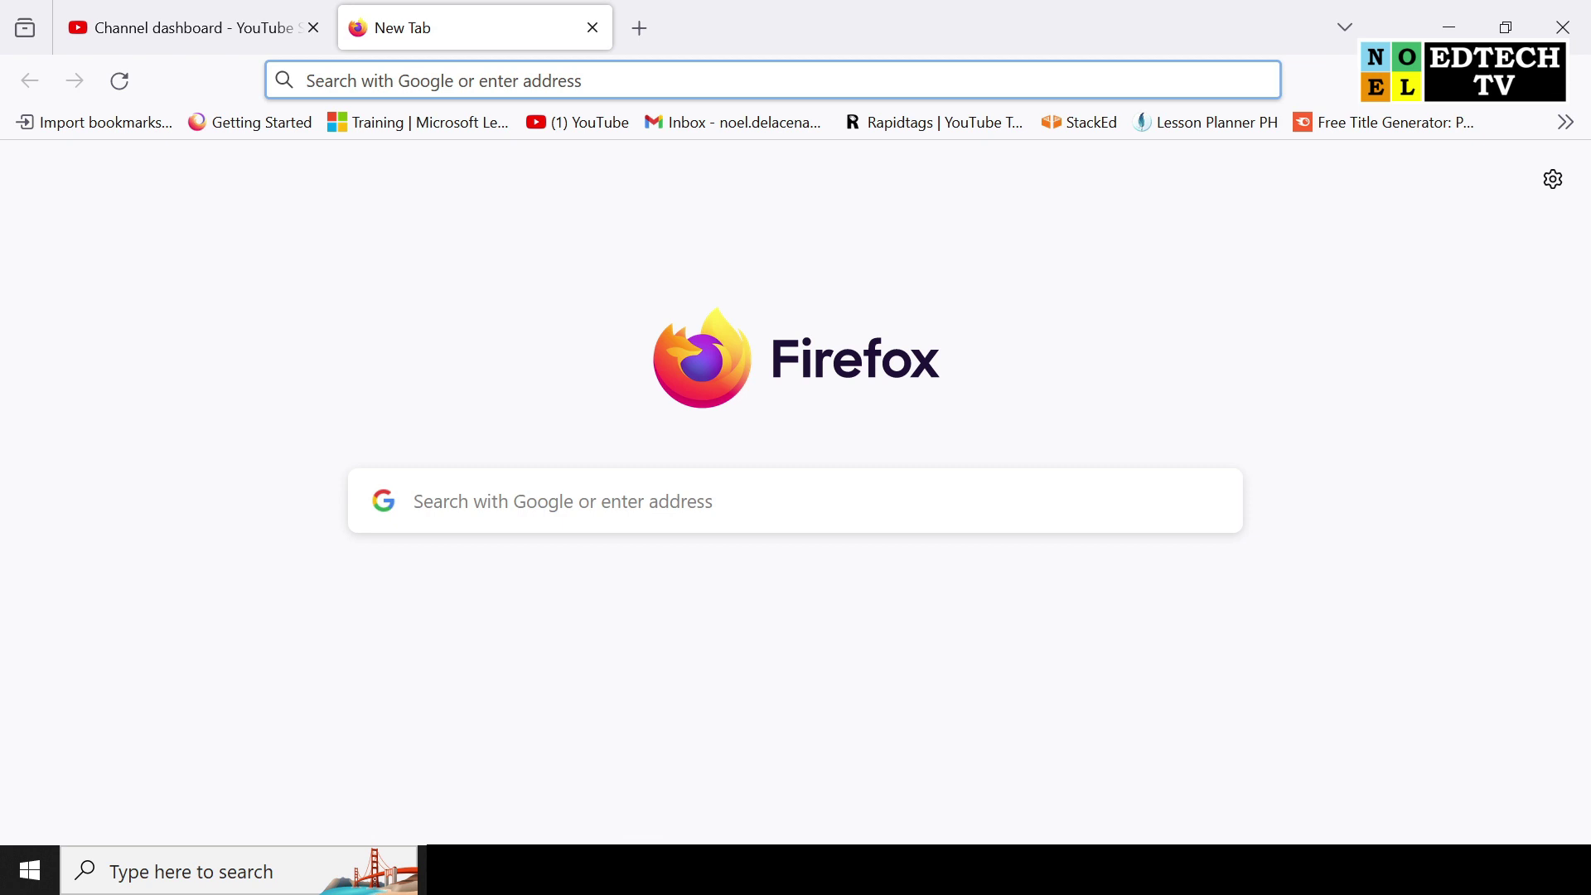
{"action": "key", "text": "Down"}
{"action": "type", "text": "pixabay.com"}
{"action": "key", "text": "Return"}
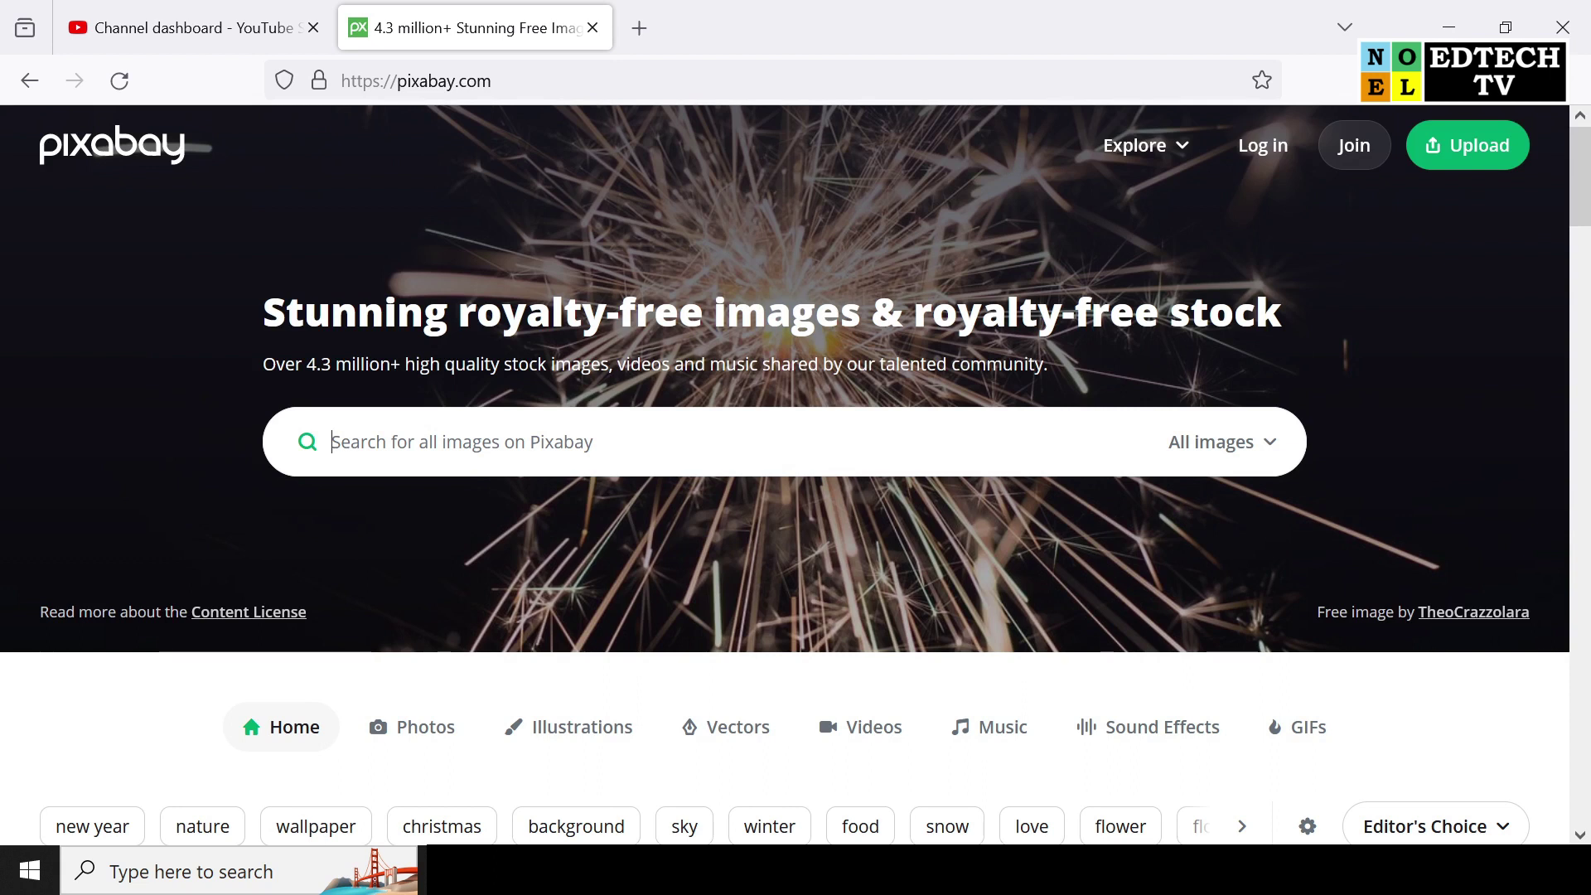
Step: Search Pixabay for 'bird' and browse the results
{"action": "type", "text": "b"}
{"action": "key", "text": "Return"}
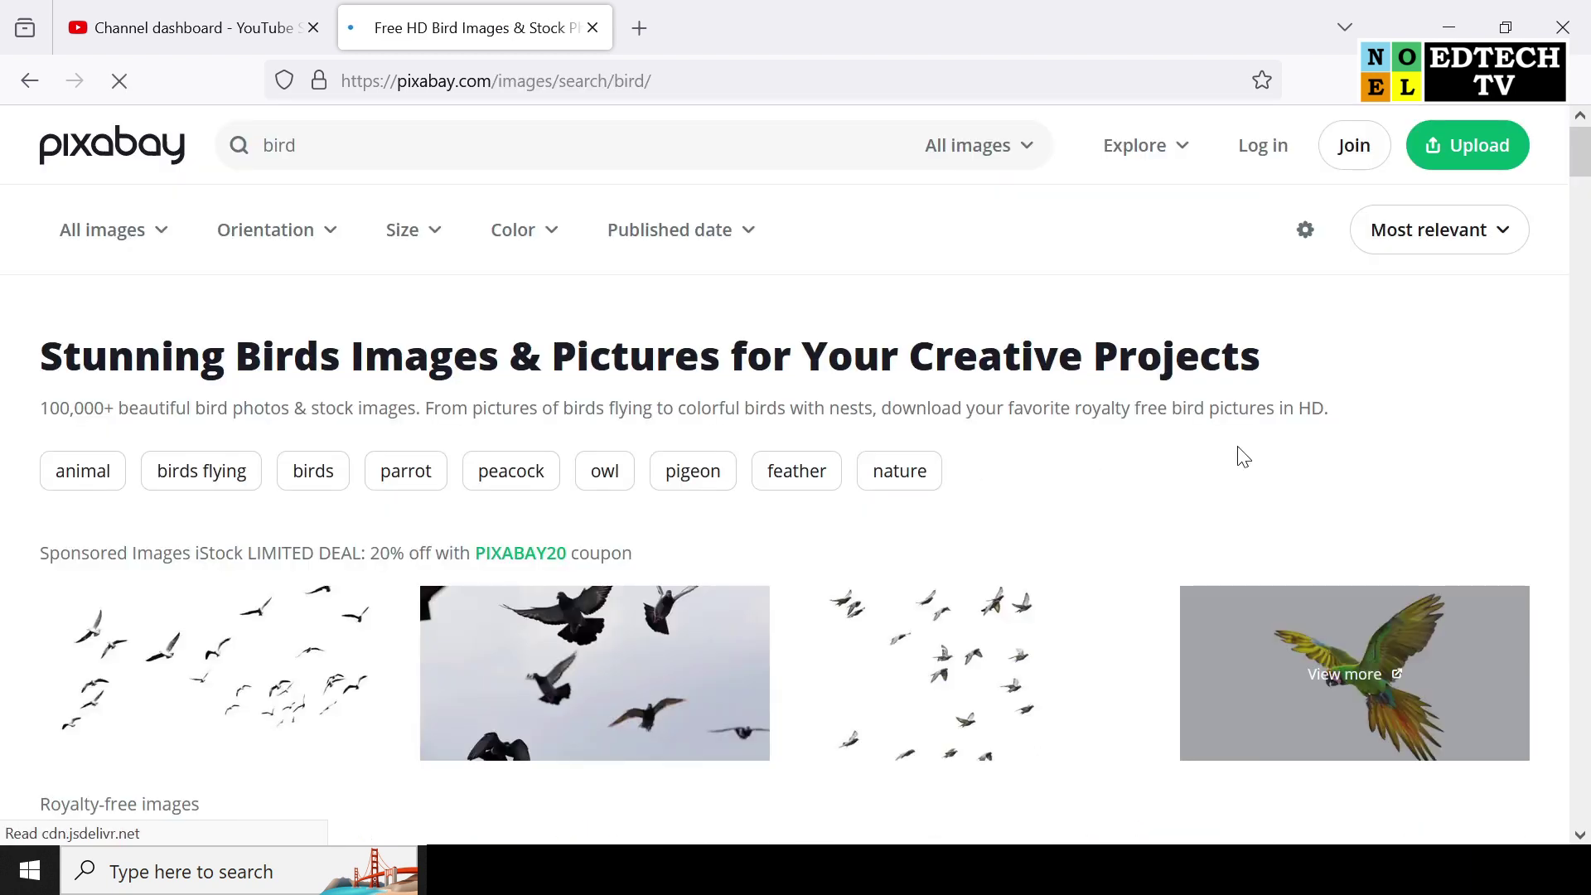
{"action": "scroll", "coordinate": [1241, 457], "scroll_direction": "down", "scroll_amount": 5}
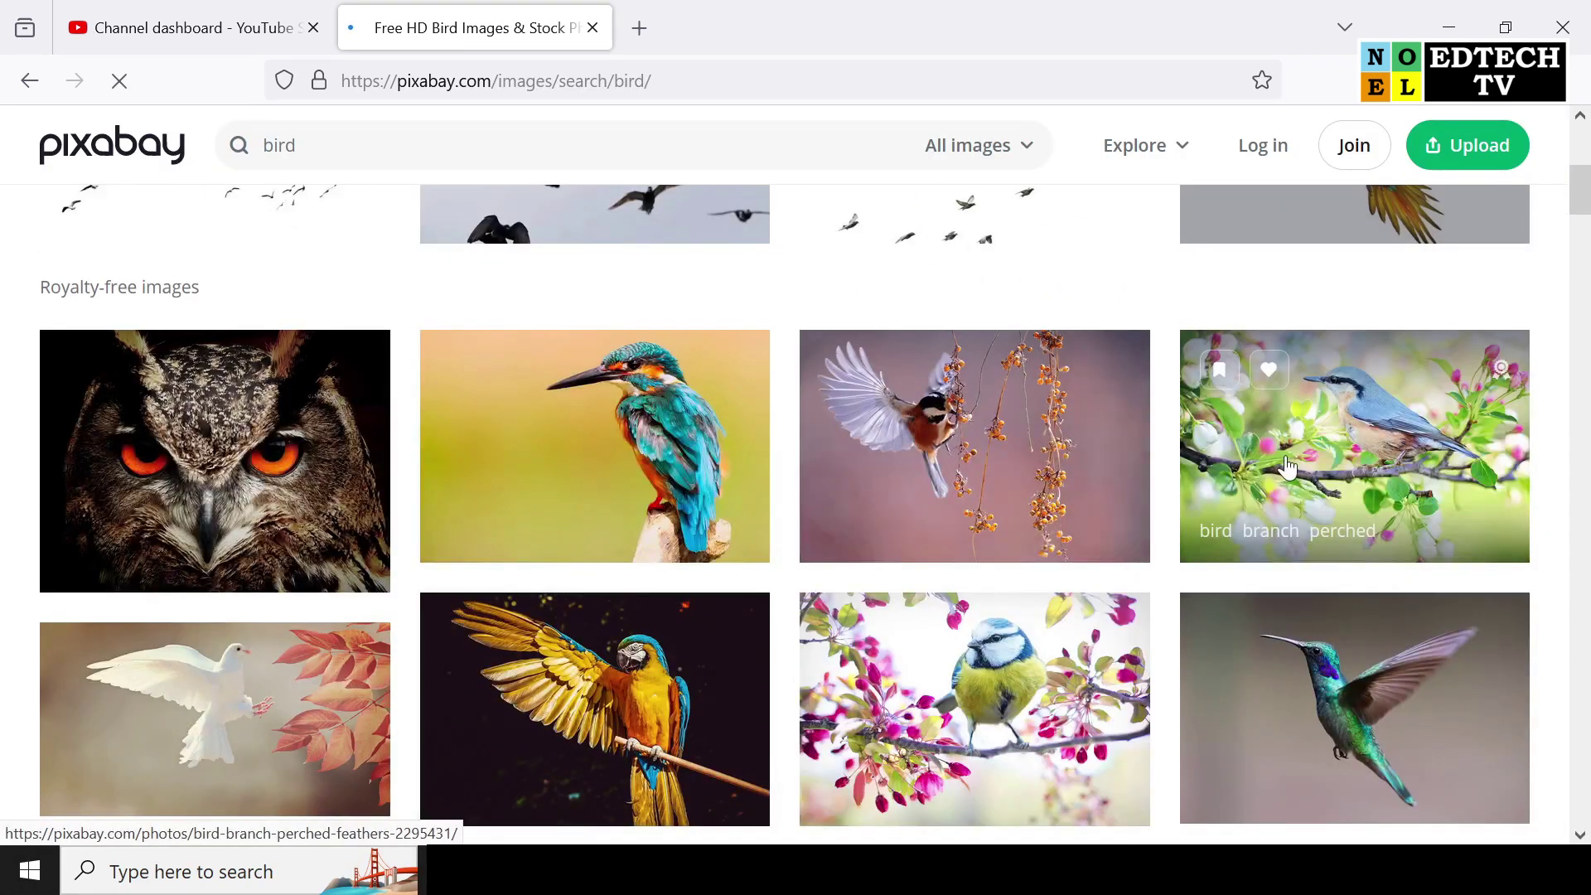
{"action": "scroll", "coordinate": [1326, 485], "scroll_direction": "down", "scroll_amount": 2}
{"action": "scroll", "coordinate": [1326, 485], "scroll_direction": "down", "scroll_amount": 3}
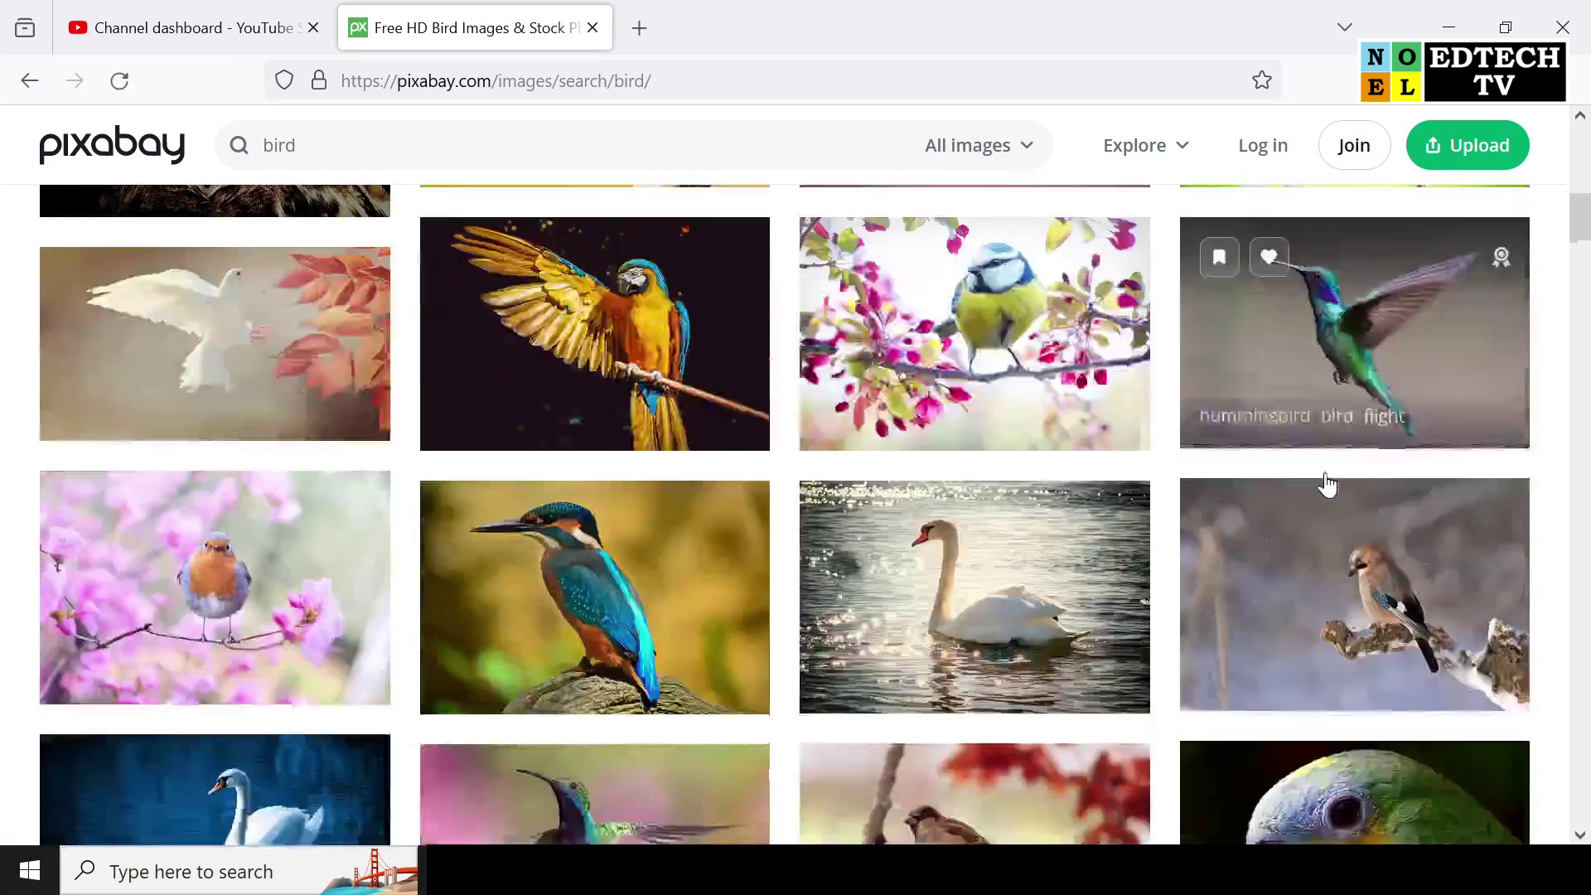
Step: Open the kingfisher photo and copy its image
{"action": "left_click", "coordinate": [746, 562]}
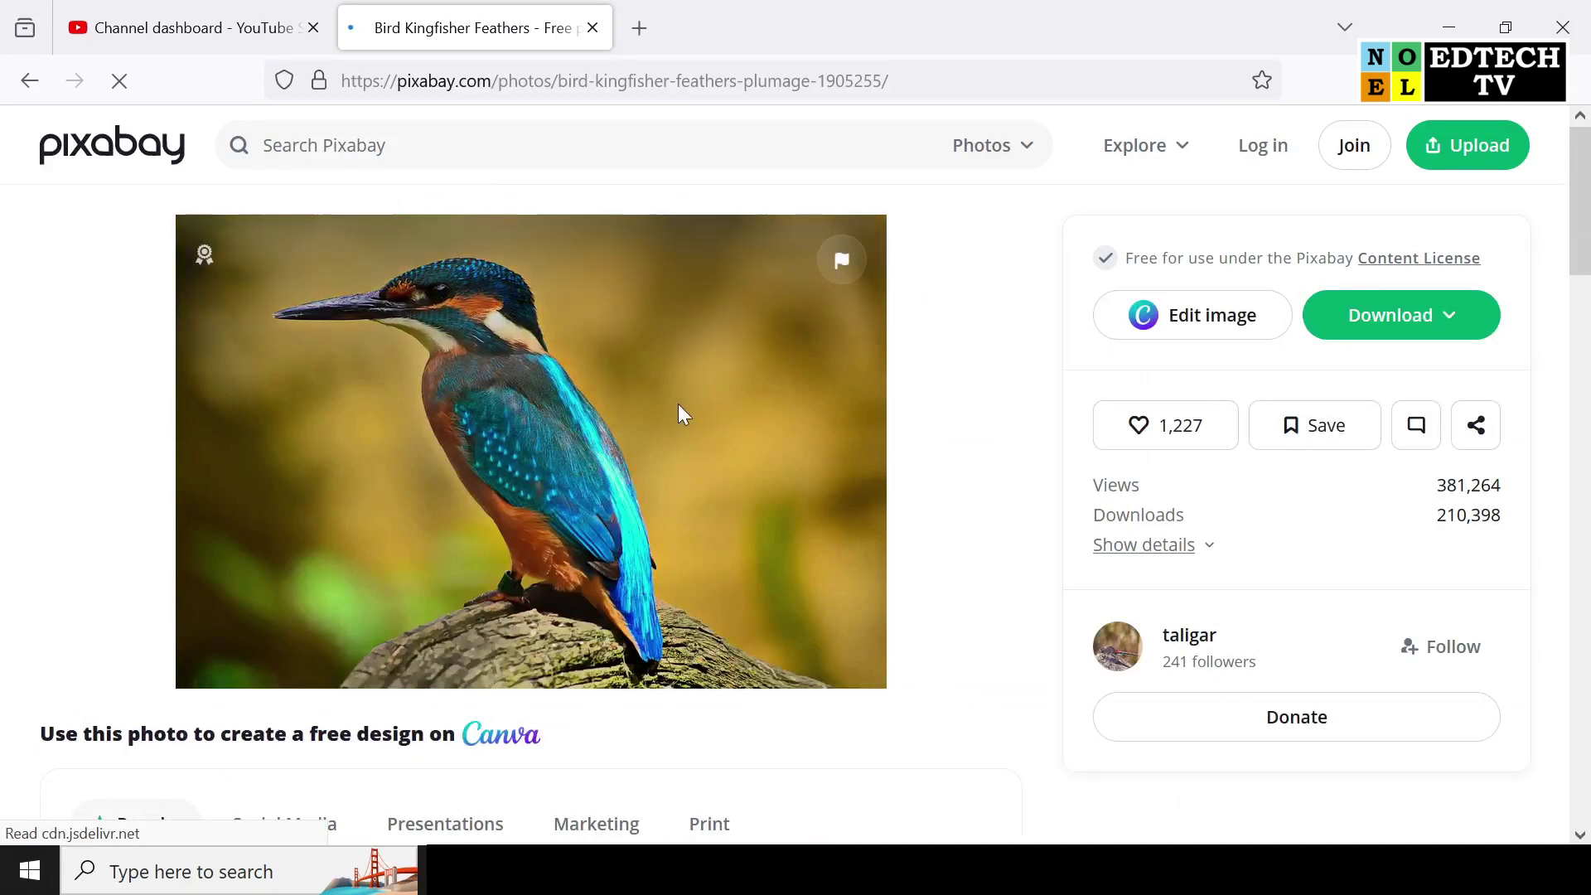
{"action": "right_click", "coordinate": [681, 406]}
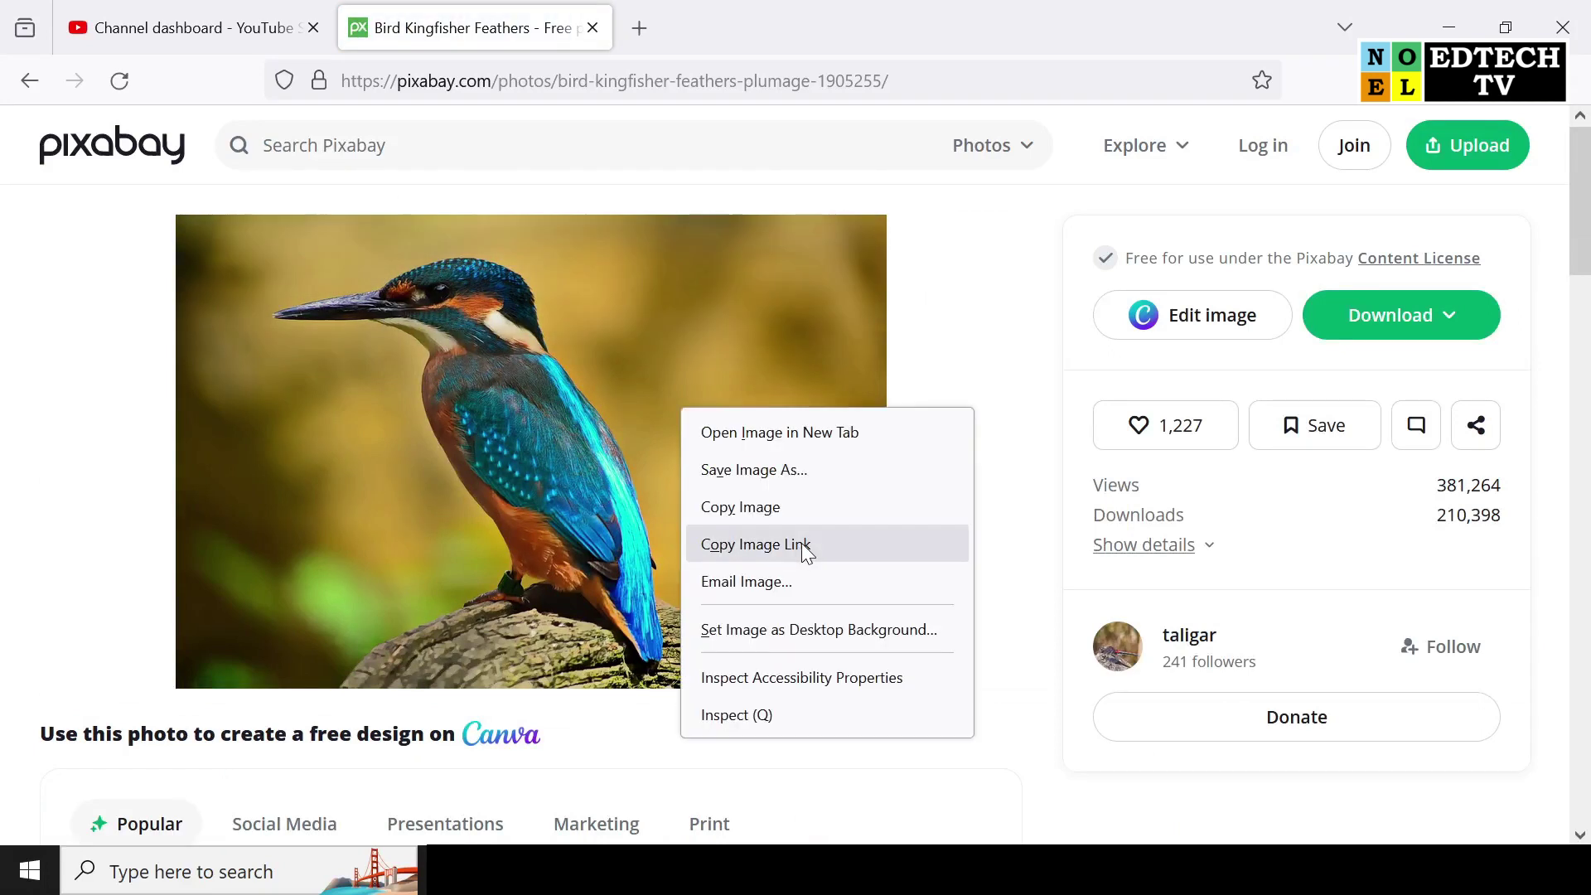
{"action": "left_click", "coordinate": [817, 522]}
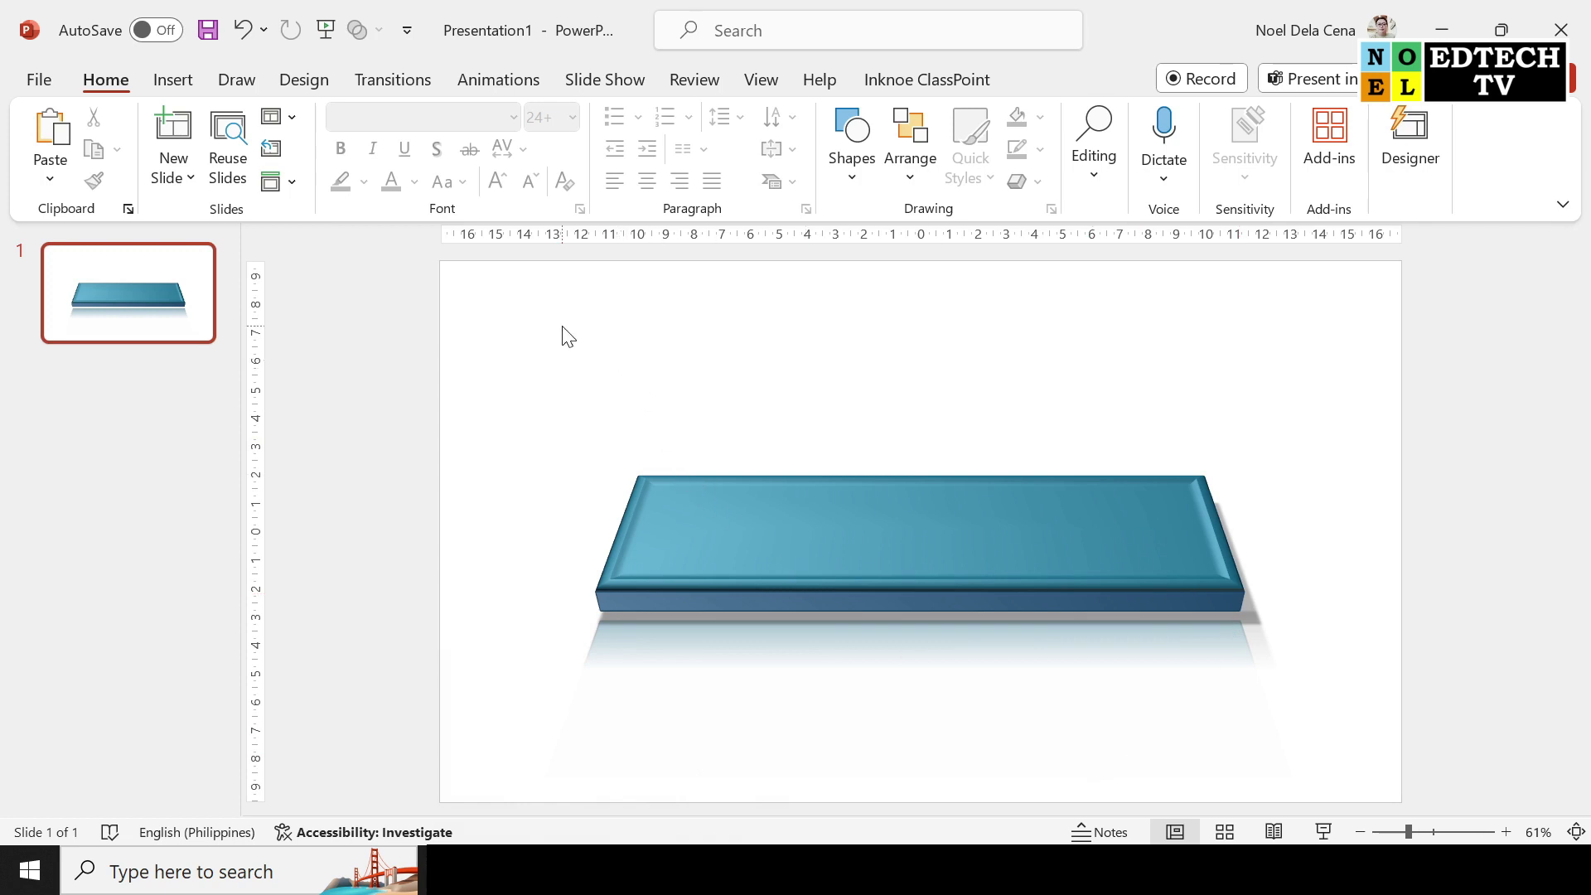
Step: Insert the kingfisher picture onto the slide
{"action": "left_click", "coordinate": [172, 79]}
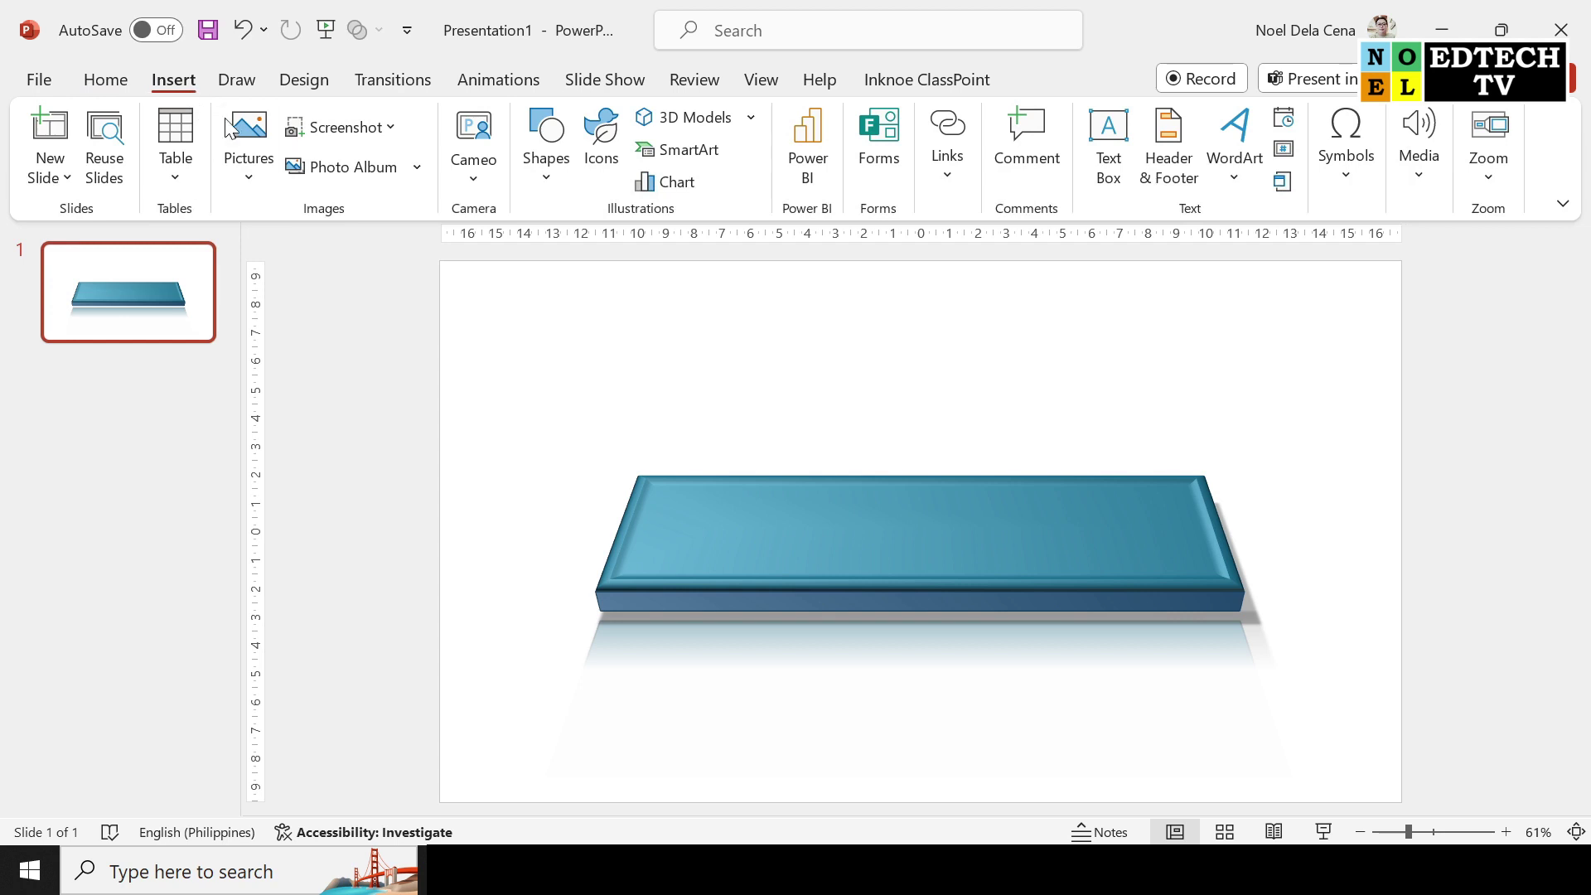
{"action": "left_click", "coordinate": [247, 179]}
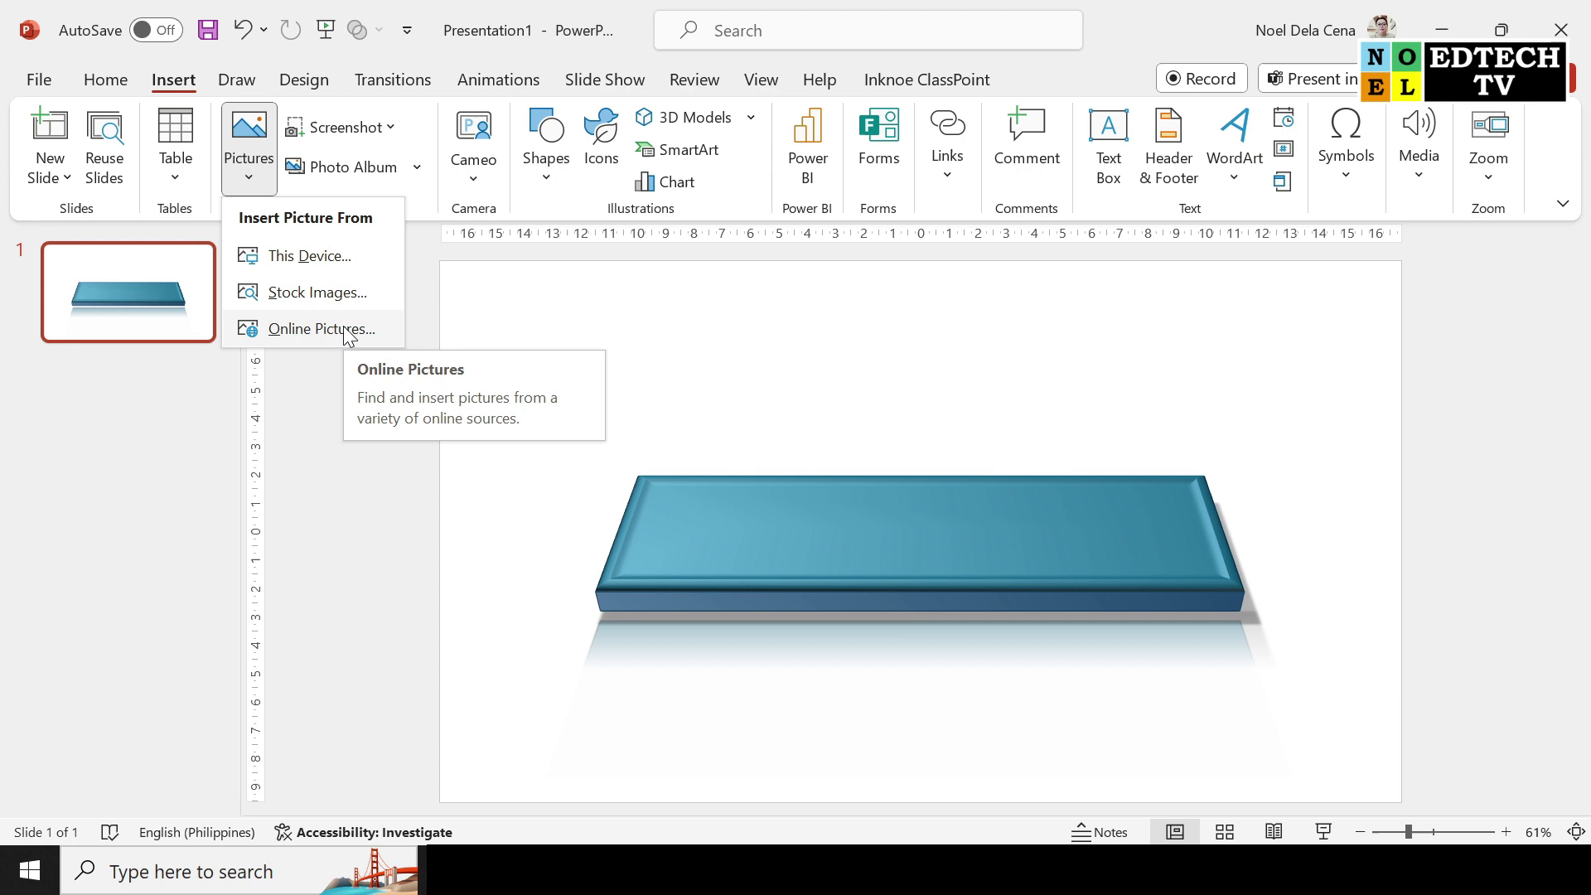
{"action": "left_click", "coordinate": [345, 329]}
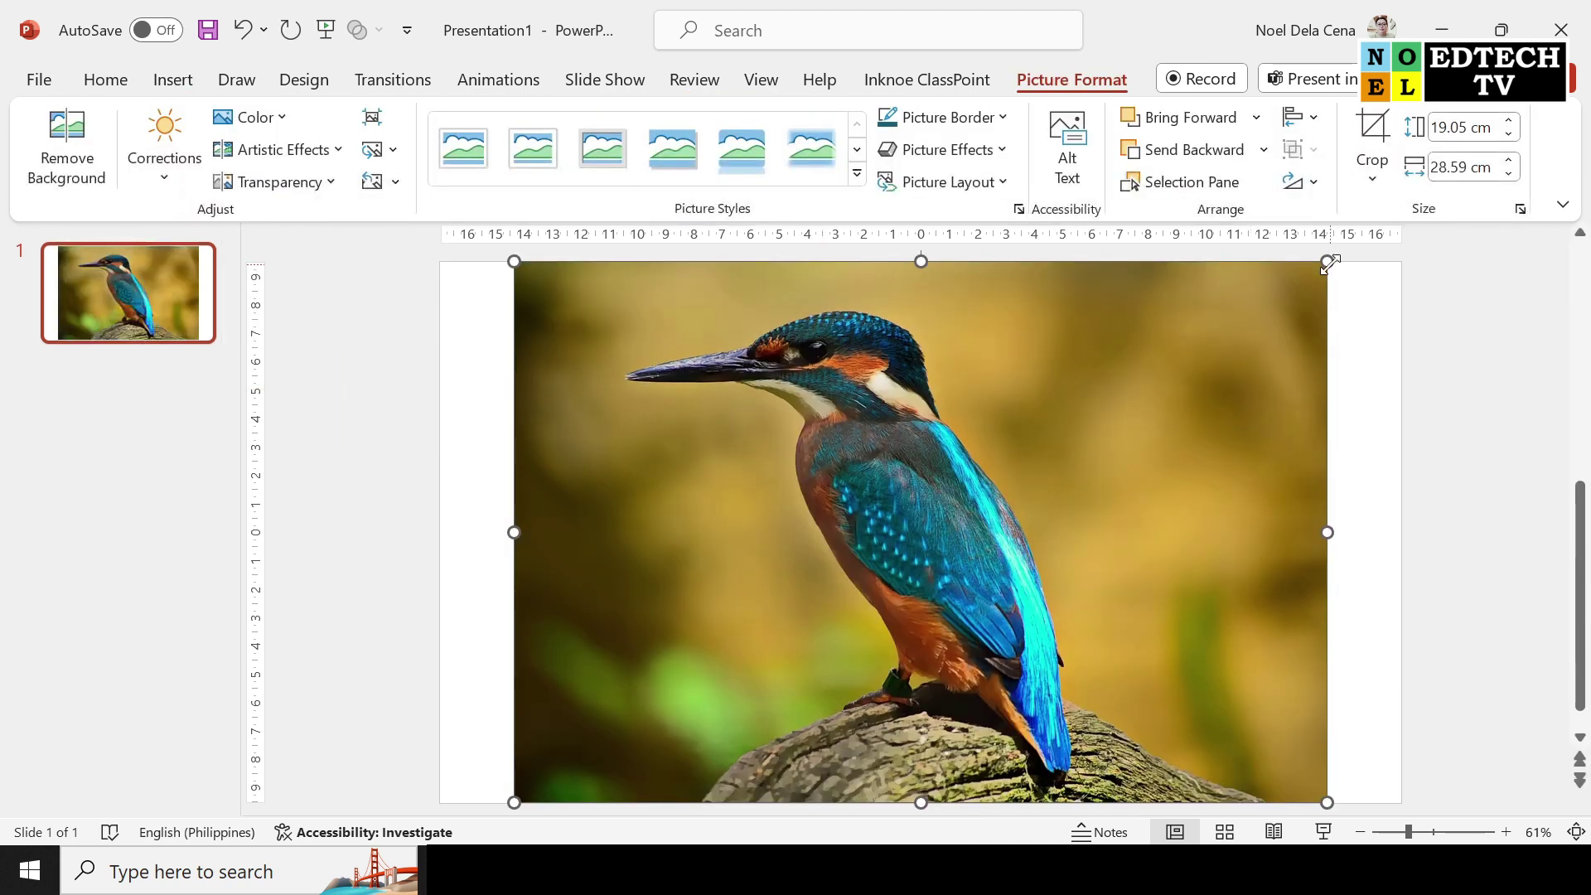
Step: Shrink the kingfisher picture to about 7.29 × 10.94 cm and centre it atop the platform
{"action": "mouse_move", "coordinate": [1328, 265]}
{"action": "left_mouse_down"}
{"action": "mouse_move", "coordinate": [837, 623]}
{"action": "mouse_move", "coordinate": [823, 594]}
{"action": "left_mouse_up"}
{"action": "mouse_move", "coordinate": [642, 689]}
{"action": "left_mouse_down"}
{"action": "mouse_move", "coordinate": [918, 394]}
{"action": "mouse_move", "coordinate": [893, 421]}
{"action": "left_mouse_up"}
{"action": "left_click", "coordinate": [1278, 378]}
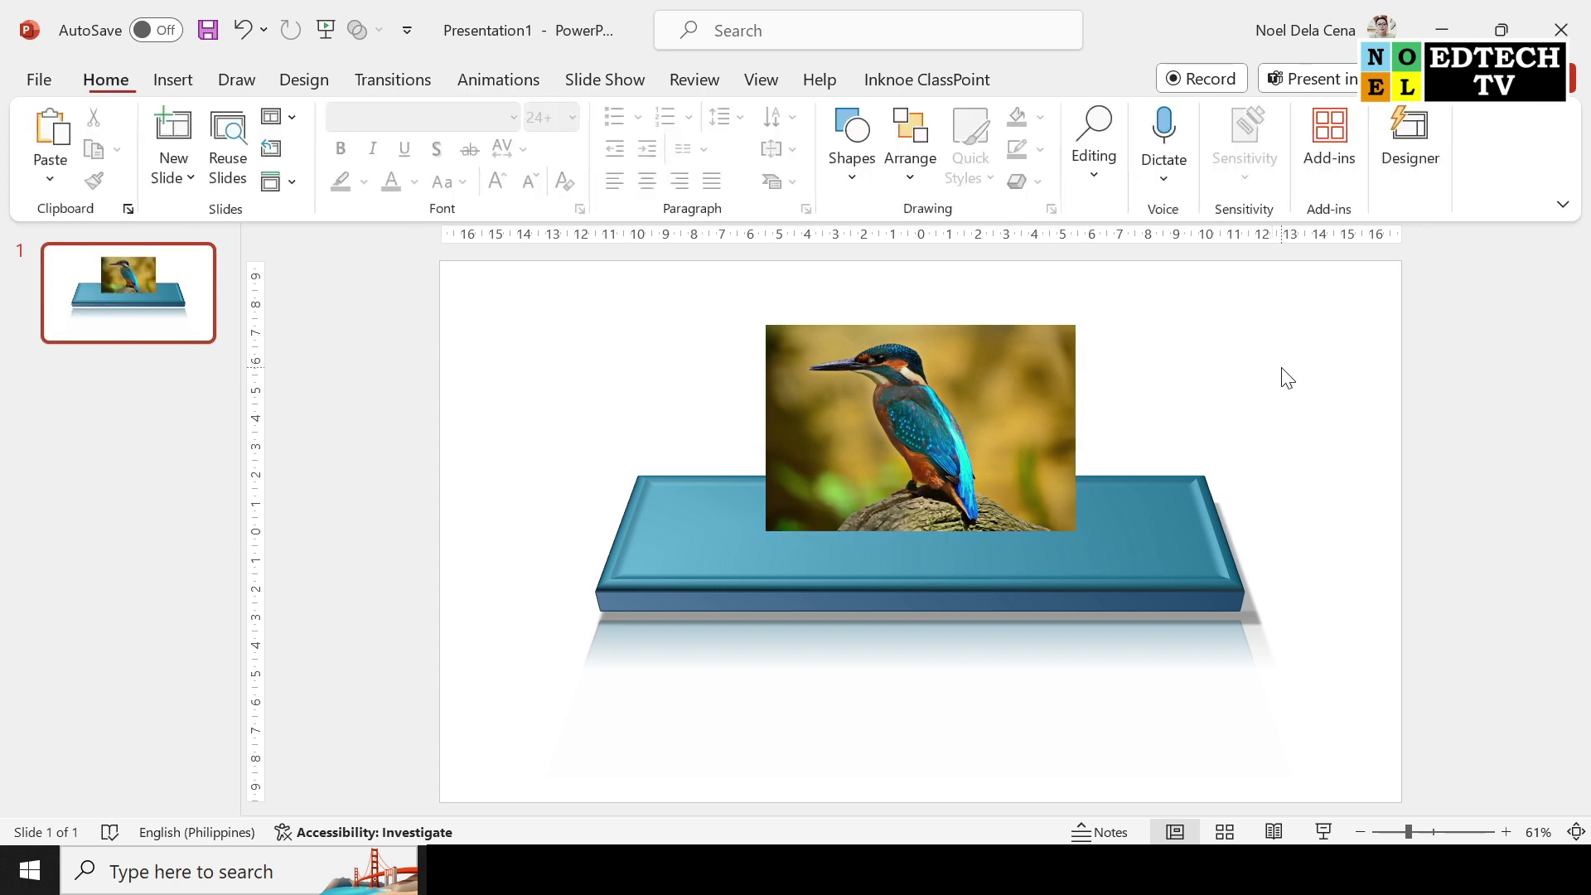
{"action": "left_click", "coordinate": [989, 366]}
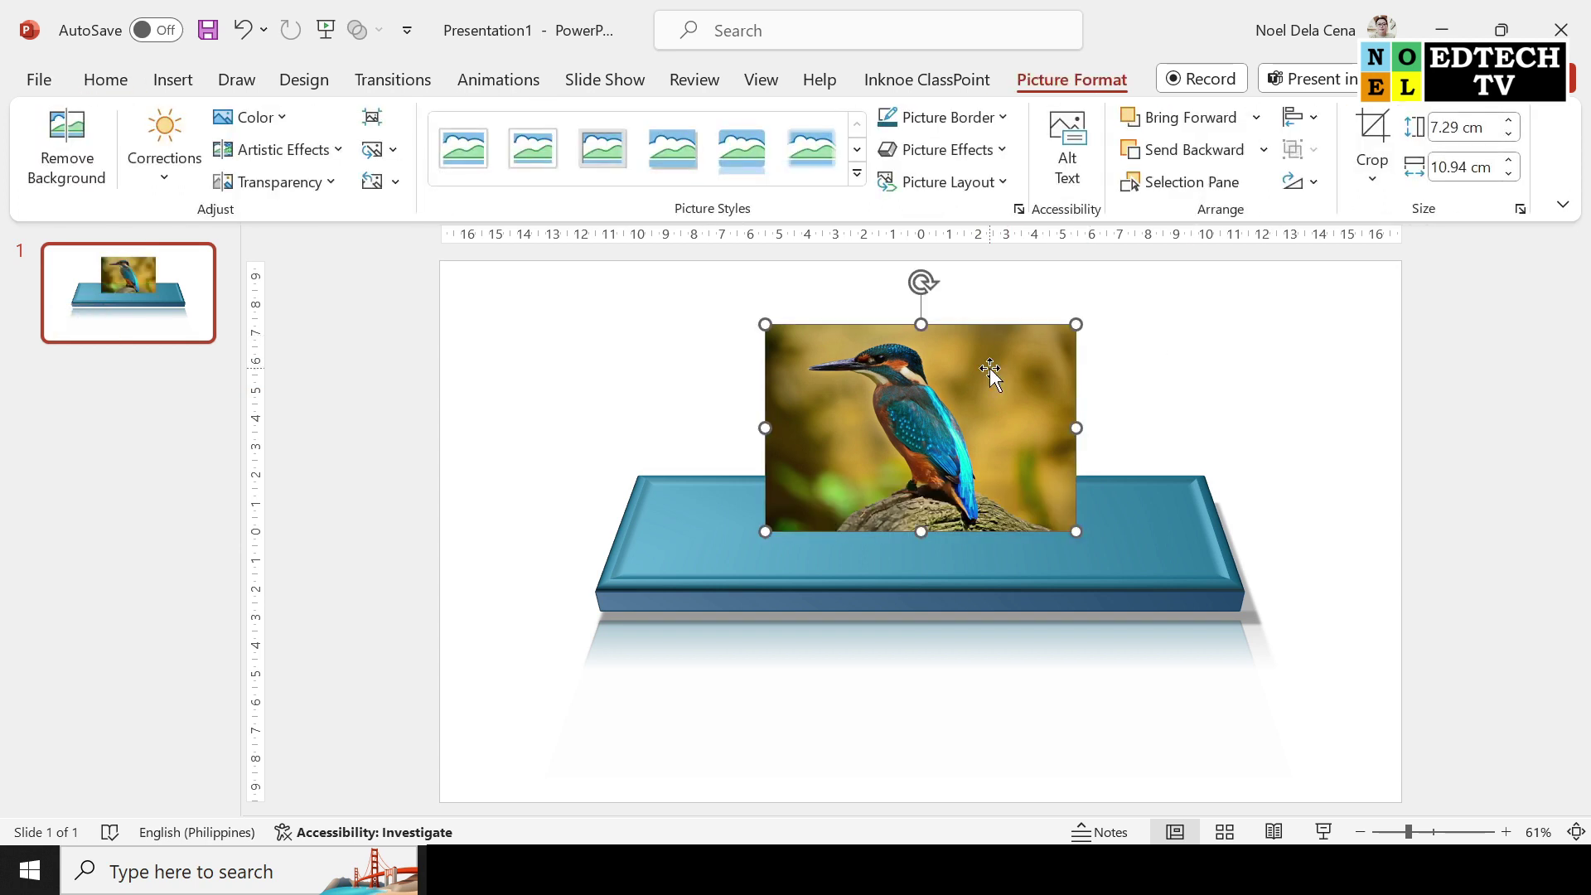
Step: Apply a full reflection preset to the kingfisher photo and shrink its size to 35%
{"action": "right_click", "coordinate": [989, 366]}
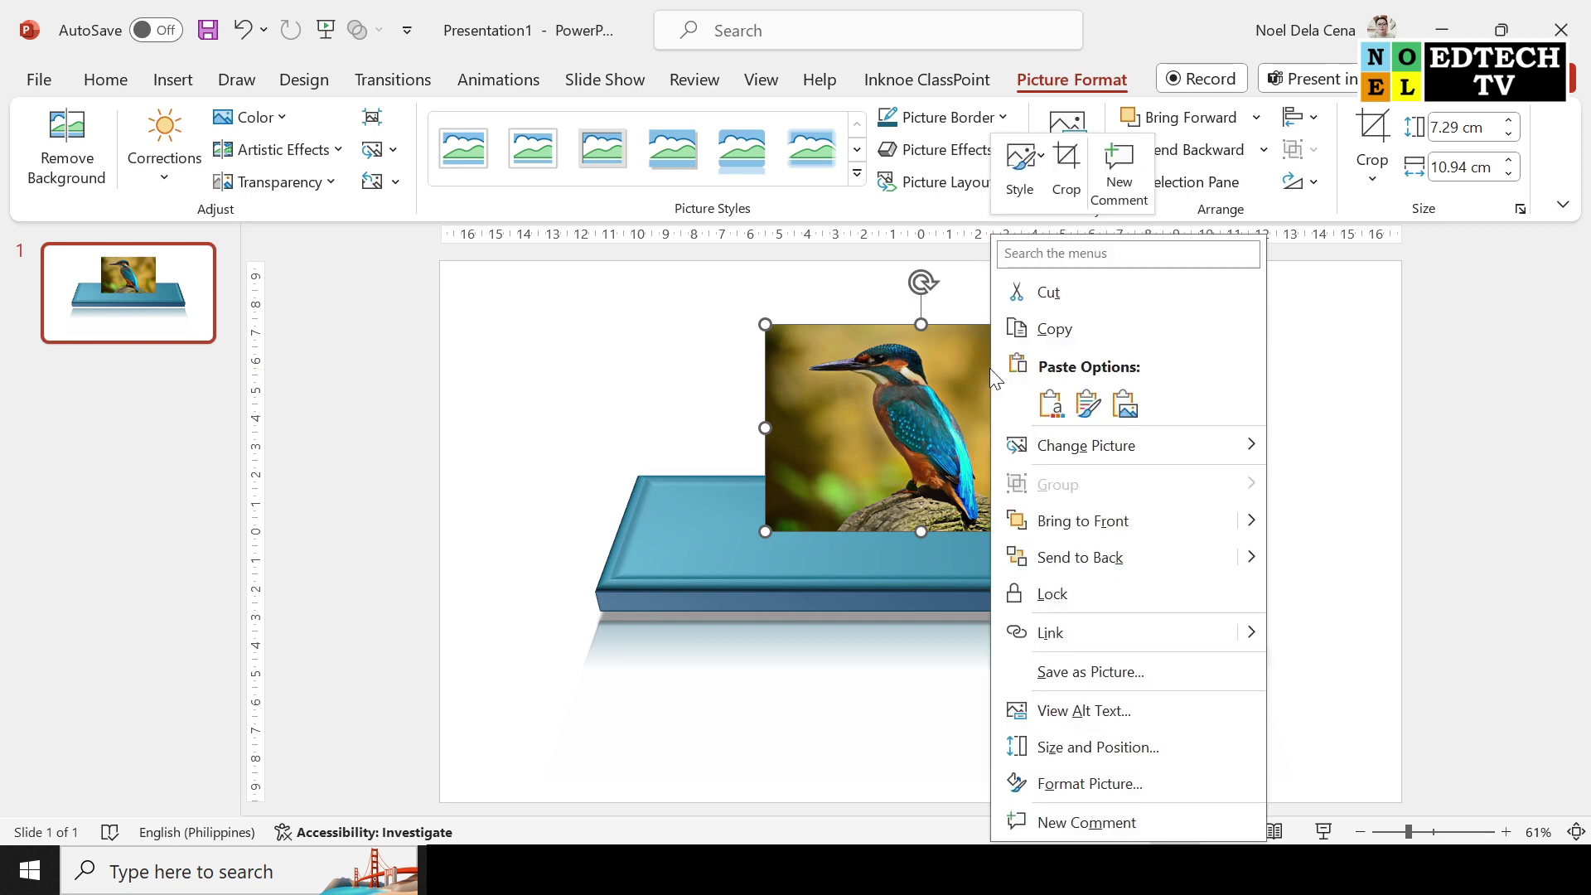
{"action": "left_click", "coordinate": [1130, 791]}
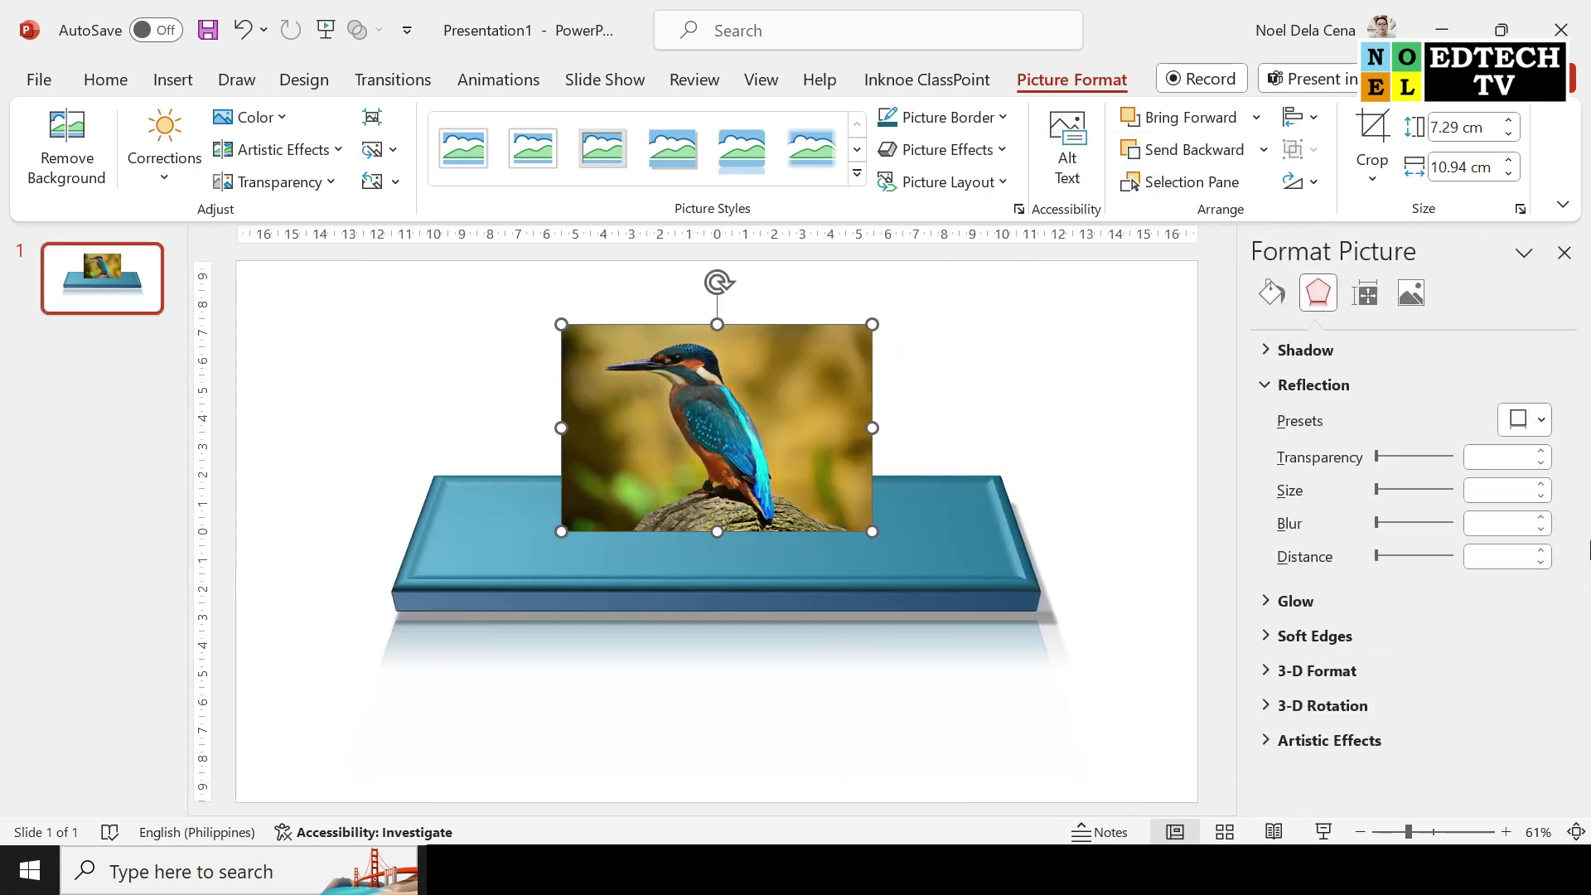
{"action": "left_click", "coordinate": [1539, 418]}
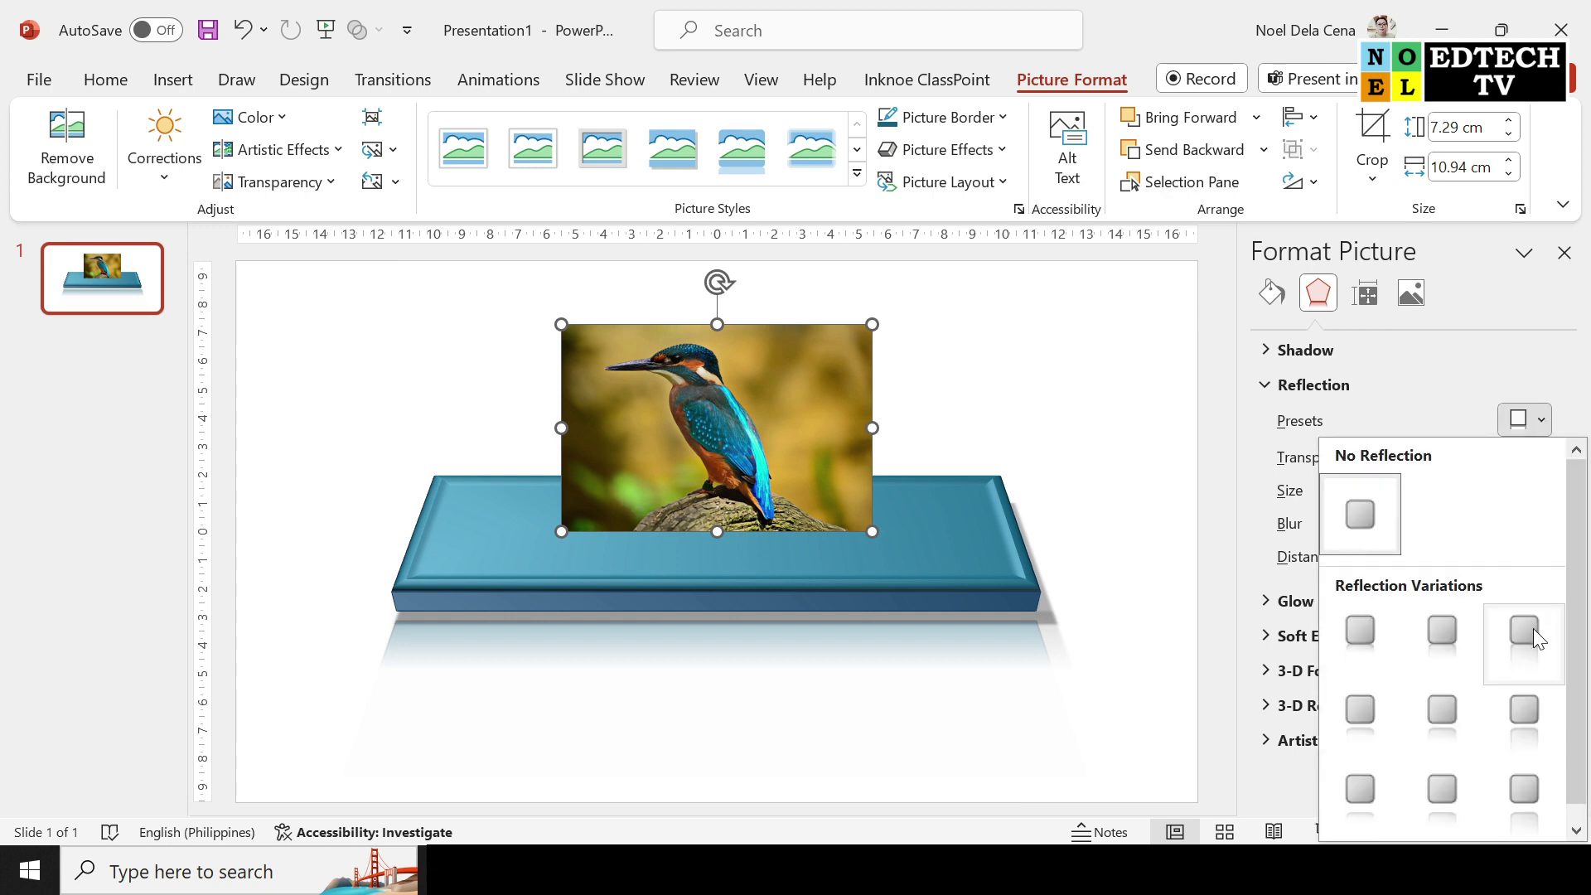
{"action": "left_click", "coordinate": [1532, 628]}
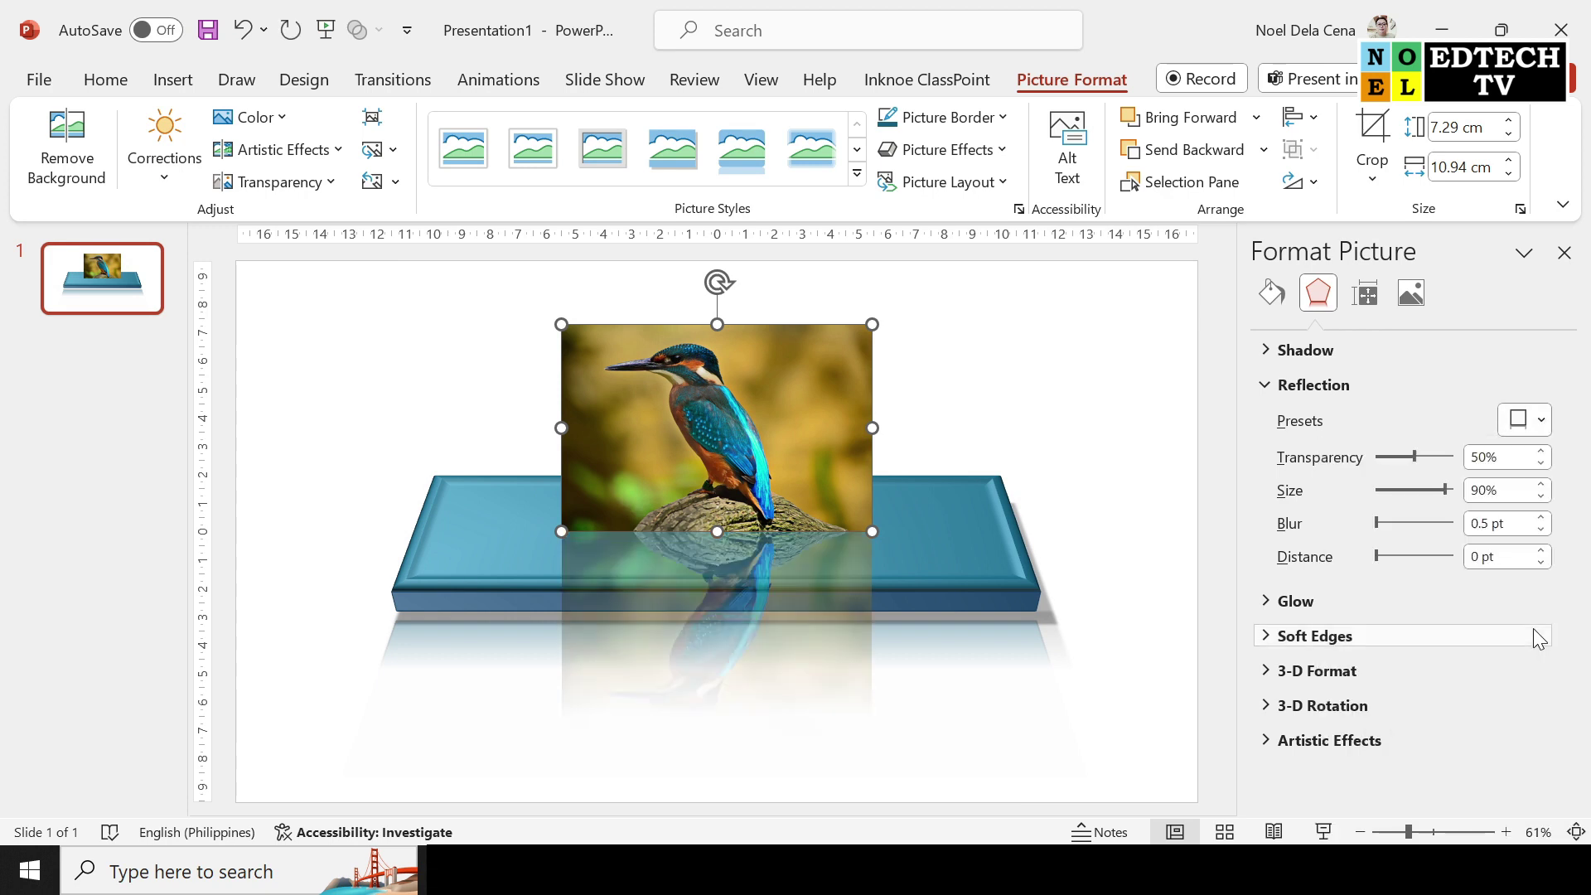
{"action": "left_click", "coordinate": [1537, 420]}
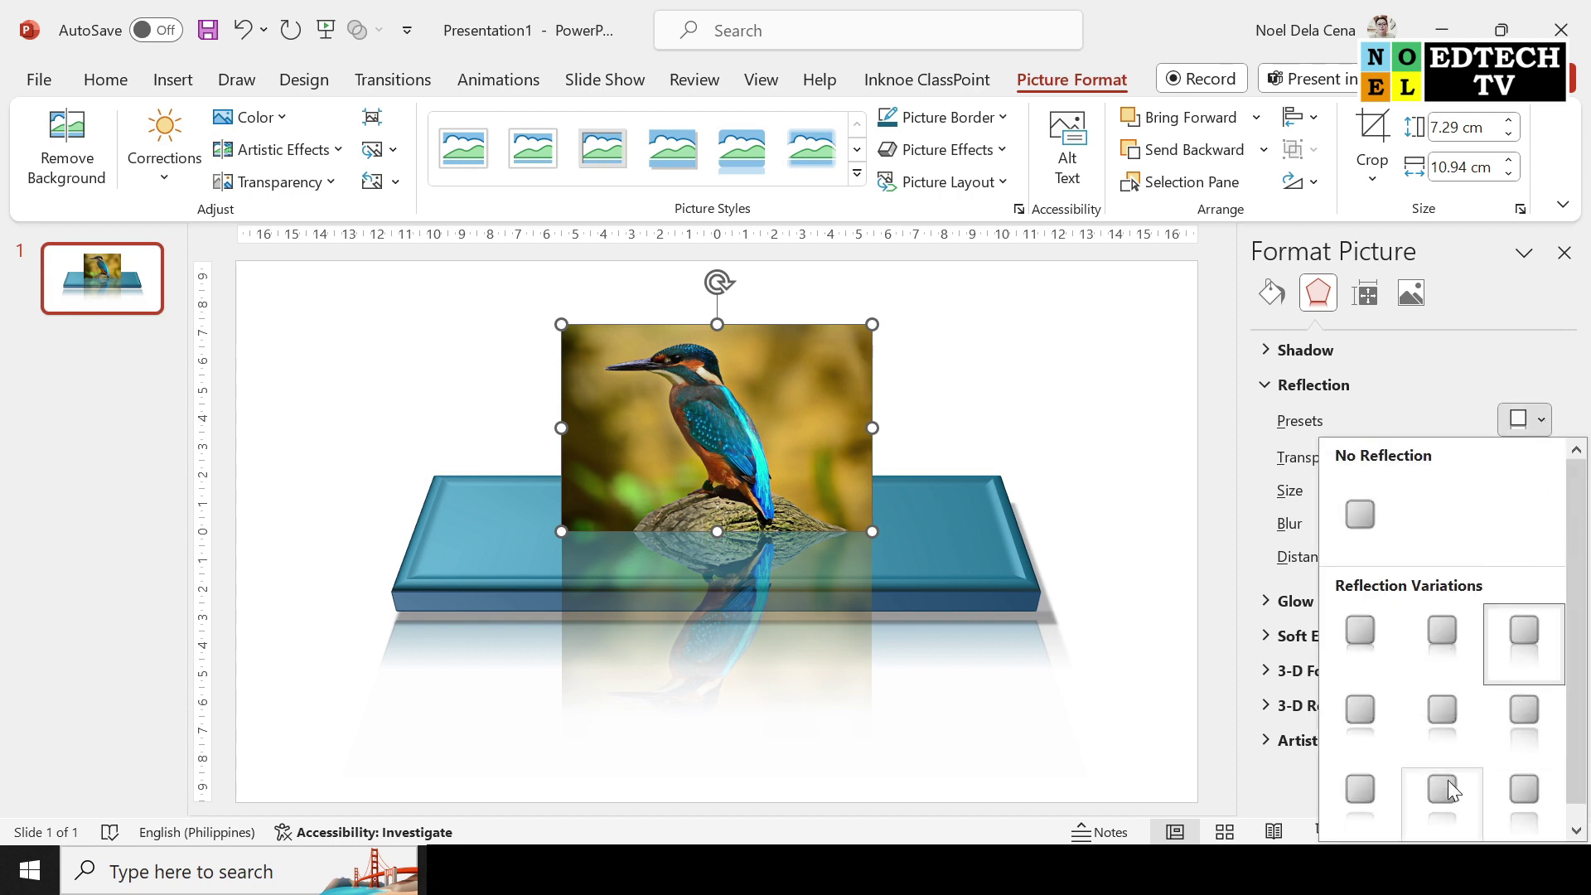
{"action": "key", "text": "Escape"}
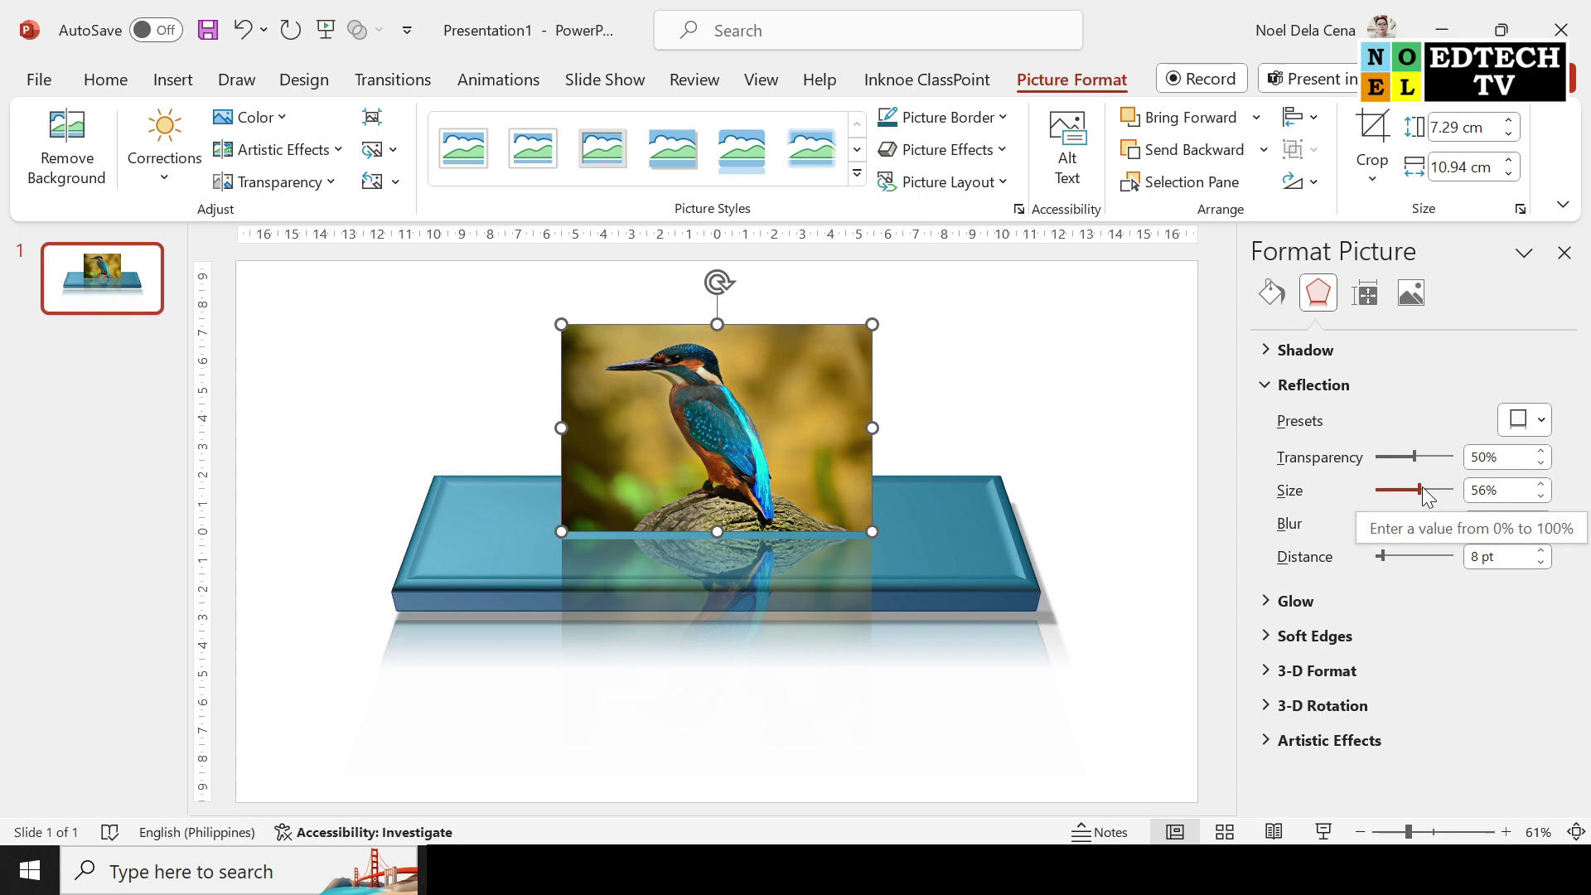
{"action": "left_click_drag", "start_coordinate": [1420, 490], "coordinate": [1405, 487]}
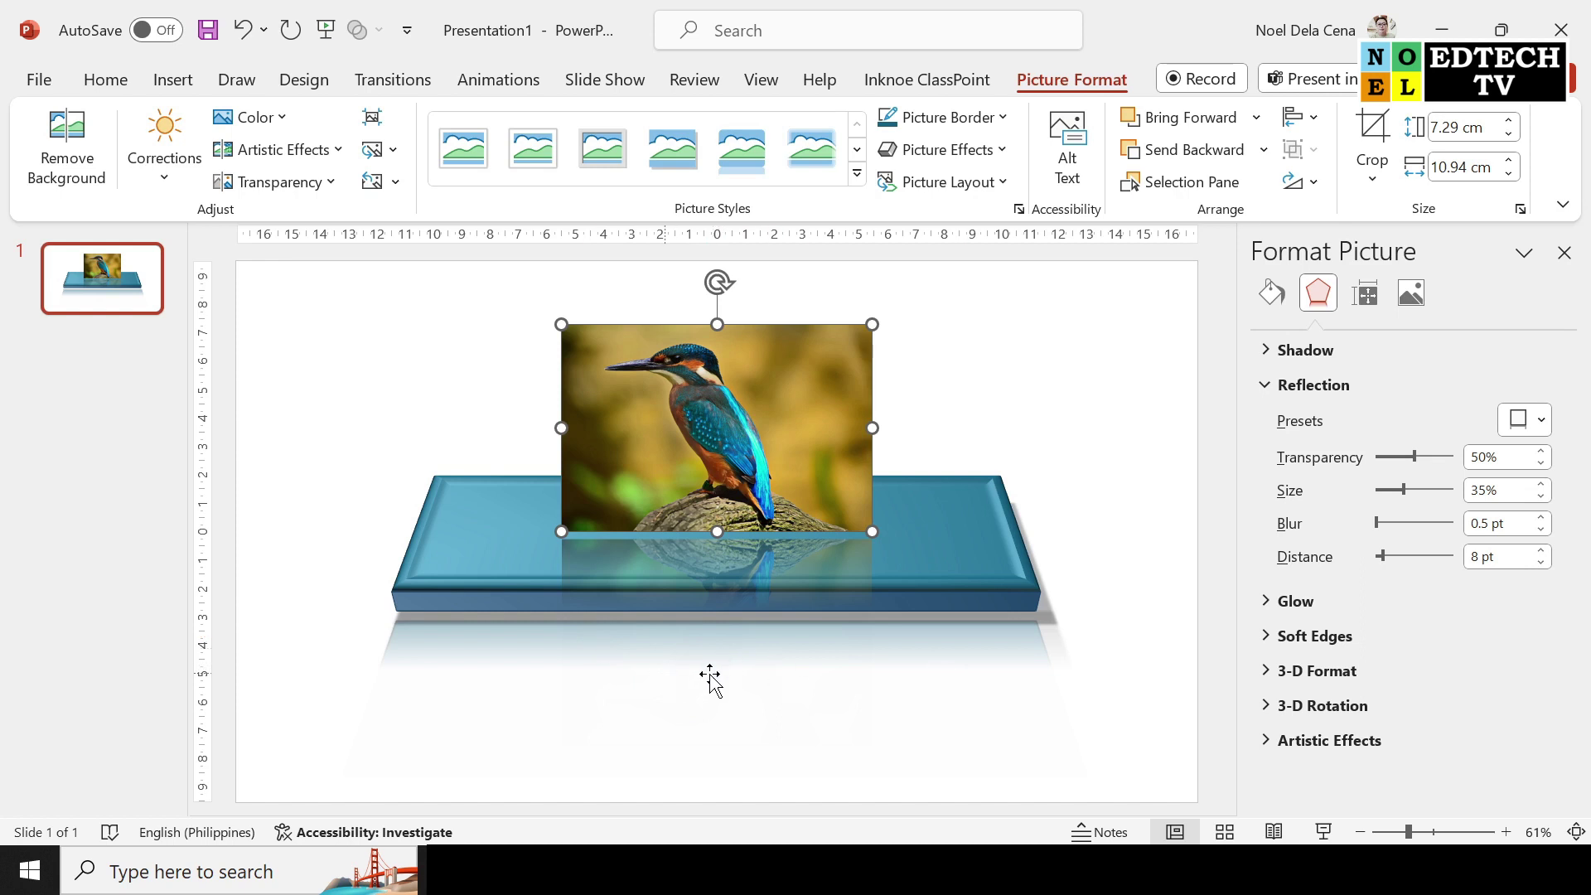
Step: Apply an Outer Offset shadow to the kingfisher photo, sized 102% with the angle raised to 80°
{"action": "left_click", "coordinate": [1269, 374]}
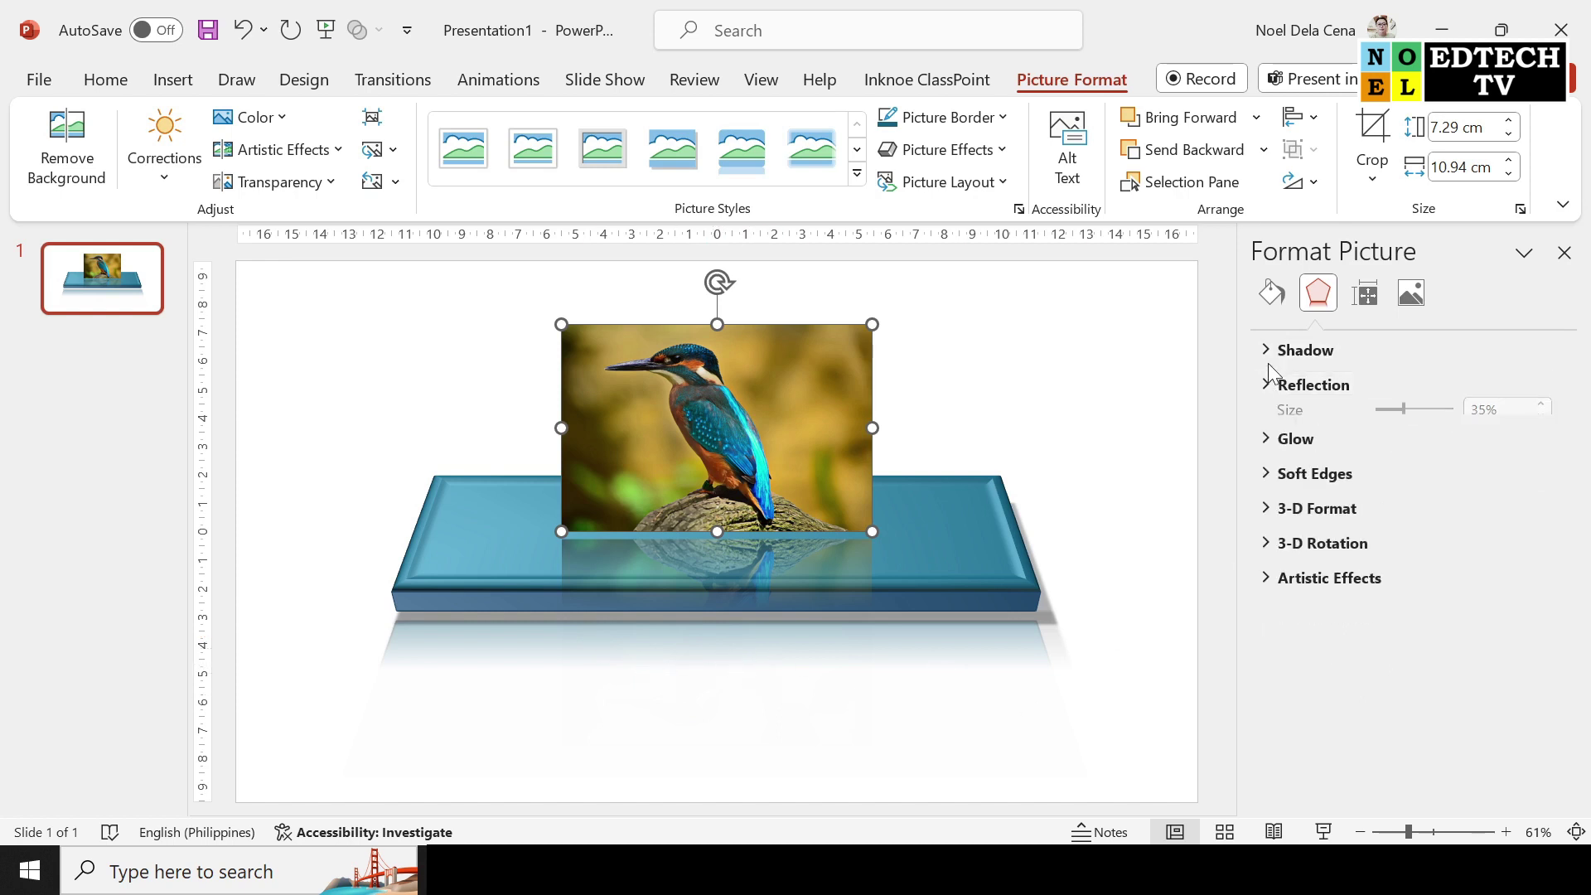
{"action": "left_click", "coordinate": [1270, 353]}
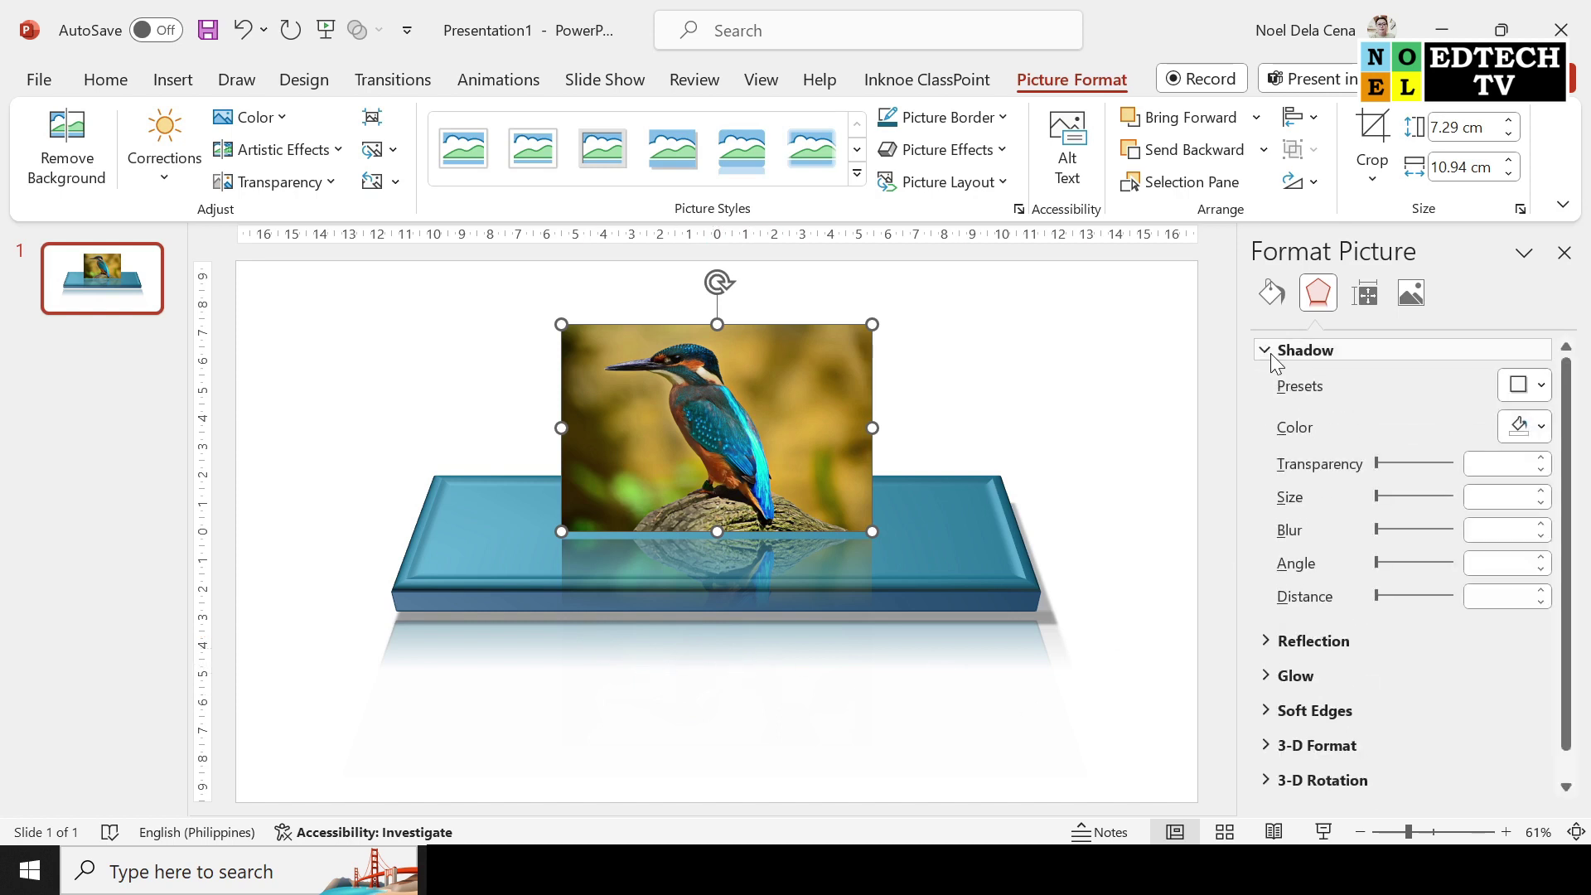
{"action": "left_click", "coordinate": [1540, 385]}
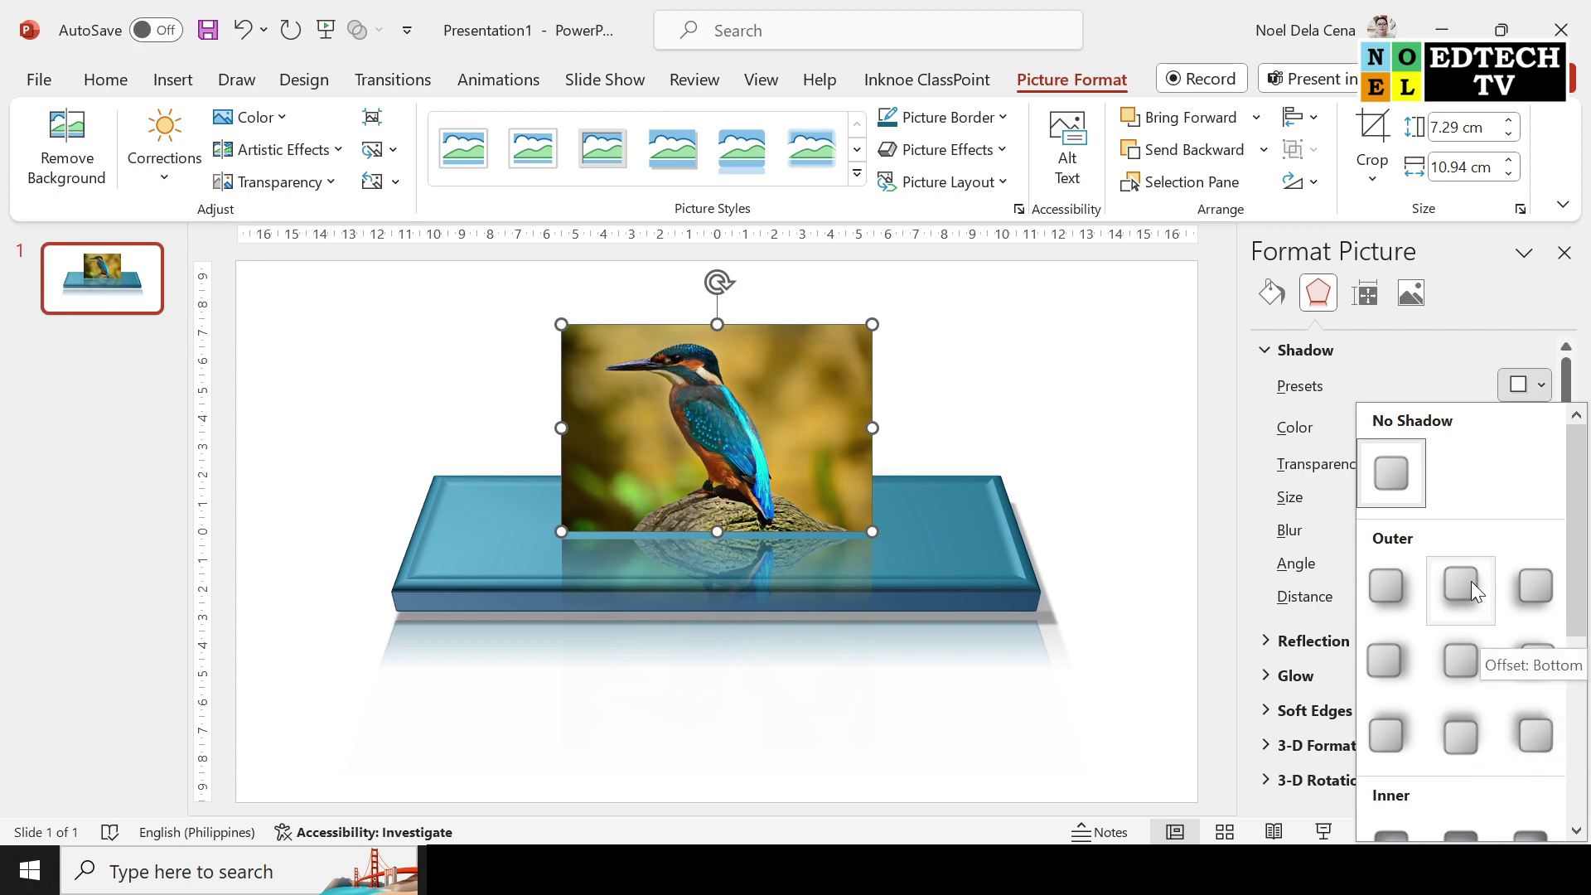
{"action": "left_click", "coordinate": [1385, 585]}
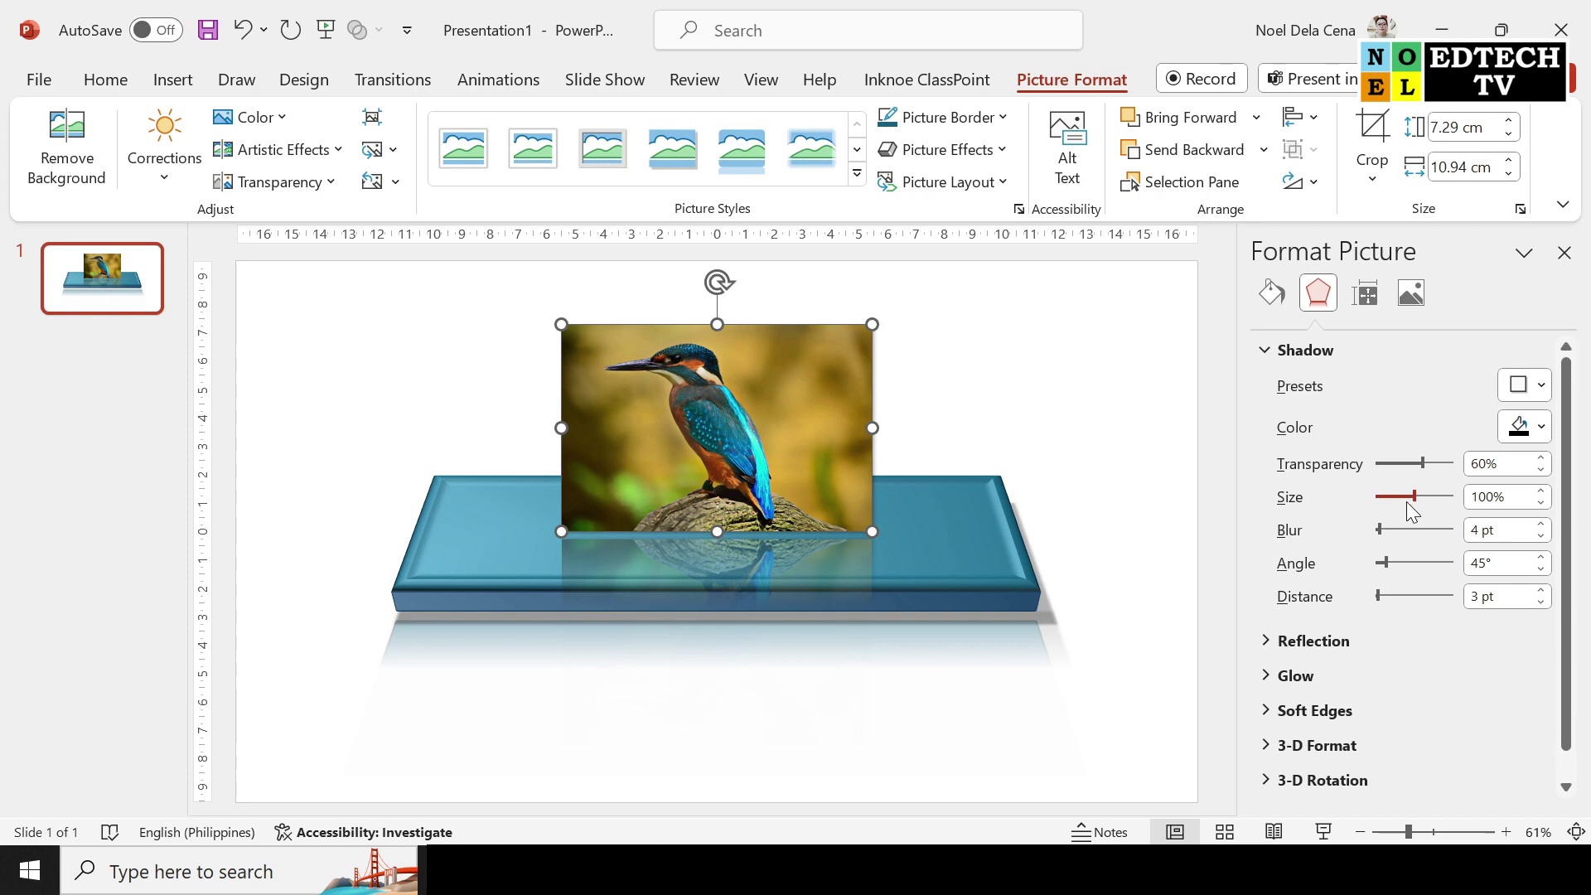
{"action": "left_click_drag", "start_coordinate": [1417, 499], "coordinate": [1420, 499]}
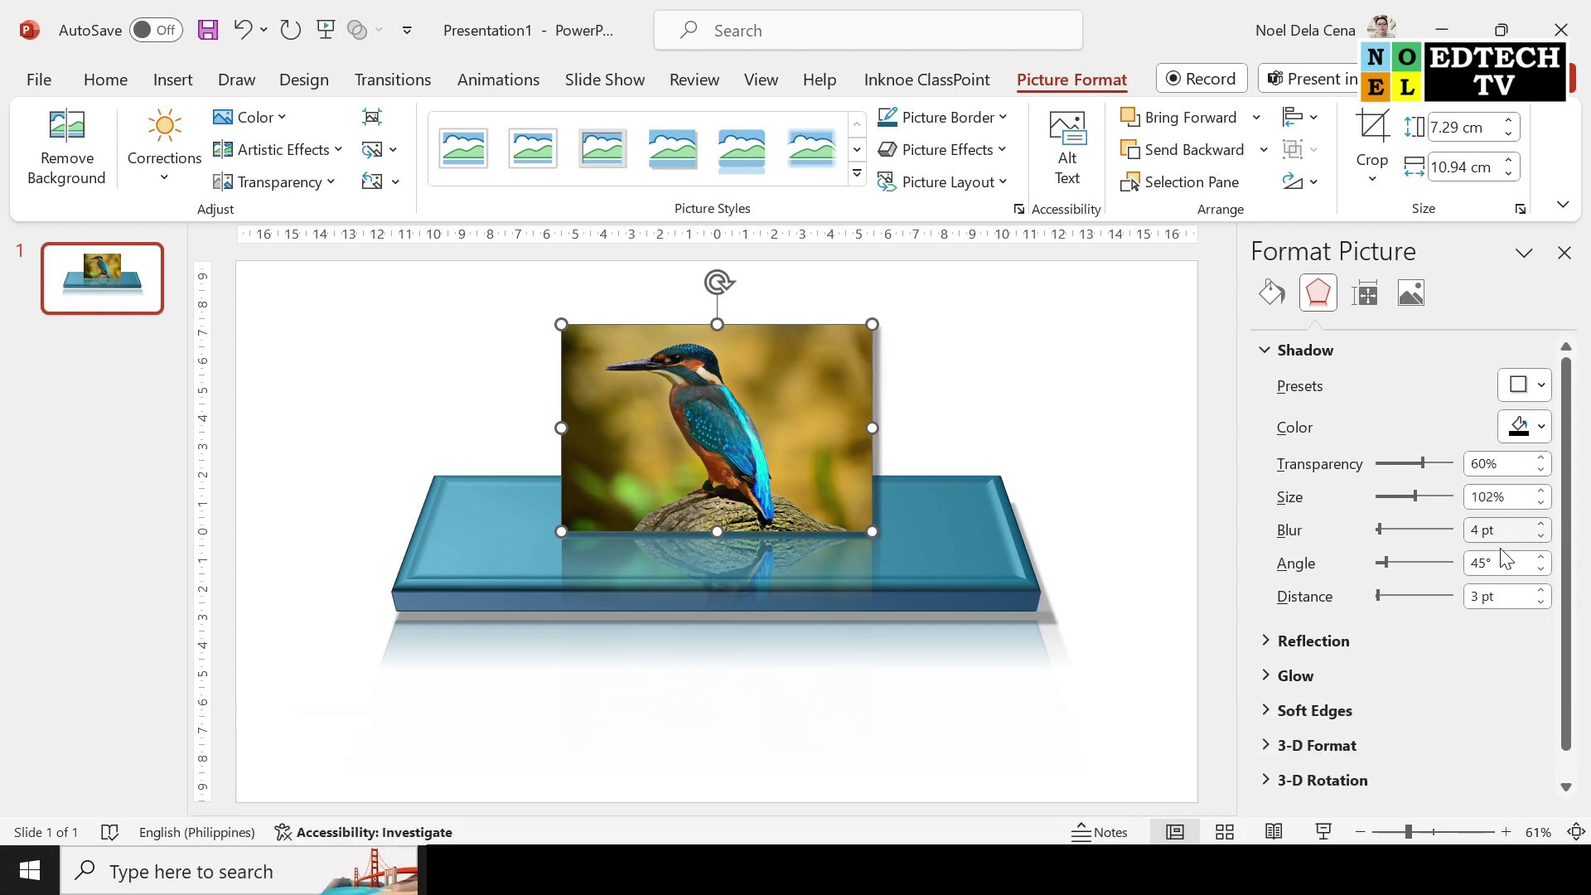
{"action": "left_click", "coordinate": [1540, 557]}
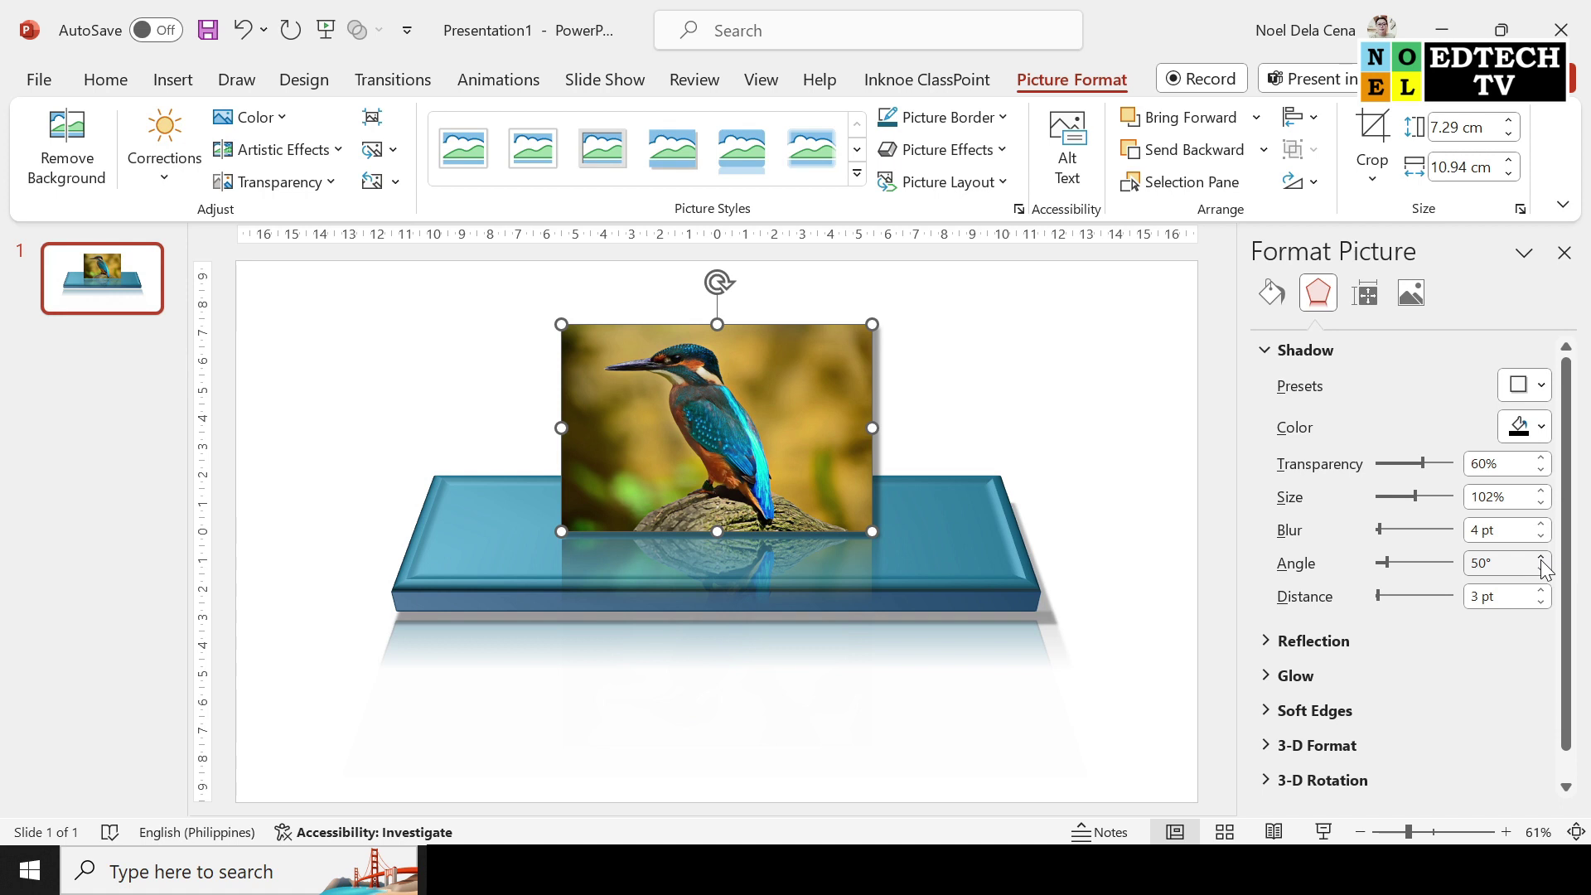
{"action": "left_click", "coordinate": [1540, 557]}
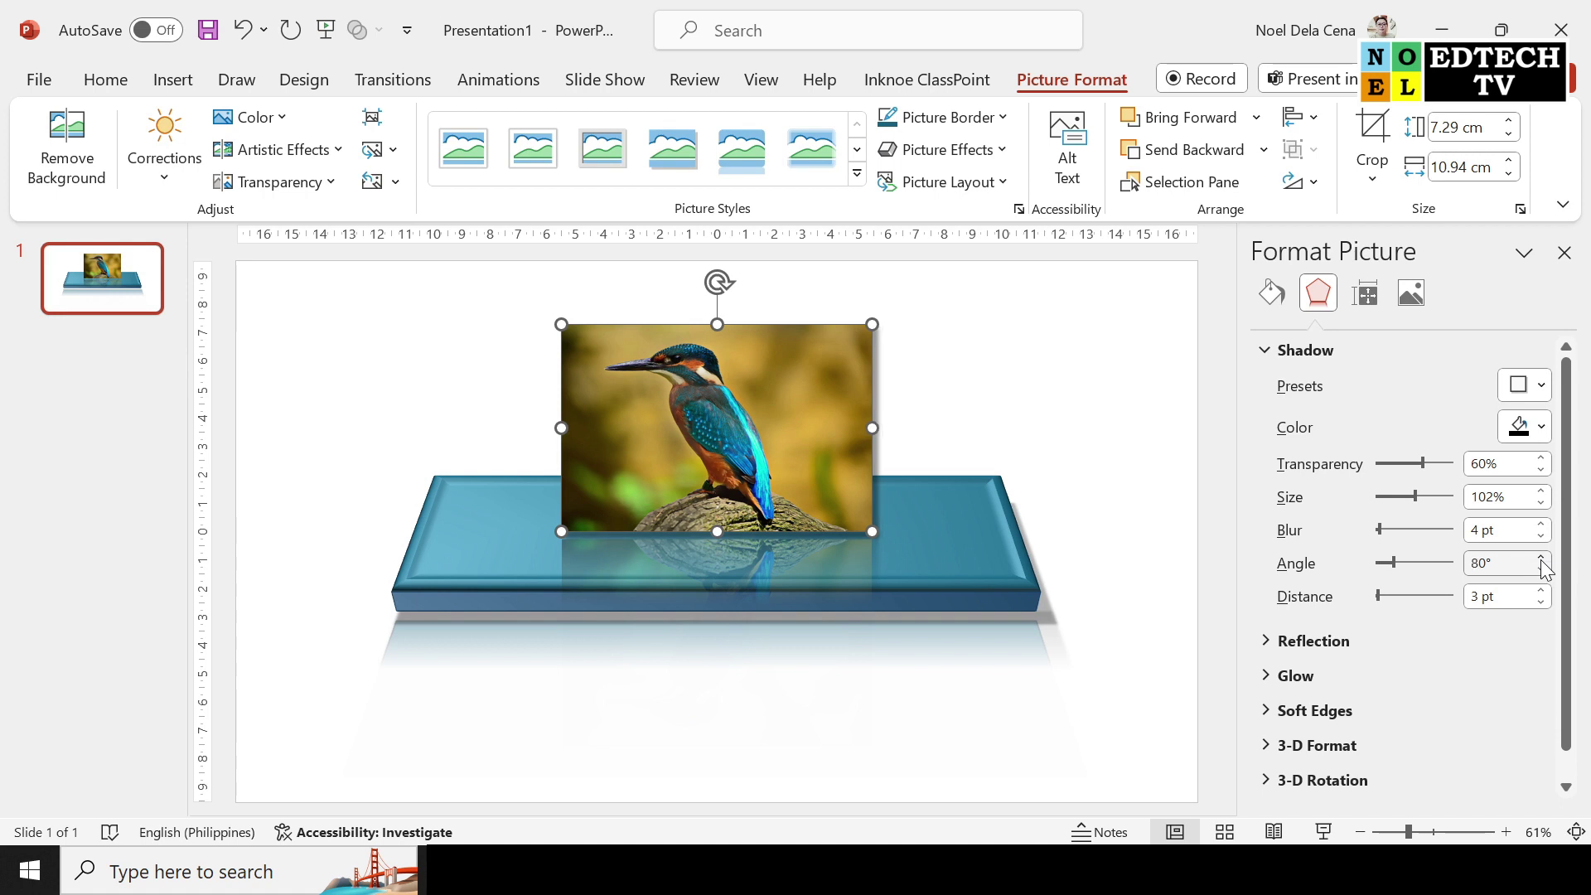
{"action": "left_click", "coordinate": [1264, 350]}
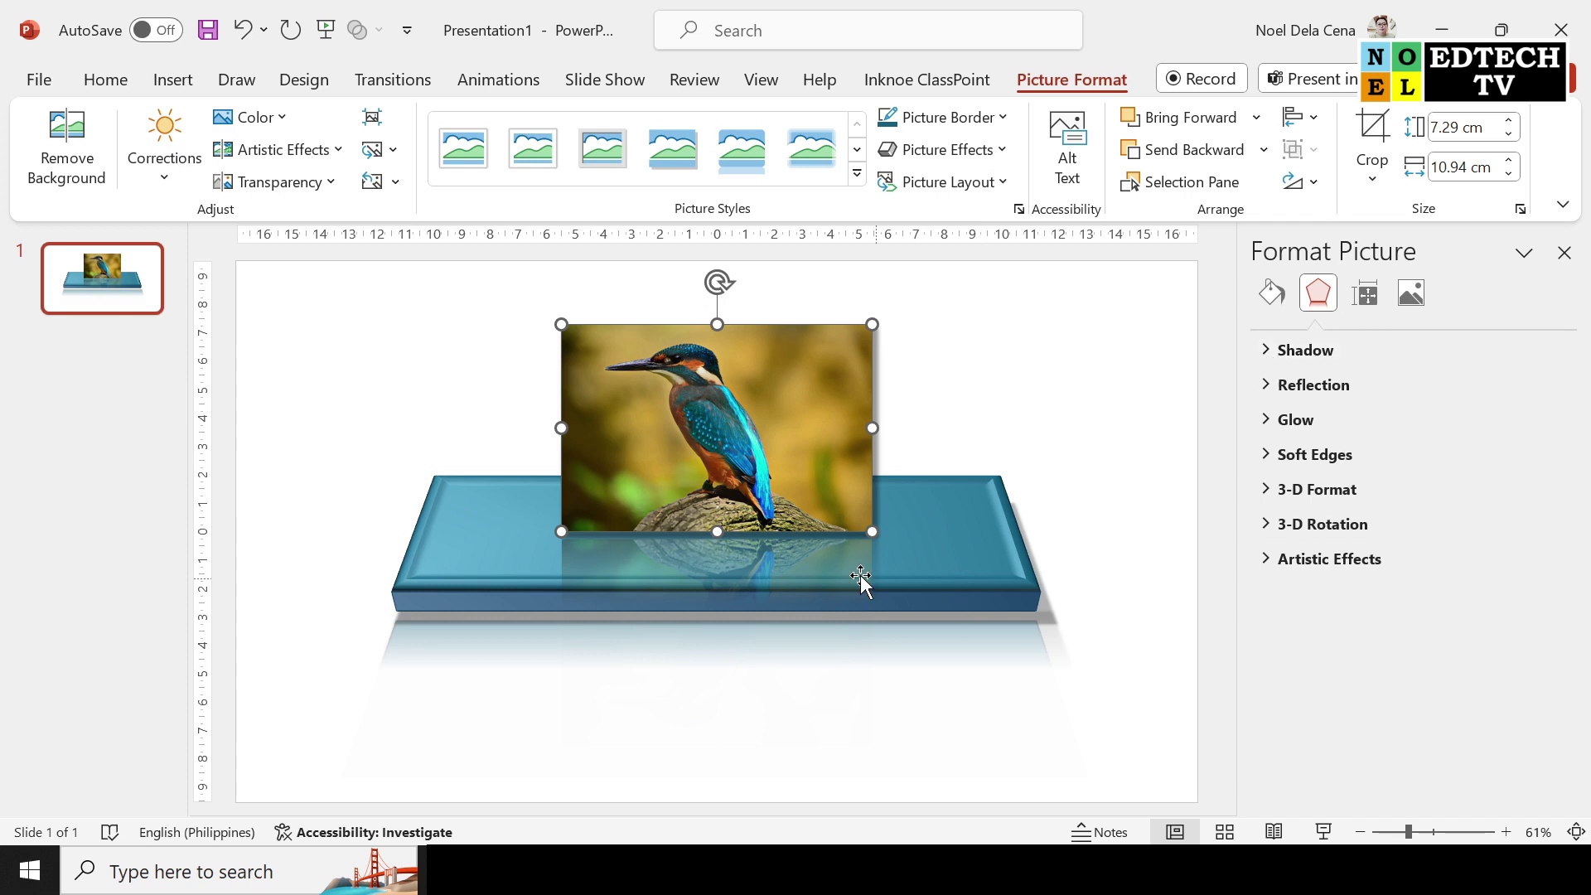
Step: Move the kingfisher photo and wood platform lower together, then insert a Blank layout slide
{"action": "left_click", "coordinate": [421, 318]}
{"action": "left_click_drag", "start_coordinate": [327, 285], "coordinate": [1118, 680]}
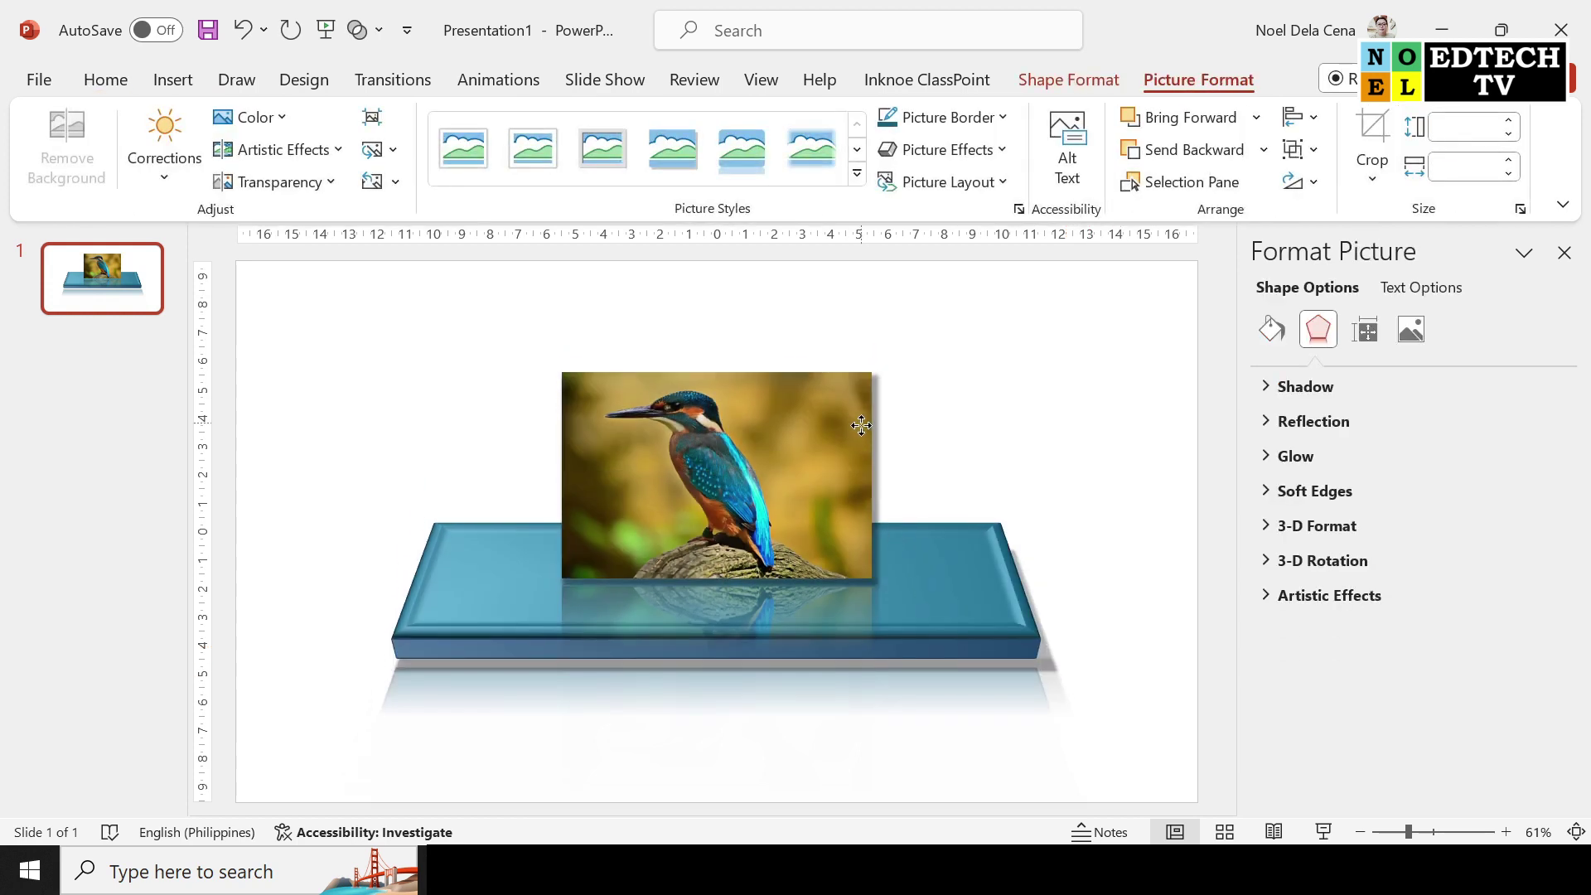
{"action": "left_click_drag", "start_coordinate": [864, 381], "coordinate": [865, 482]}
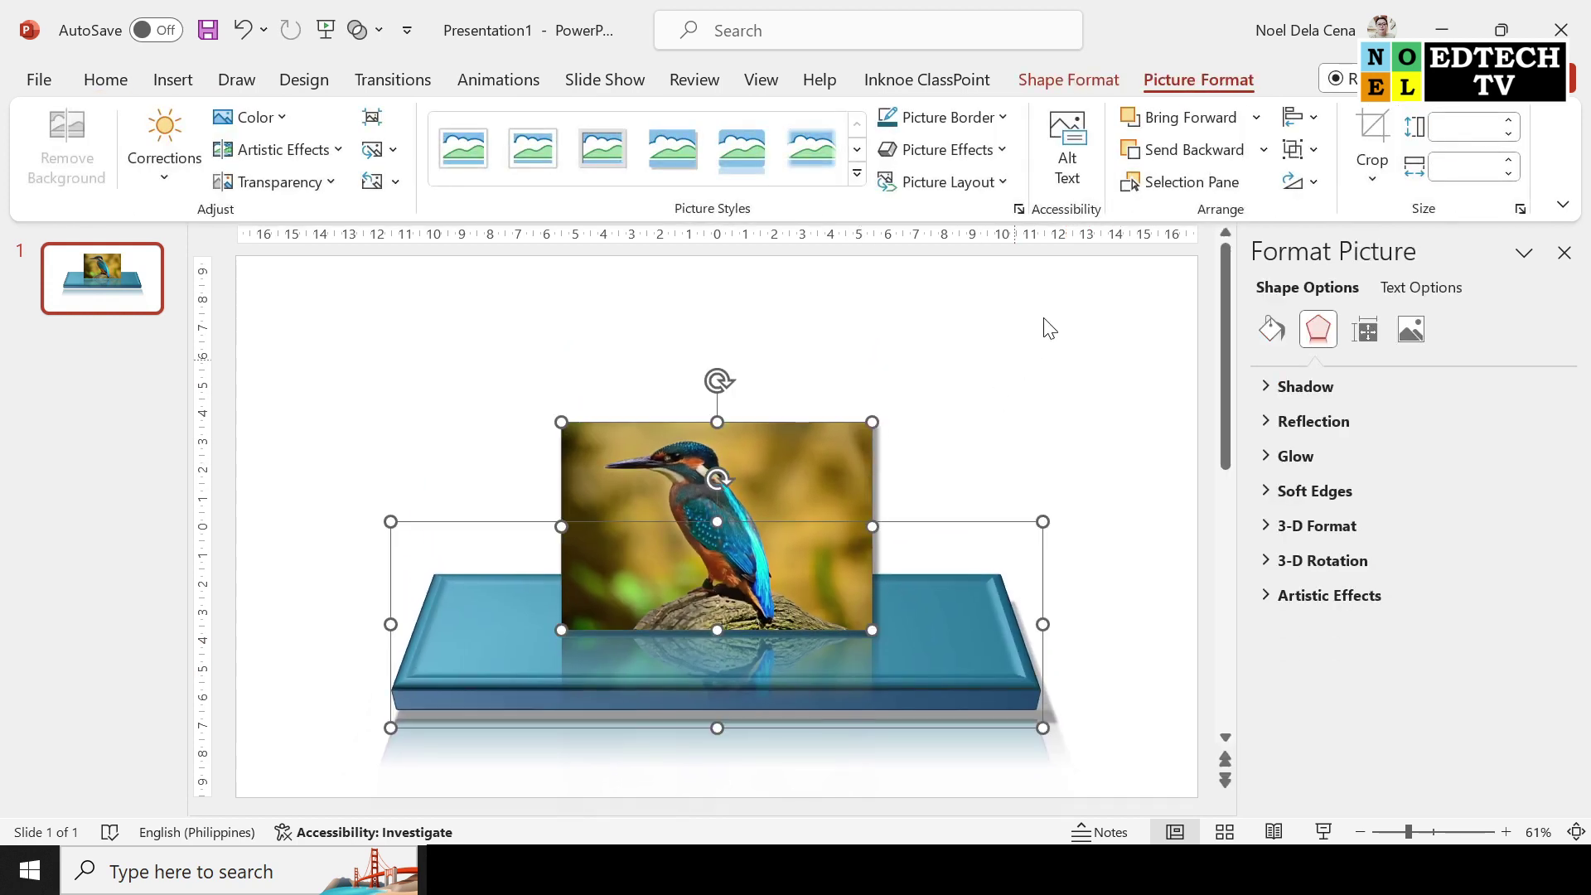
{"action": "left_click", "coordinate": [1075, 293]}
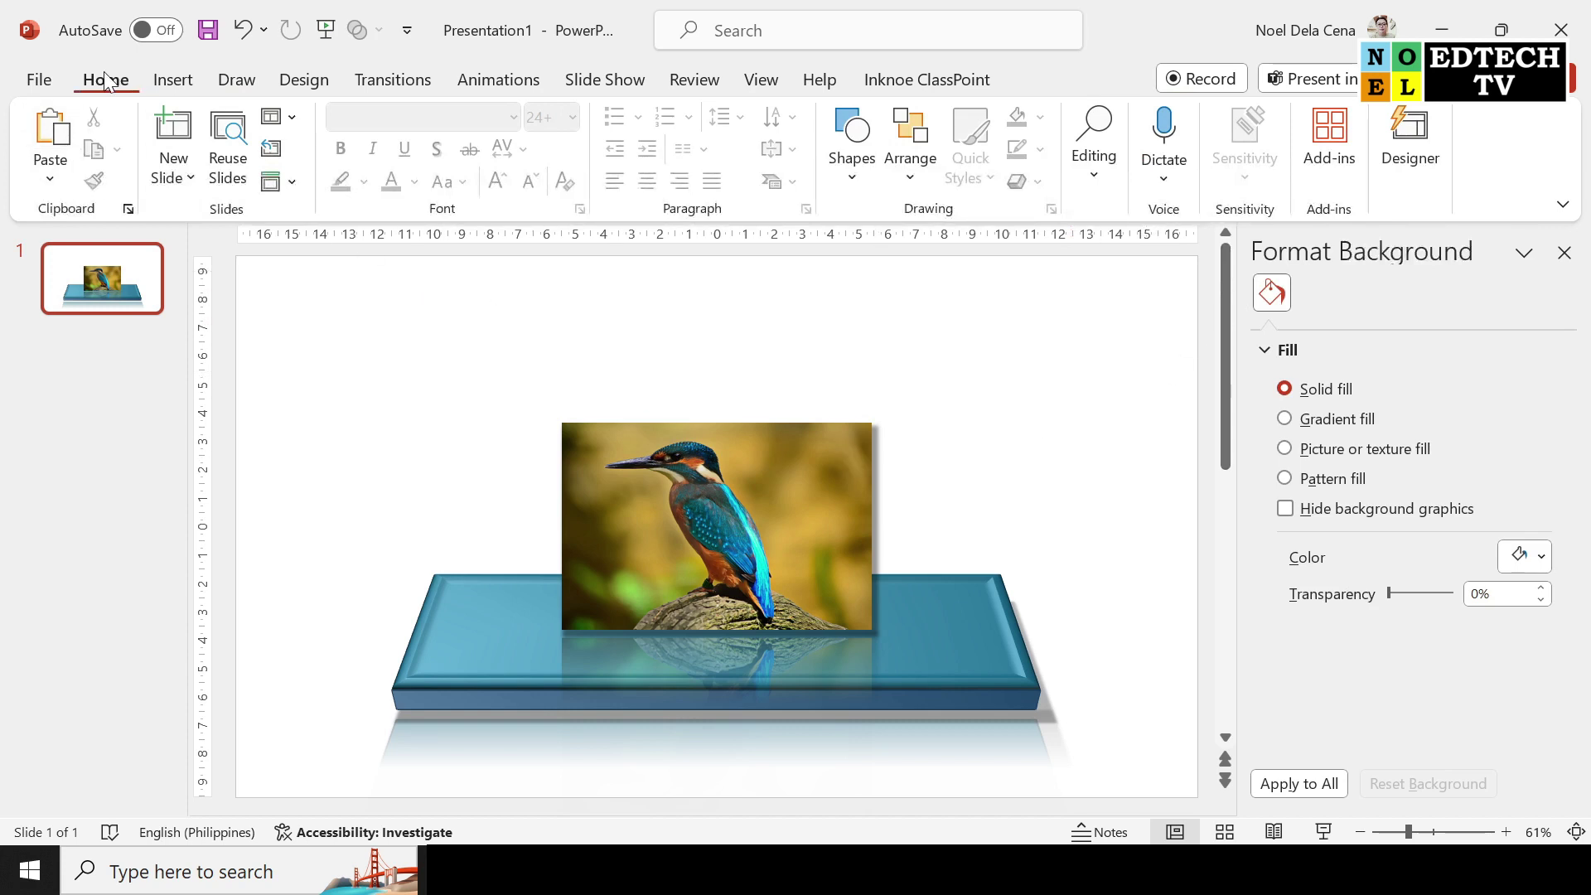
{"action": "left_click", "coordinate": [173, 173]}
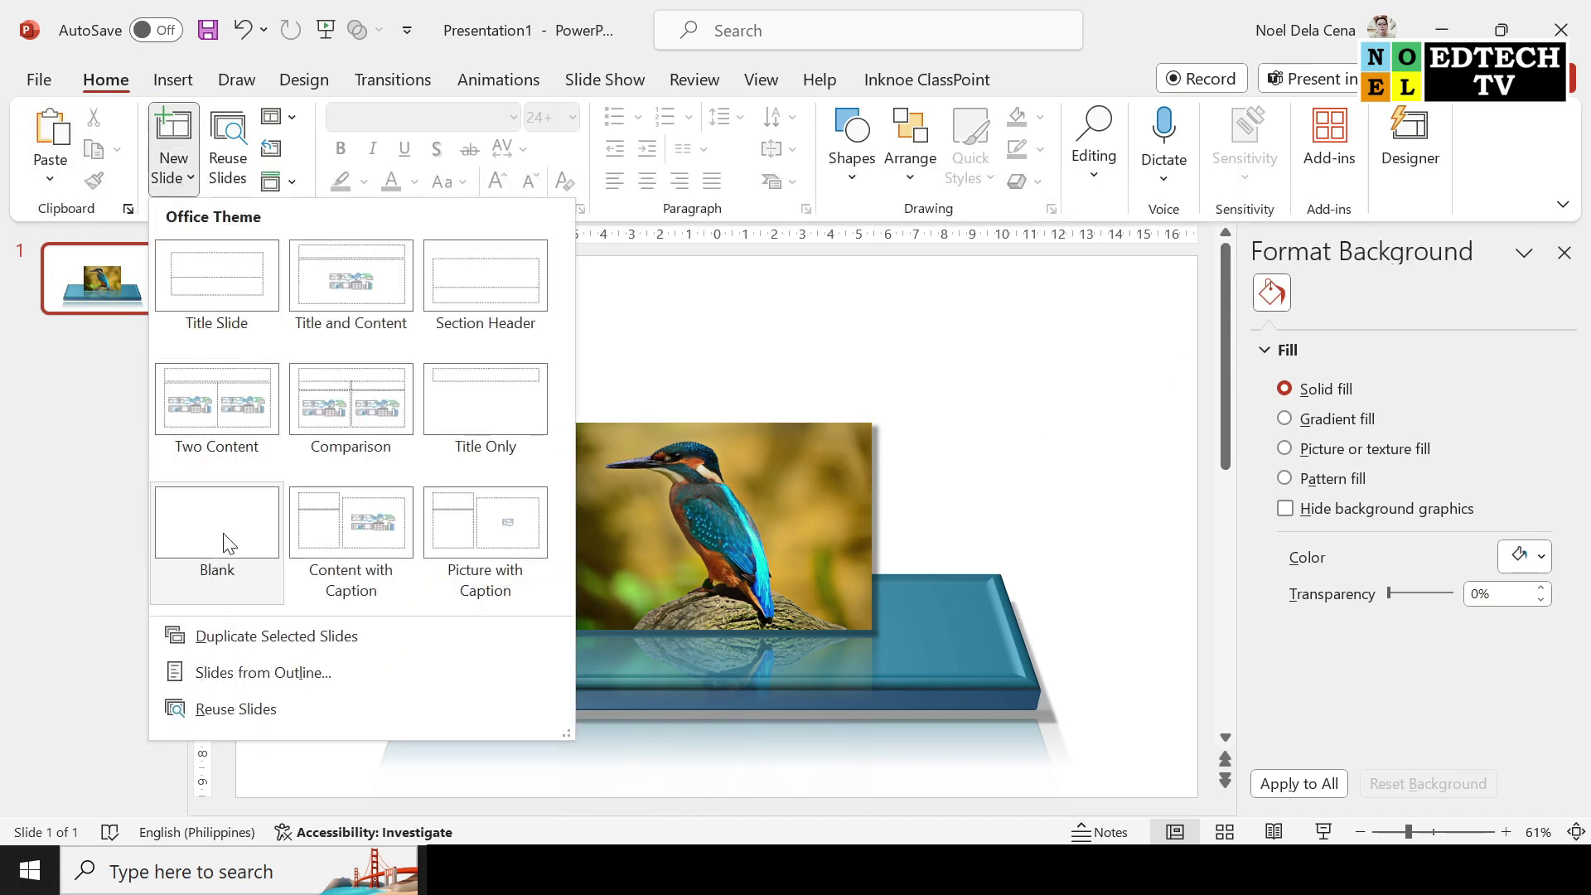
{"action": "left_click", "coordinate": [227, 543]}
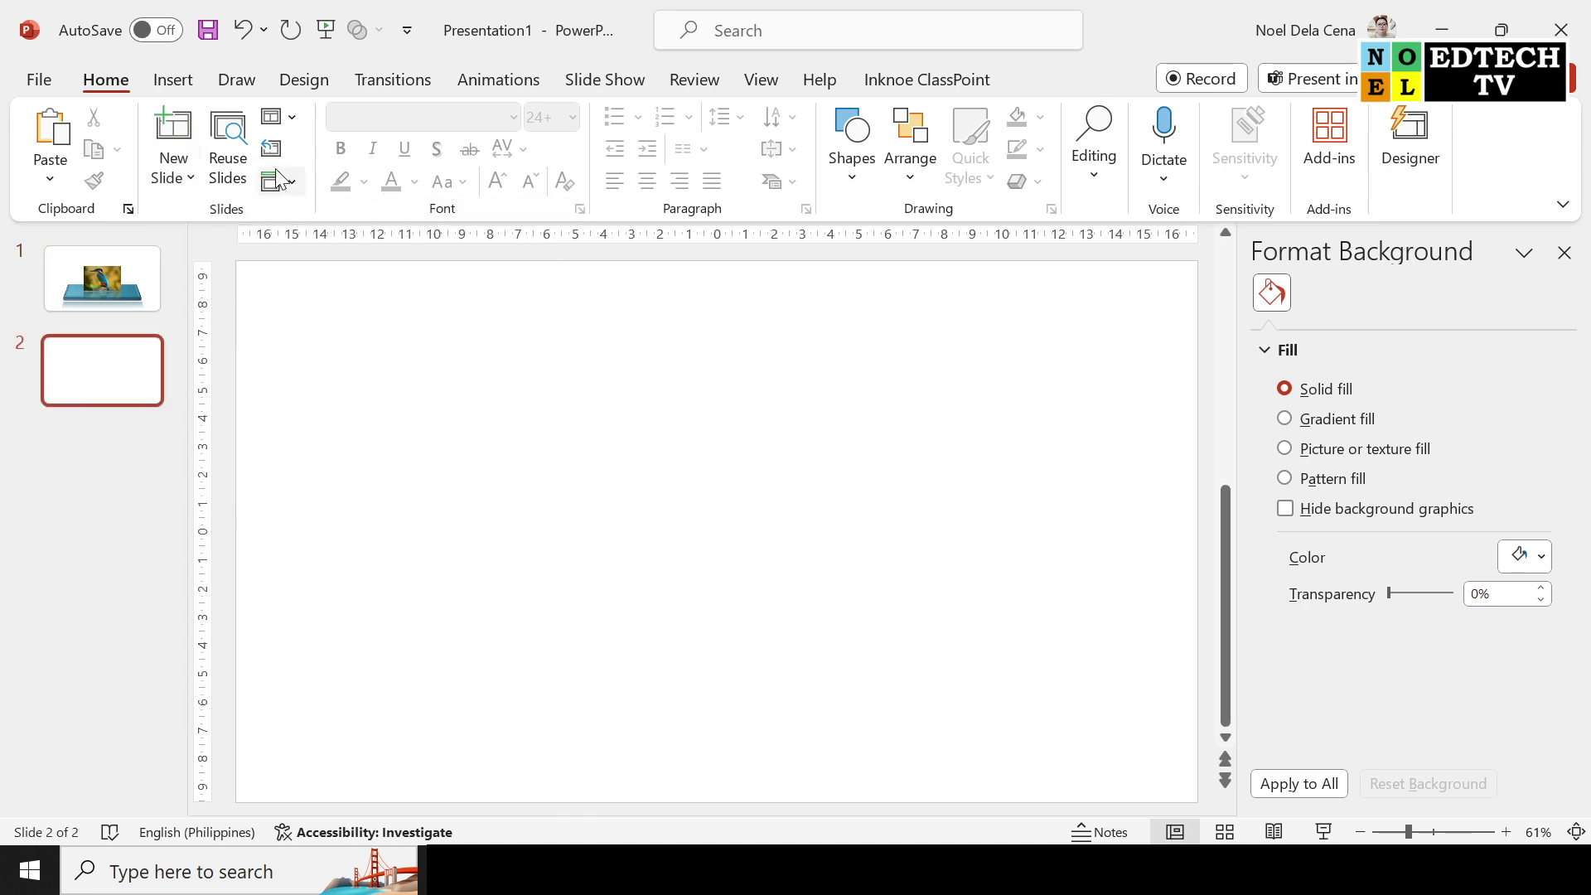
Step: Draw a Block Arc on slide 2, enlarge it to about 14.38 × 21.72 cm and move it lower
{"action": "left_click", "coordinate": [180, 80]}
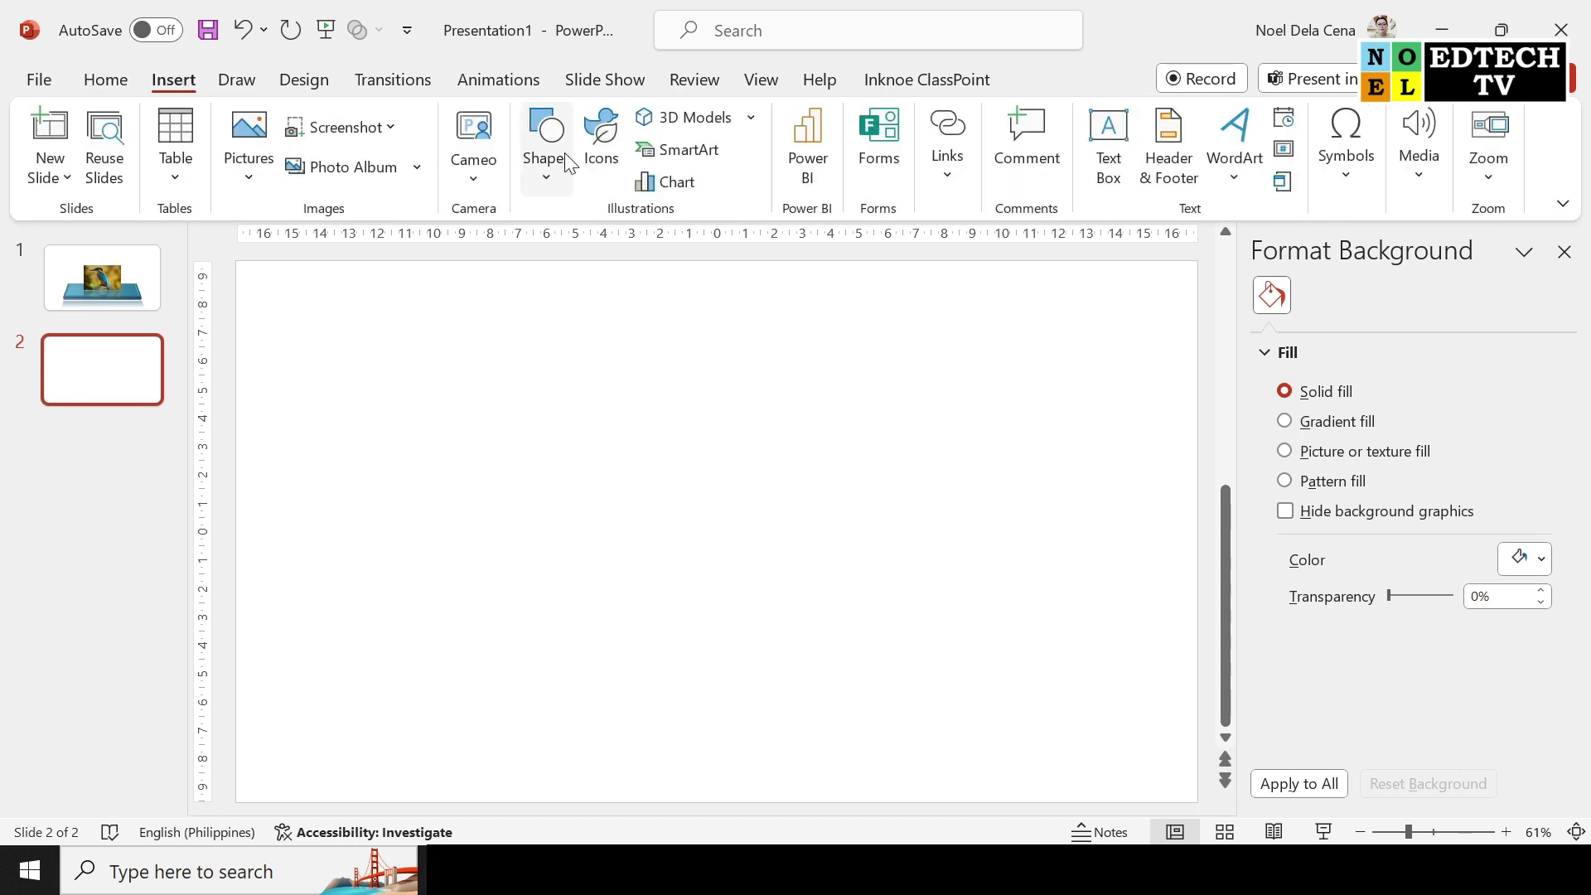
{"action": "left_click", "coordinate": [555, 187]}
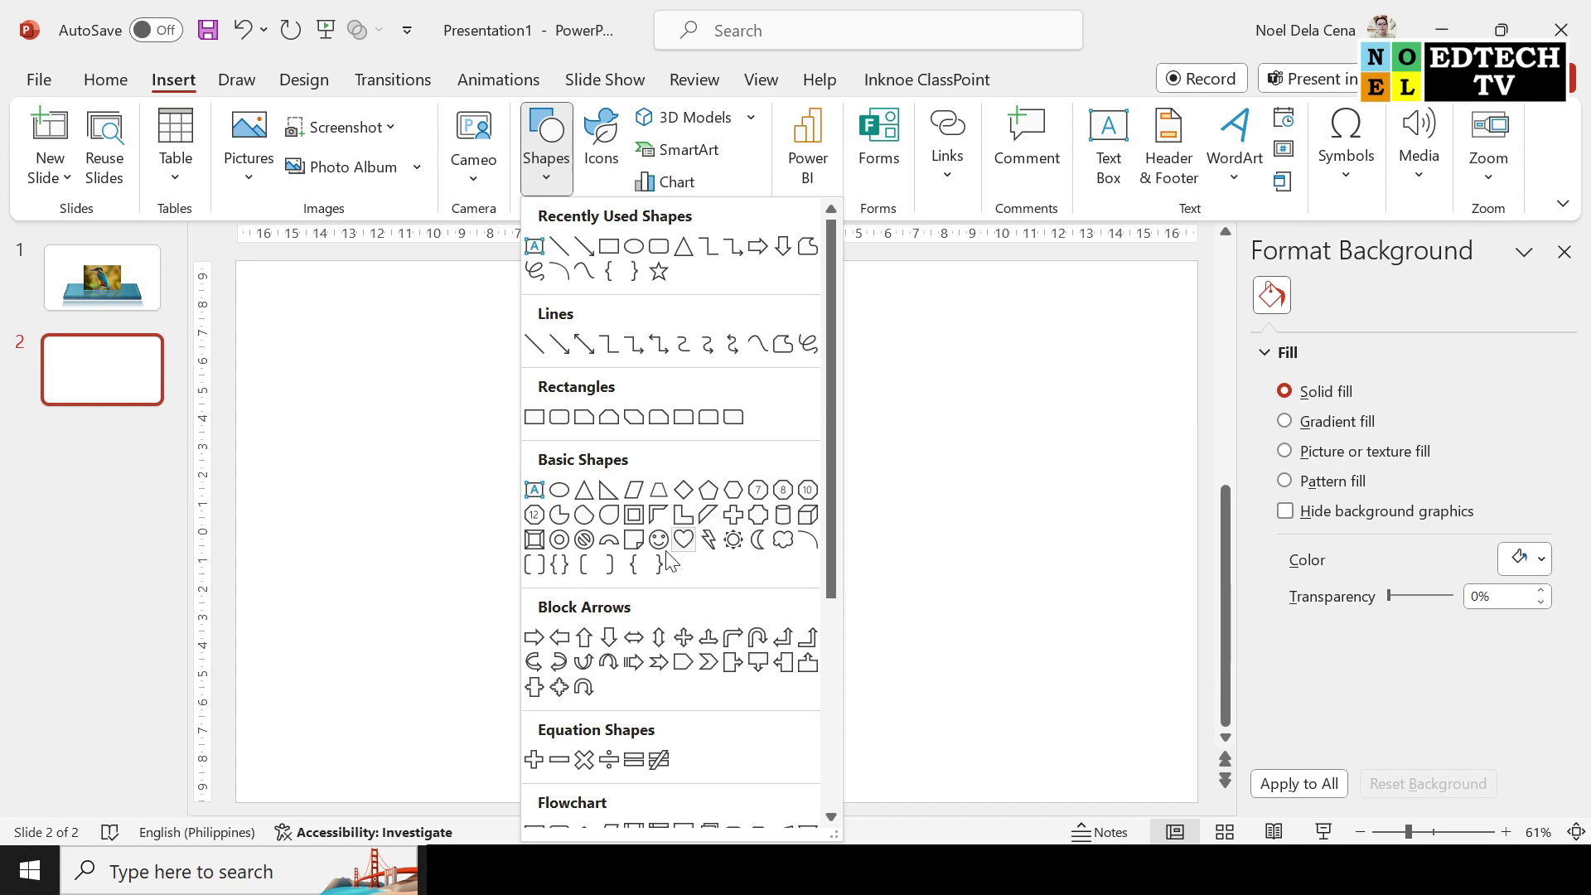
{"action": "left_click", "coordinate": [609, 540]}
{"action": "mouse_move", "coordinate": [398, 464]}
{"action": "left_mouse_down"}
{"action": "mouse_move", "coordinate": [852, 786]}
{"action": "mouse_move", "coordinate": [831, 799]}
{"action": "left_mouse_up"}
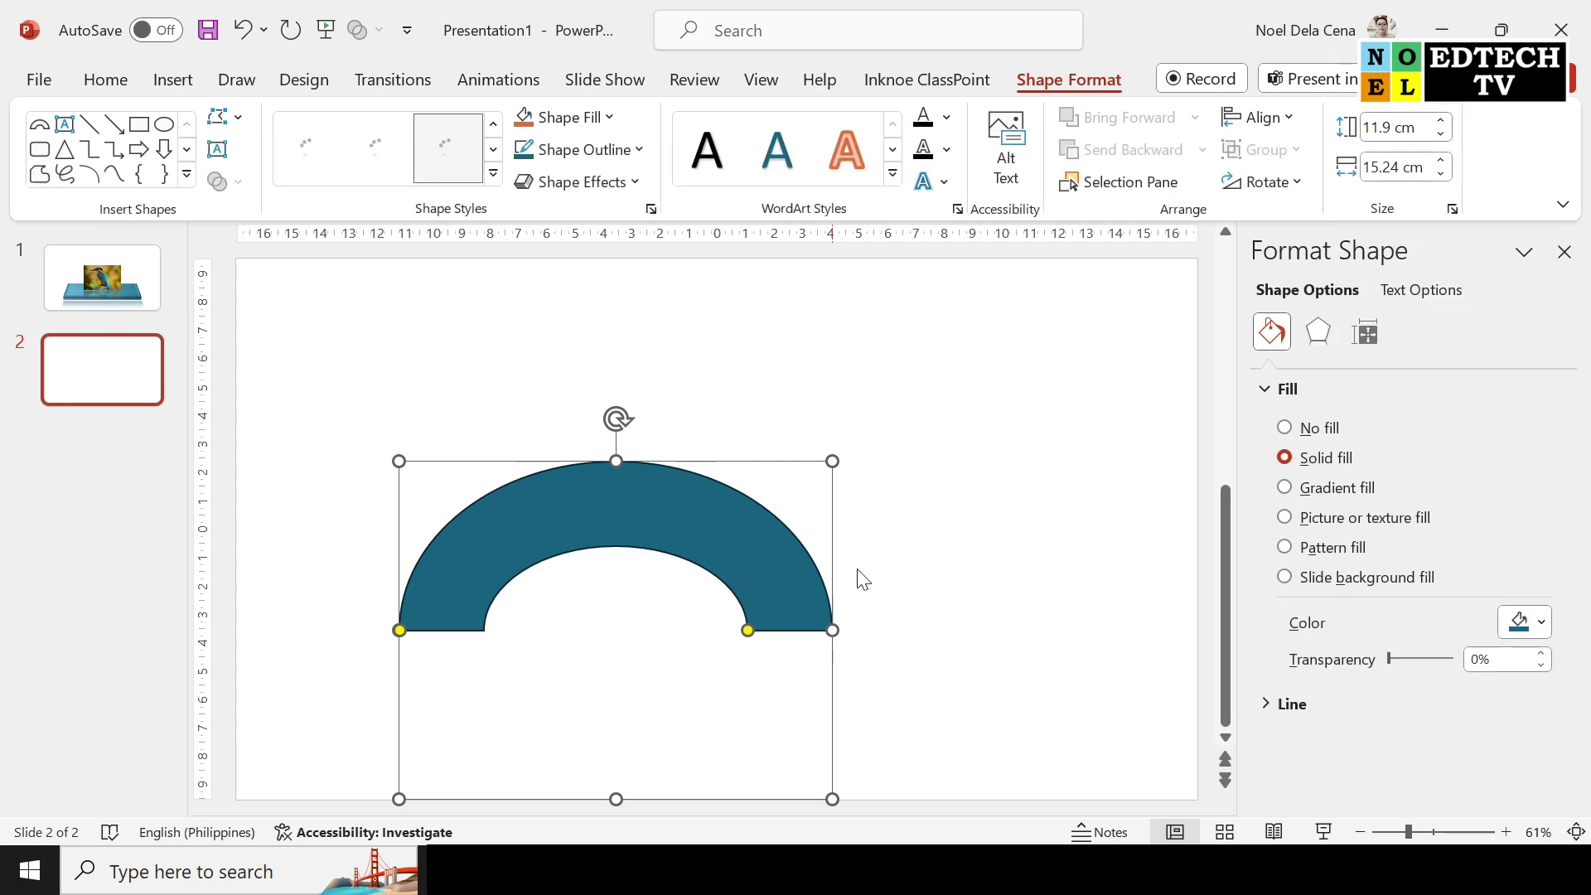
{"action": "left_click_drag", "start_coordinate": [834, 462], "coordinate": [1016, 395]}
{"action": "left_click_drag", "start_coordinate": [852, 486], "coordinate": [861, 578]}
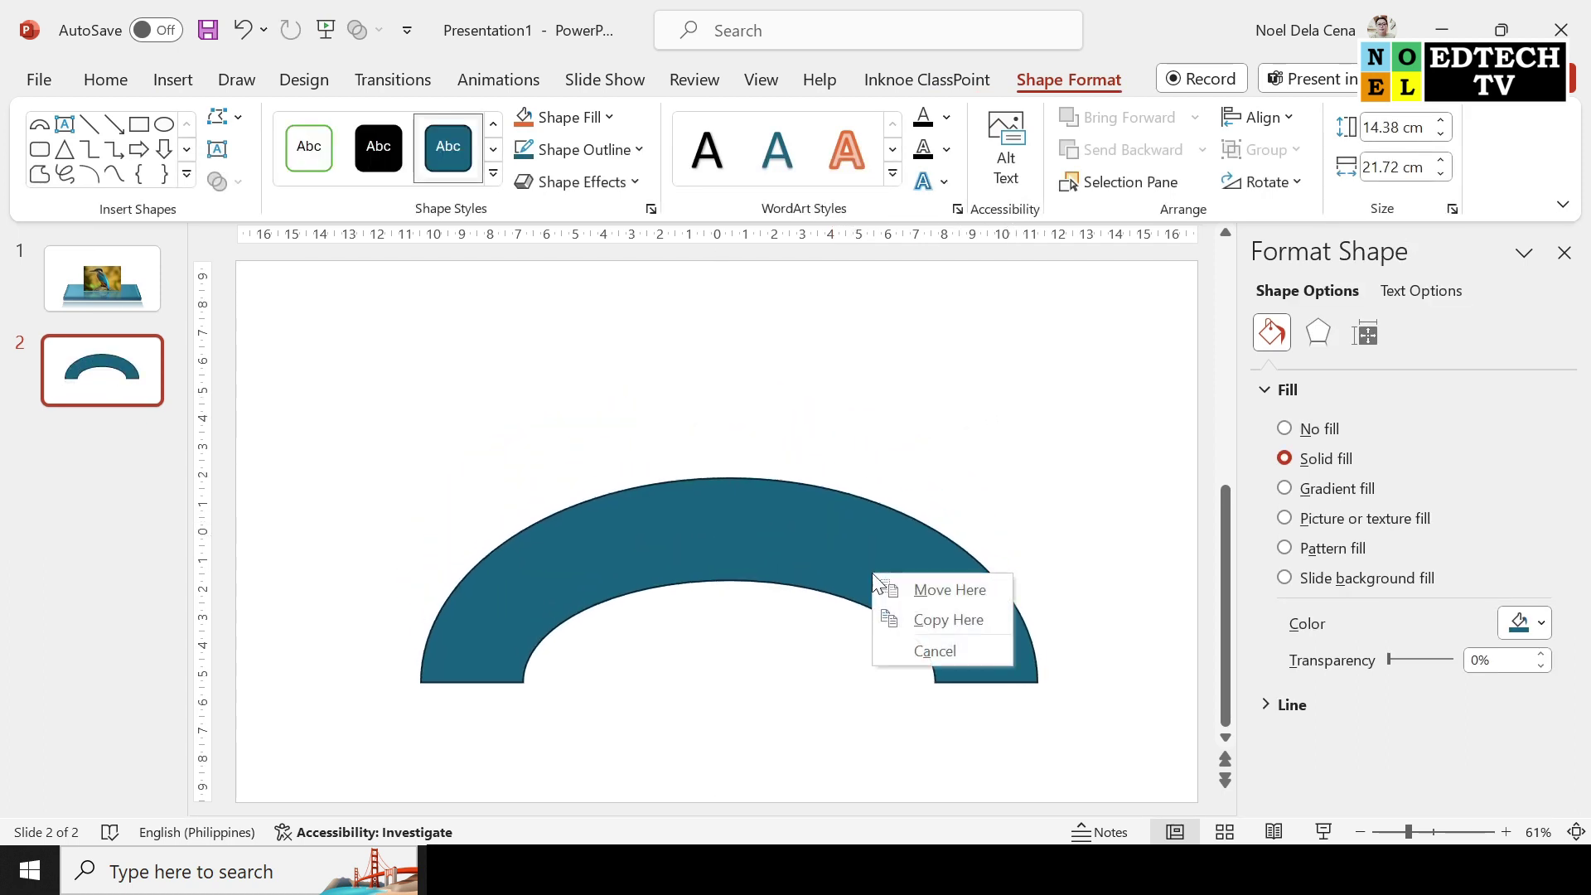
{"action": "left_click", "coordinate": [838, 482]}
{"action": "left_click_drag", "start_coordinate": [839, 482], "coordinate": [828, 539]}
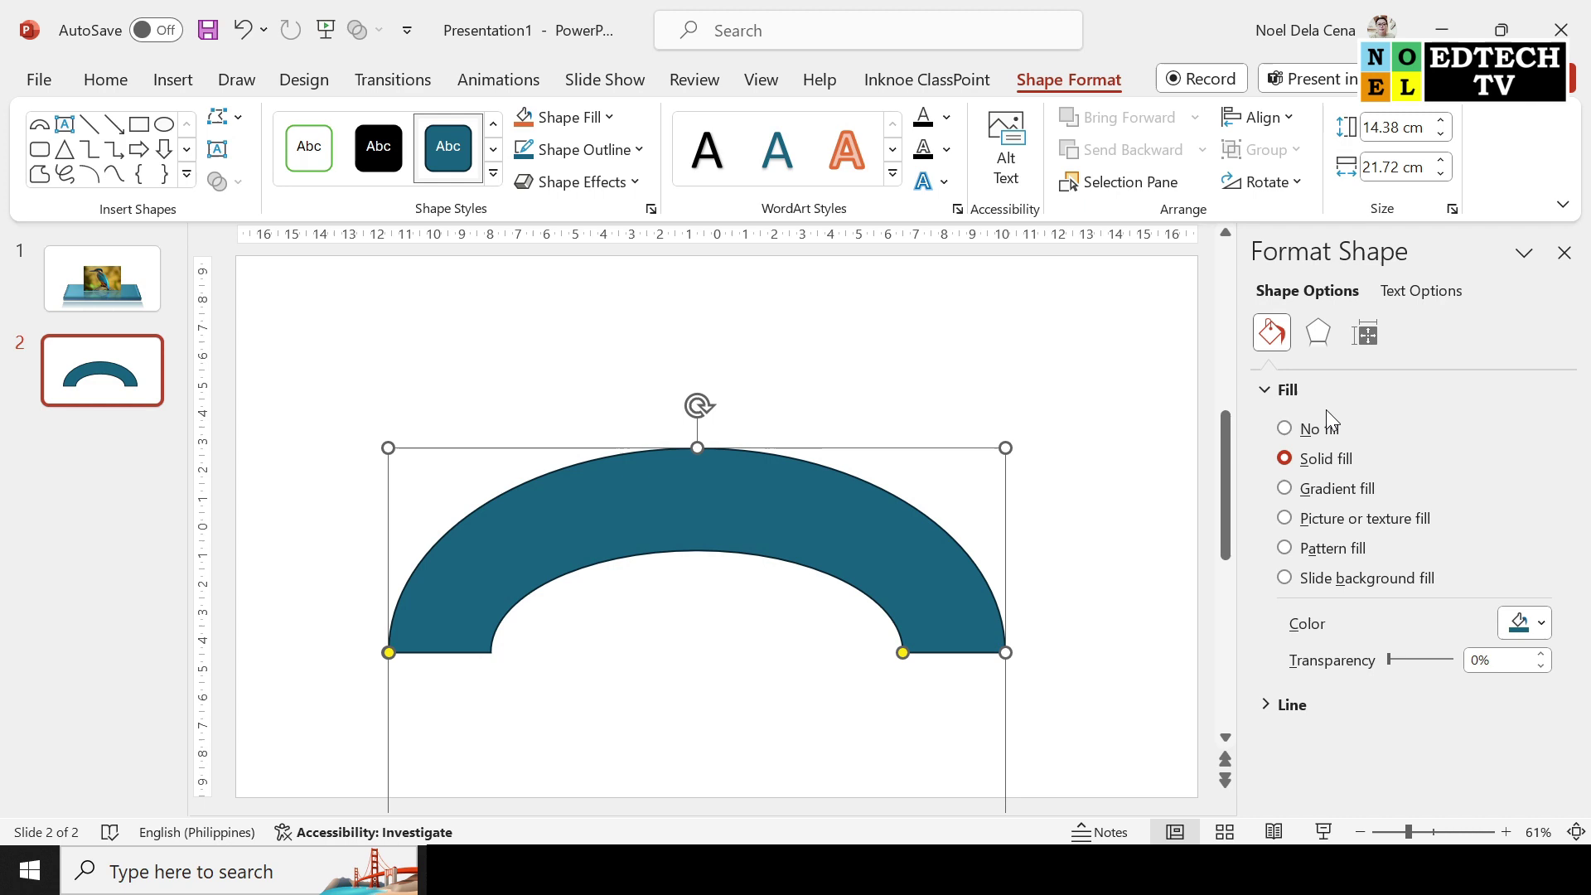
Step: Apply the Perspective: Relaxed Moderately 3-D rotation preset to the block arc
{"action": "left_click", "coordinate": [1314, 336]}
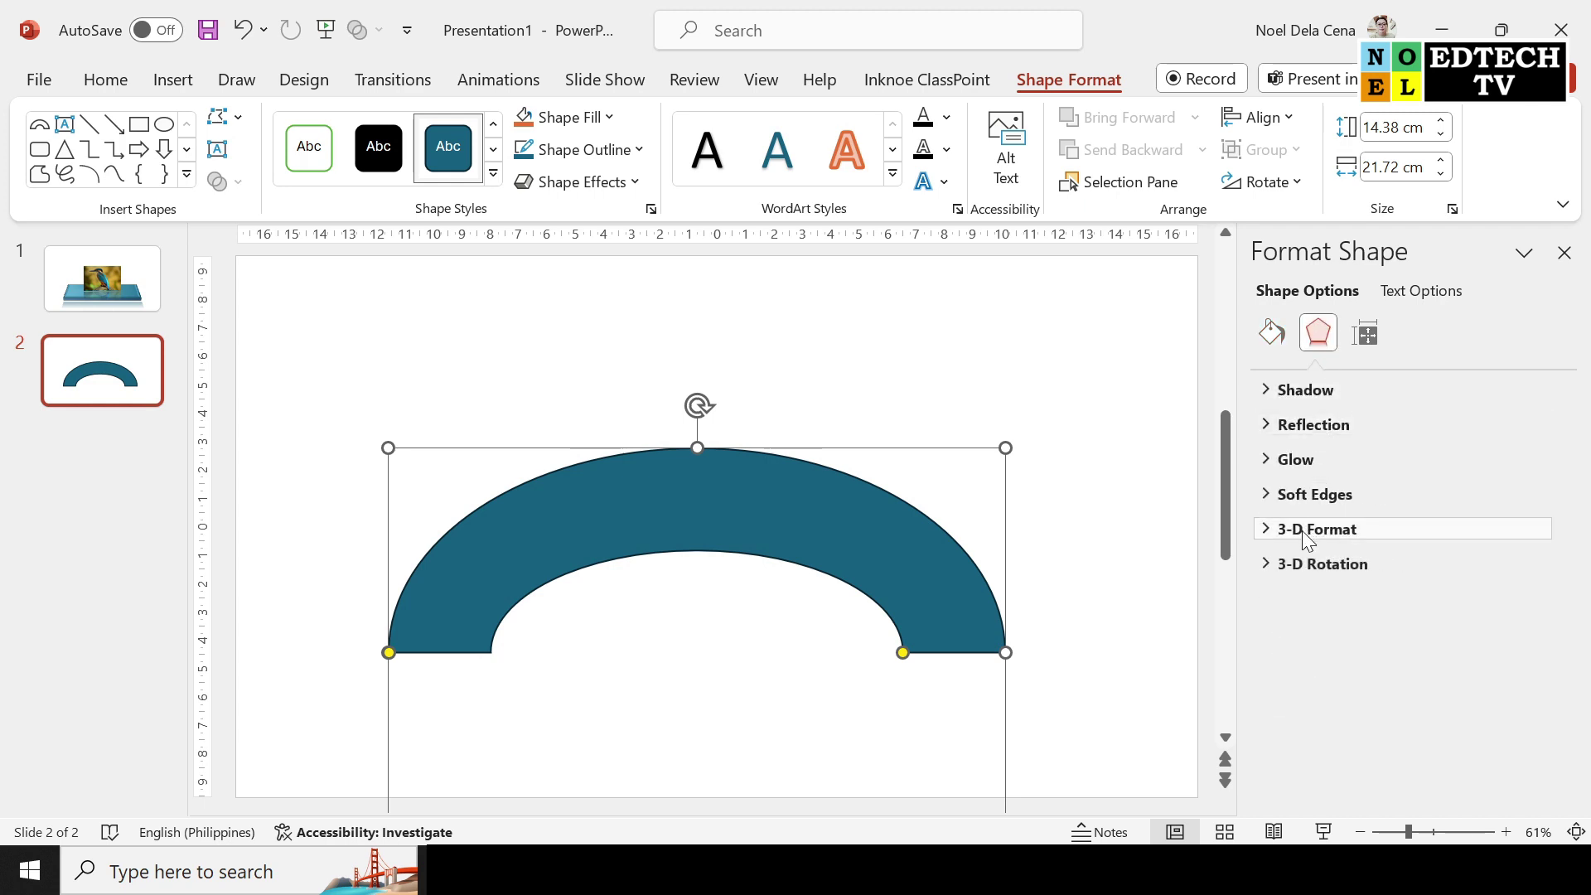
{"action": "left_click", "coordinate": [1265, 566]}
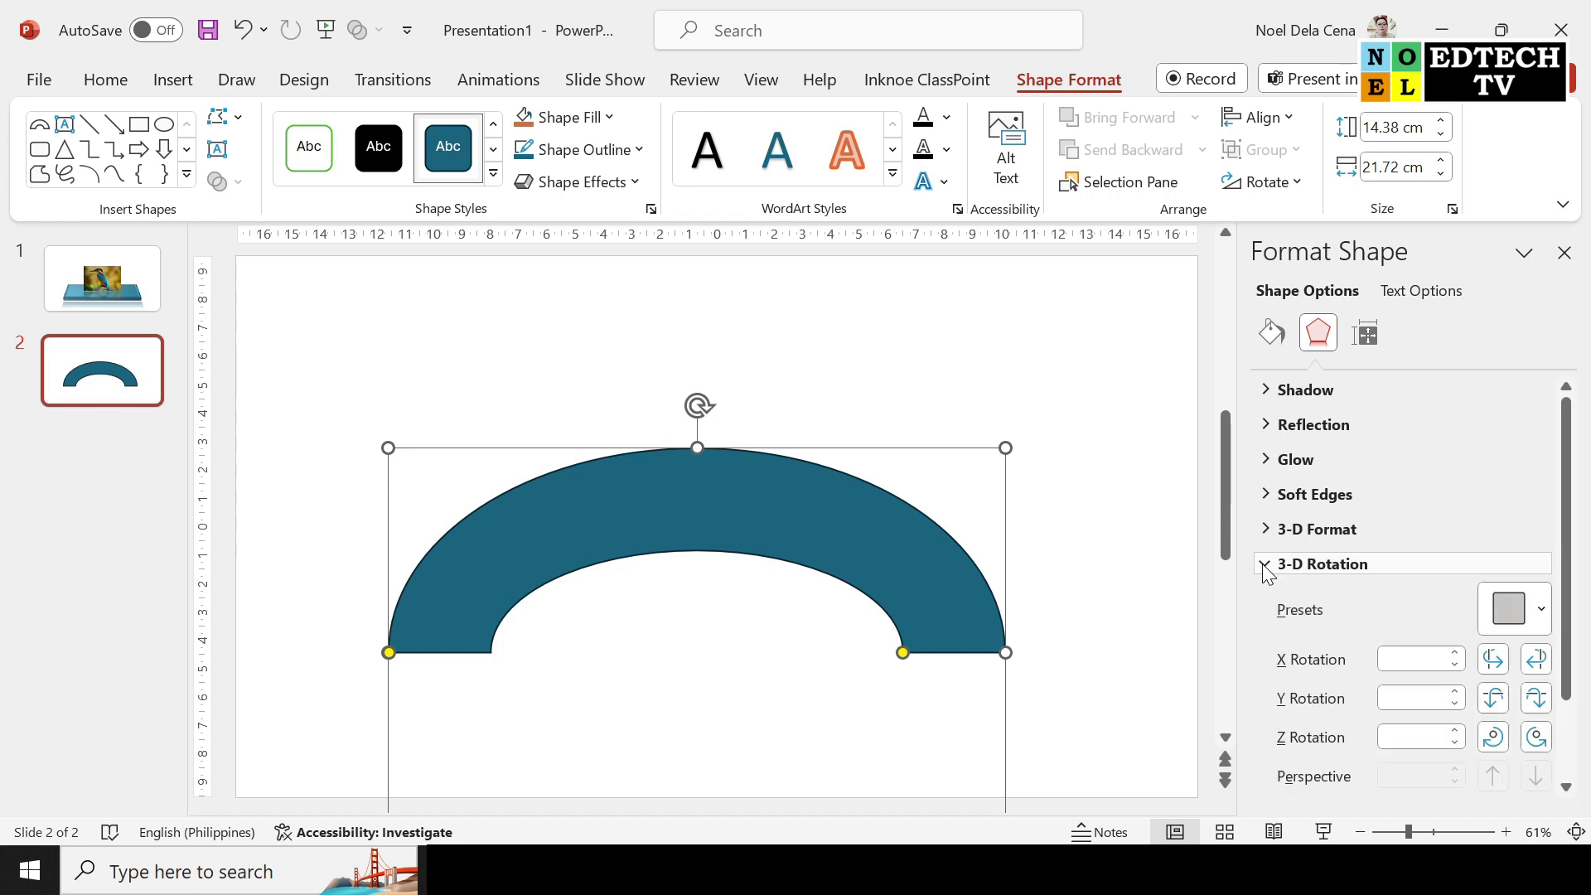
{"action": "left_click", "coordinate": [1526, 613]}
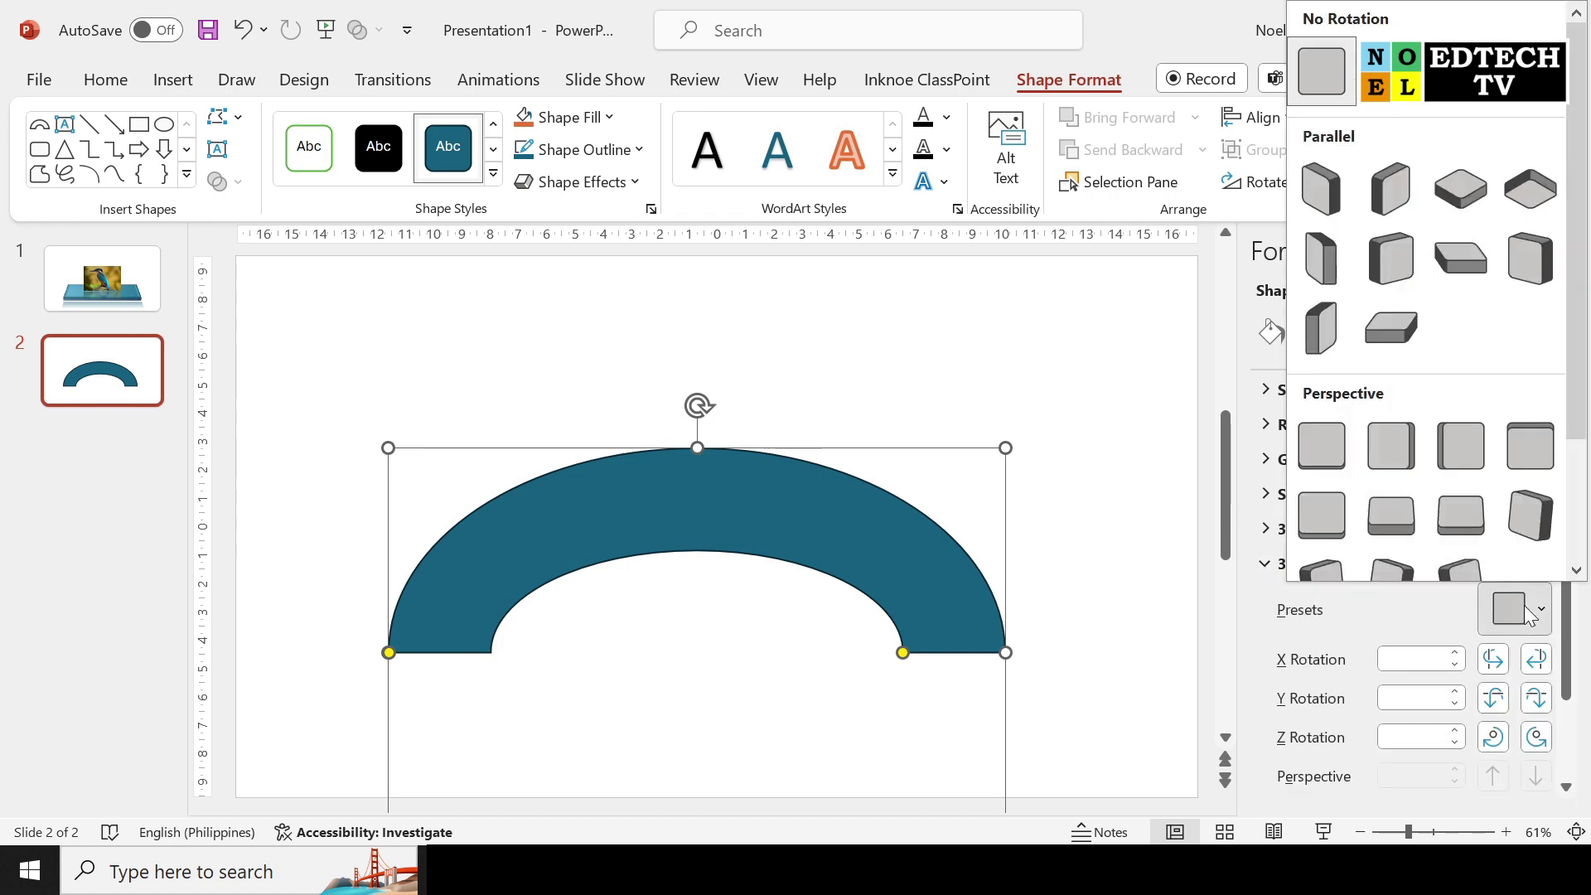
{"action": "scroll", "coordinate": [1504, 420], "scroll_direction": "down", "scroll_amount": 2}
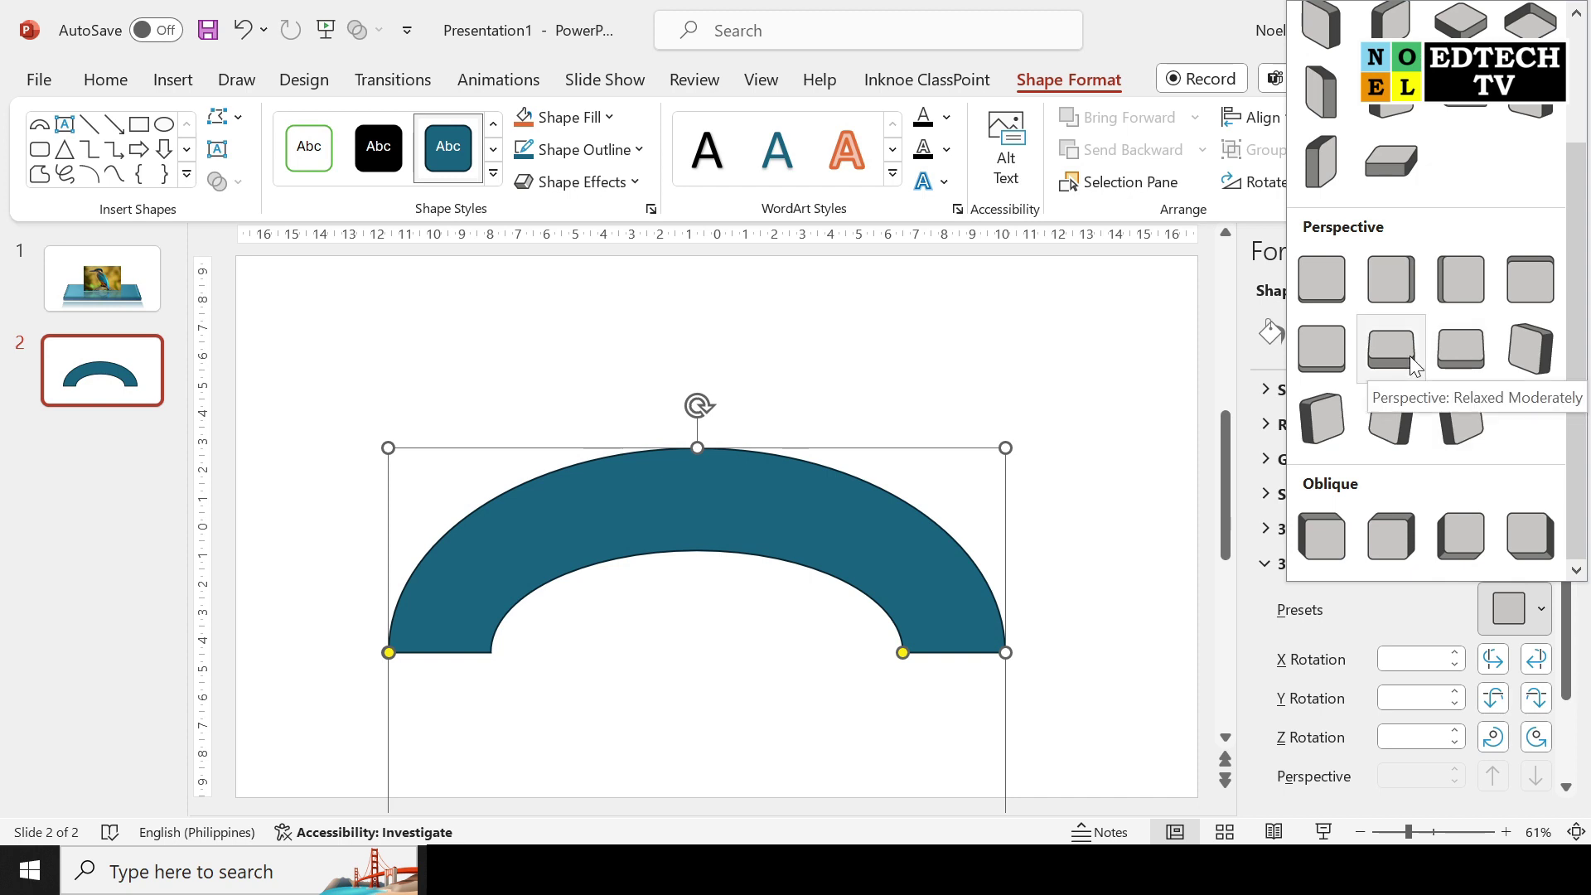
{"action": "left_click", "coordinate": [1464, 356]}
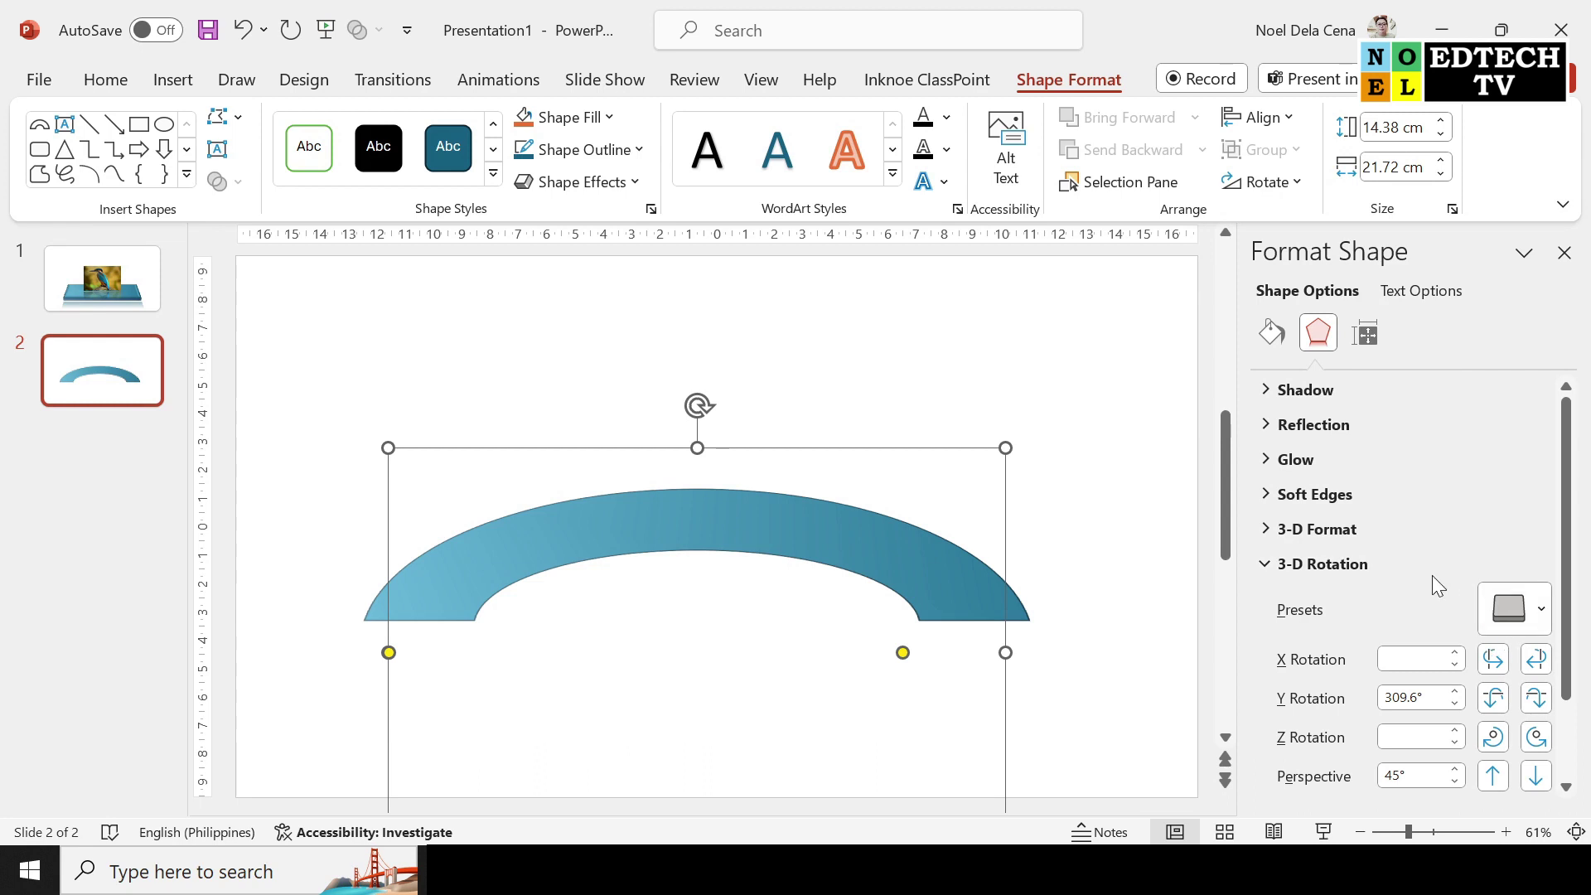
{"action": "left_click", "coordinate": [1261, 565]}
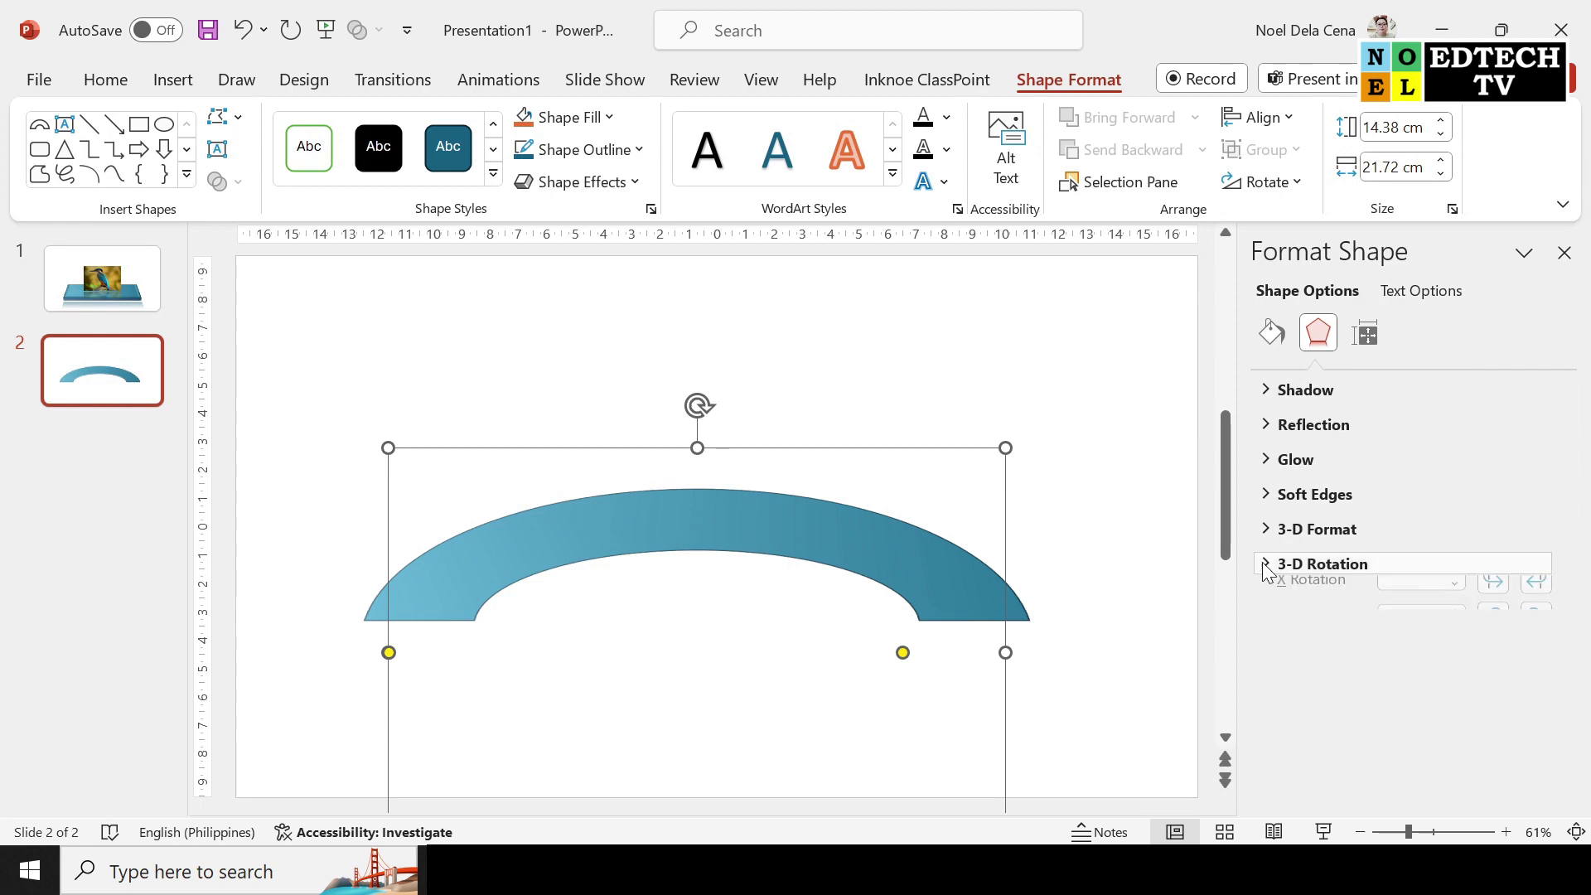
Step: Give the arc a 6 pt top bevel and a bevelled bottom edge
{"action": "left_click", "coordinate": [1268, 530]}
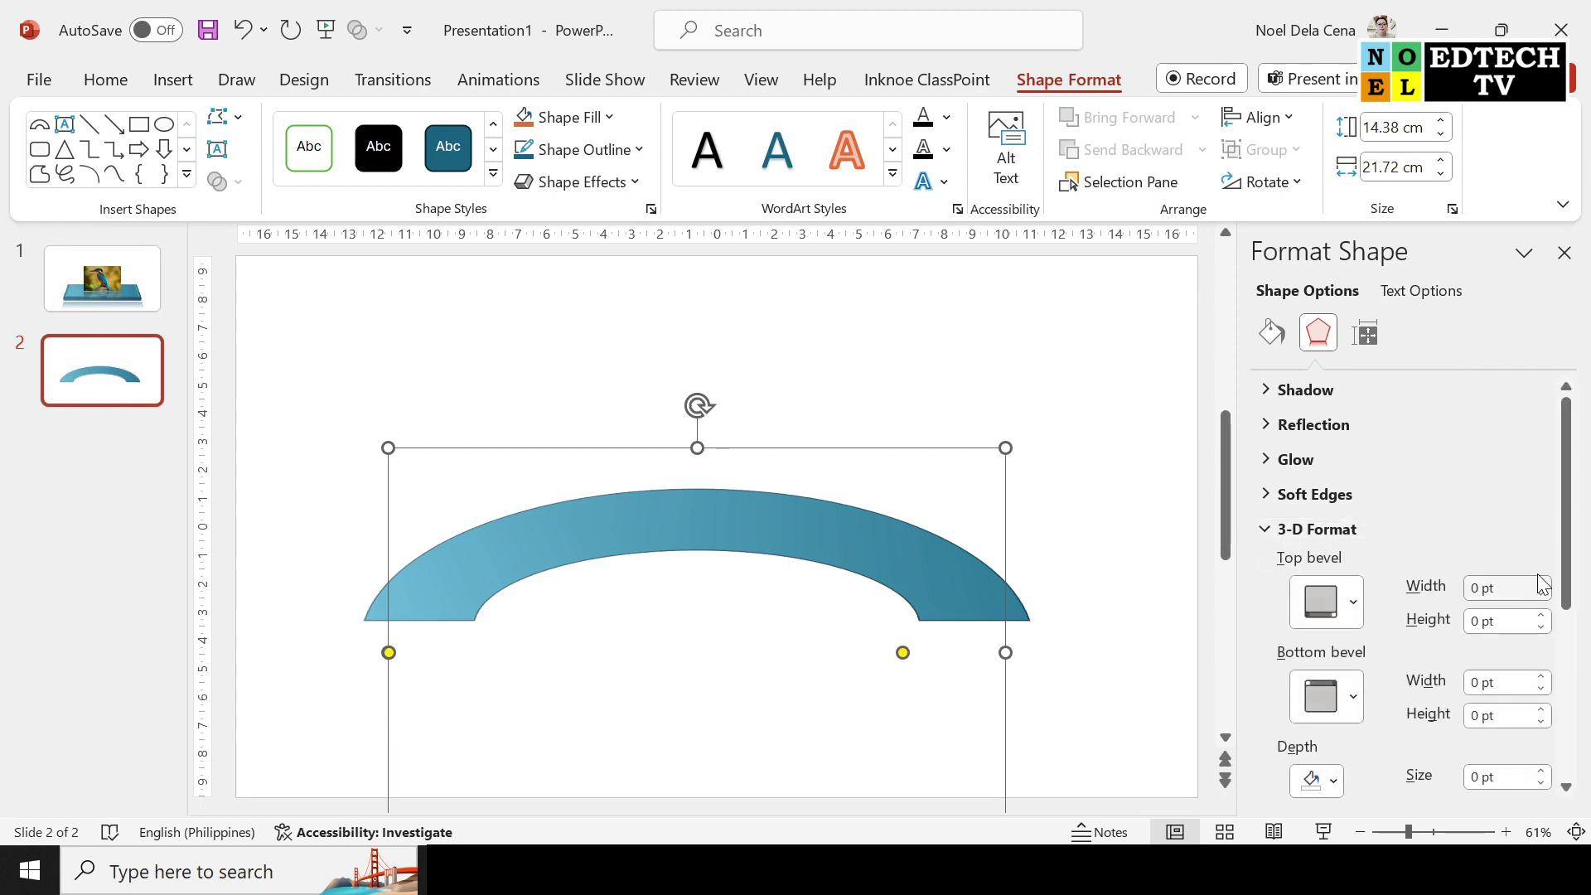
{"action": "scroll", "coordinate": [1543, 584], "scroll_direction": "down", "scroll_amount": 2}
{"action": "left_click", "coordinate": [1346, 545]}
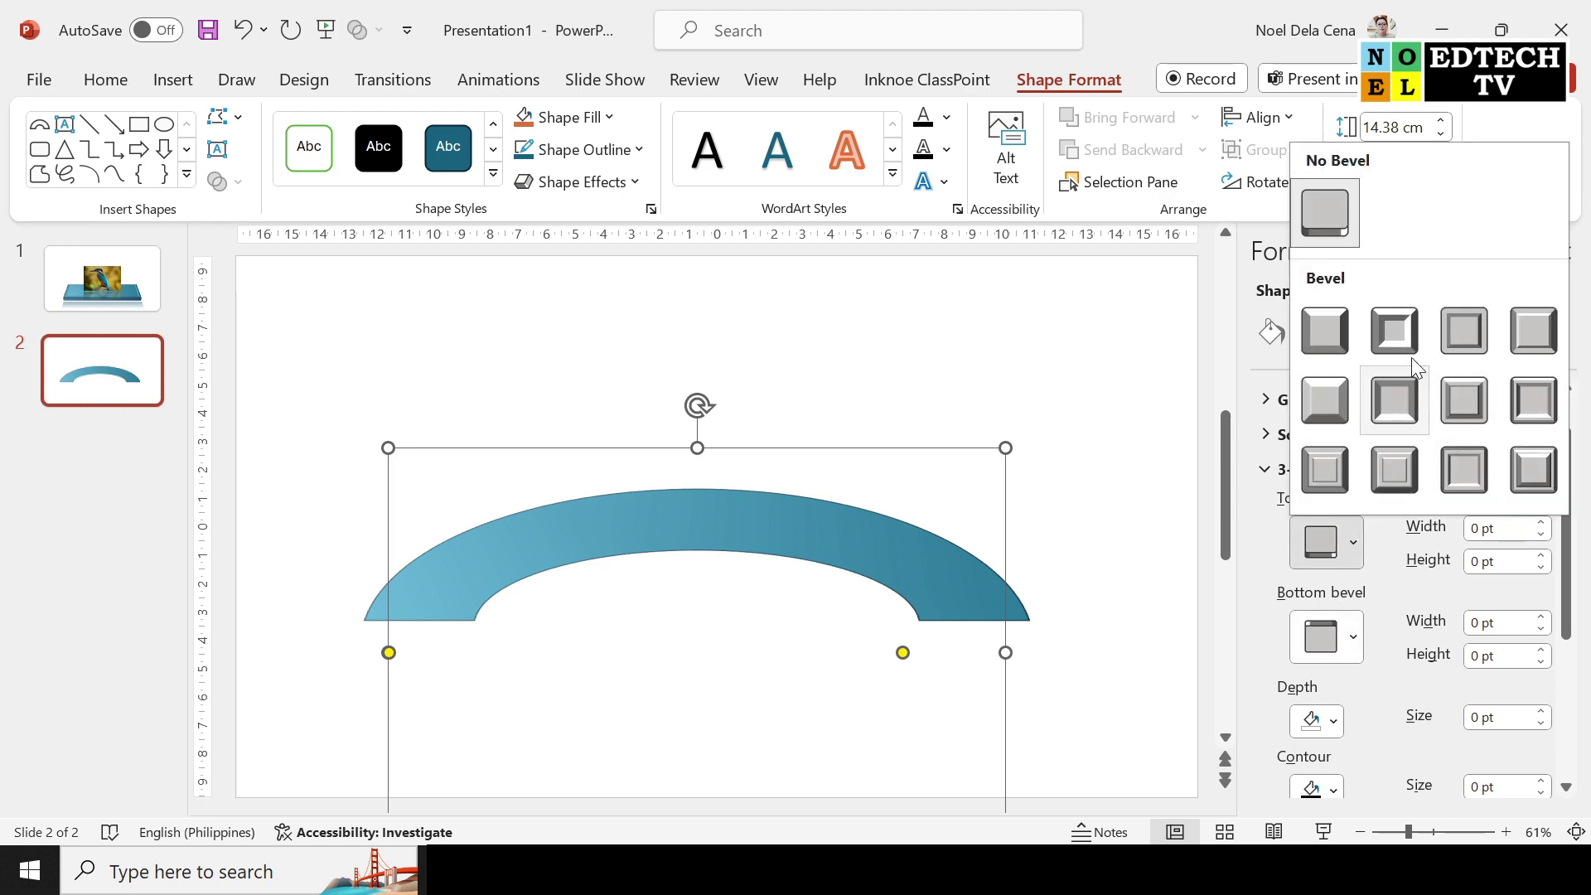
{"action": "left_click", "coordinate": [1394, 332]}
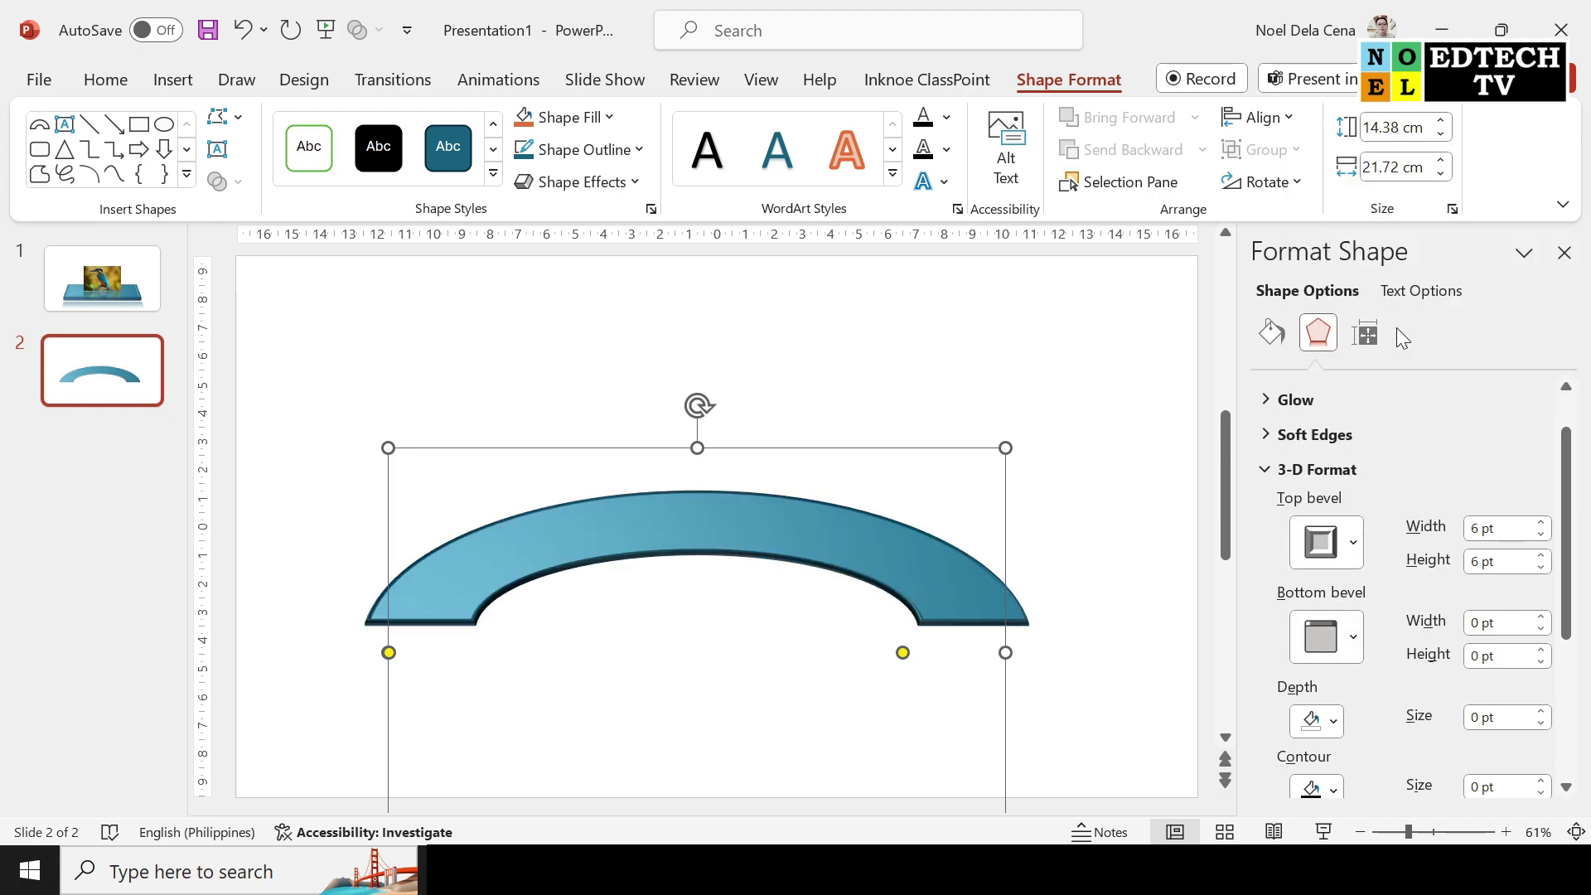
{"action": "left_click", "coordinate": [1337, 657]}
{"action": "left_click", "coordinate": [1399, 422]}
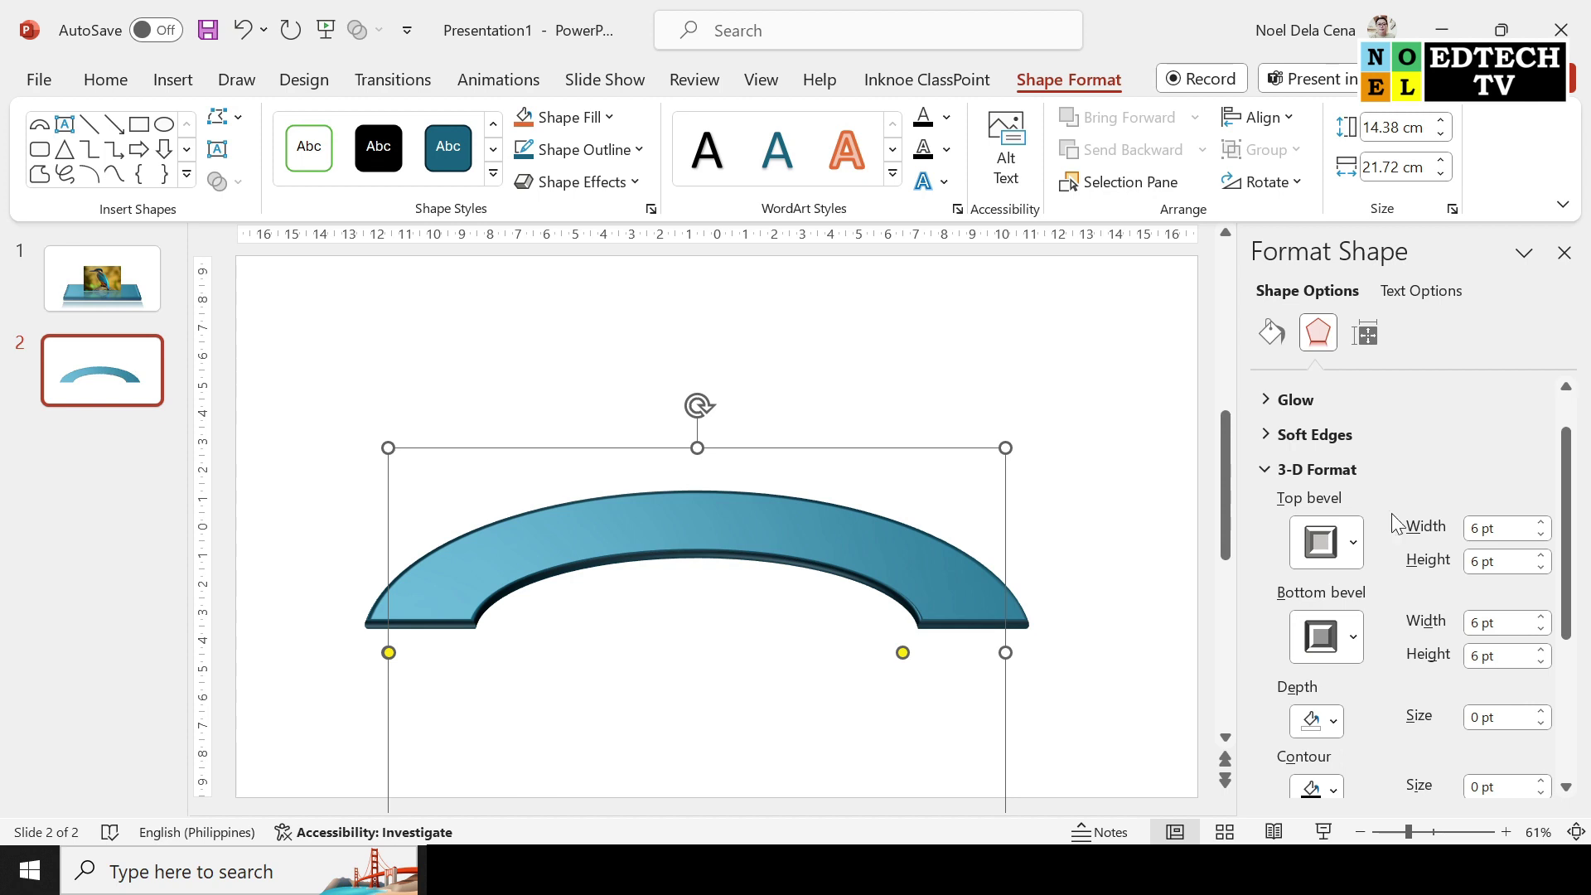
Step: Make the arc's 3-D depth dark blue at 29.5 pt
{"action": "left_click", "coordinate": [1333, 720]}
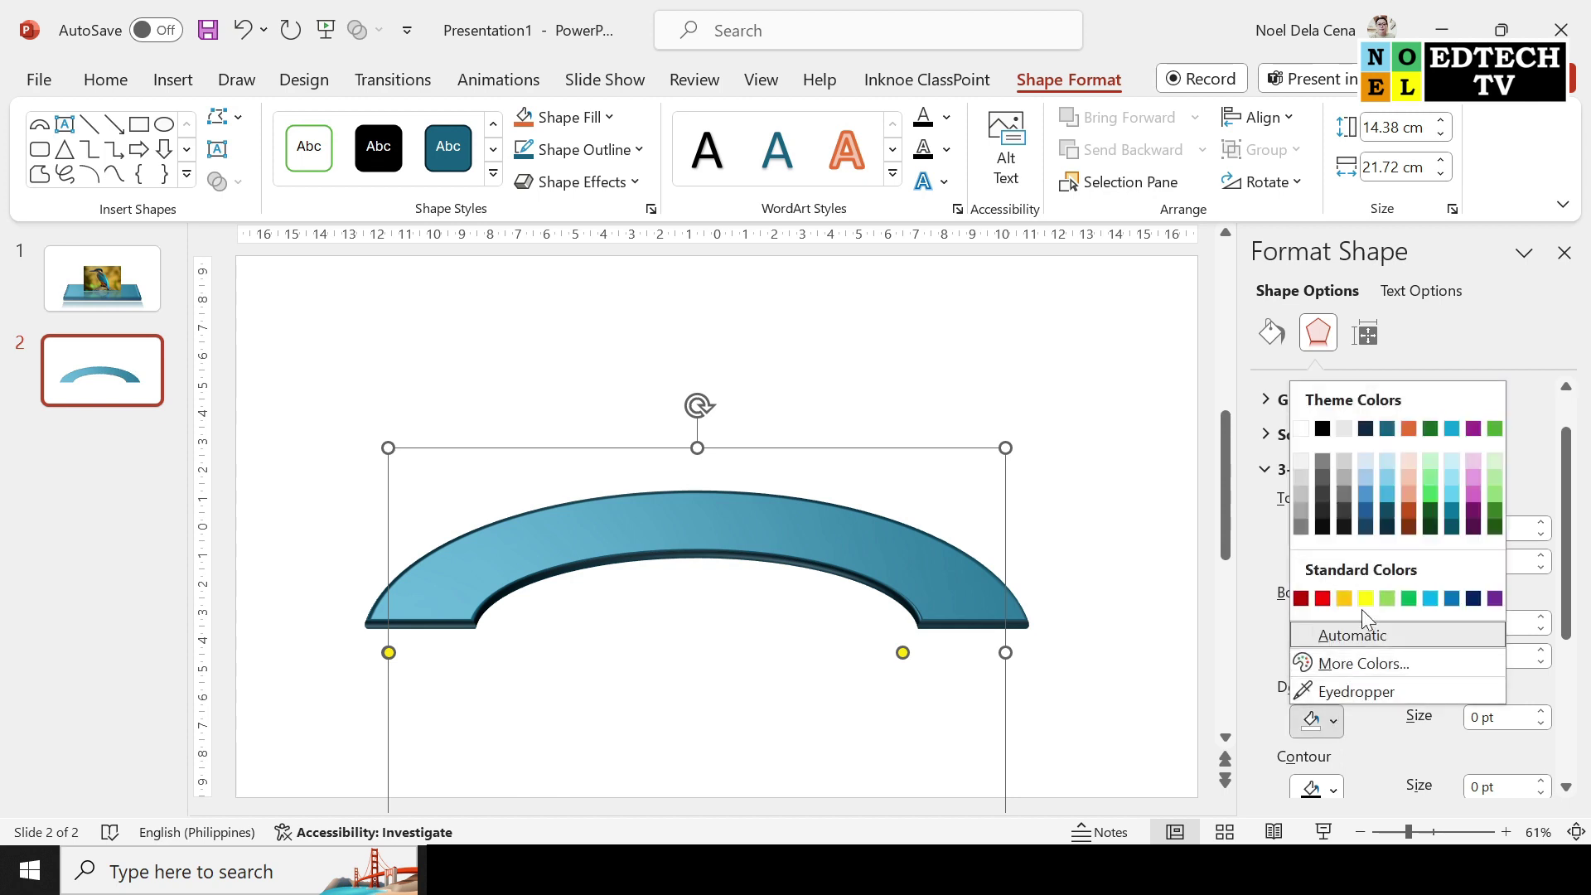
{"action": "left_click", "coordinate": [1369, 528]}
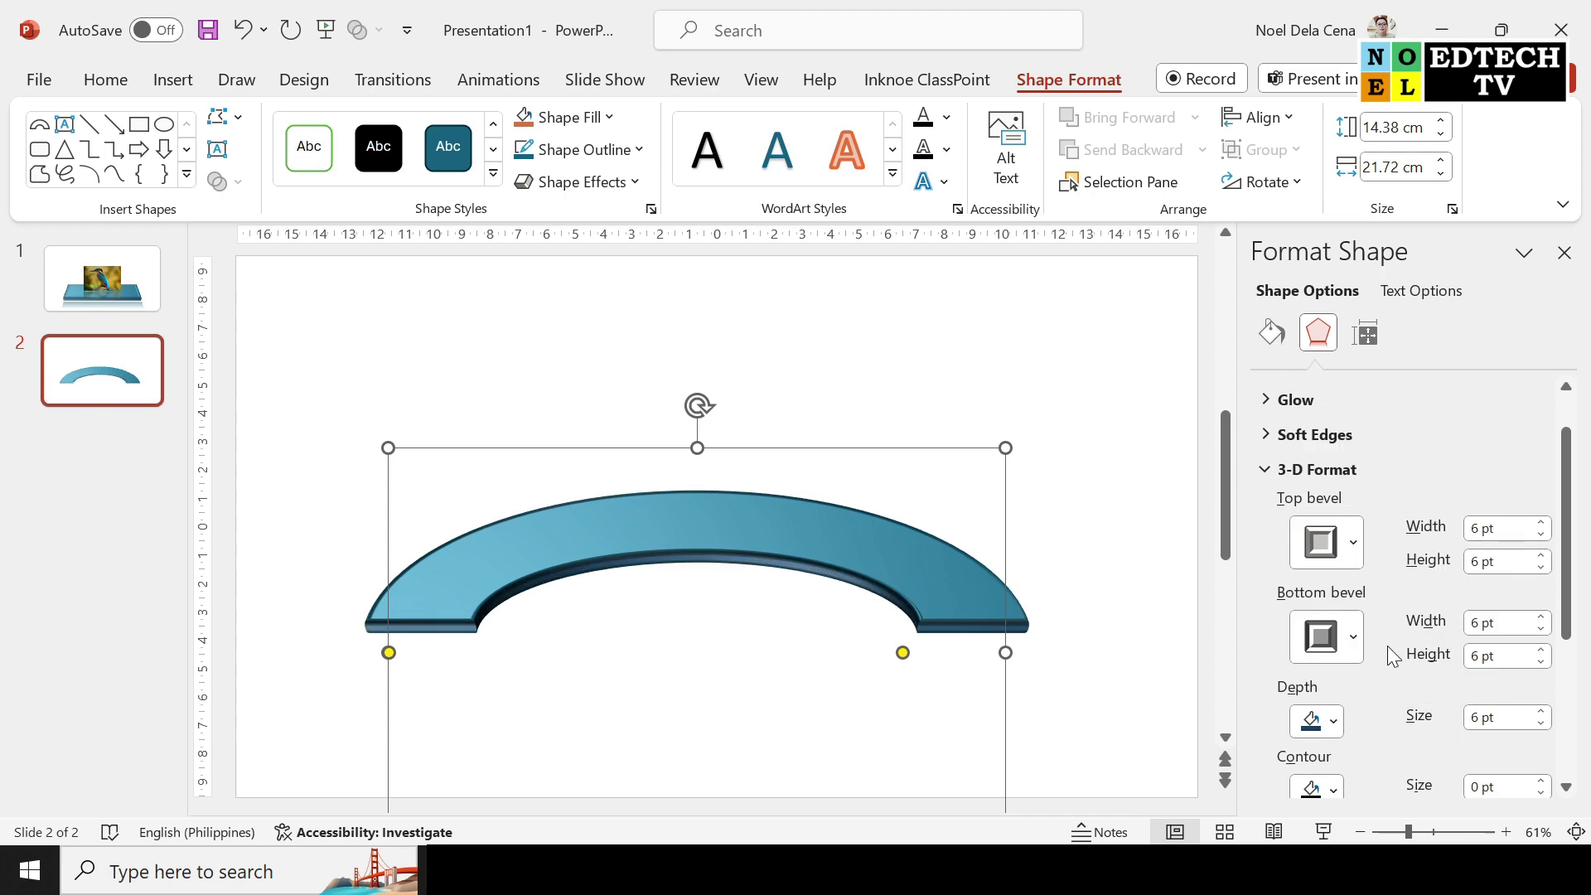
{"action": "left_click", "coordinate": [1542, 711]}
{"action": "left_click_drag", "start_coordinate": [1543, 712], "coordinate": [1546, 714]}
Step: Give the arc a dark blue 1 pt contour, leaving the material unchanged
{"action": "scroll", "coordinate": [1395, 699], "scroll_direction": "down", "scroll_amount": 1}
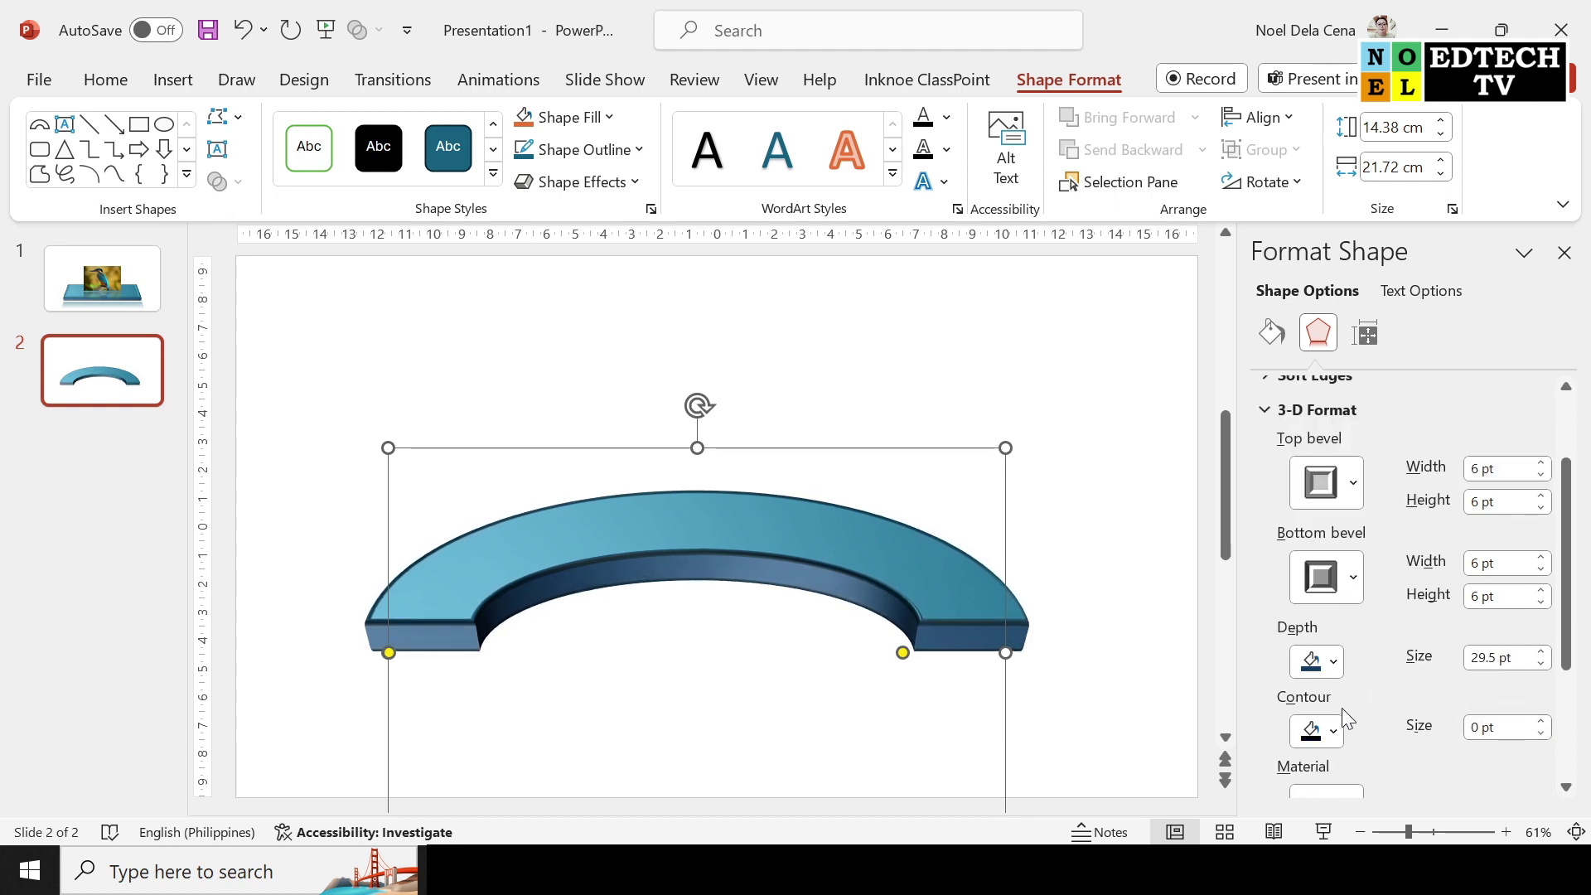
{"action": "left_click", "coordinate": [1335, 733]}
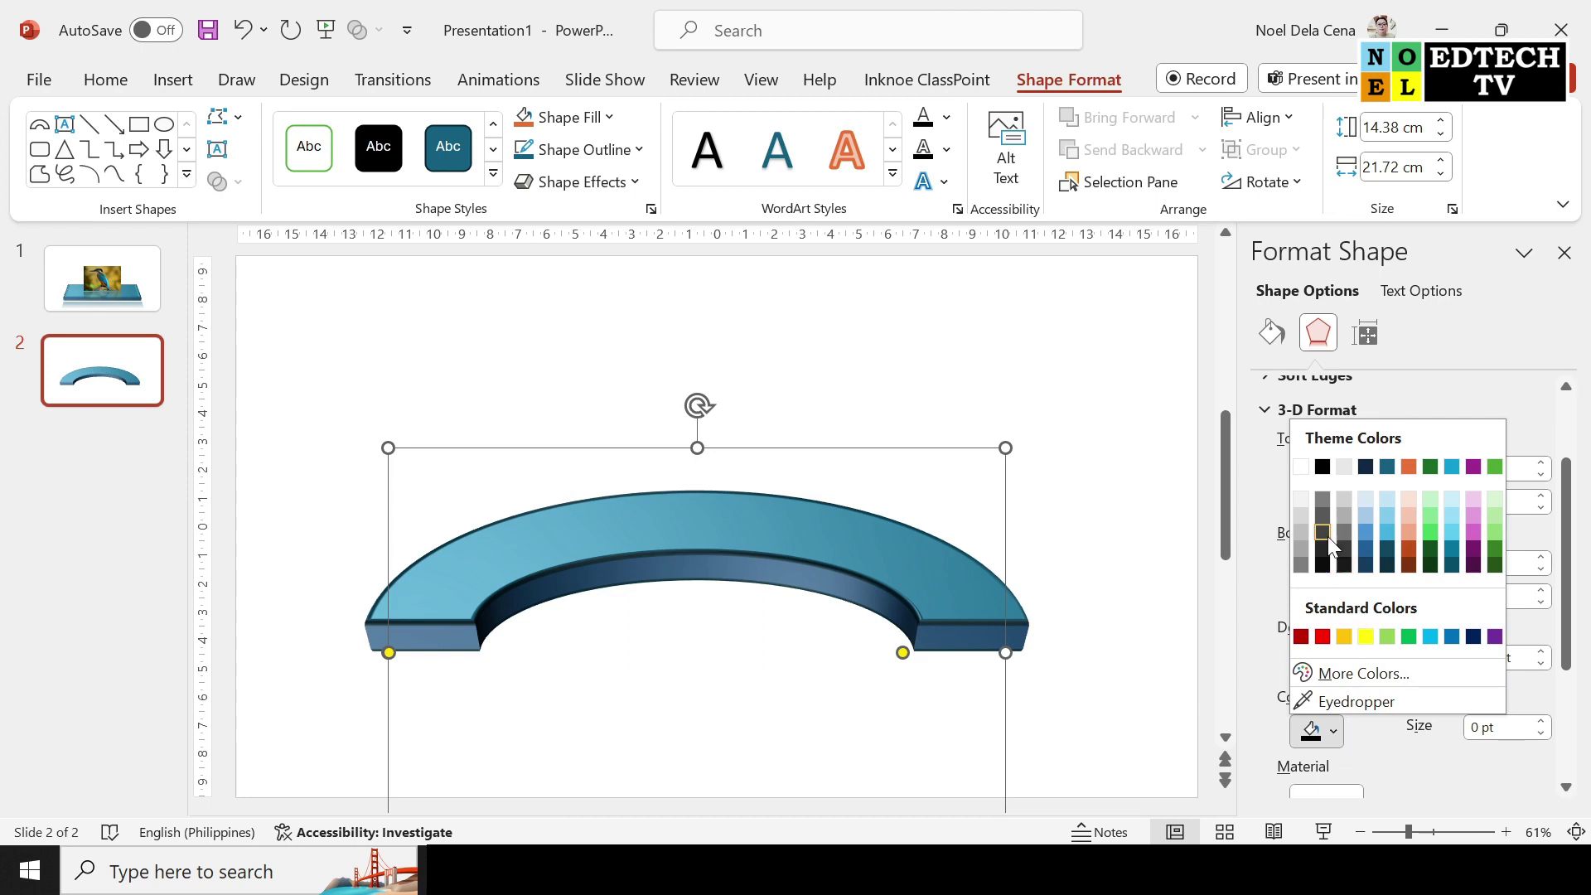
{"action": "left_click", "coordinate": [1365, 565]}
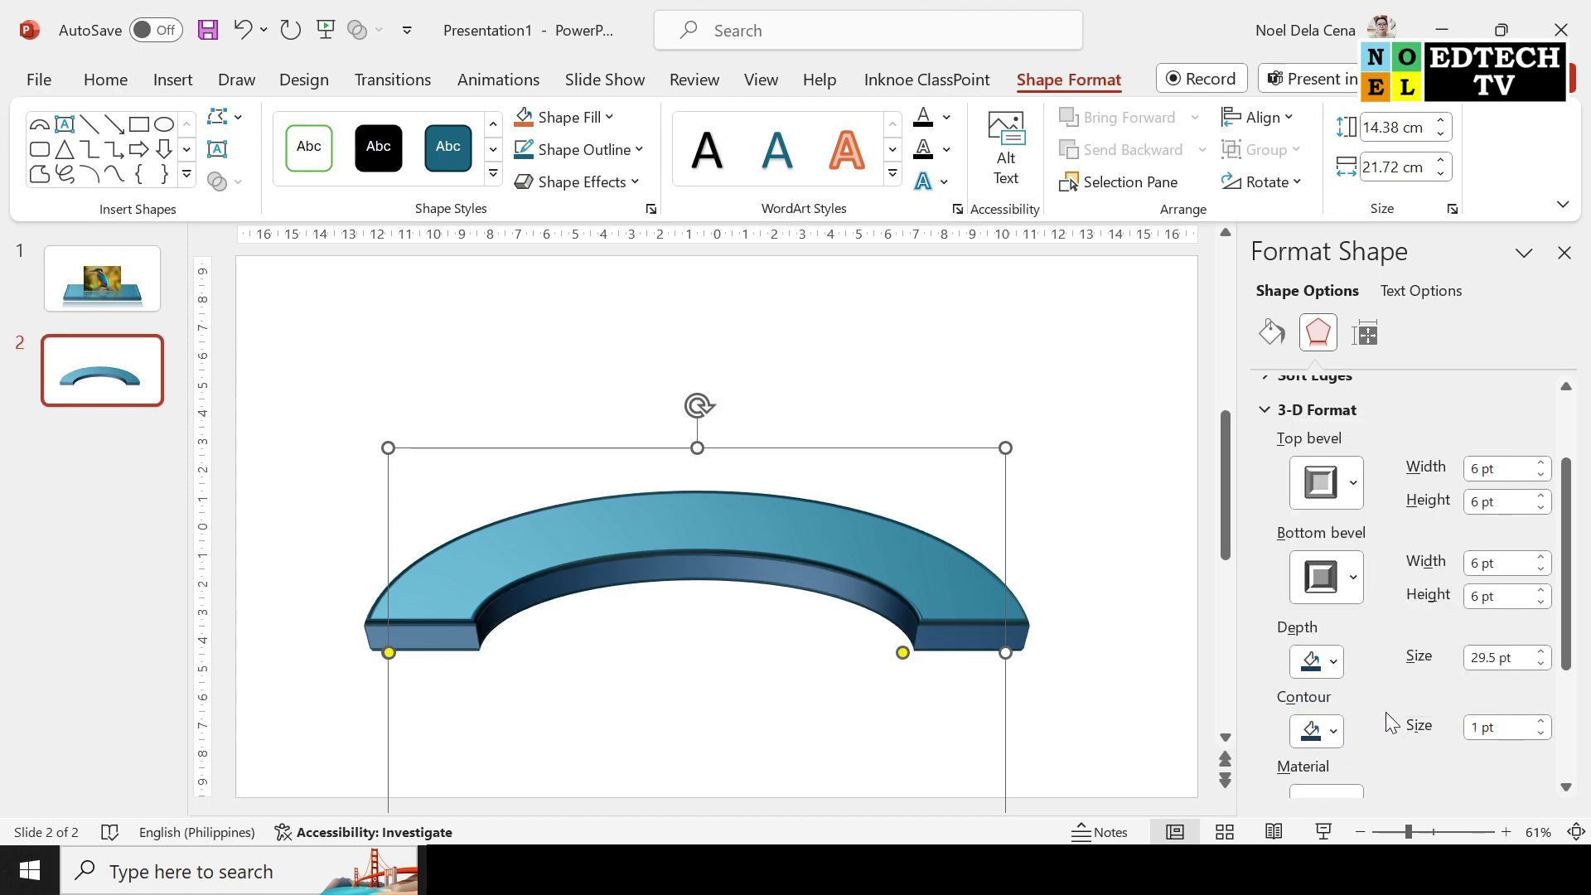
{"action": "scroll", "coordinate": [1373, 732], "scroll_direction": "down", "scroll_amount": 1}
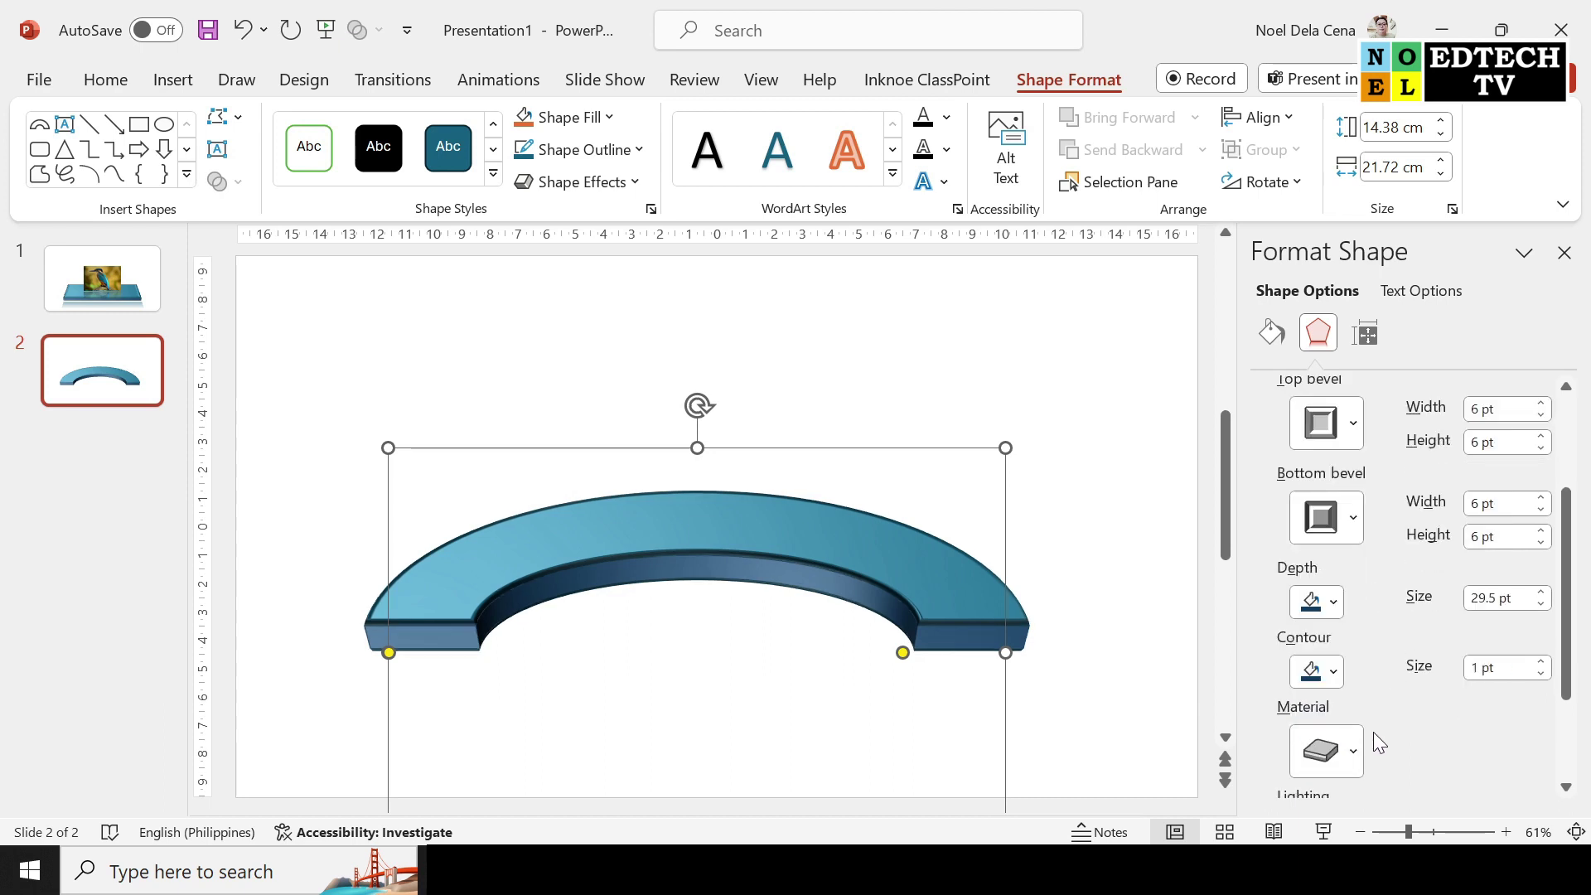
{"action": "scroll", "coordinate": [1373, 733], "scroll_direction": "down", "scroll_amount": 1}
{"action": "left_click", "coordinate": [1354, 704]}
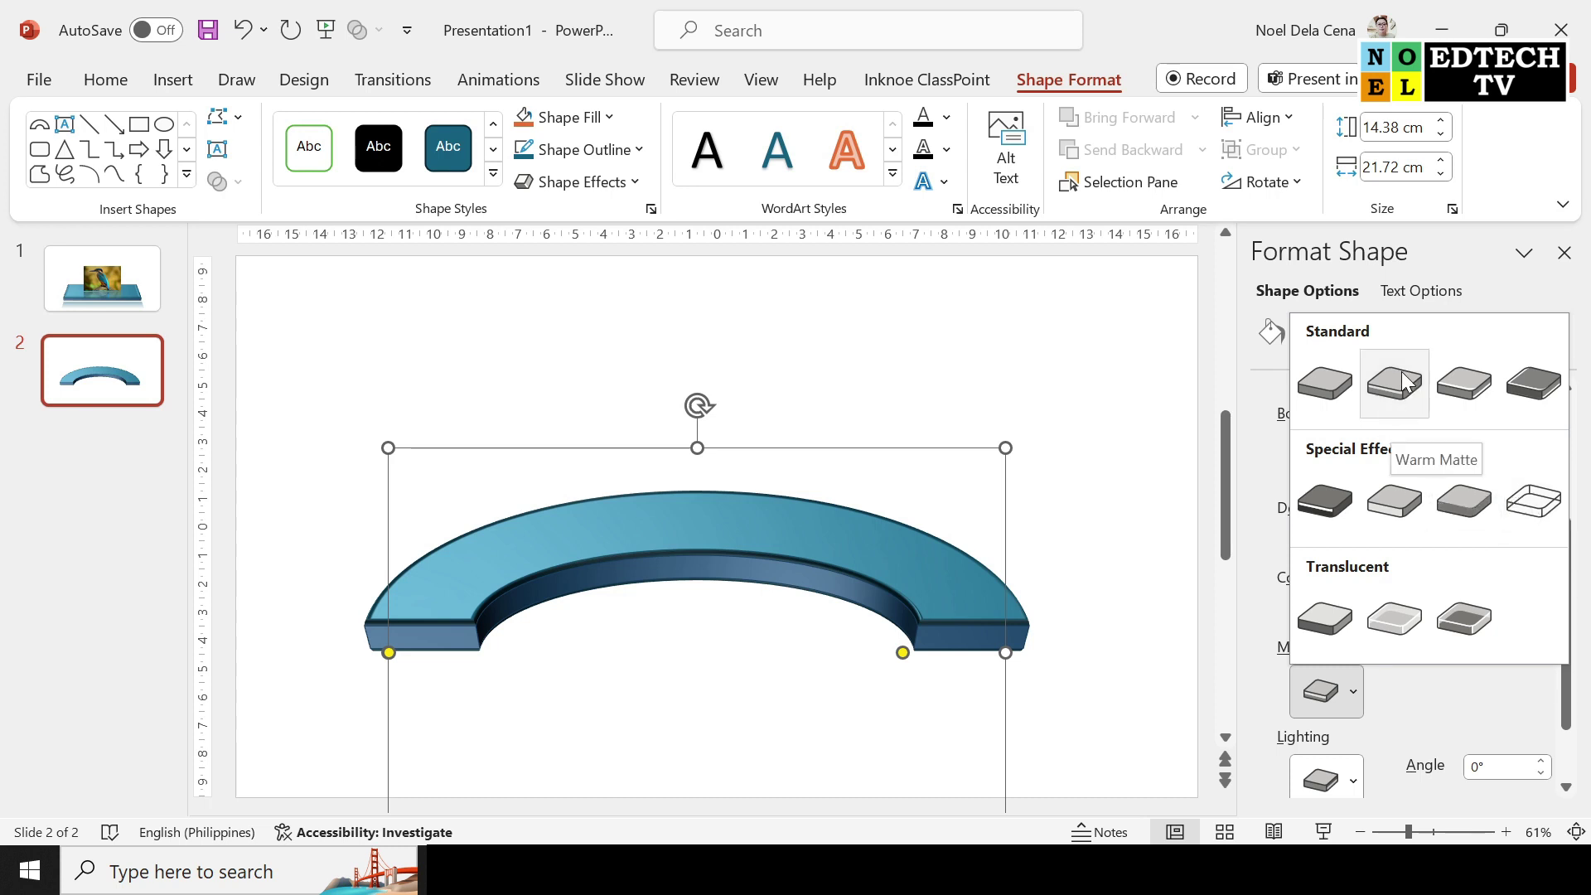
{"action": "left_click", "coordinate": [1318, 690]}
{"action": "scroll", "coordinate": [1441, 717], "scroll_direction": "down", "scroll_amount": 1}
{"action": "scroll", "coordinate": [1442, 717], "scroll_direction": "up", "scroll_amount": 3}
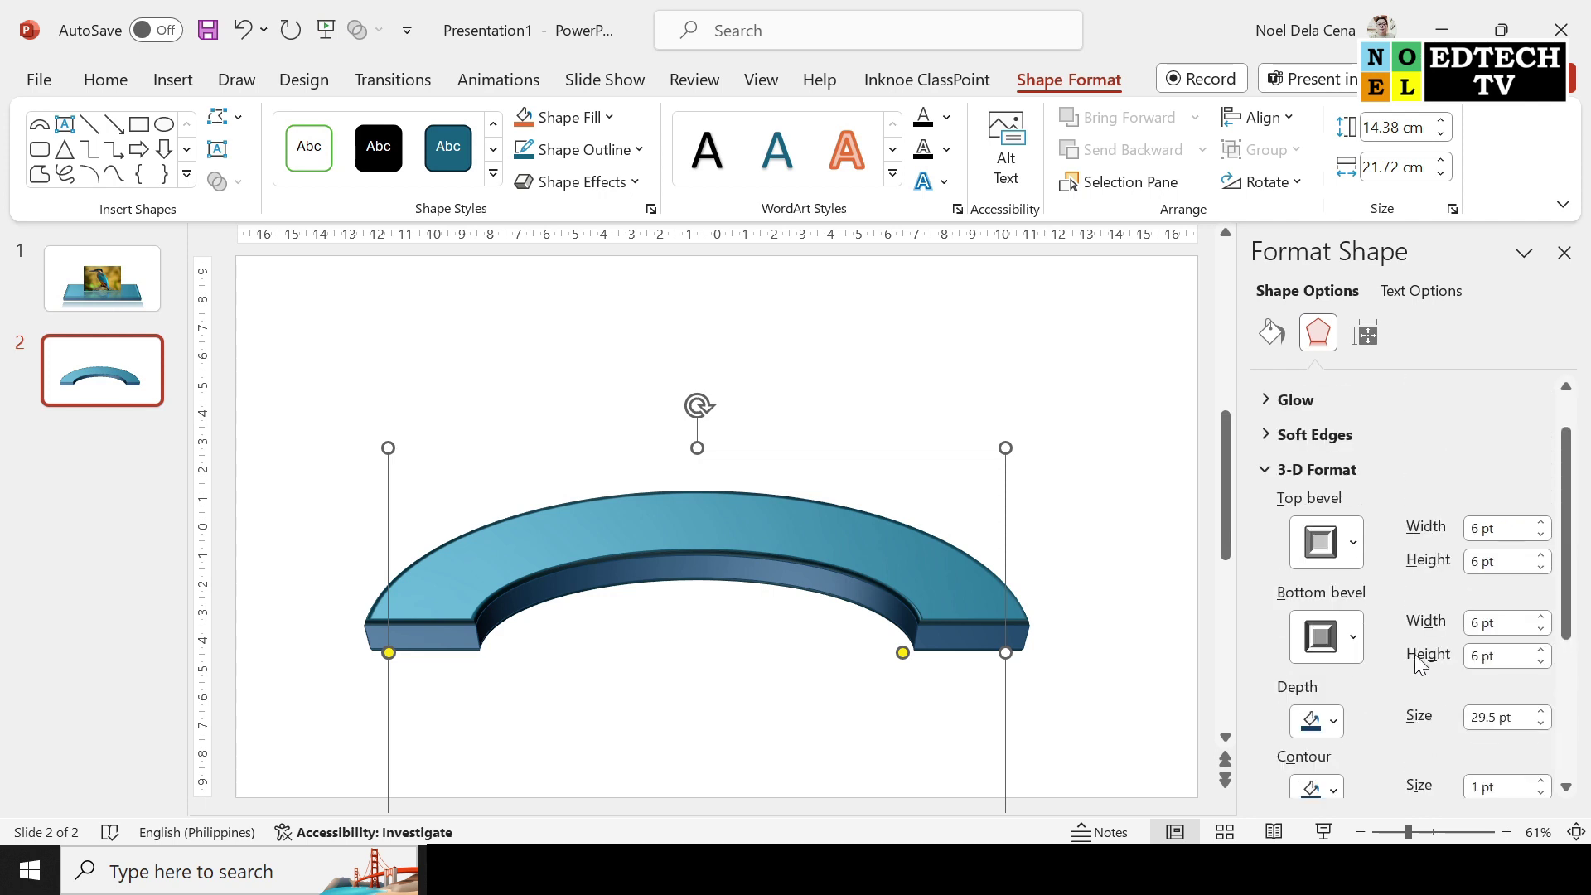
Step: Apply the first Outer shadow preset to the arc and set the shadow size to 103%
{"action": "left_click", "coordinate": [1264, 469]}
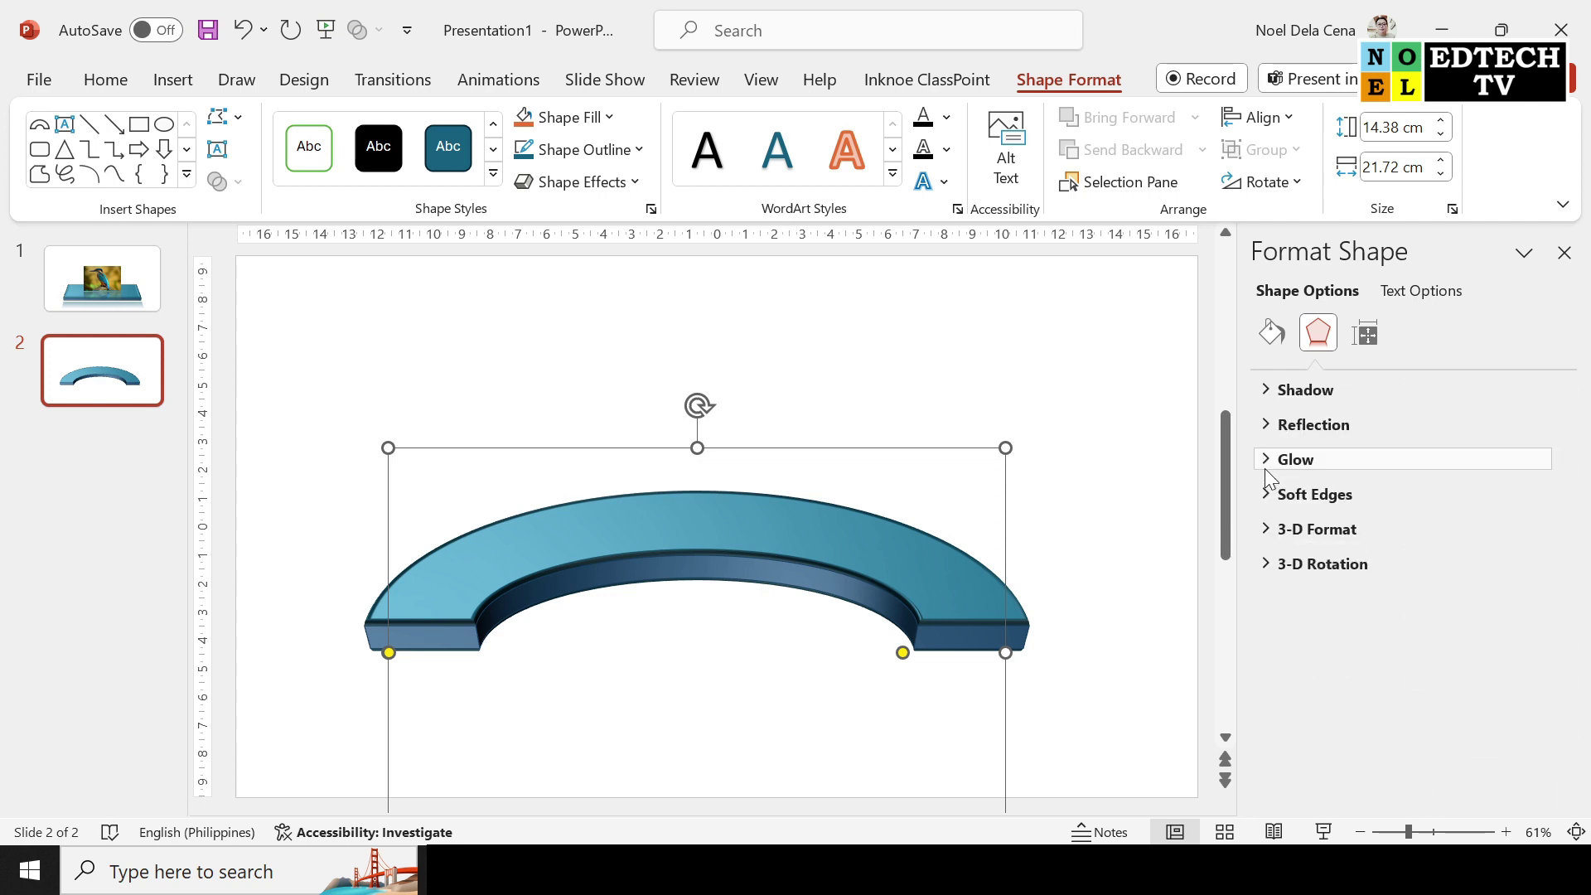
{"action": "left_click", "coordinate": [1270, 393]}
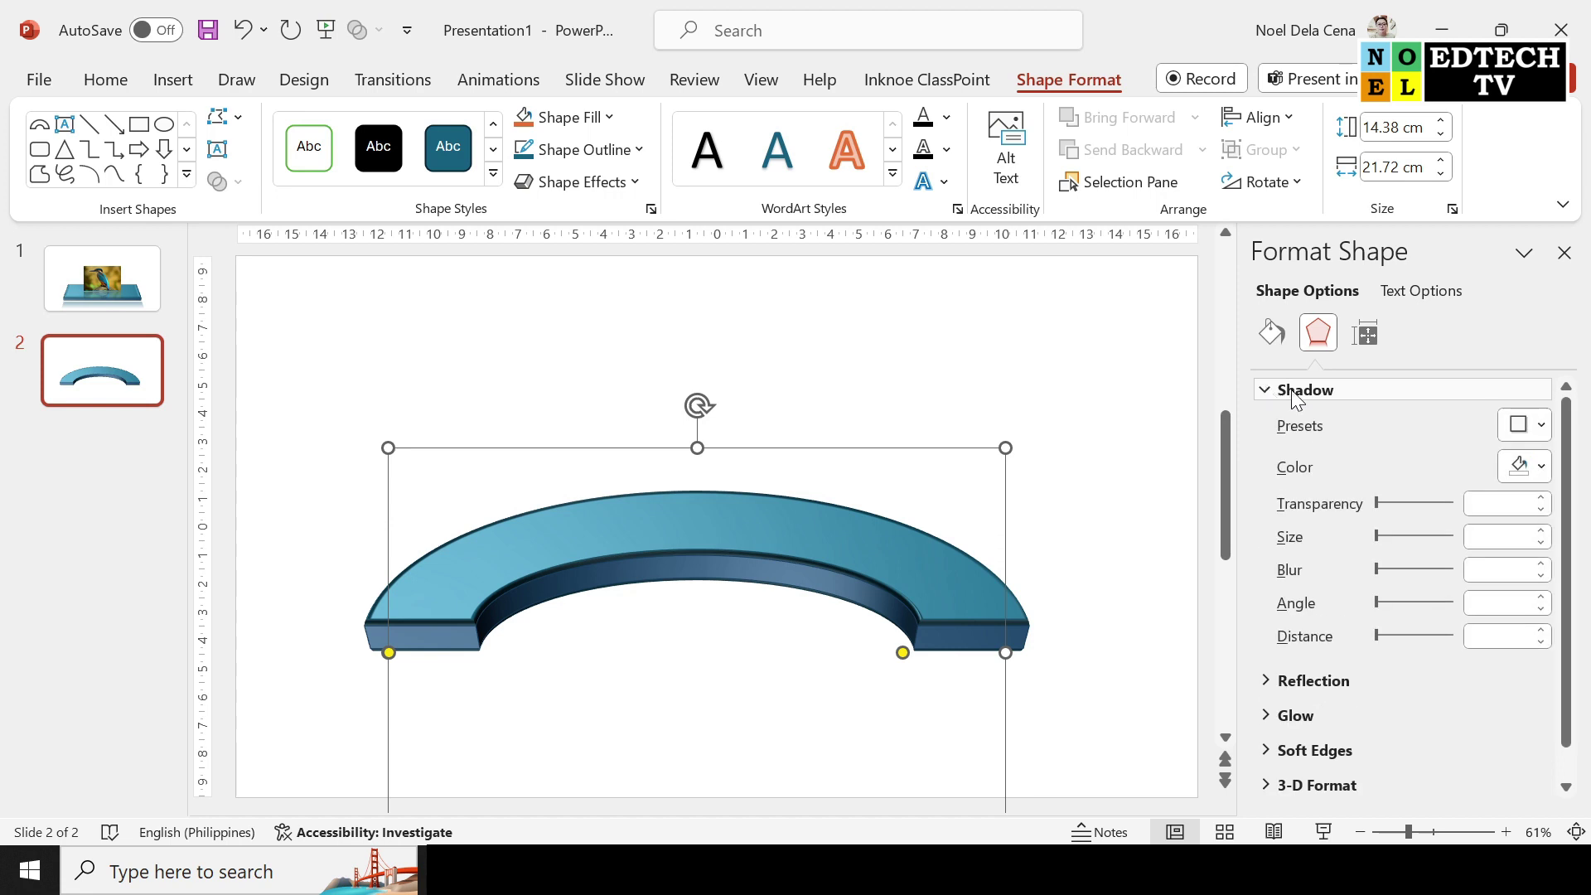
{"action": "left_click", "coordinate": [1541, 425]}
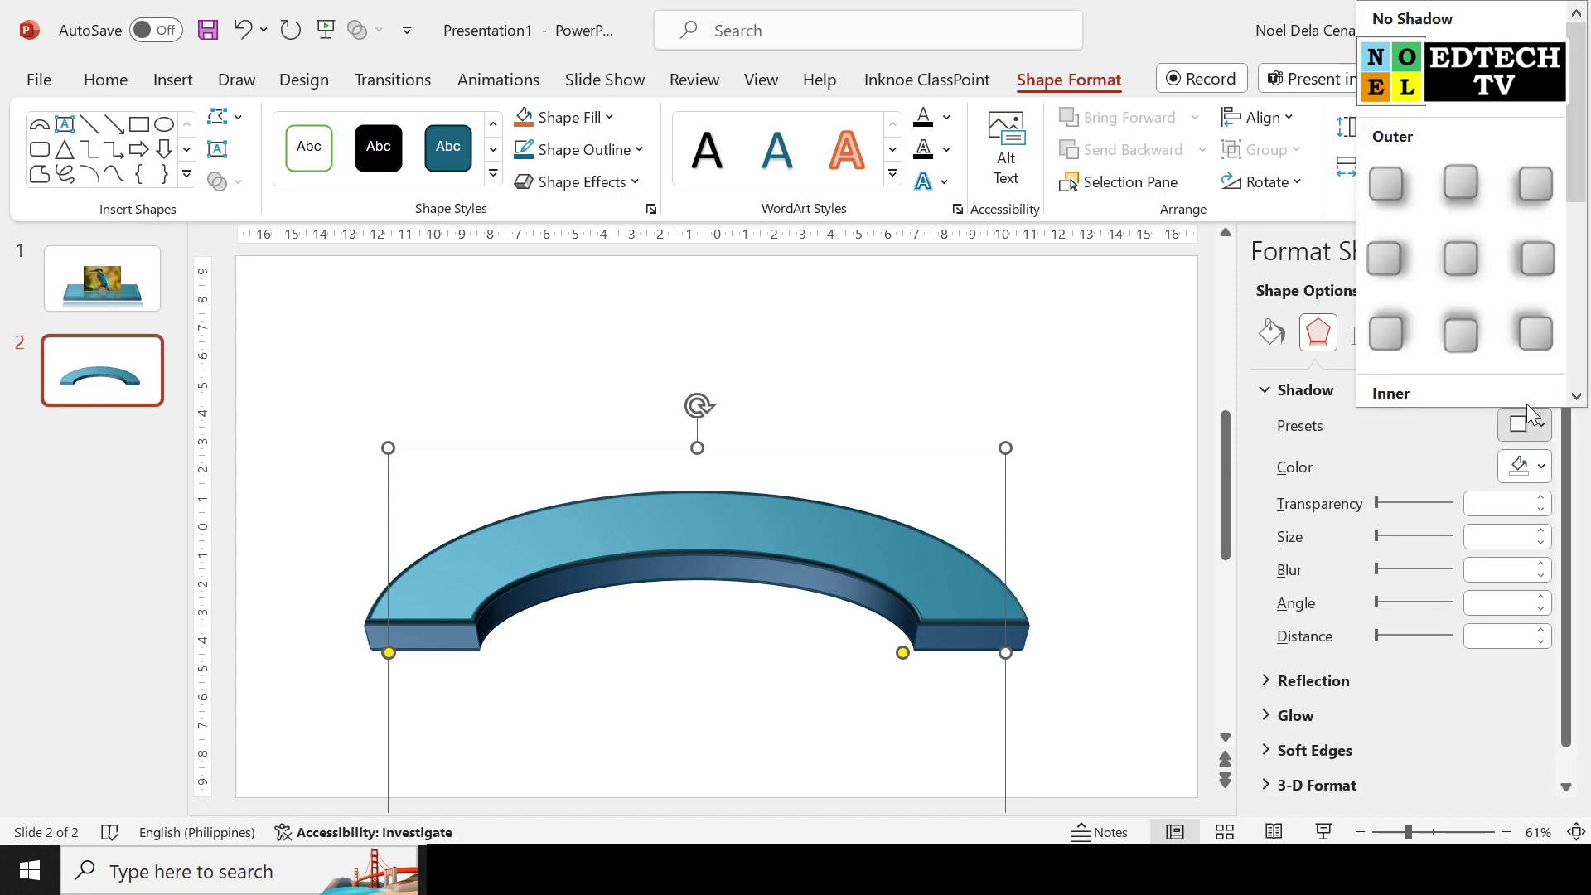
{"action": "left_click", "coordinate": [1404, 197]}
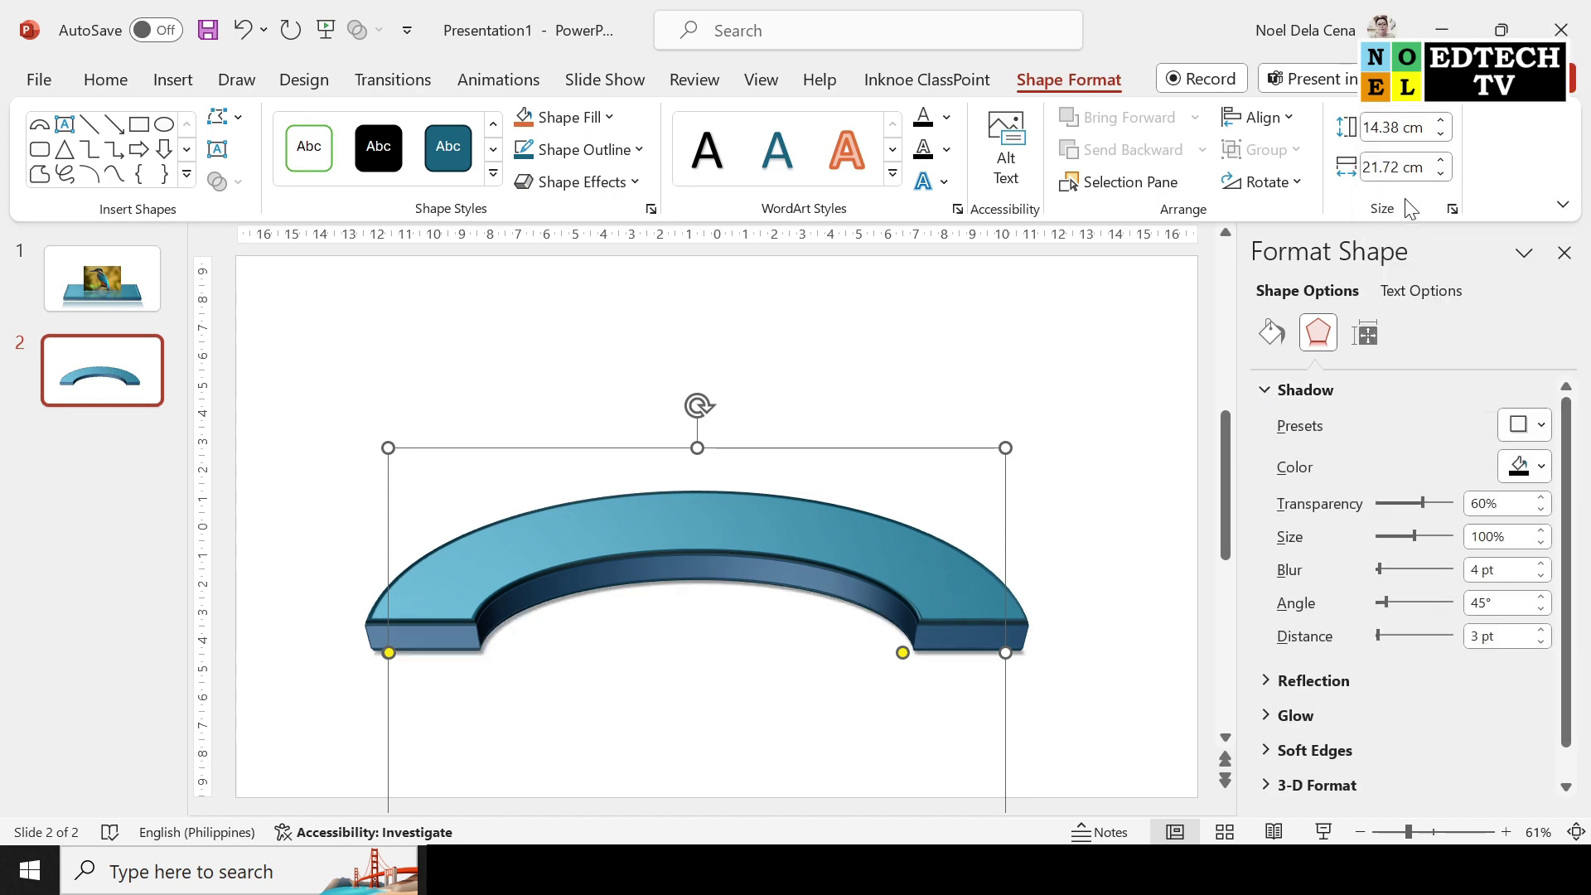
{"action": "left_click", "coordinate": [1540, 531]}
{"action": "left_click", "coordinate": [1541, 531]}
{"action": "left_click", "coordinate": [1541, 531]}
{"action": "left_click", "coordinate": [1541, 531]}
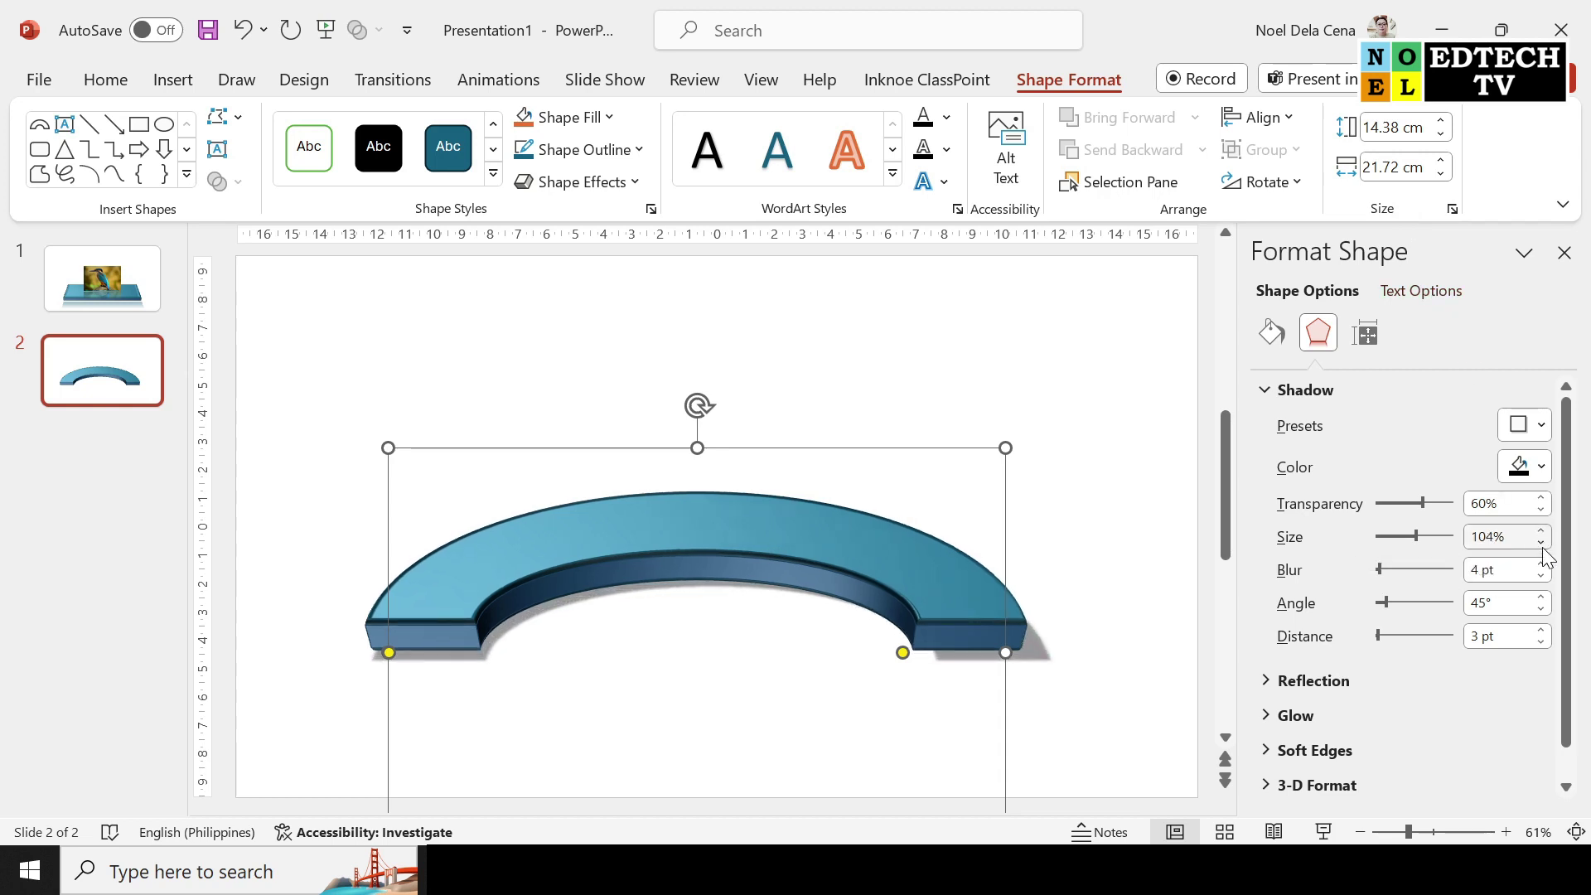
{"action": "left_click", "coordinate": [1541, 543]}
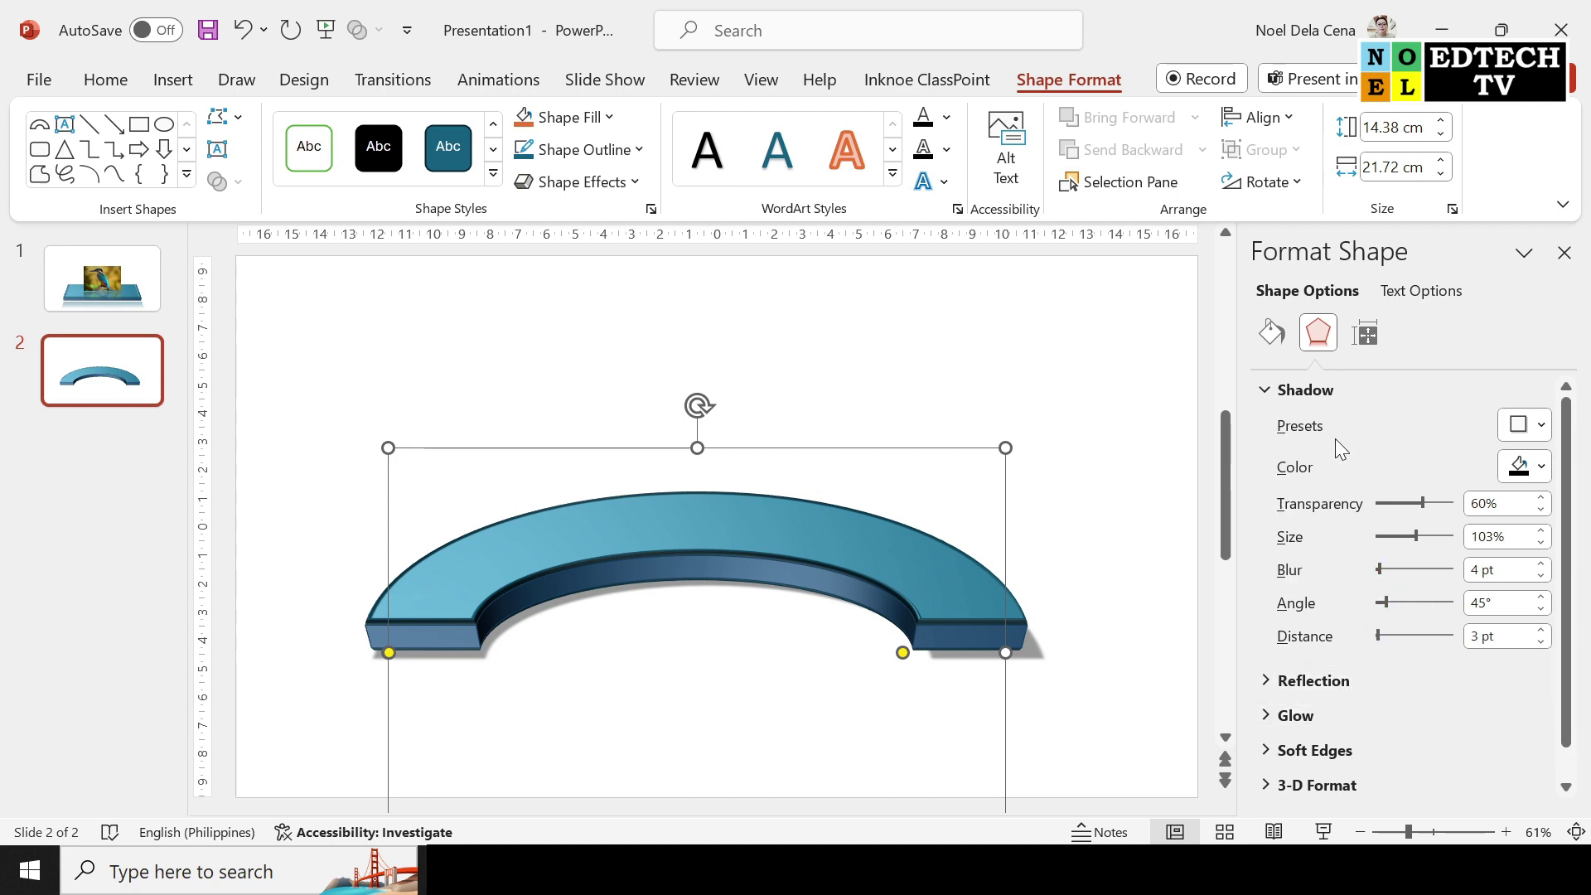
Step: Add a reflection beneath the arc, trying several reflection variations
{"action": "left_click", "coordinate": [1265, 400]}
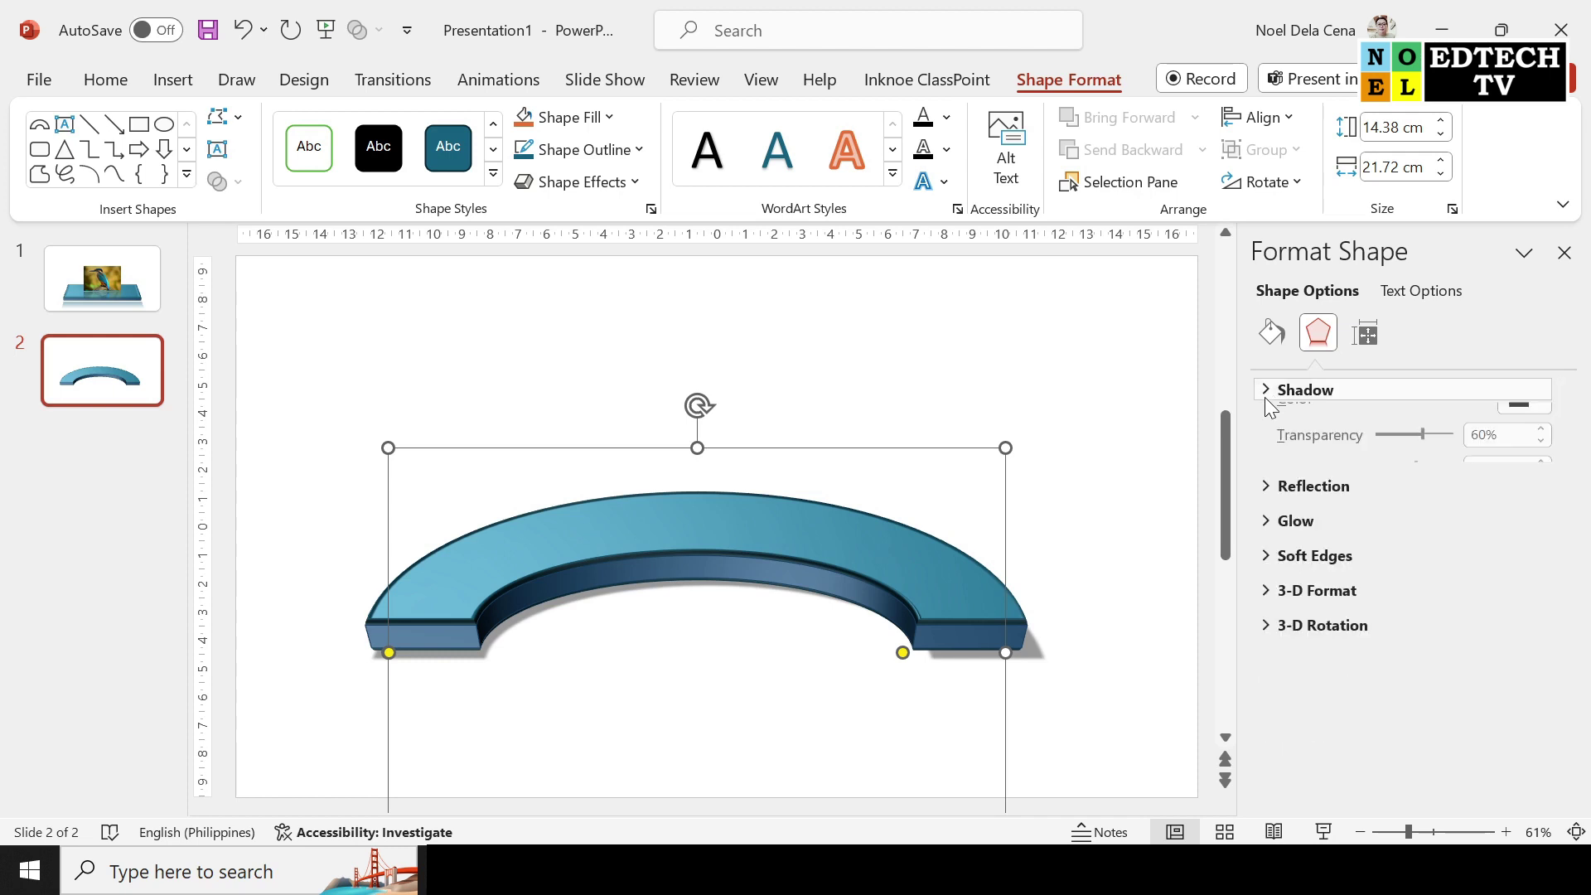
{"action": "left_click", "coordinate": [1265, 425]}
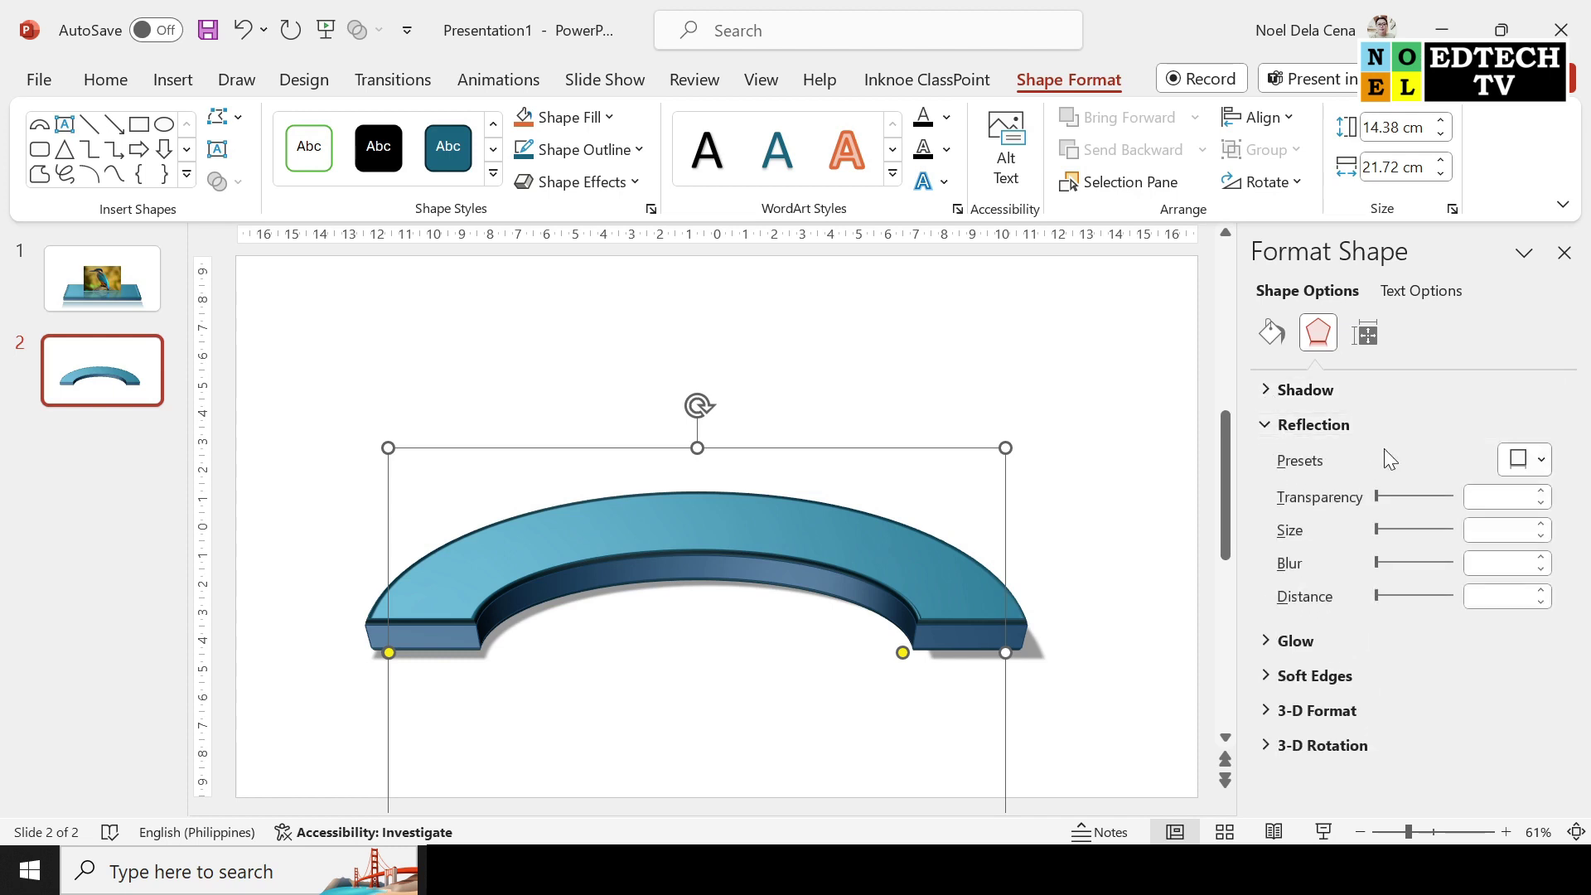
{"action": "left_click", "coordinate": [1540, 464]}
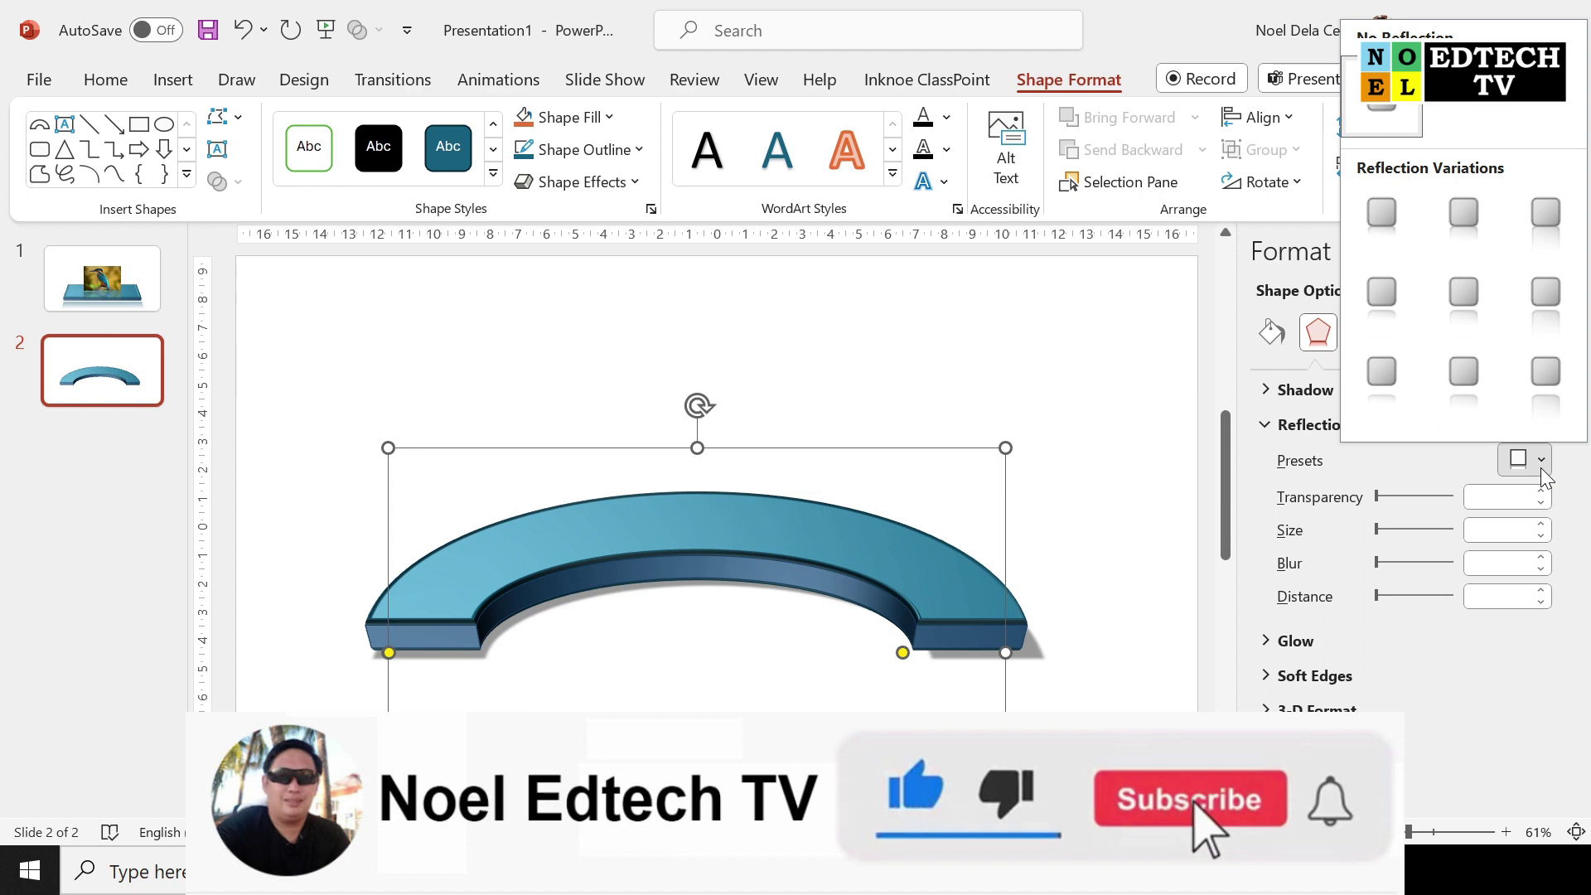
{"action": "left_click", "coordinate": [1385, 295]}
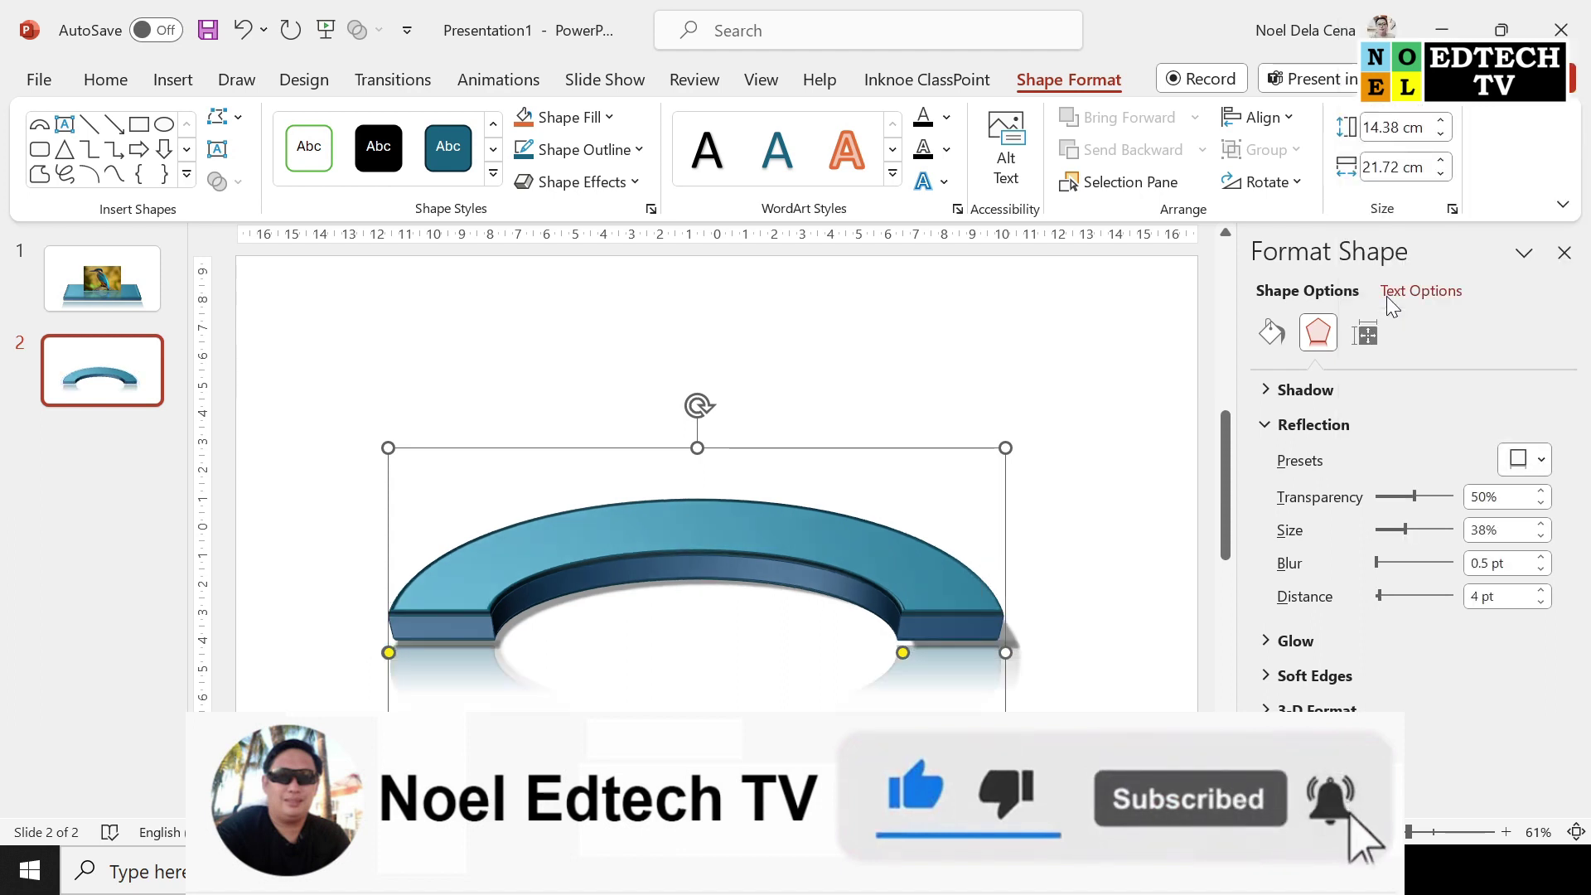
{"action": "left_click", "coordinate": [1542, 459]}
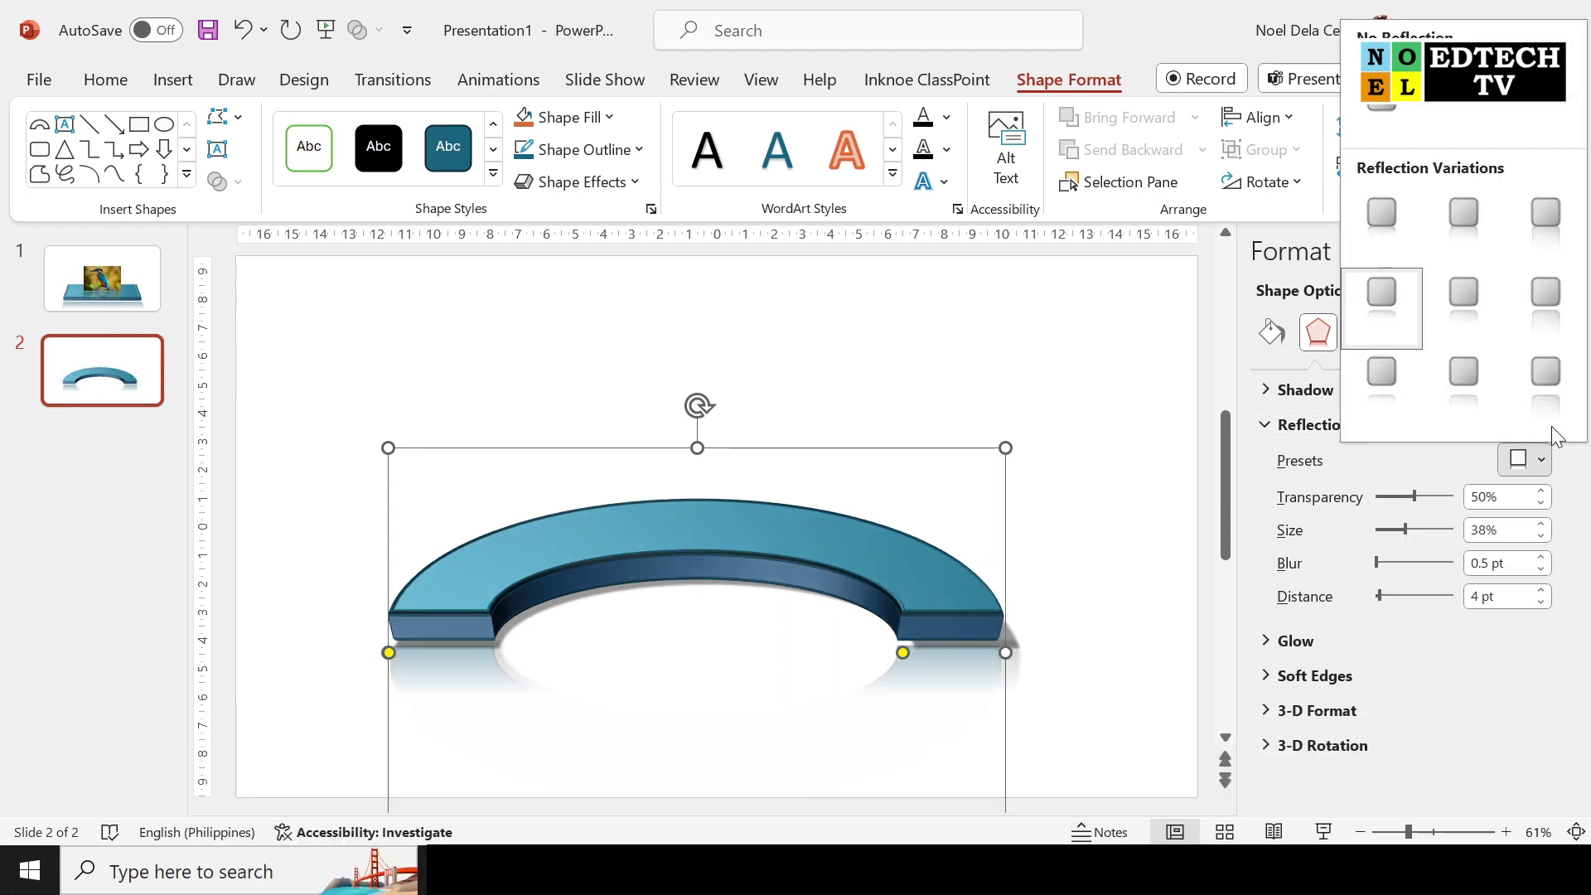
{"action": "left_click", "coordinate": [1479, 235]}
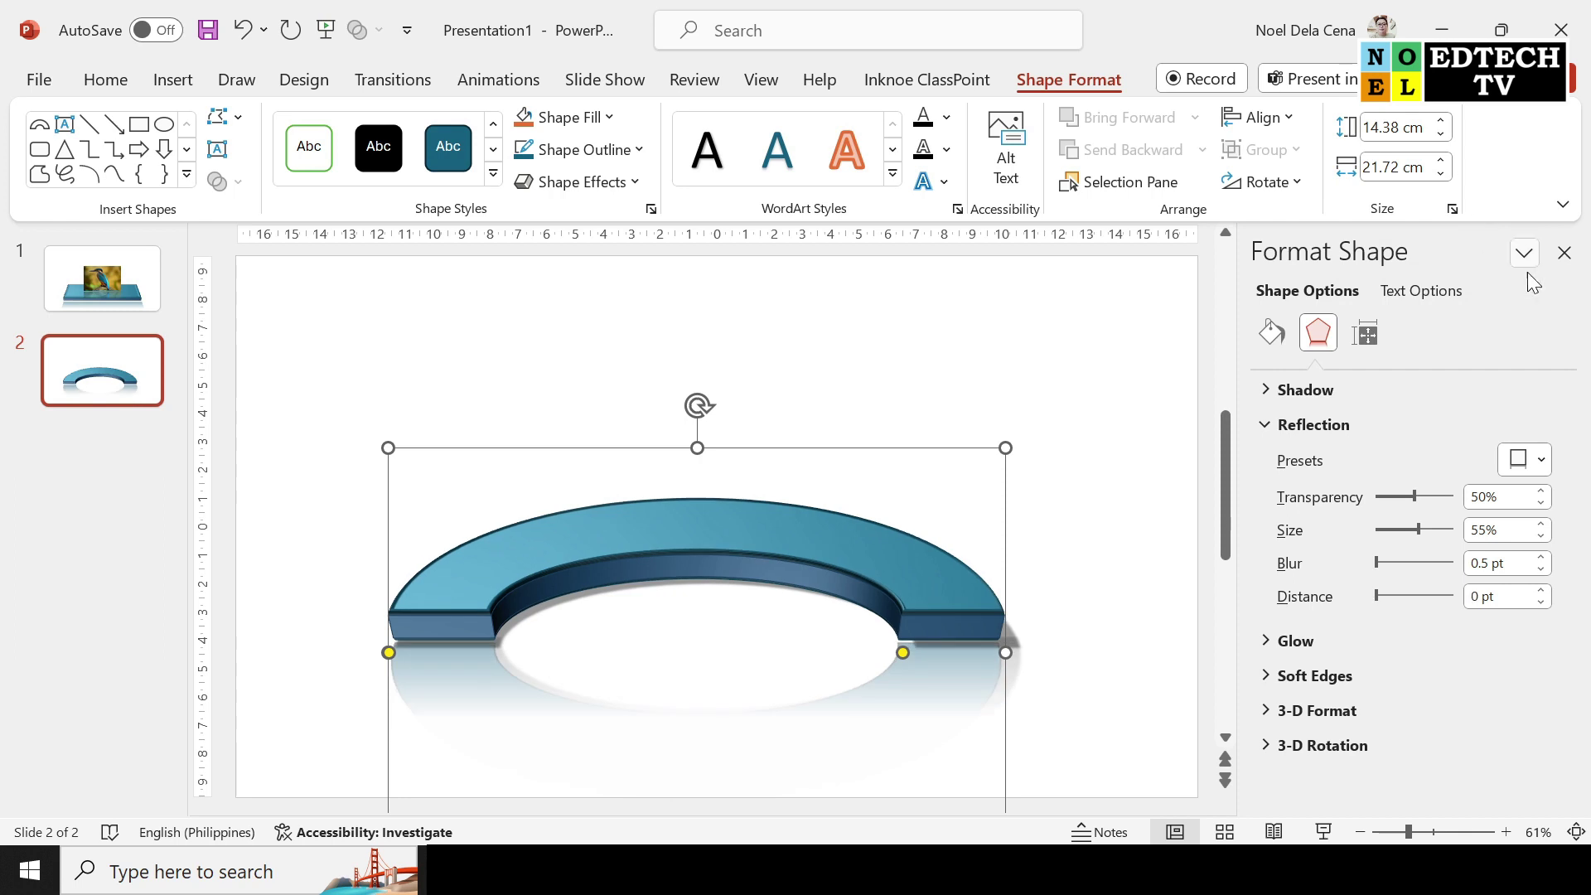
{"action": "left_click", "coordinate": [1541, 460]}
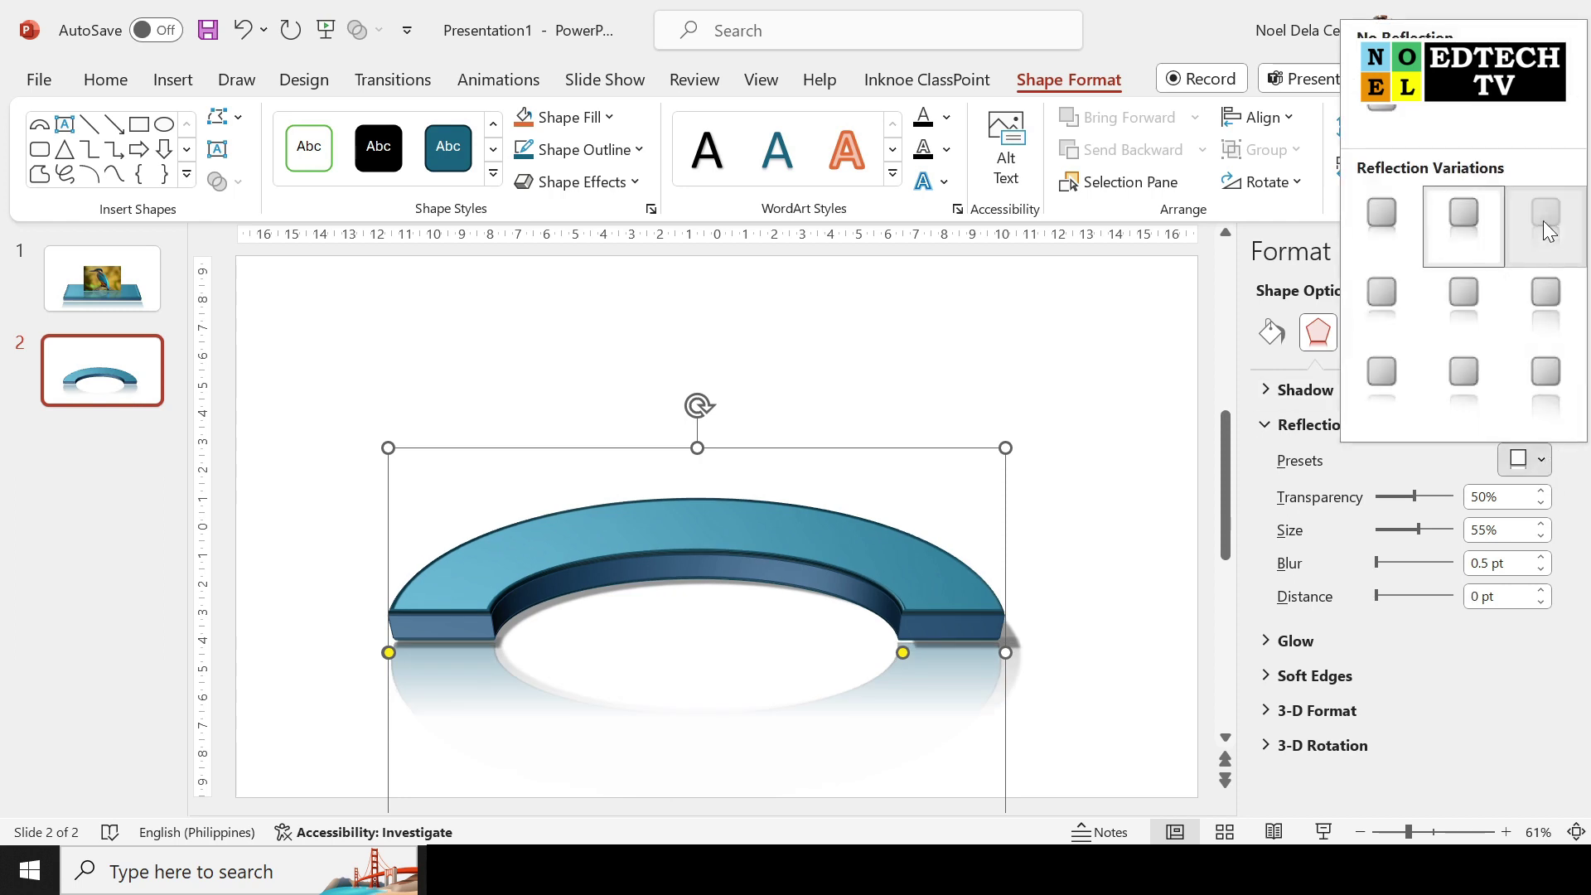
{"action": "left_click", "coordinate": [1545, 231]}
Step: Settle on a mid-length reflection variation and lower its size to 46%
{"action": "left_click", "coordinate": [1541, 460]}
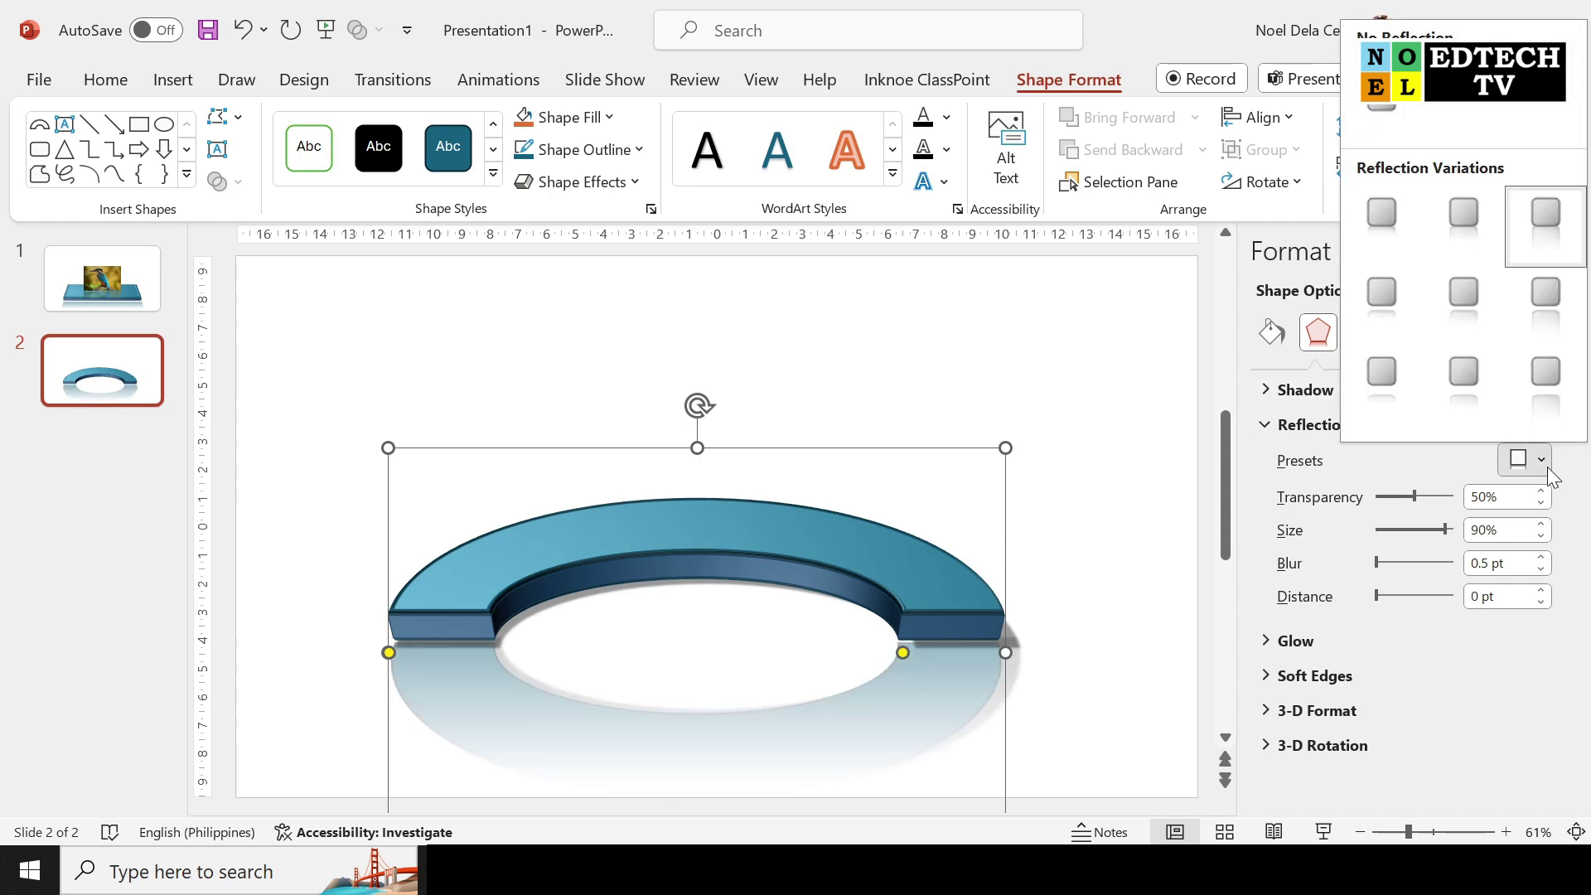
{"action": "key", "text": "Escape"}
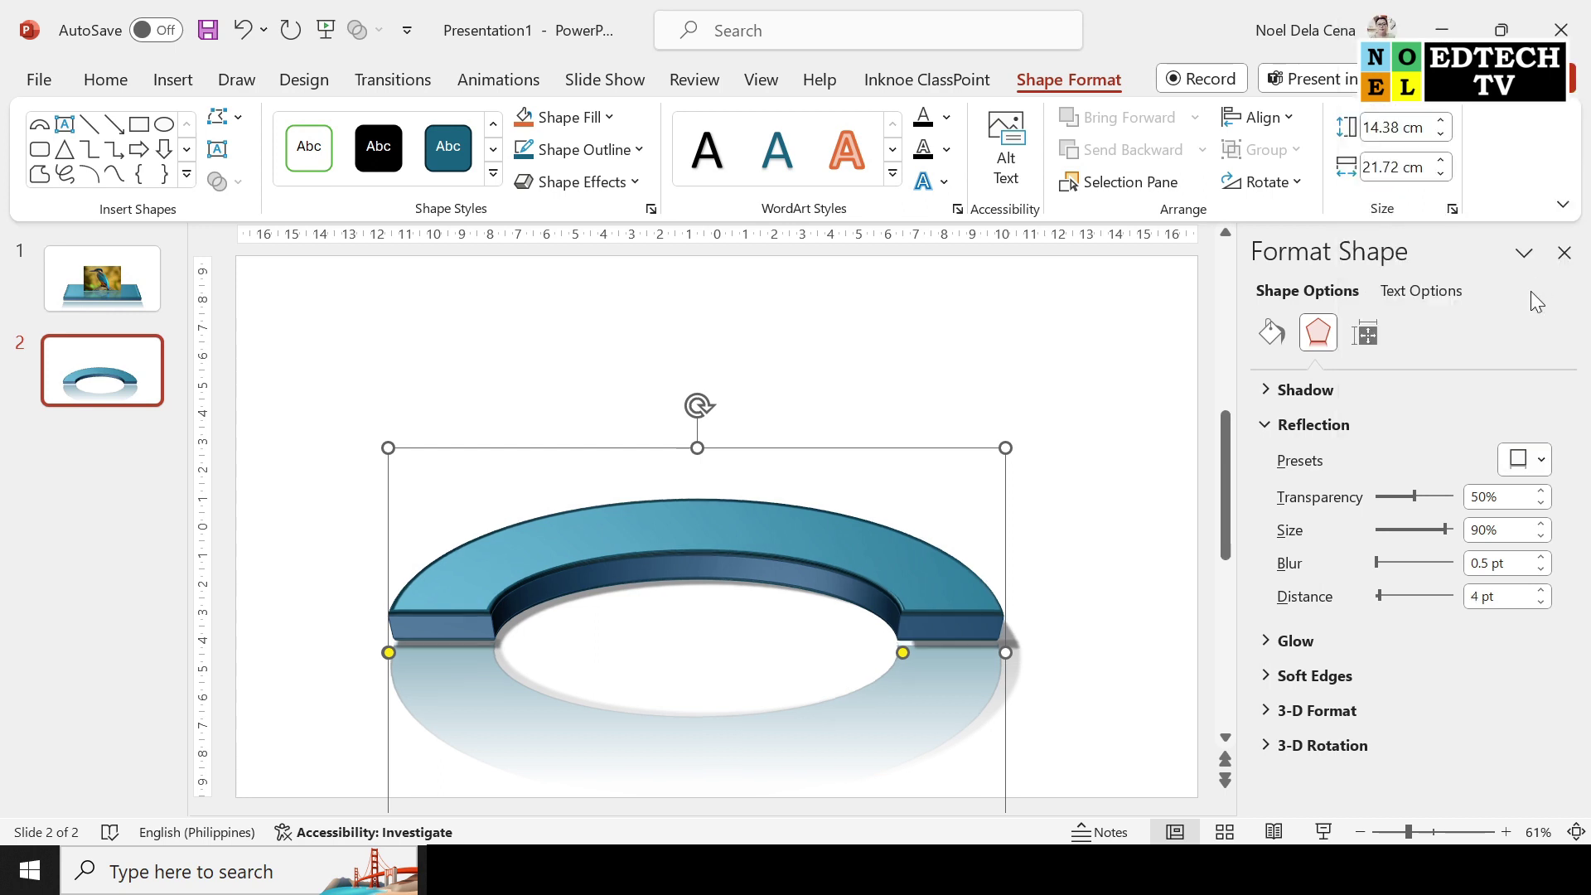
{"action": "left_click", "coordinate": [1539, 459]}
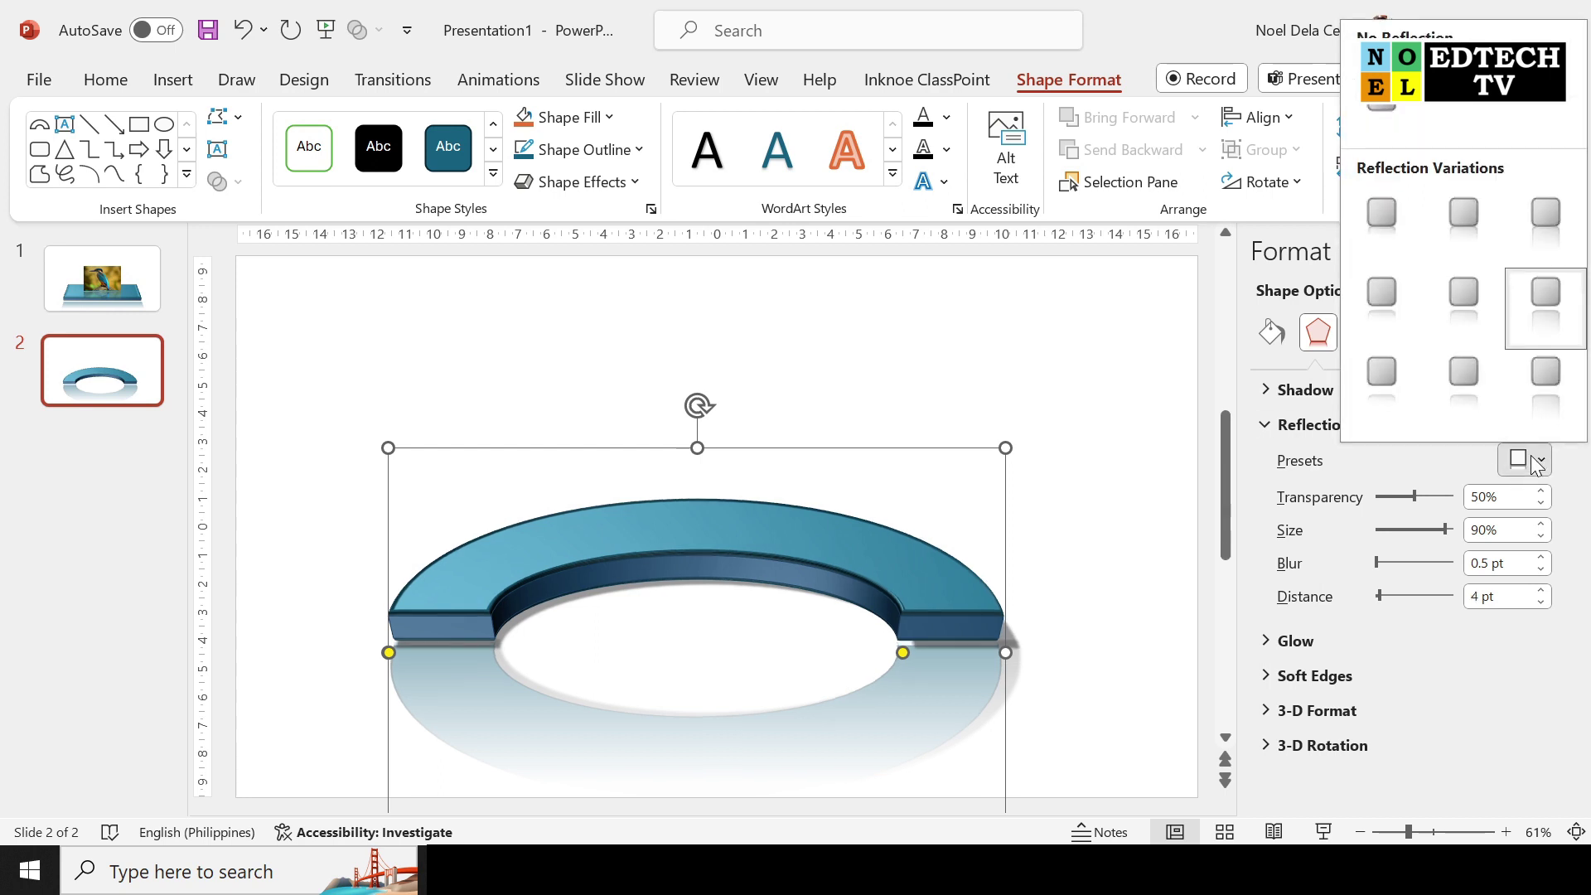
{"action": "left_click", "coordinate": [1468, 325]}
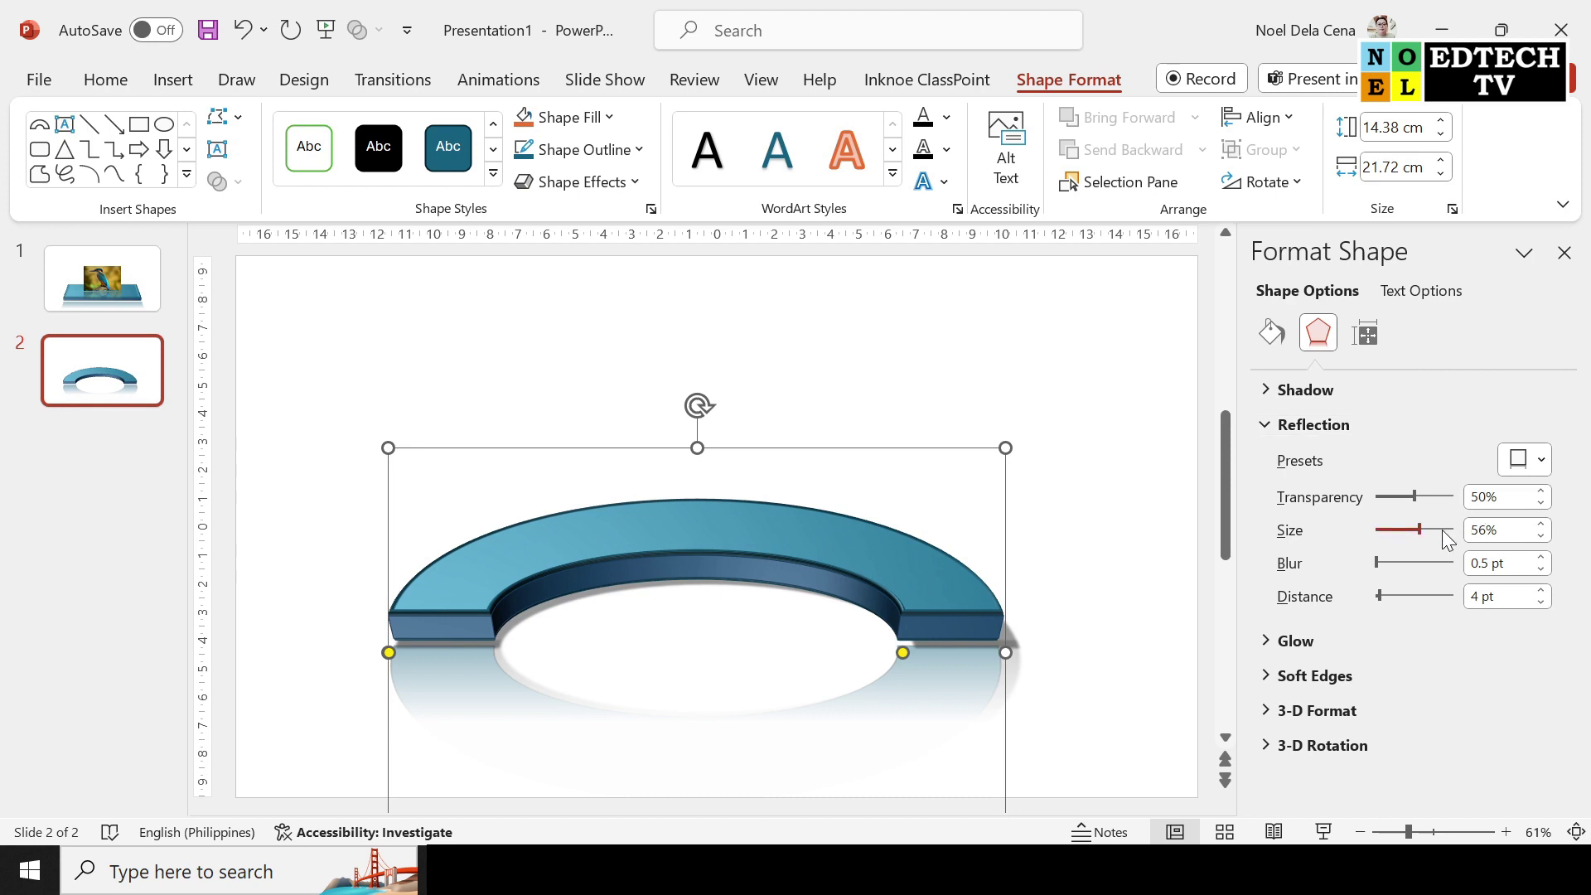
{"action": "left_click", "coordinate": [1540, 536]}
{"action": "left_click", "coordinate": [1540, 537]}
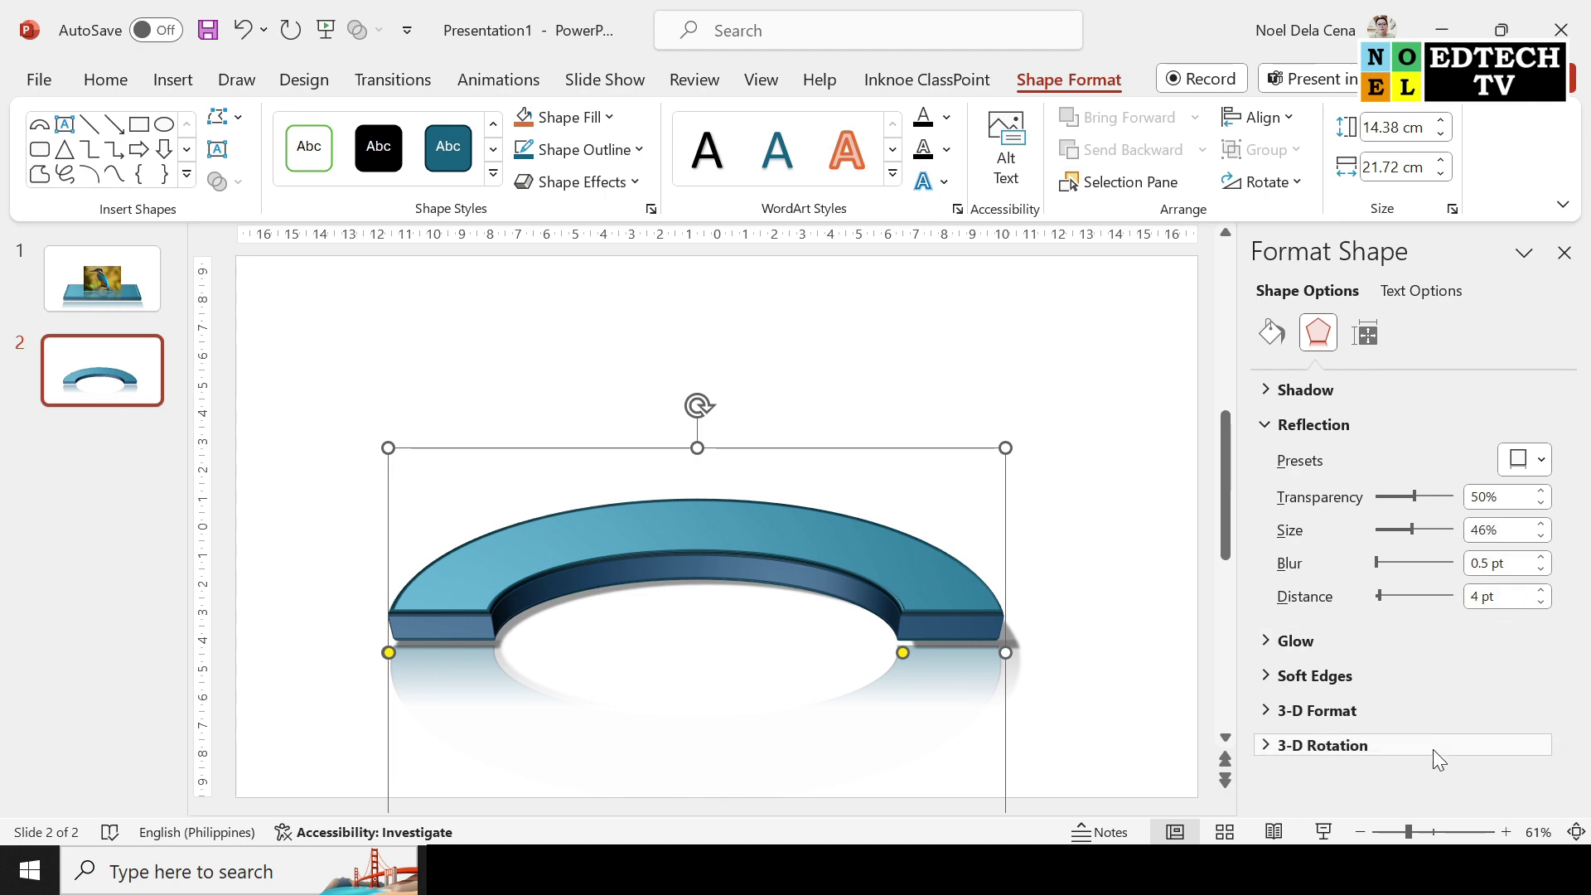
Step: Nudge the arc lower on slide 2, then bring up the sphere-diagram presentation
{"action": "left_click_drag", "start_coordinate": [876, 558], "coordinate": [884, 610]}
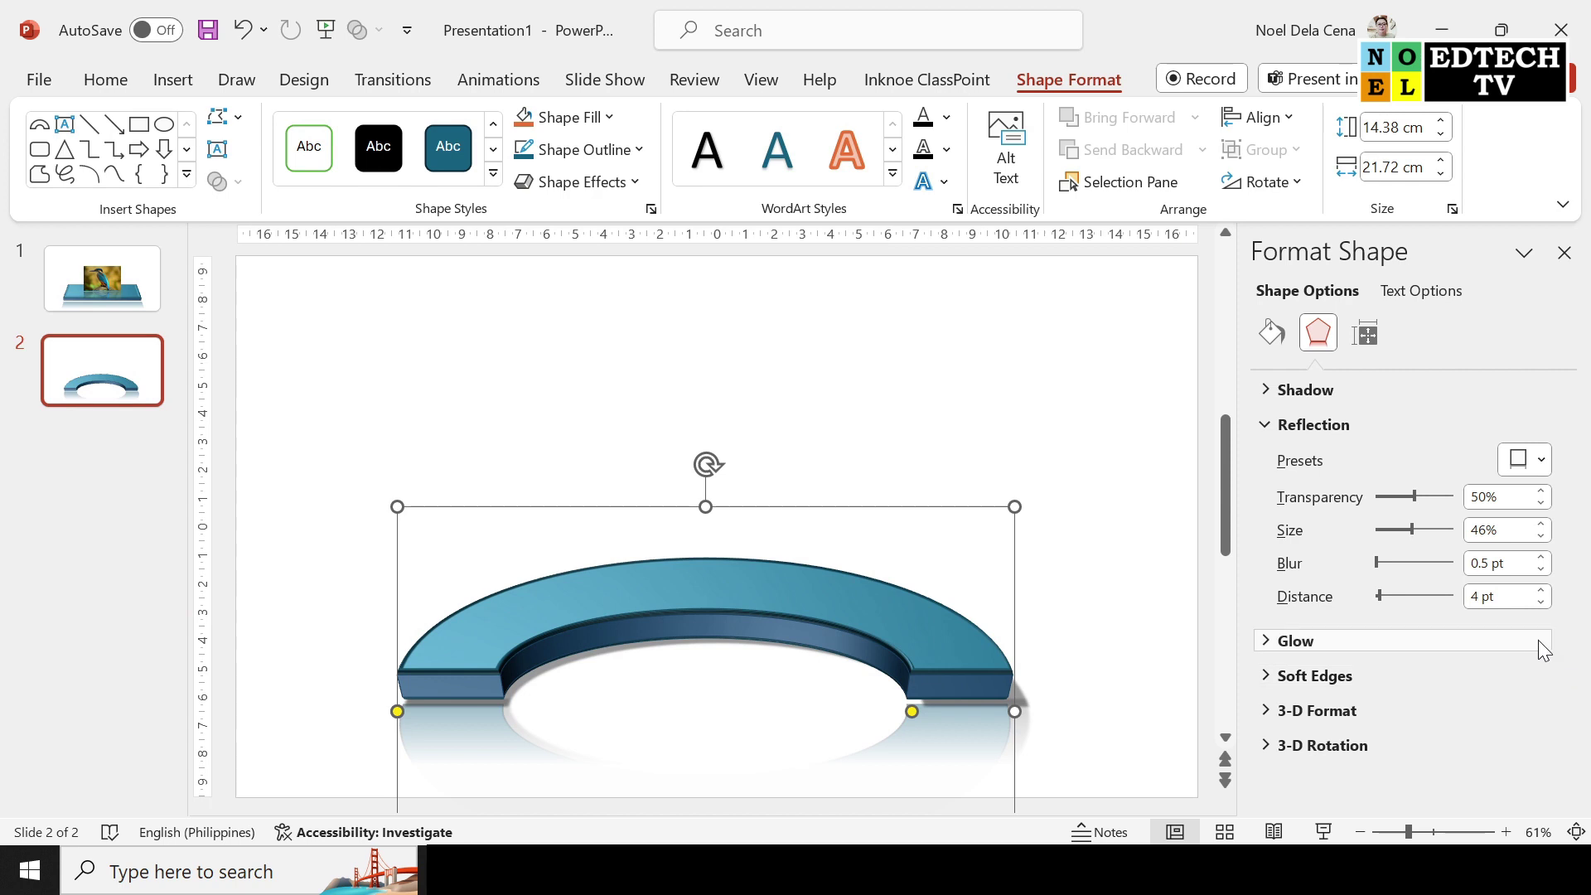
{"action": "left_click", "coordinate": [1268, 425]}
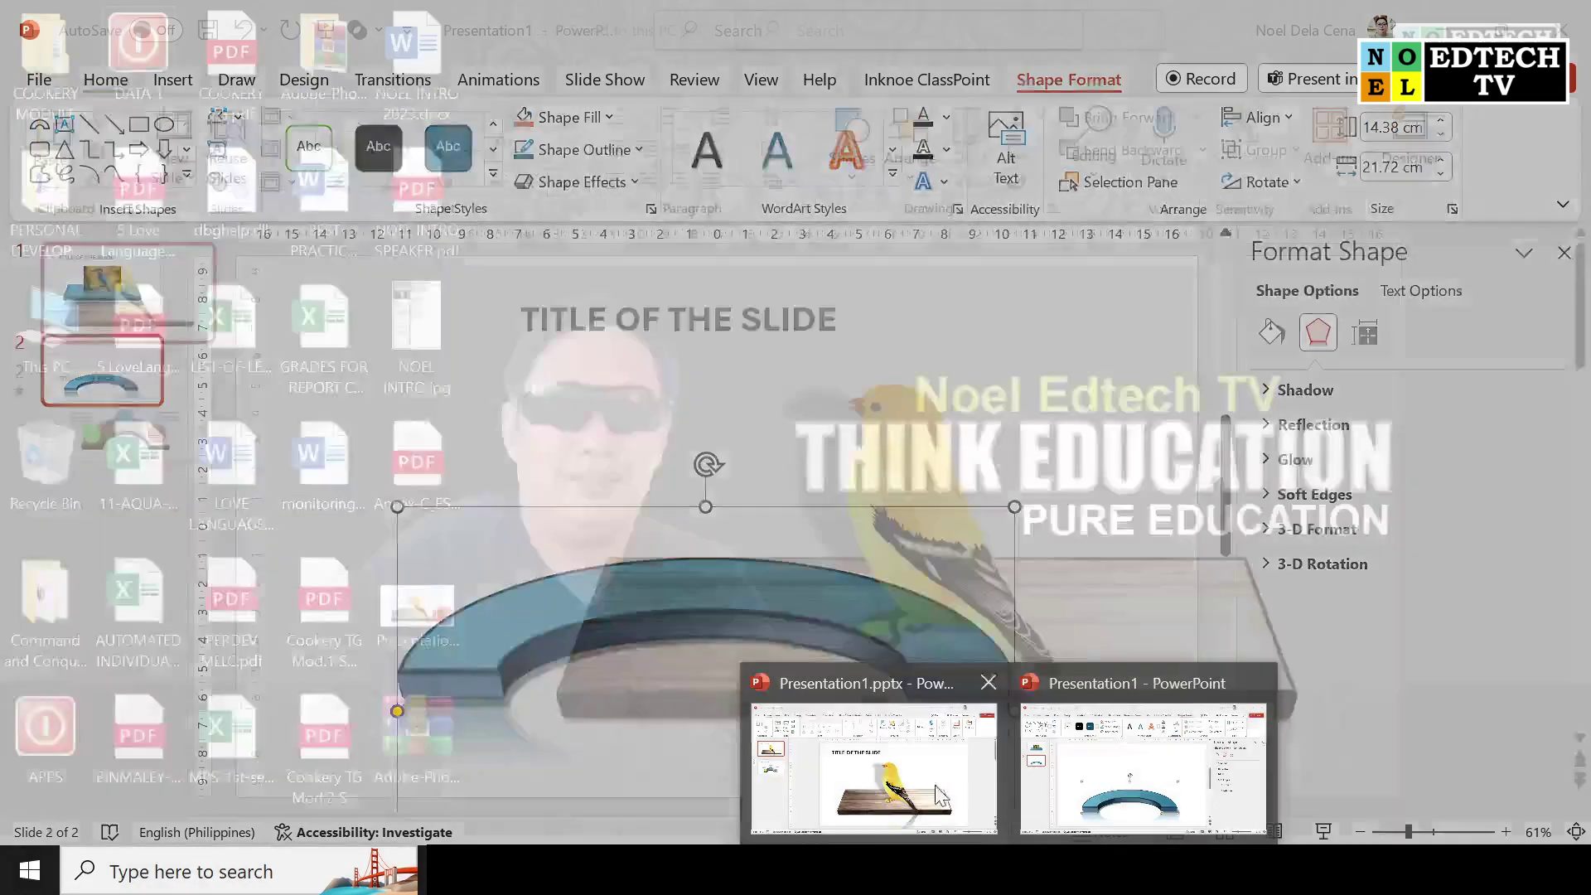
{"action": "left_click", "coordinate": [940, 796]}
{"action": "left_click", "coordinate": [162, 432]}
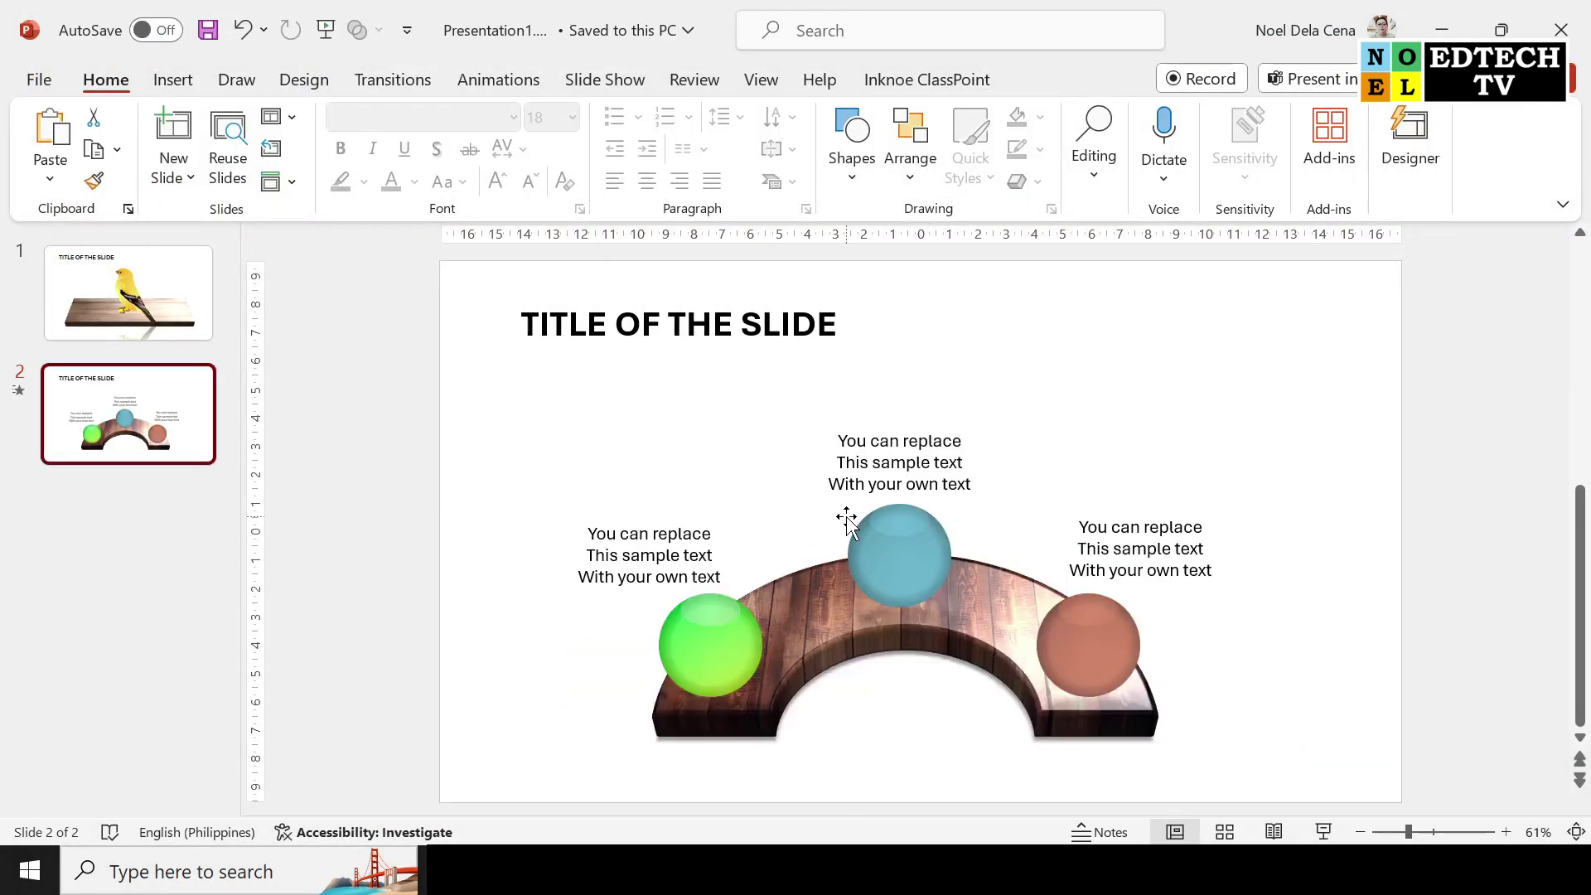
Step: Copy the green, teal and red spheres with their three text boxes onto the arc slide
{"action": "left_click", "coordinate": [690, 634]}
{"action": "left_click", "coordinate": [659, 534], "text": "shift"}
{"action": "left_click", "coordinate": [891, 485], "text": "shift"}
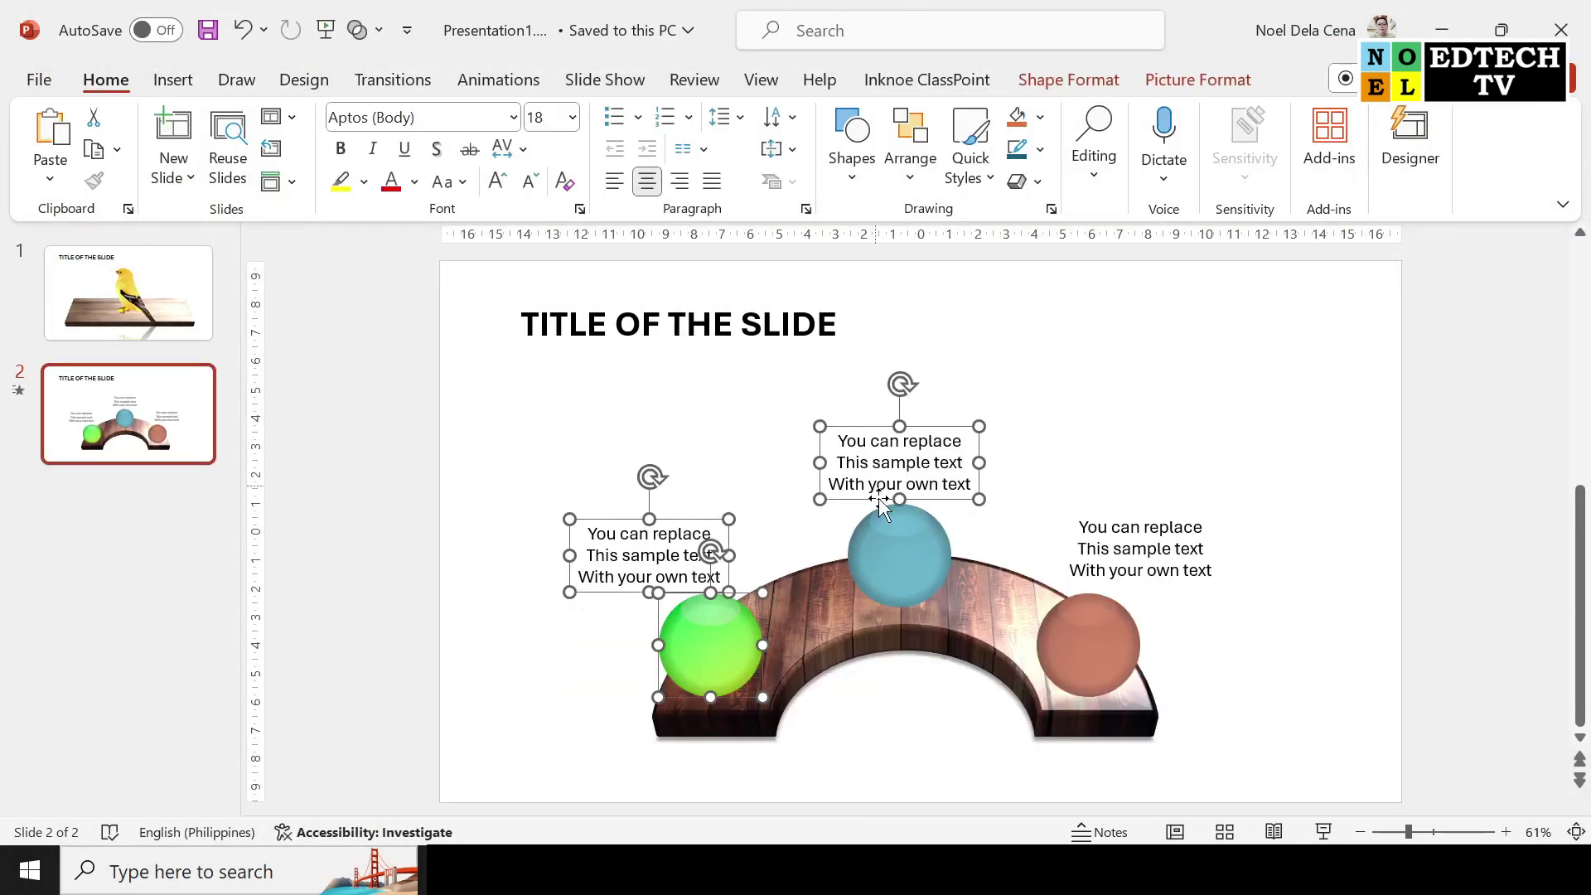
{"action": "left_click", "coordinate": [893, 553], "text": "shift"}
{"action": "left_click", "coordinate": [1077, 571], "text": "shift"}
{"action": "left_click", "coordinate": [1093, 645], "text": "shift"}
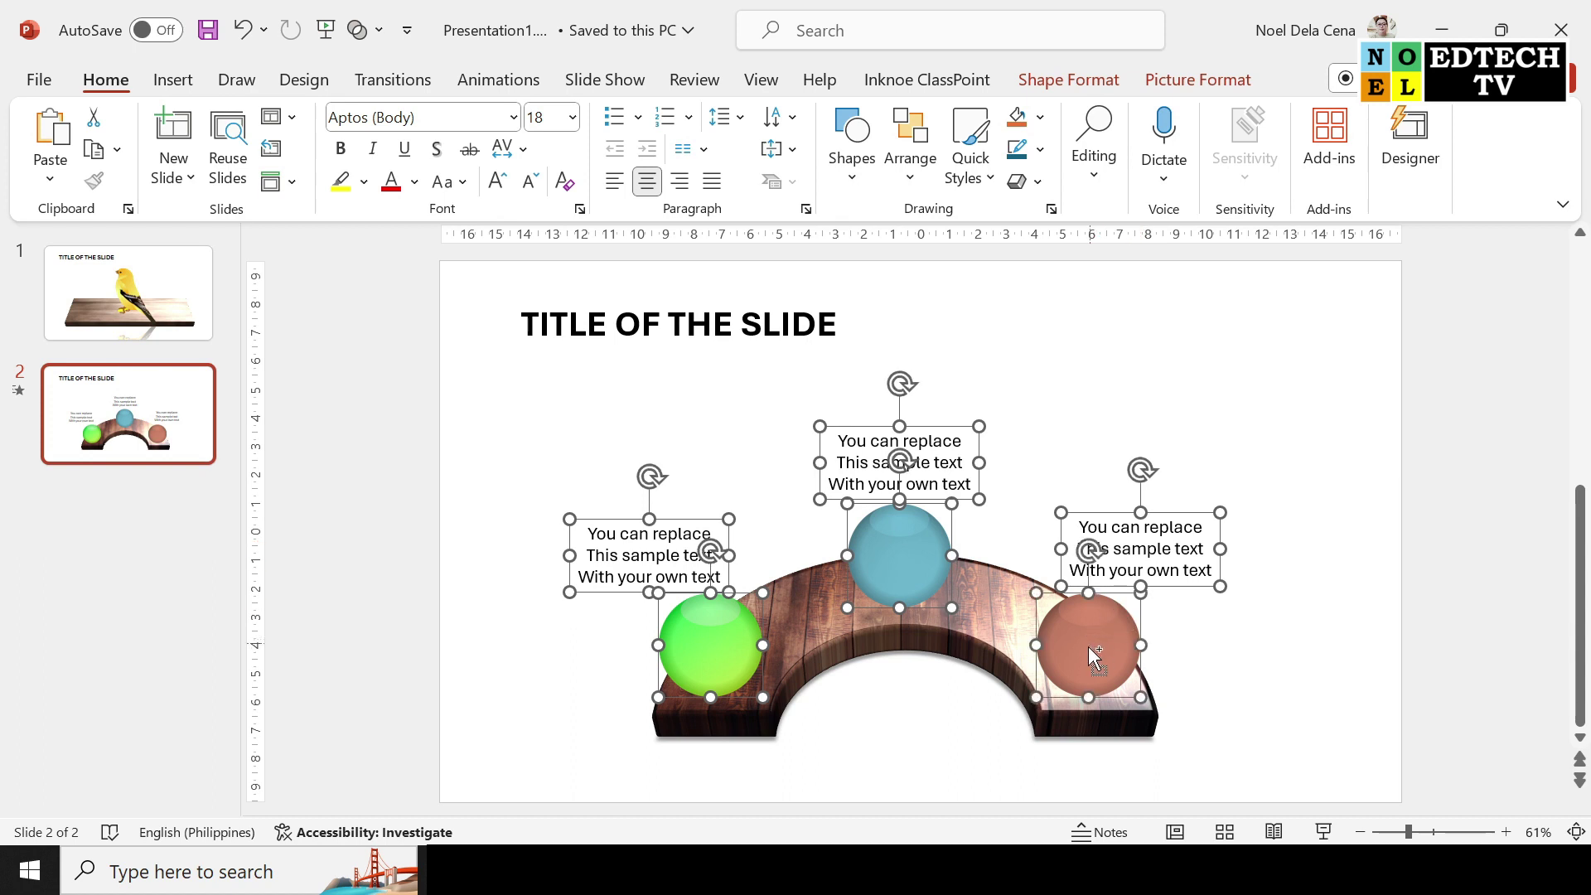
{"action": "mouse_move", "coordinate": [371, 872]}
{"action": "left_click", "coordinate": [1165, 778]}
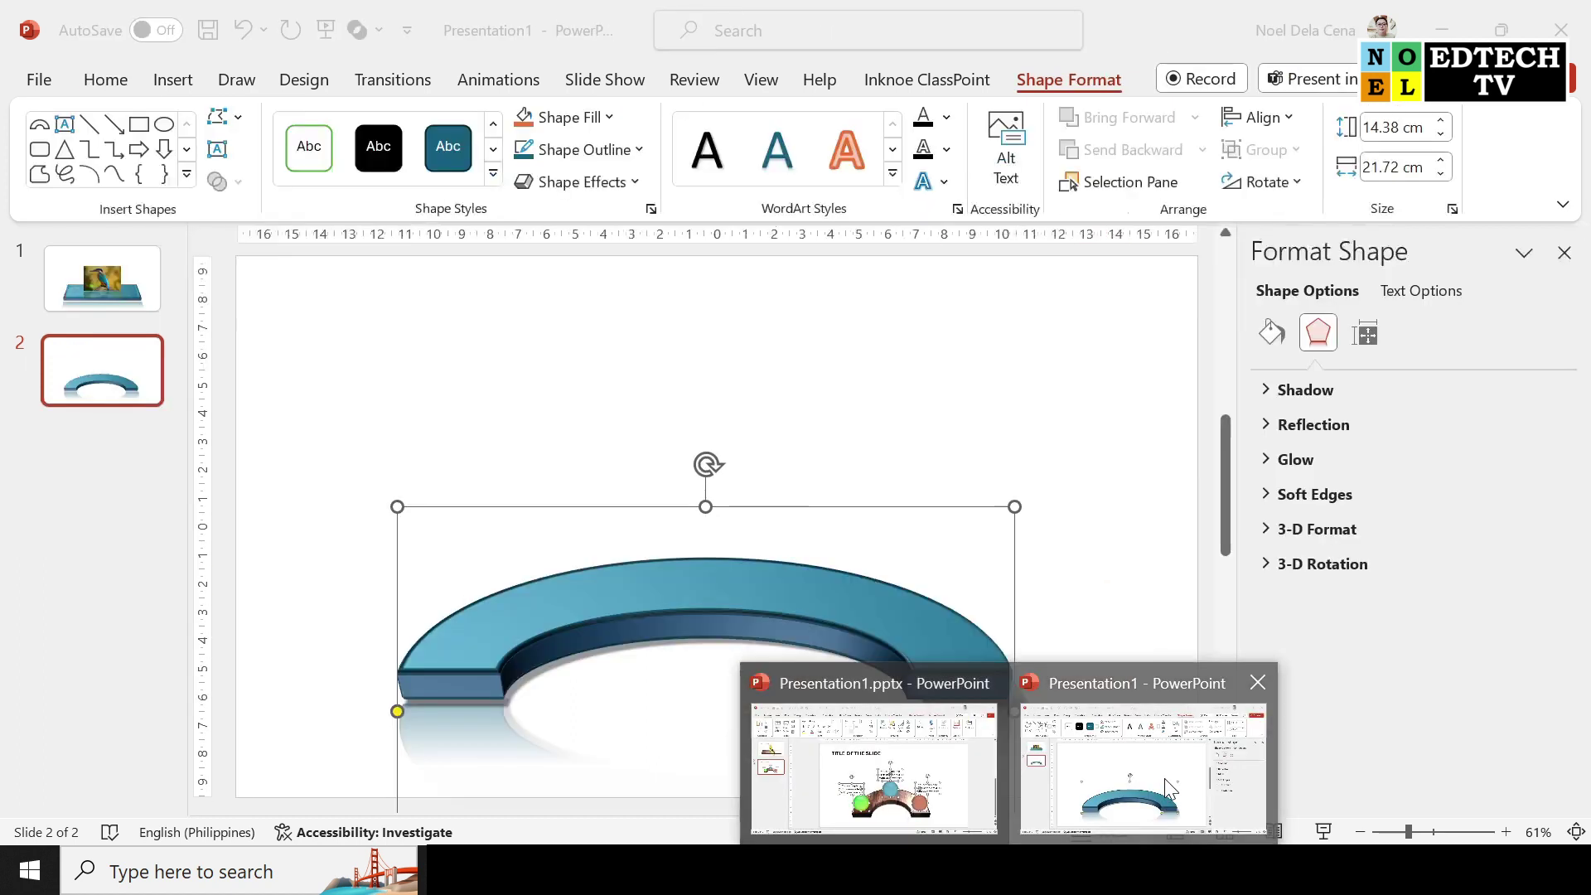
{"action": "key", "text": "ctrl+v"}
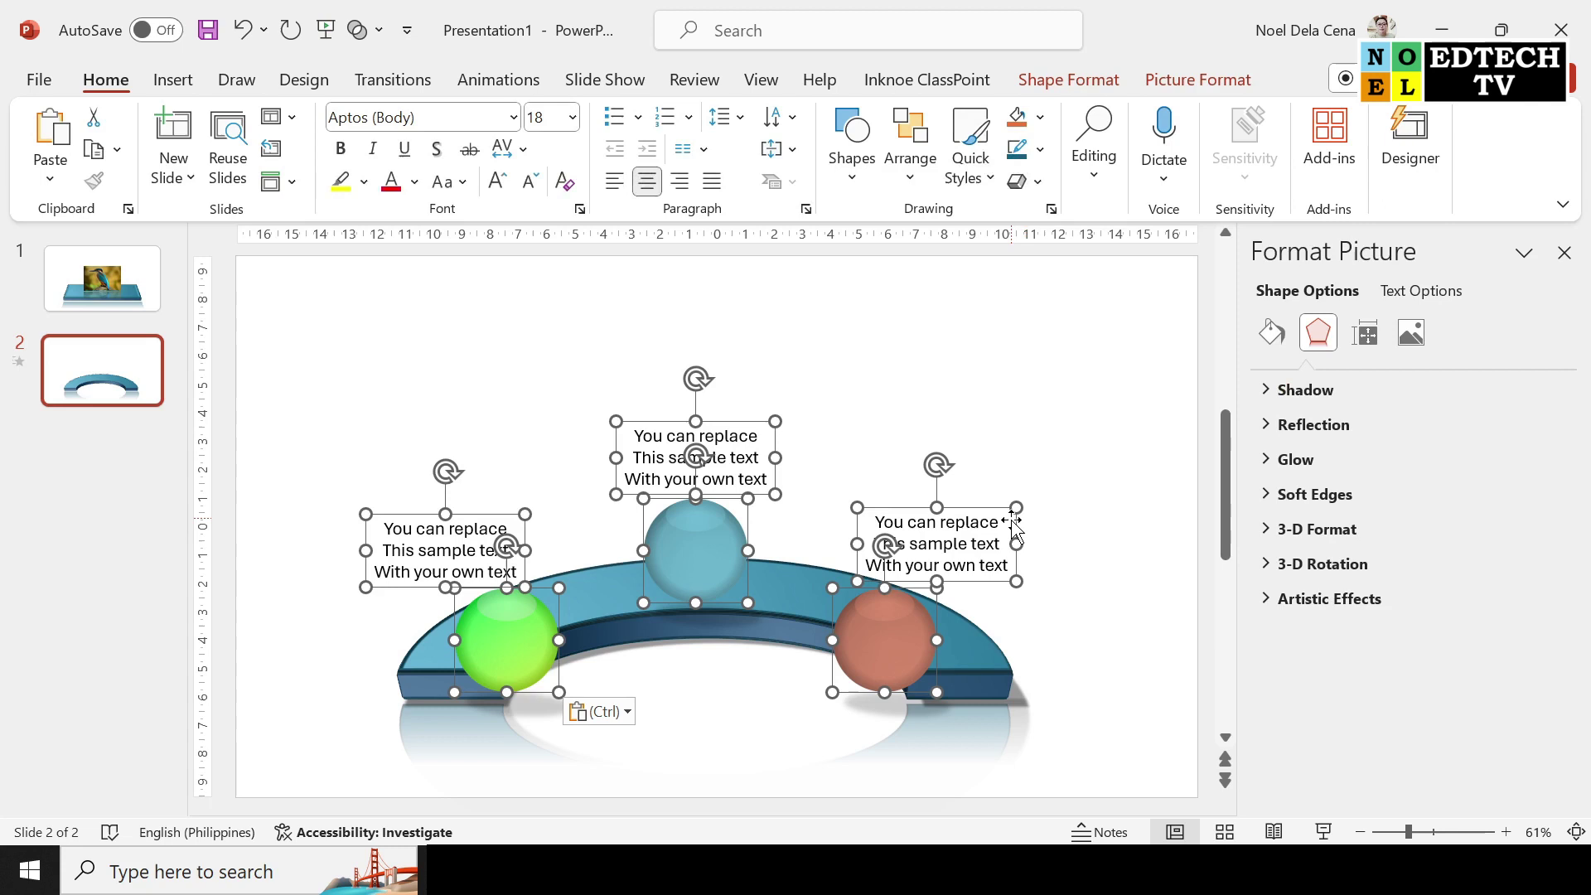
{"action": "left_click", "coordinate": [971, 544]}
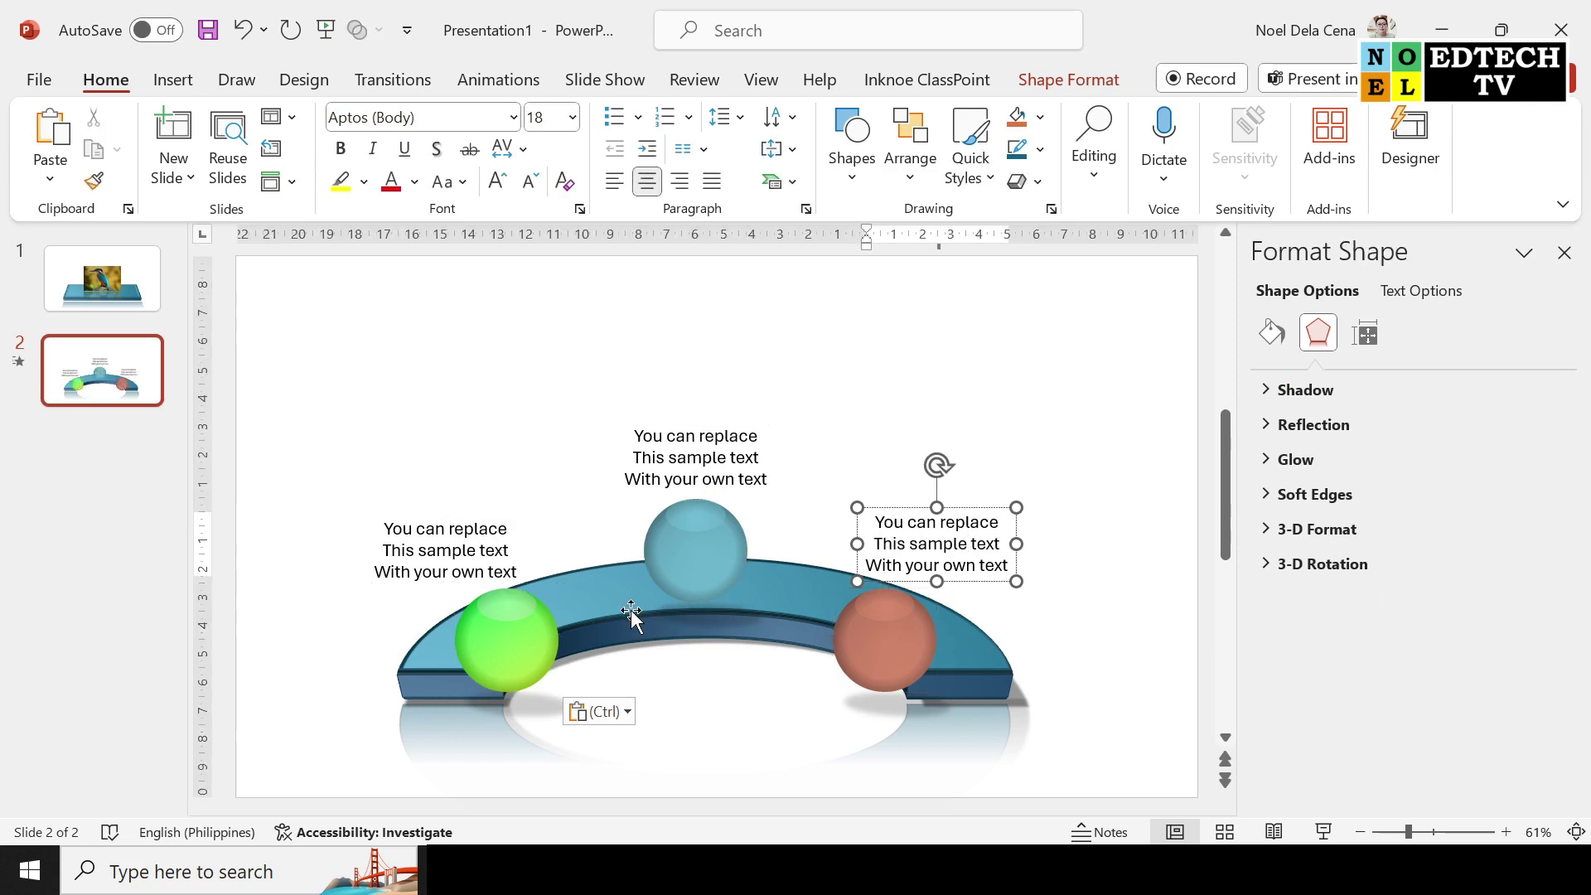
Step: Move the green sphere pair onto the arc's left end and the teal pair up-right
{"action": "left_click", "coordinate": [489, 642]}
{"action": "left_click", "coordinate": [459, 529], "text": "shift"}
{"action": "left_click_drag", "start_coordinate": [489, 512], "coordinate": [454, 450]}
{"action": "left_click", "coordinate": [705, 539]}
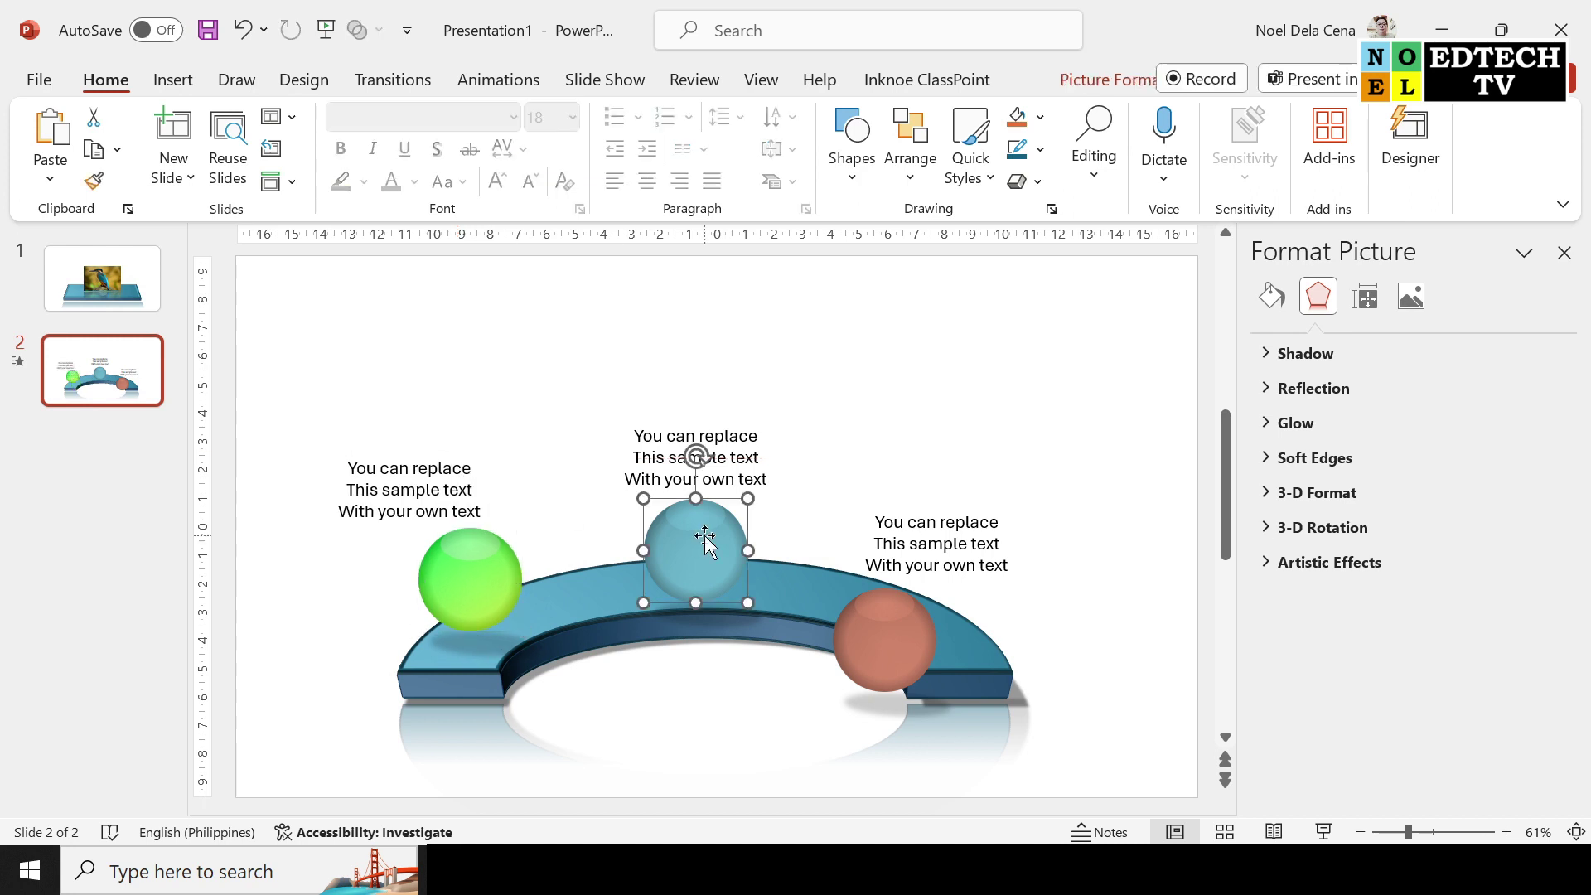
{"action": "left_click", "coordinate": [700, 460], "text": "shift"}
{"action": "left_click_drag", "start_coordinate": [744, 421], "coordinate": [785, 393]}
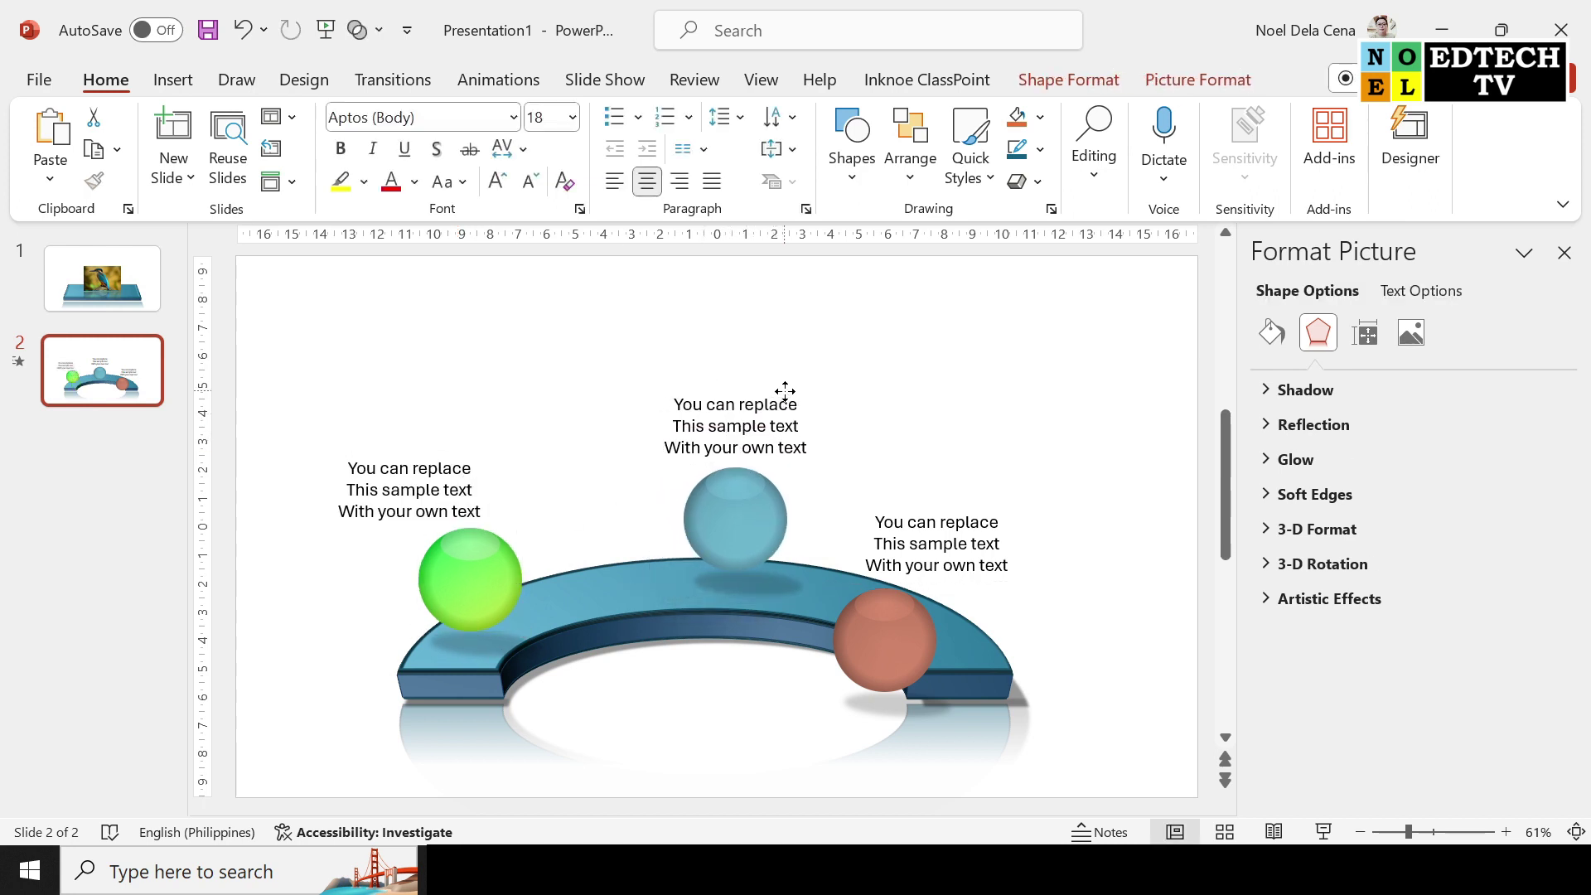
Step: Settle the red sphere and caption on the arc's right end, then centre the middle pair
{"action": "left_click", "coordinate": [927, 627]}
{"action": "left_click", "coordinate": [974, 541], "text": "shift"}
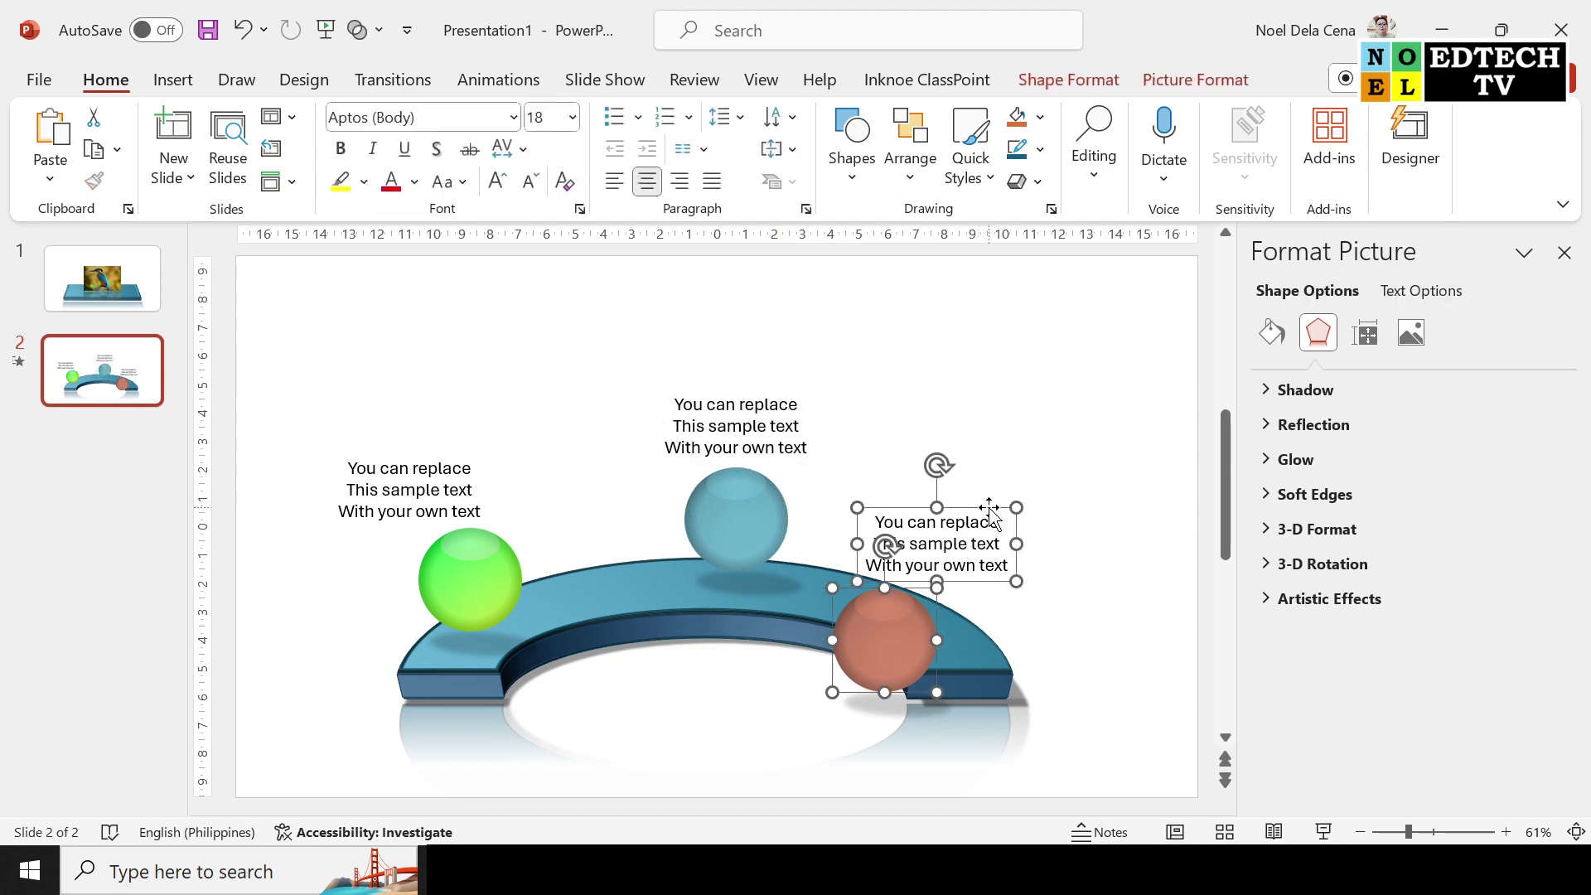
{"action": "left_click_drag", "start_coordinate": [973, 540], "coordinate": [1036, 444]}
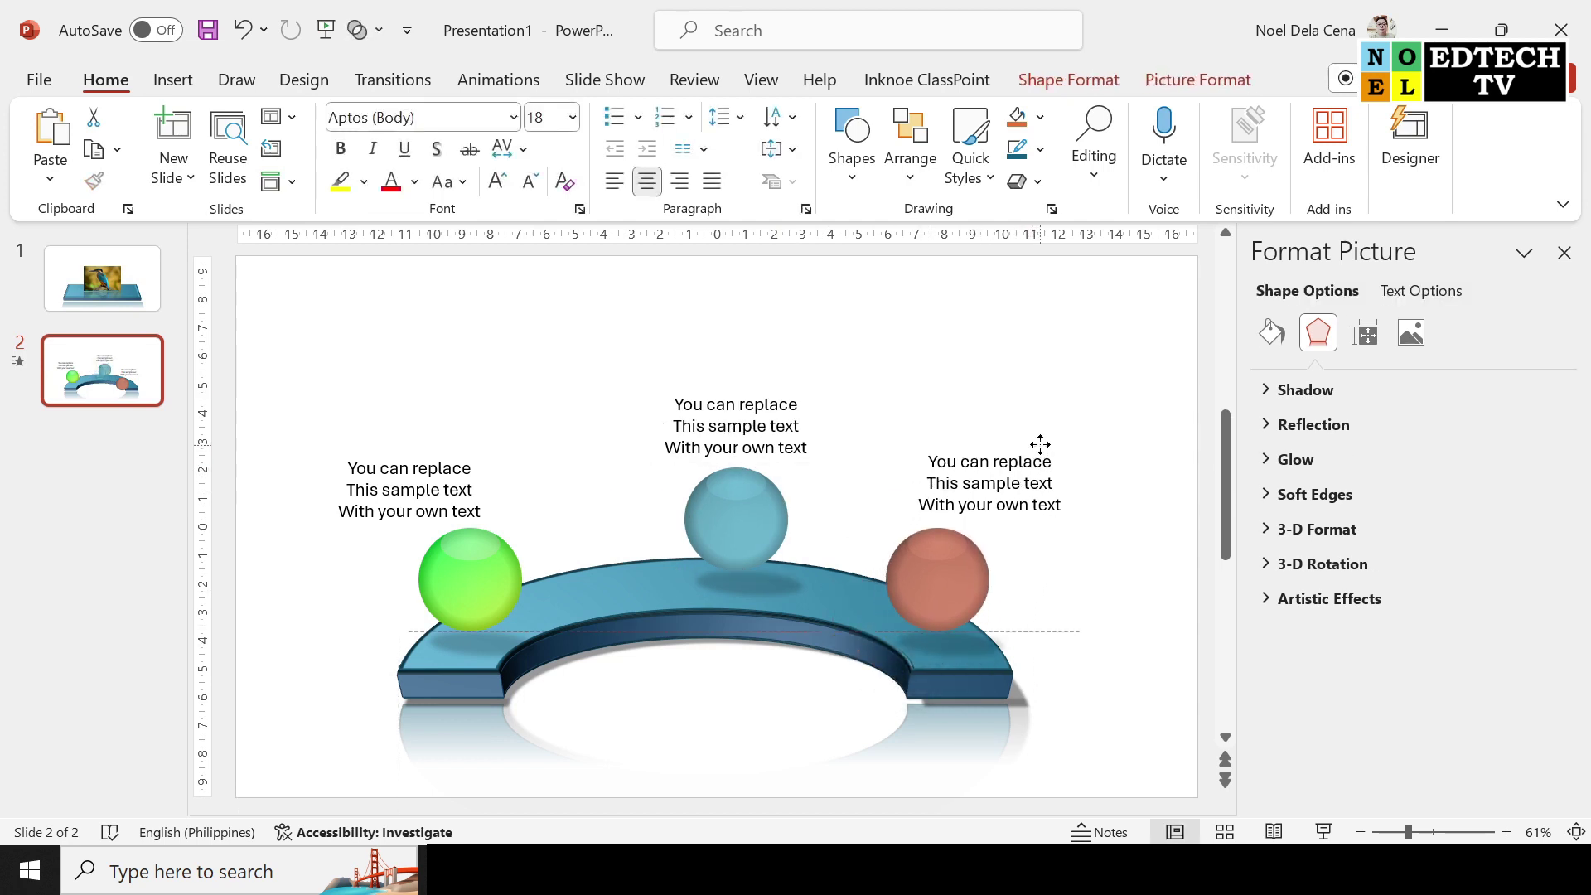
{"action": "left_click_drag", "start_coordinate": [1037, 444], "coordinate": [1051, 444]}
{"action": "left_click", "coordinate": [735, 421]}
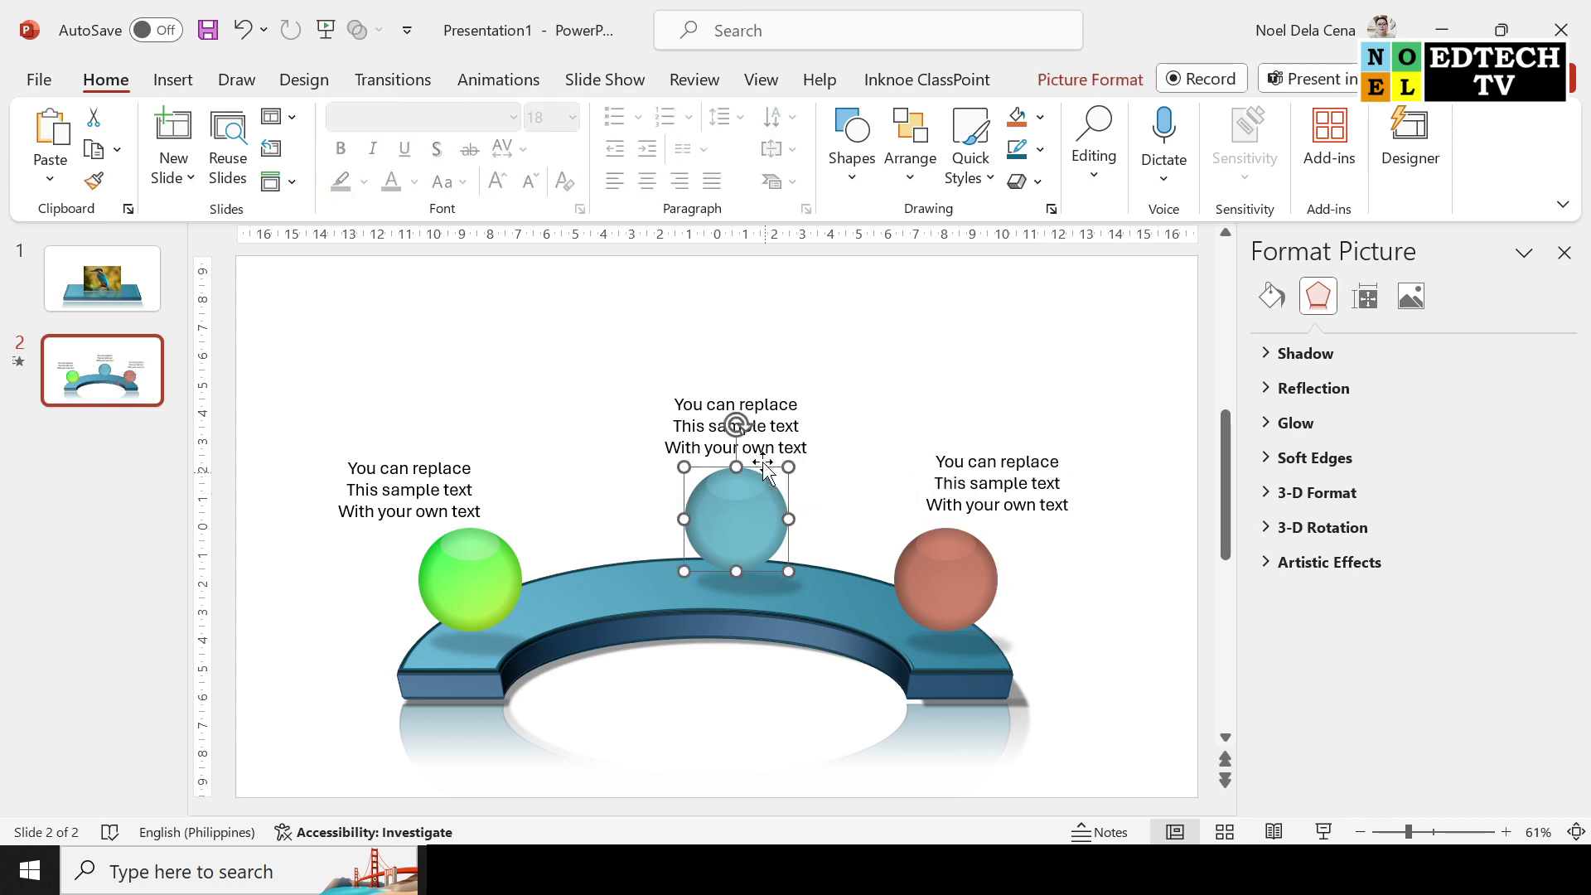
{"action": "left_click_drag", "start_coordinate": [777, 391], "coordinate": [759, 390]}
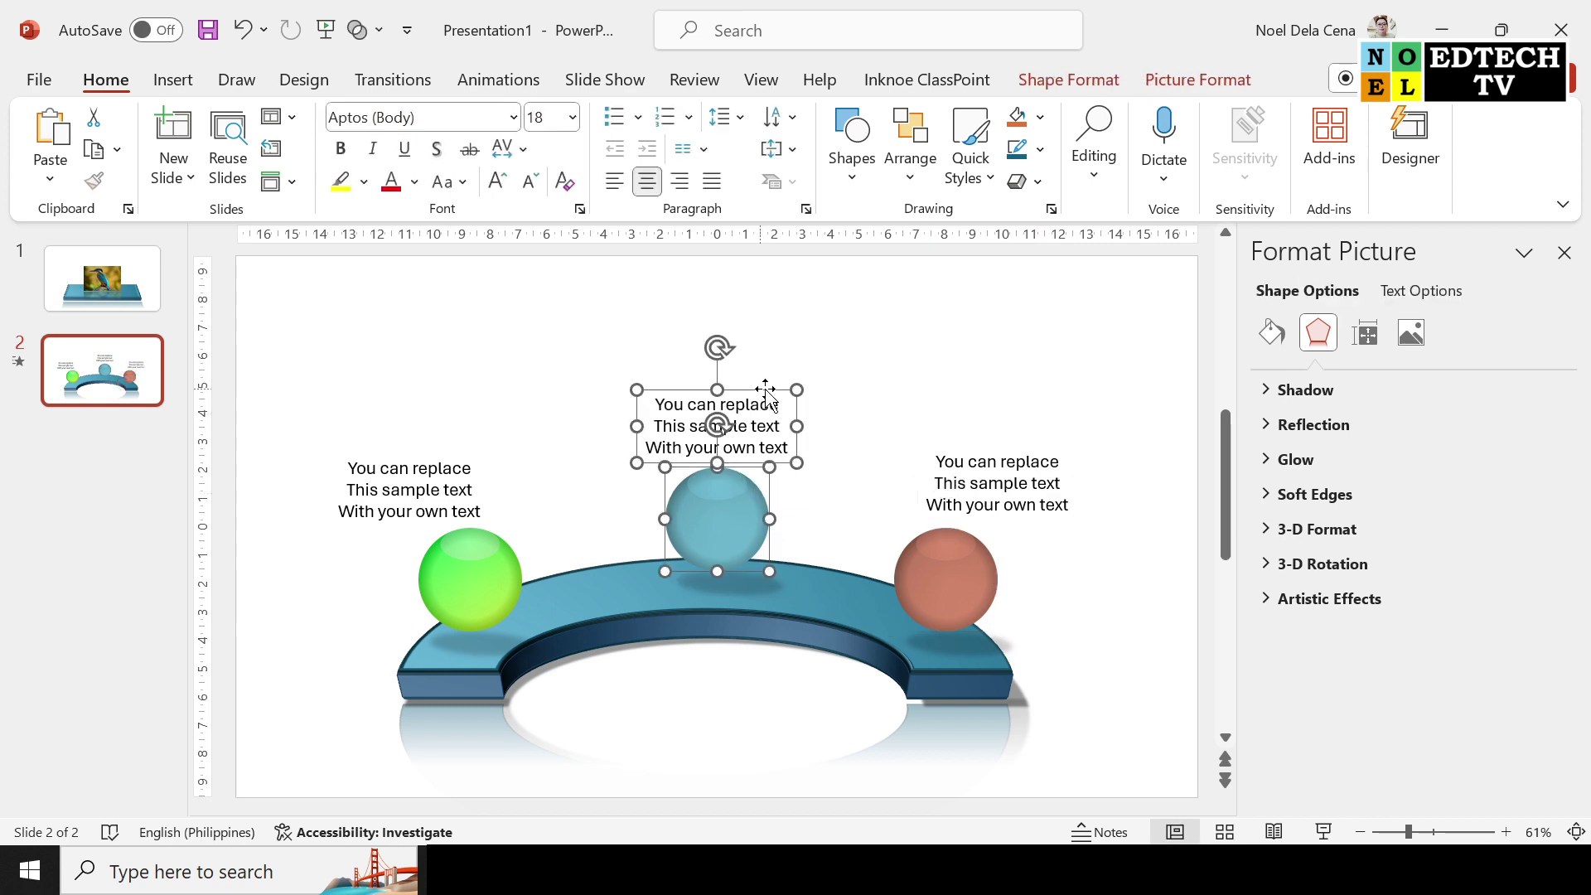
Step: Reselect the green sphere together with the text above it
{"action": "left_click", "coordinate": [373, 576]}
{"action": "left_click", "coordinate": [484, 566]}
{"action": "left_click", "coordinate": [469, 487], "text": "shift"}
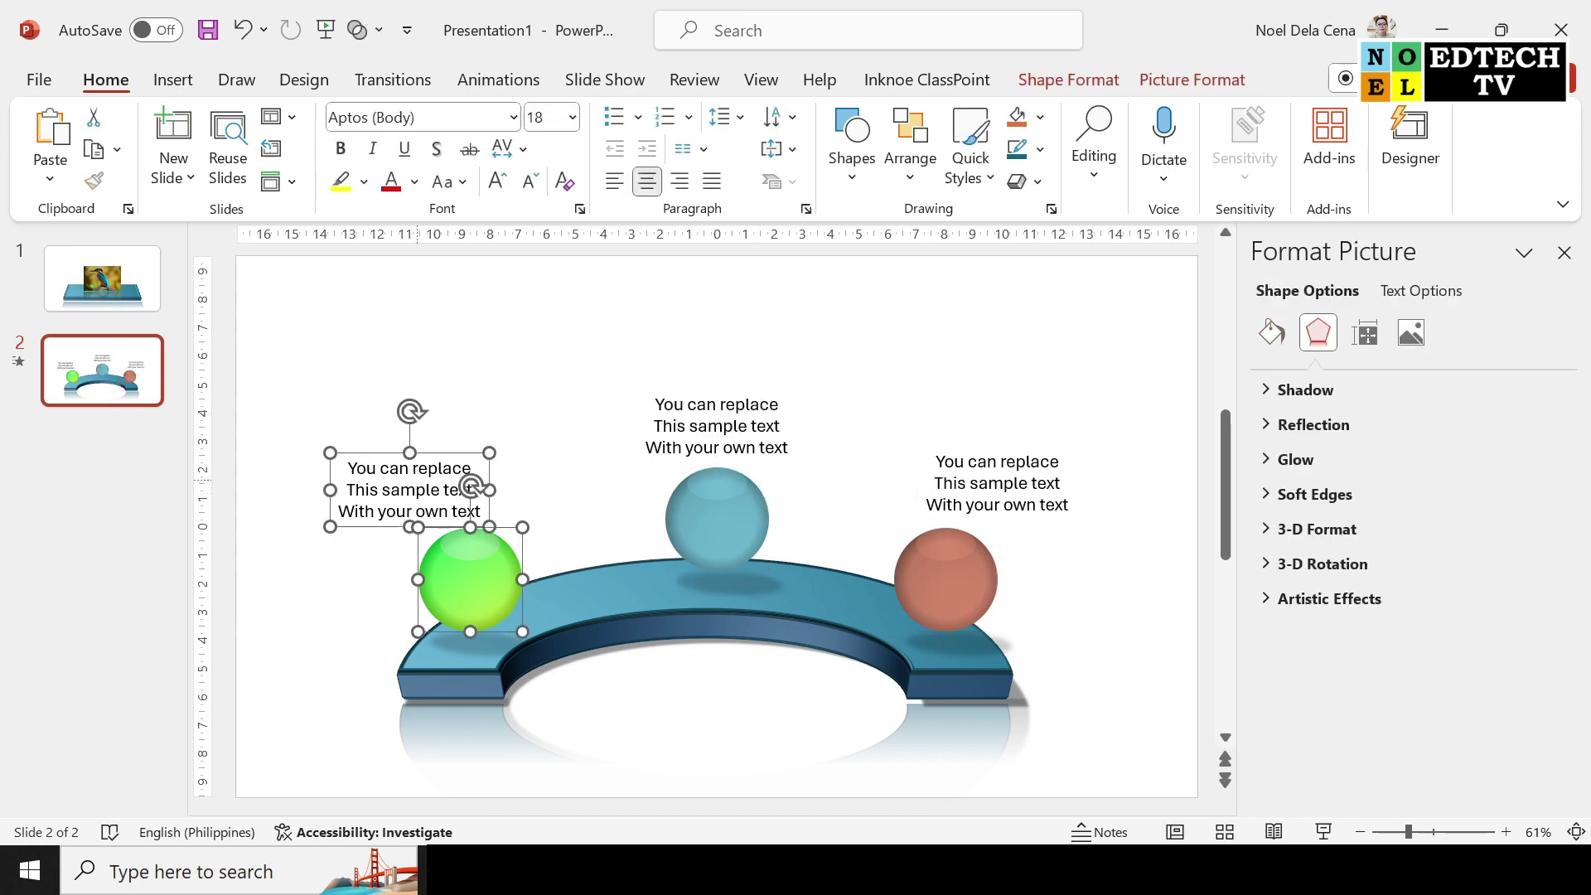
Step: Apply a Wipe entrance animation to the green, blue, then red sphere-and-caption pairs
{"action": "left_click", "coordinate": [495, 81]}
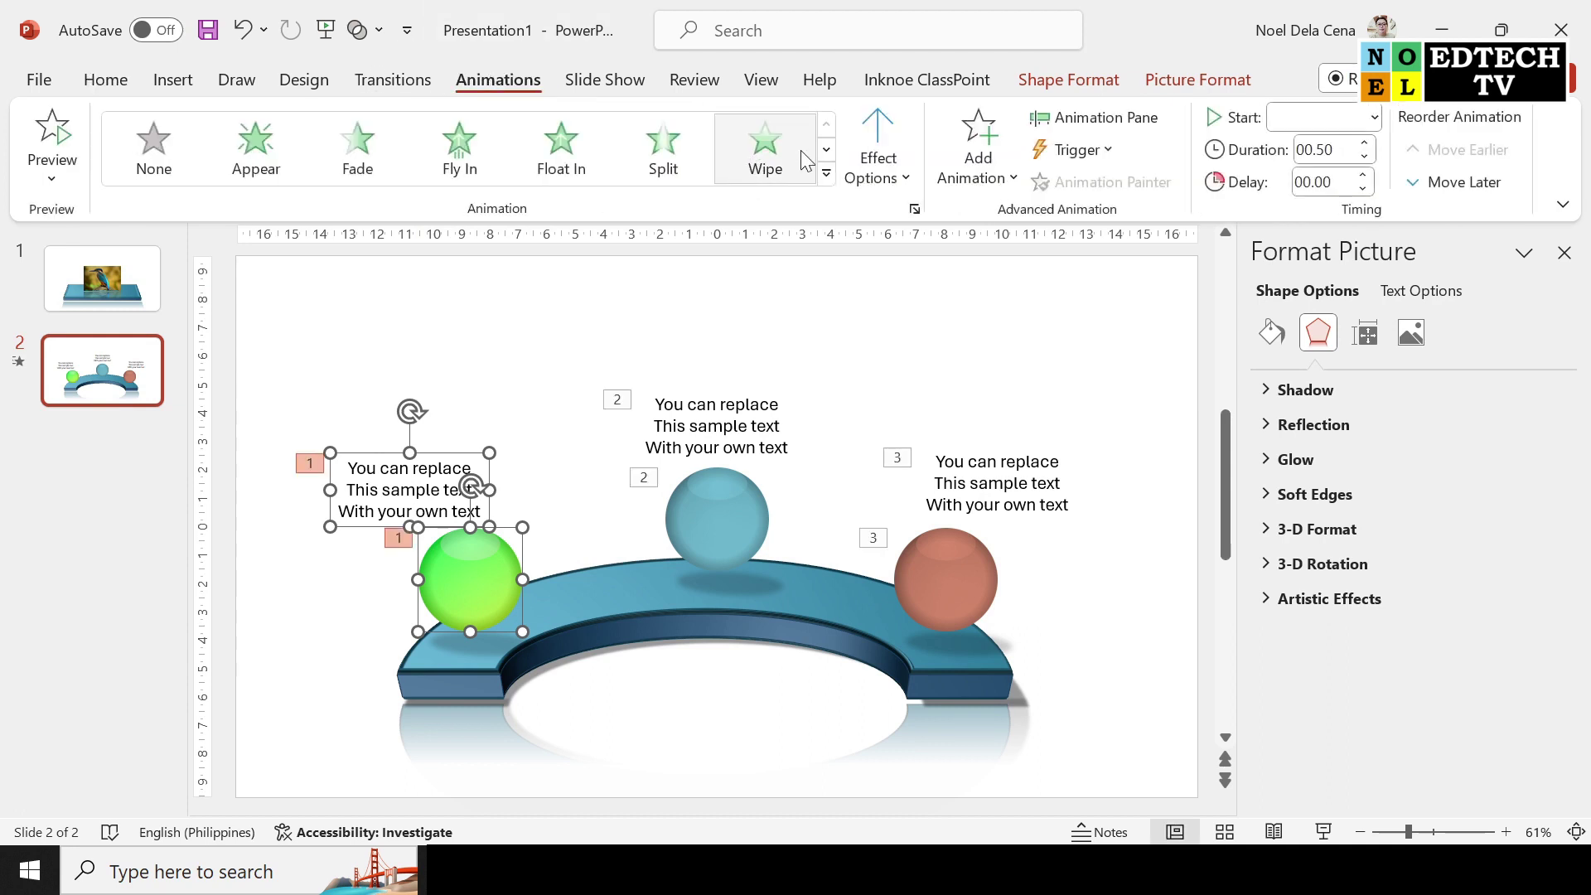
{"action": "left_click", "coordinate": [785, 174]}
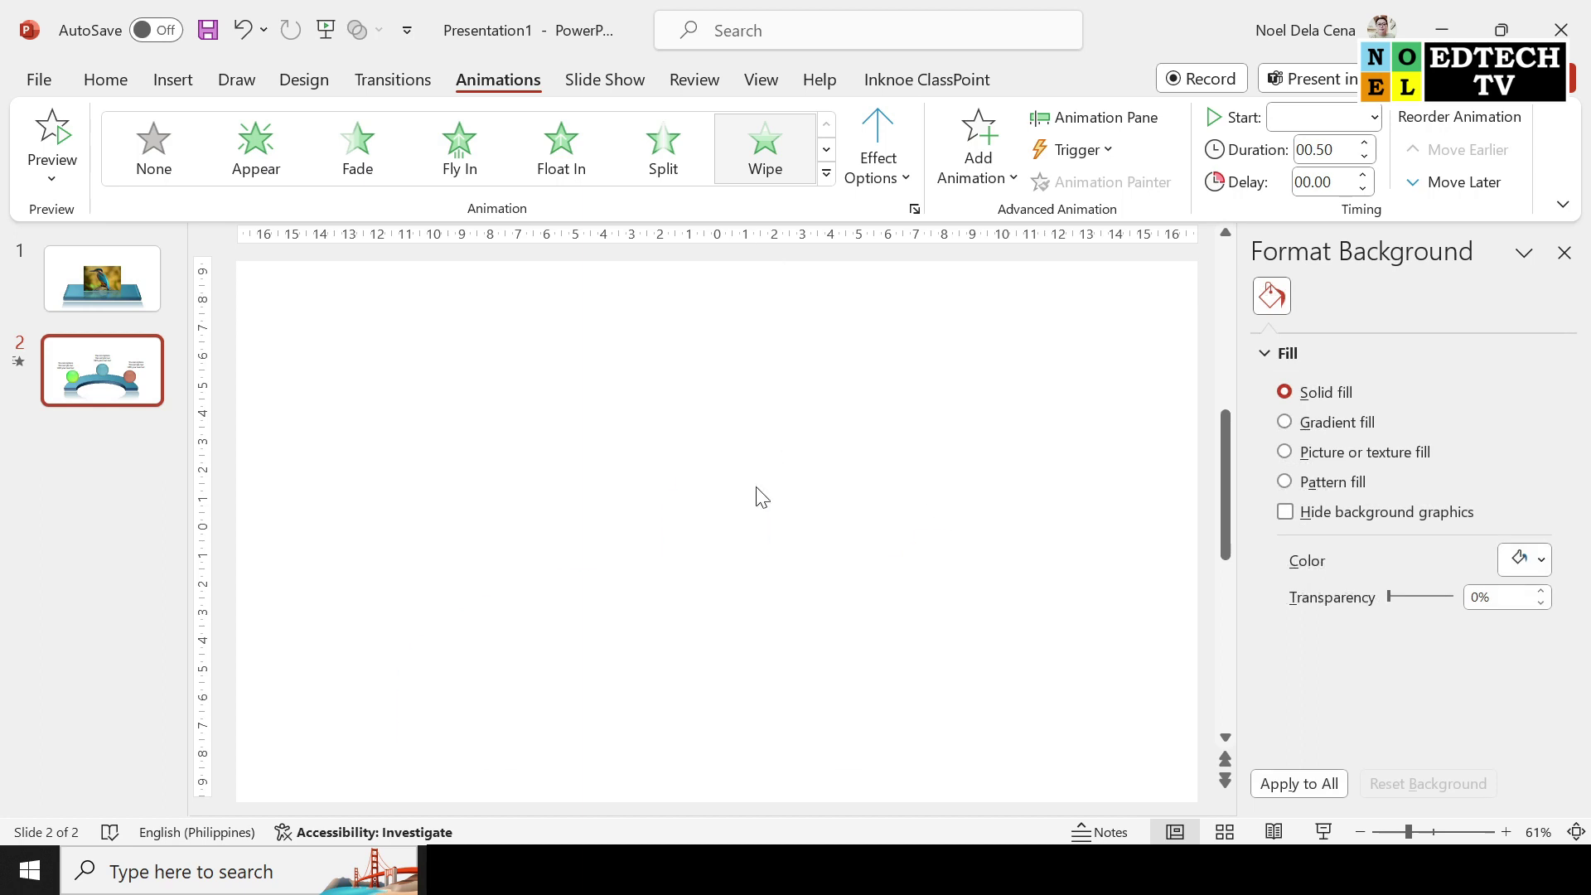
{"action": "left_click", "coordinate": [746, 497]}
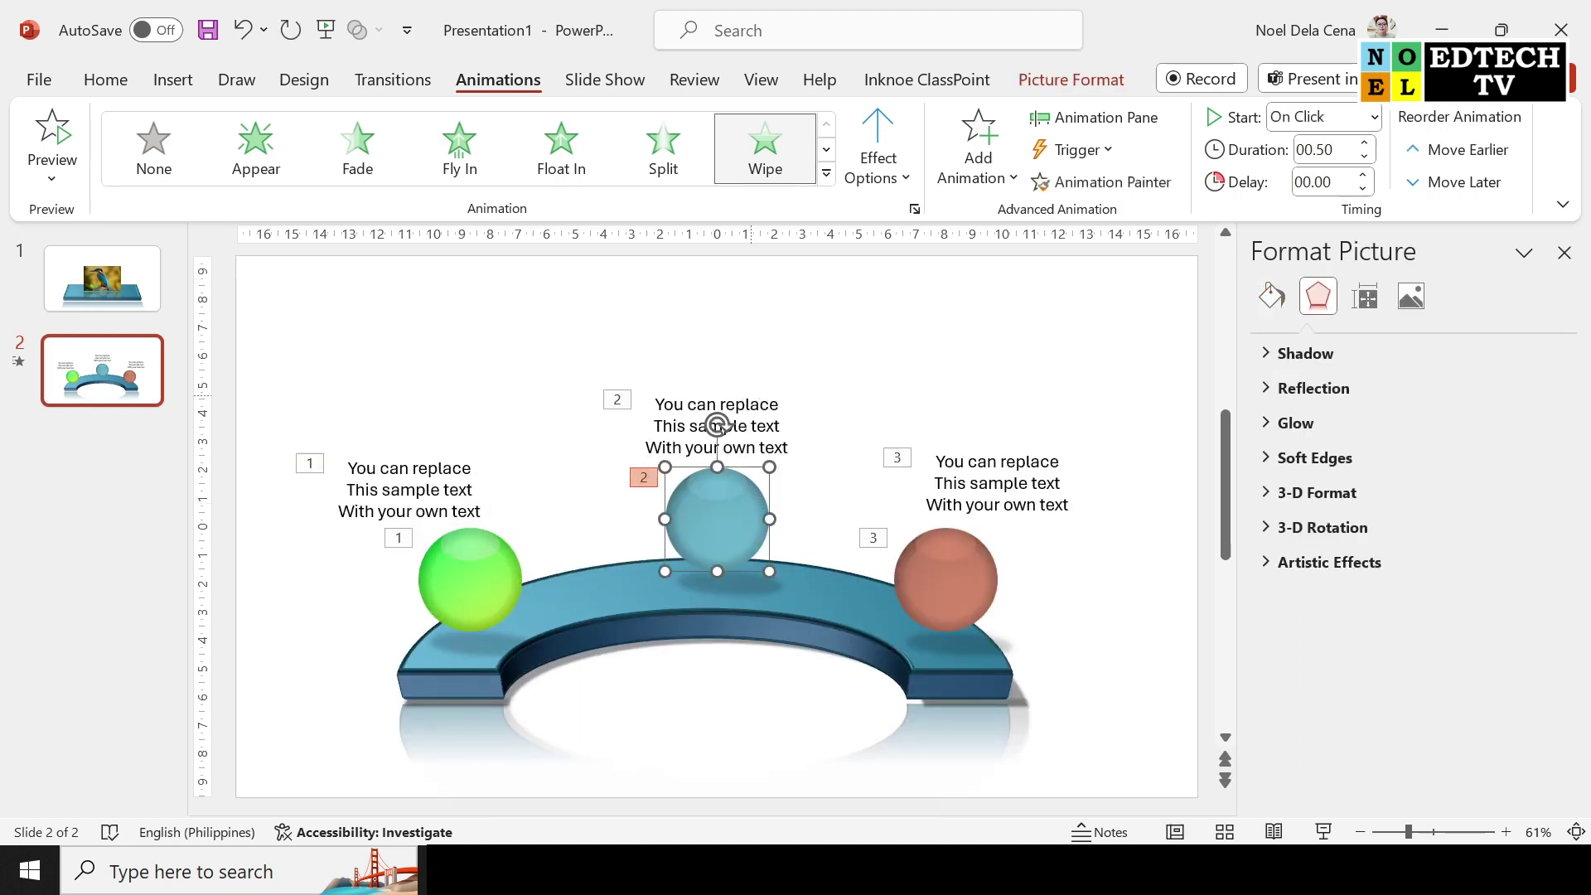
{"action": "left_click", "coordinate": [717, 424], "text": "shift"}
{"action": "left_click", "coordinate": [764, 150]}
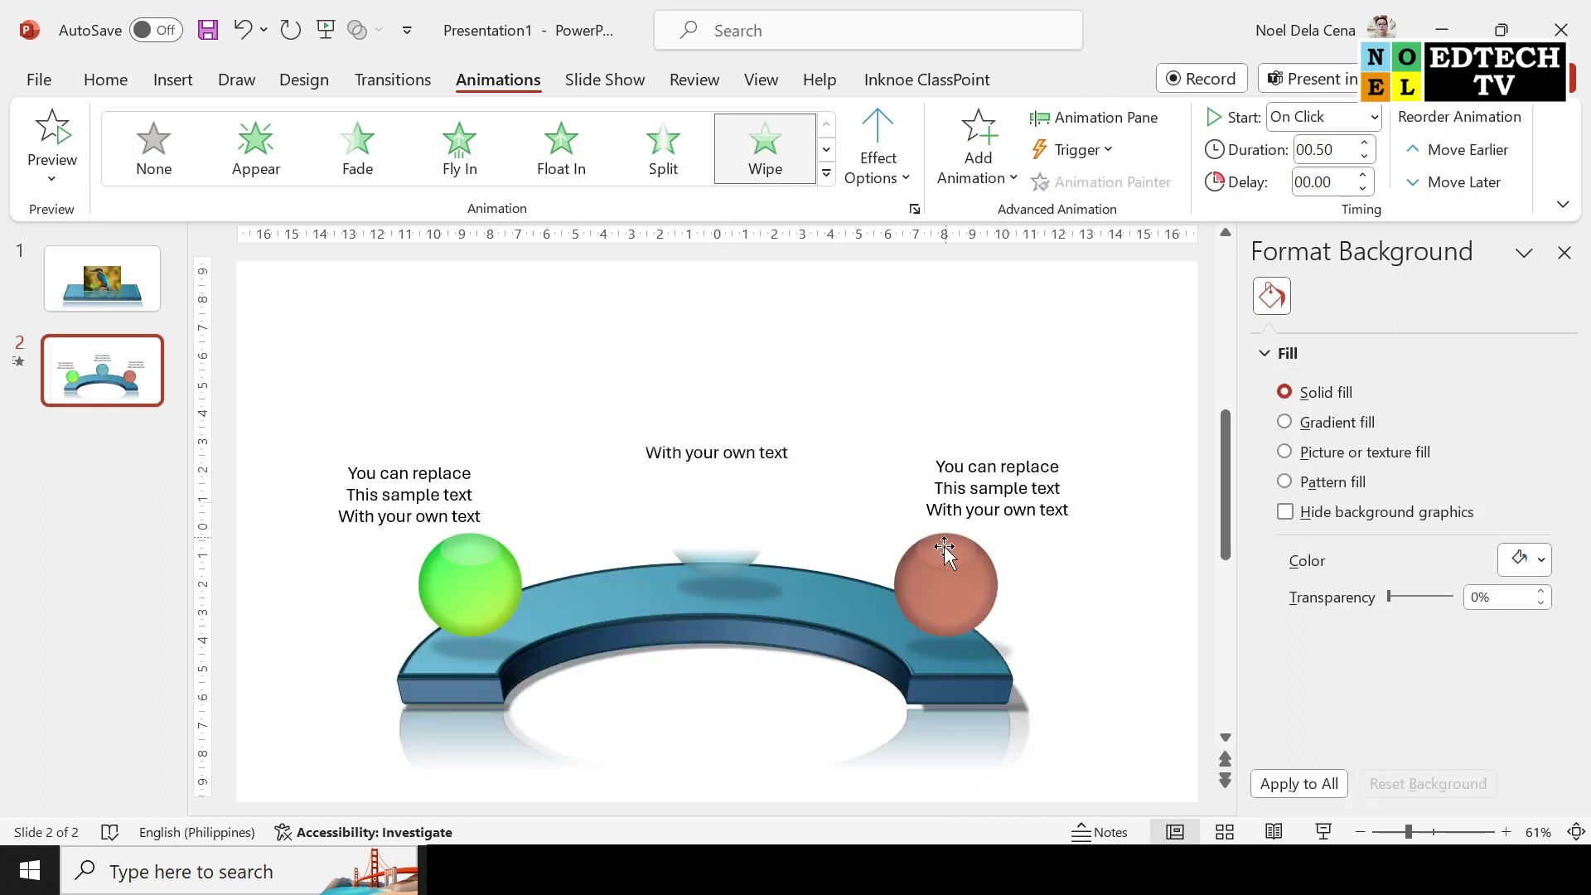
{"action": "left_click", "coordinate": [945, 596]}
{"action": "left_click", "coordinate": [944, 485], "text": "shift"}
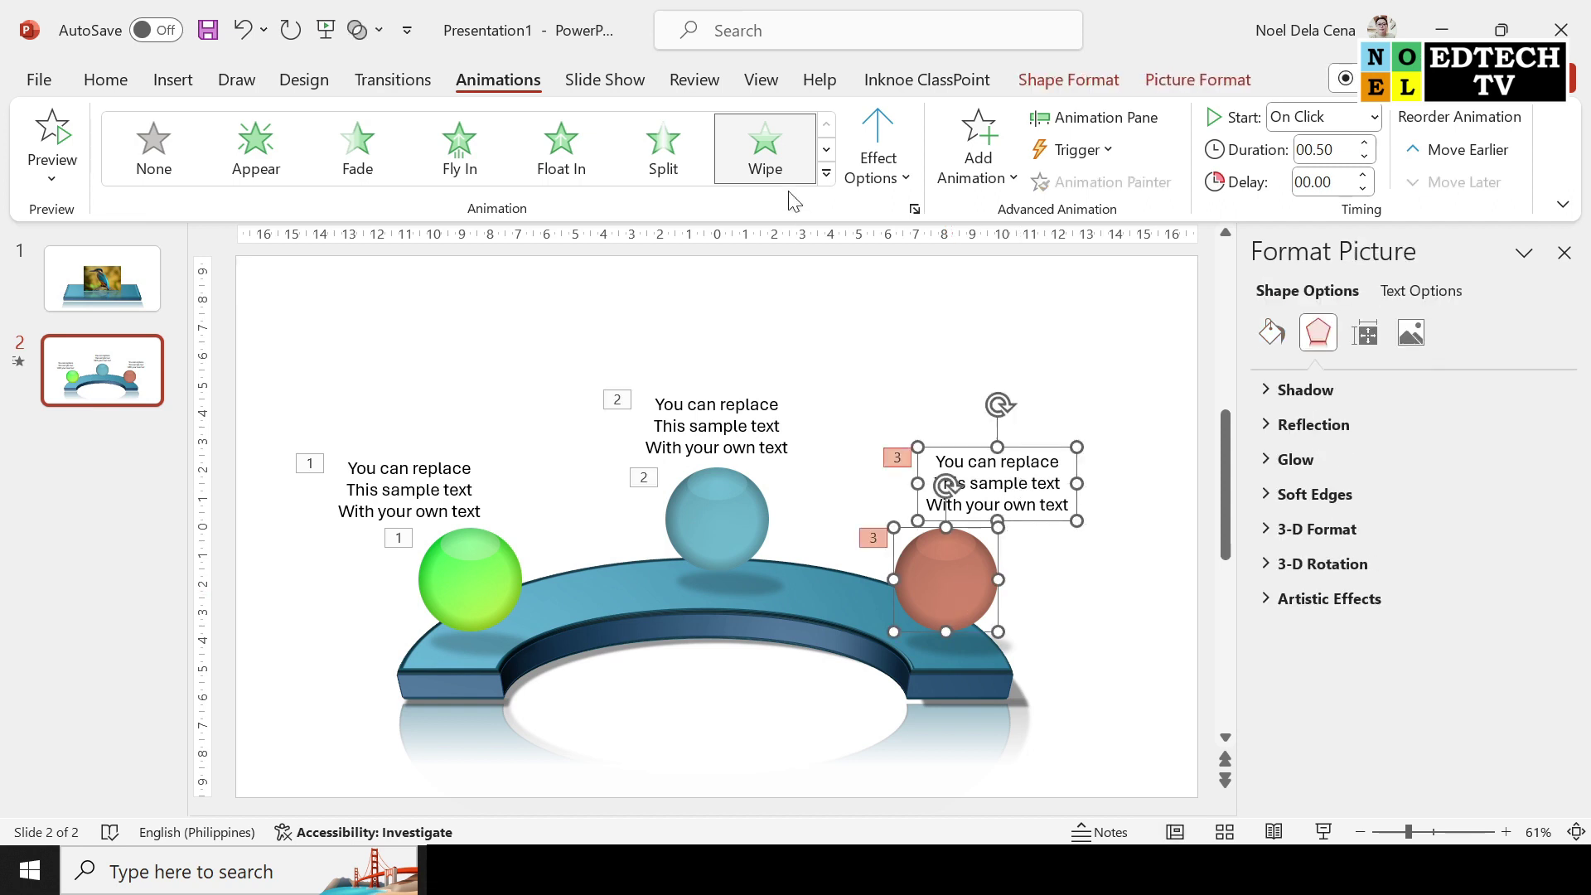
{"action": "left_click", "coordinate": [764, 153]}
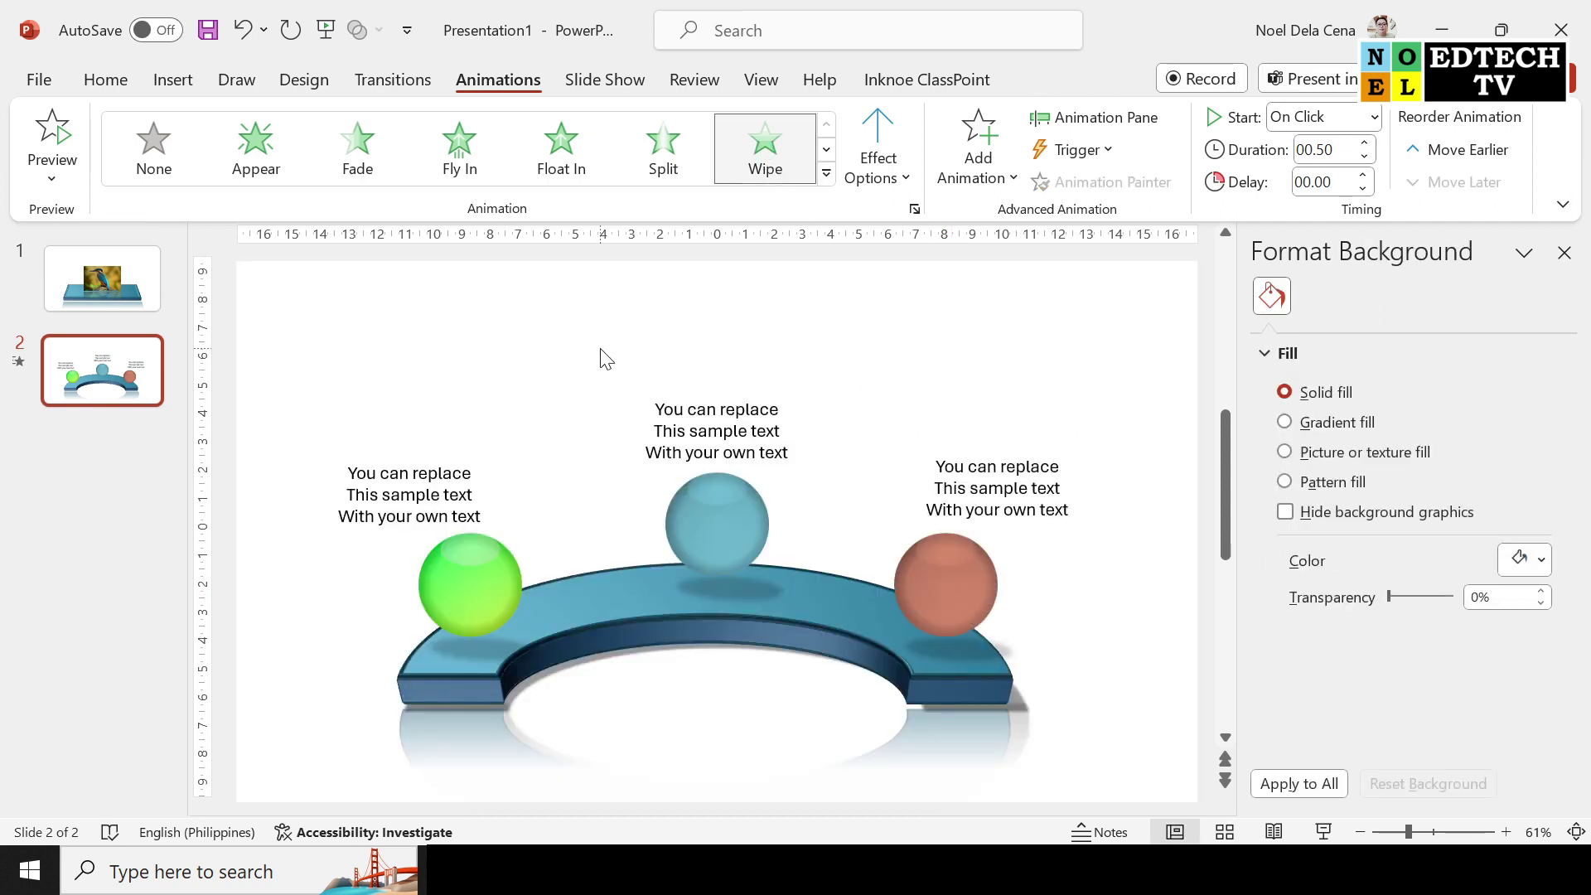
Step: Insert plain black WordArt reading 'Your Presentation Title'
{"action": "left_click", "coordinate": [173, 80]}
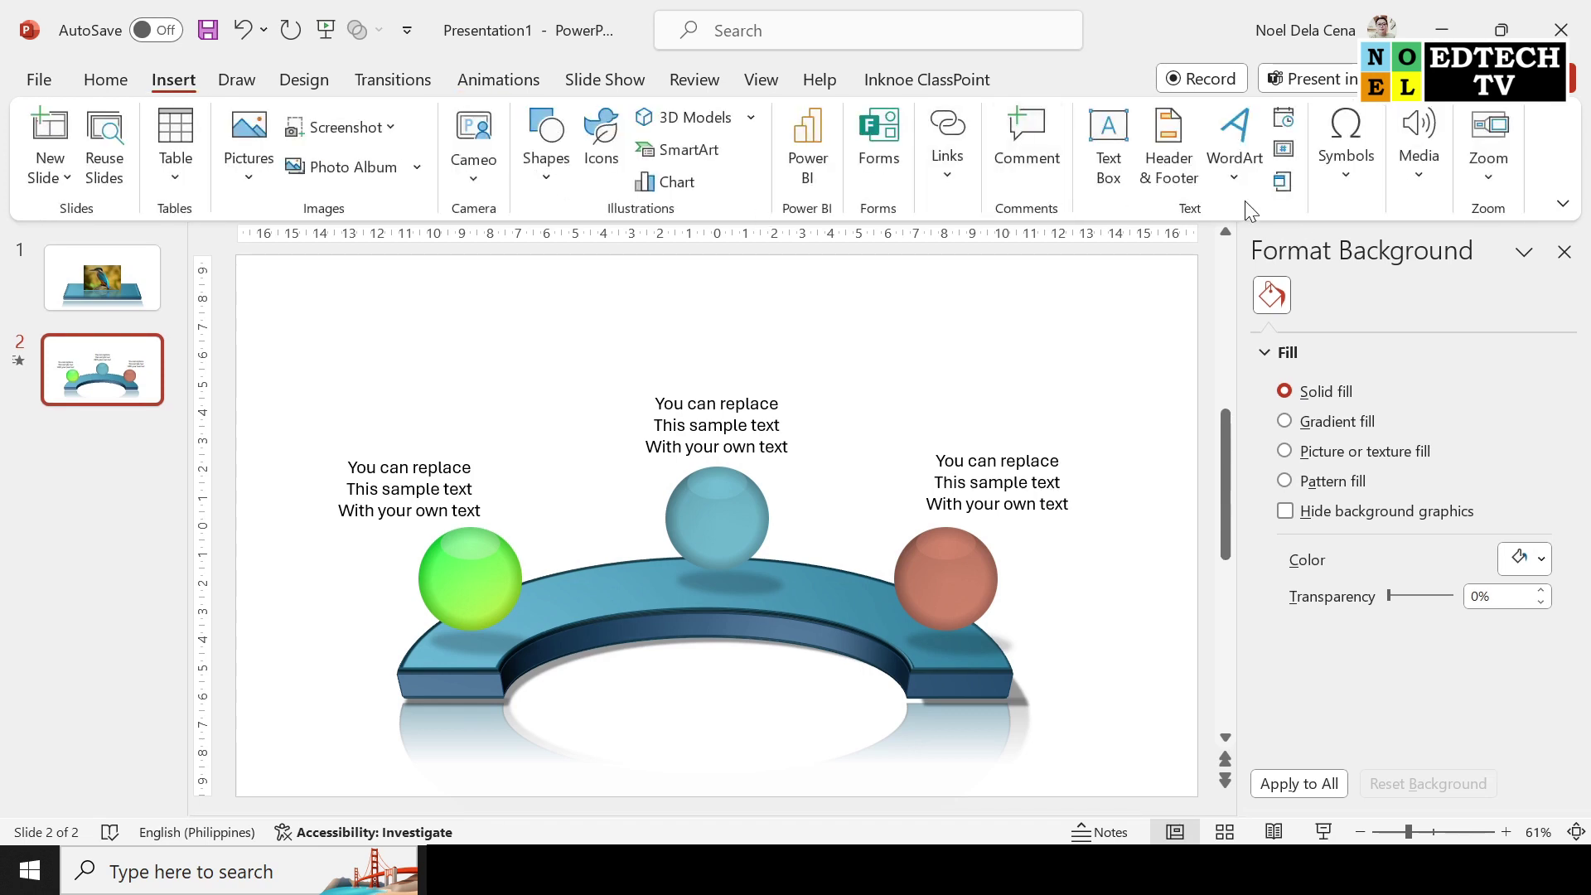
{"action": "left_click", "coordinate": [1236, 166]}
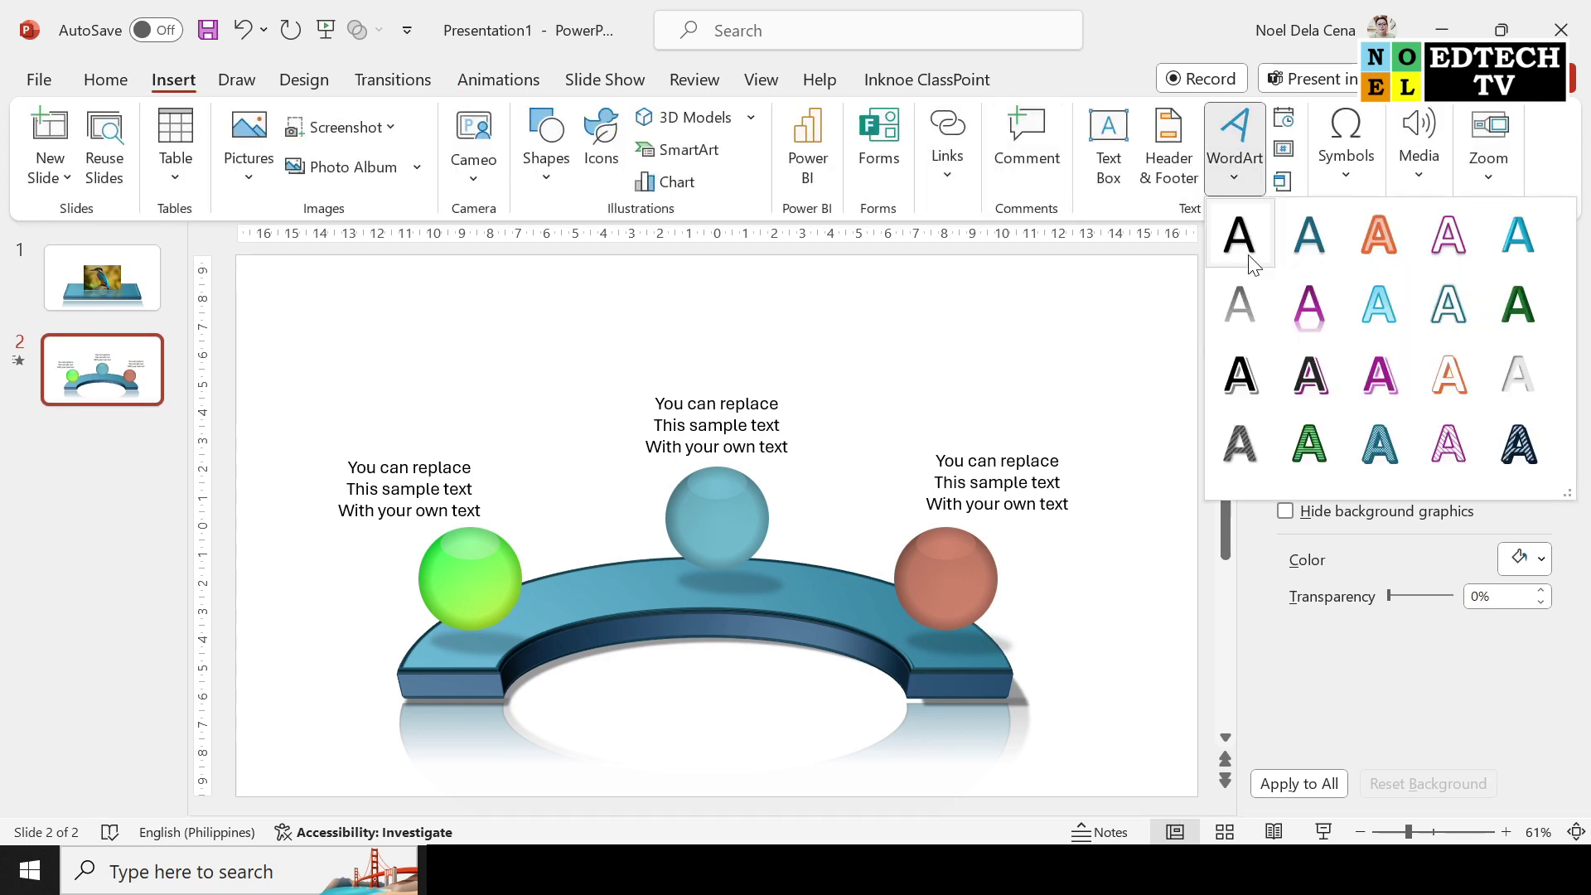
{"action": "left_click", "coordinate": [1240, 377]}
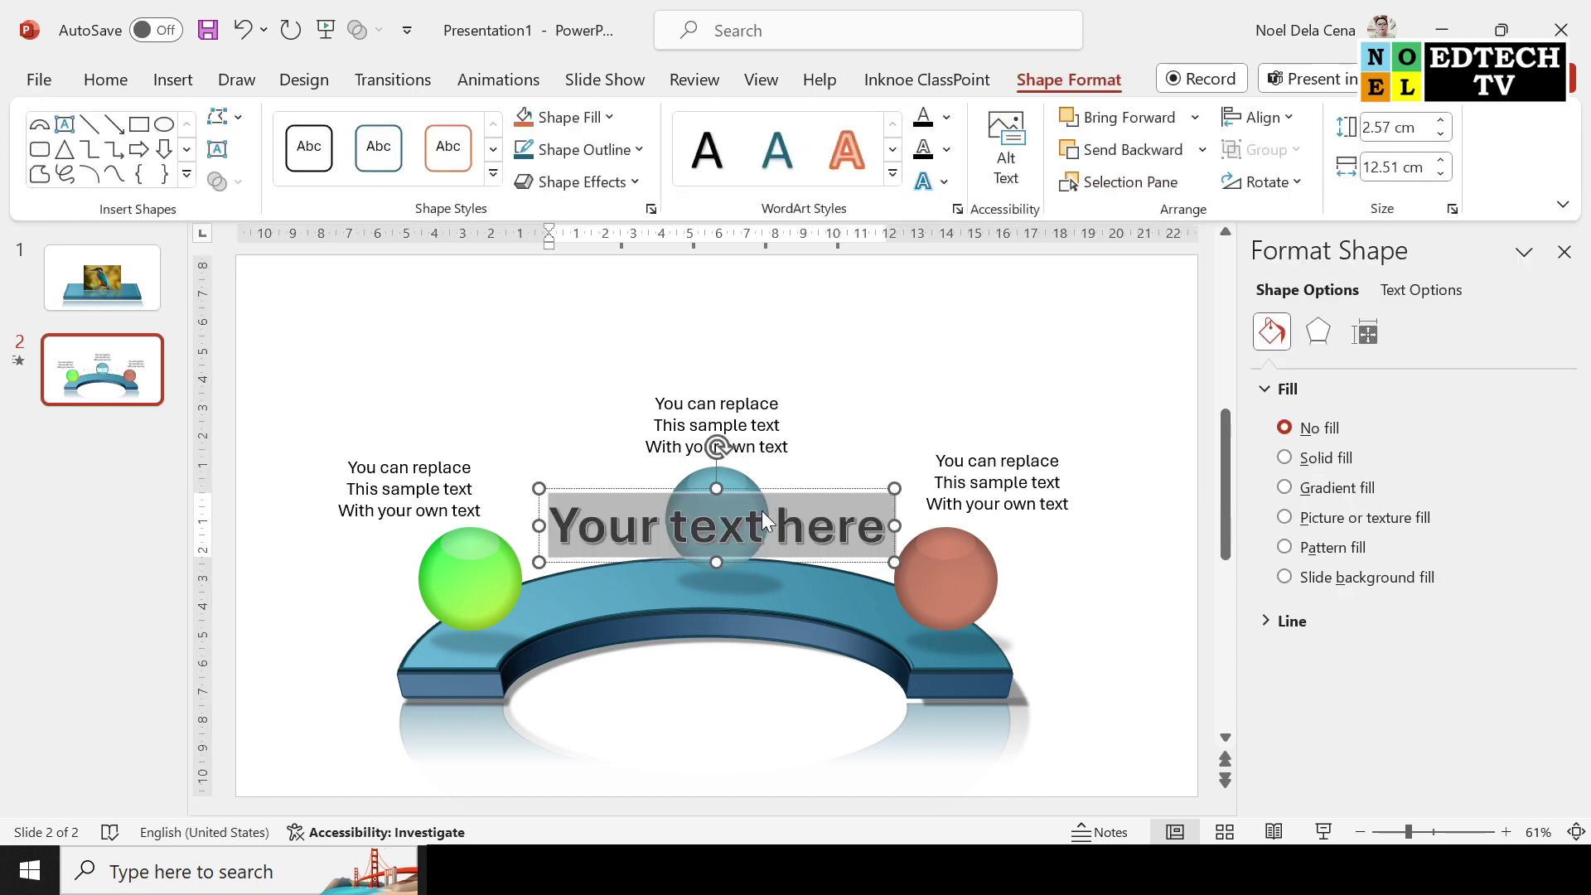
{"action": "type", "text": "you"}
{"action": "key", "text": "BackSpace"}
{"action": "key", "text": "BackSpace"}
{"action": "key", "text": "BackSpace"}
{"action": "type", "text": "Your "}
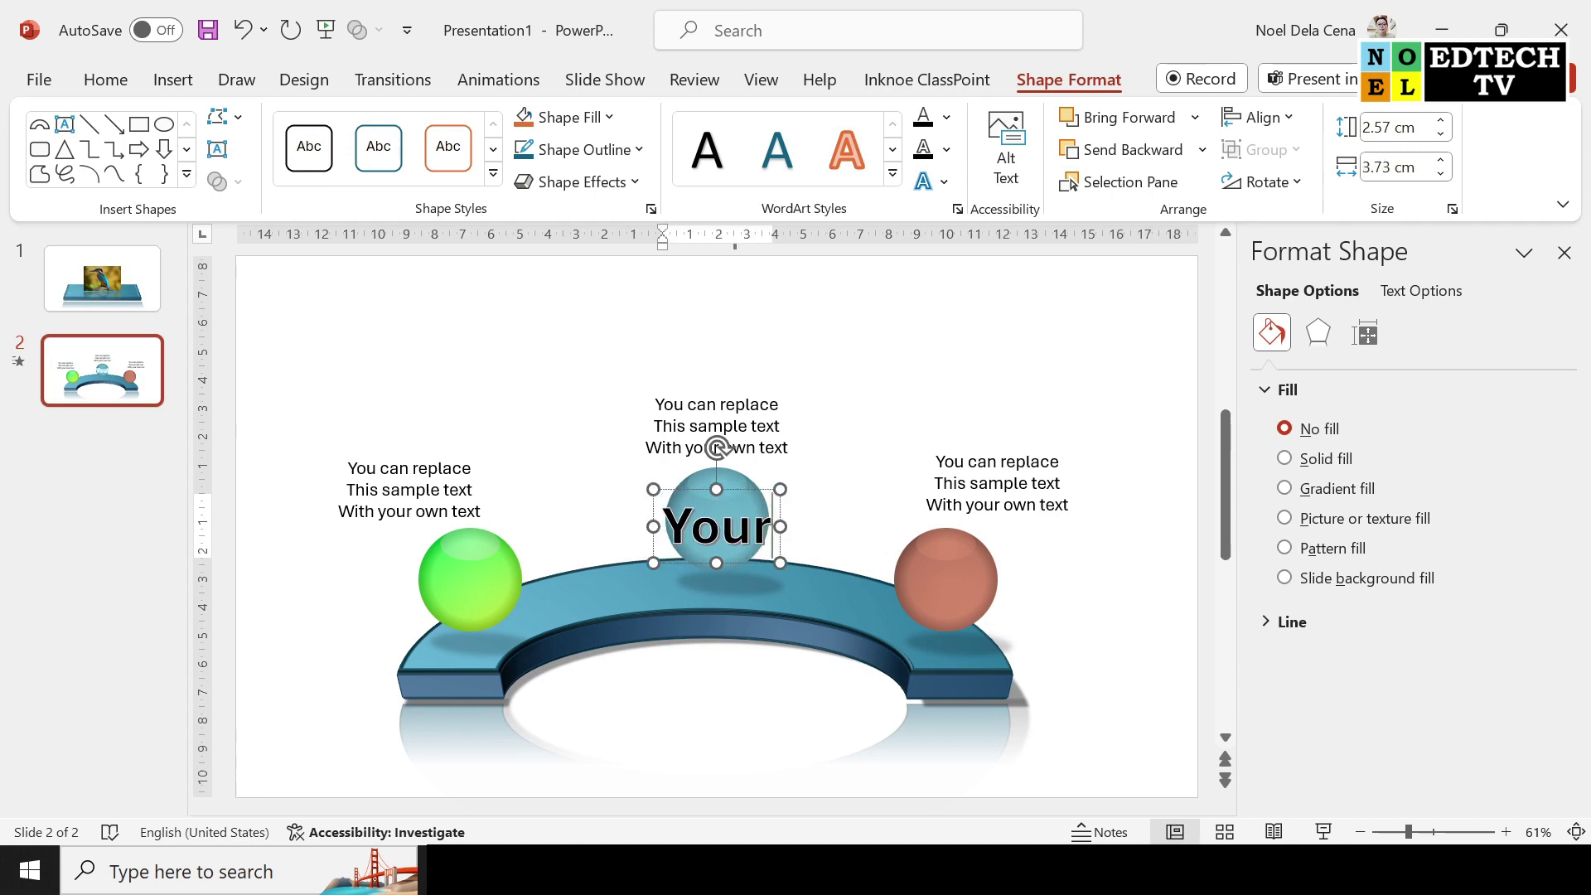
{"action": "type", "text": "Presentation Title"}
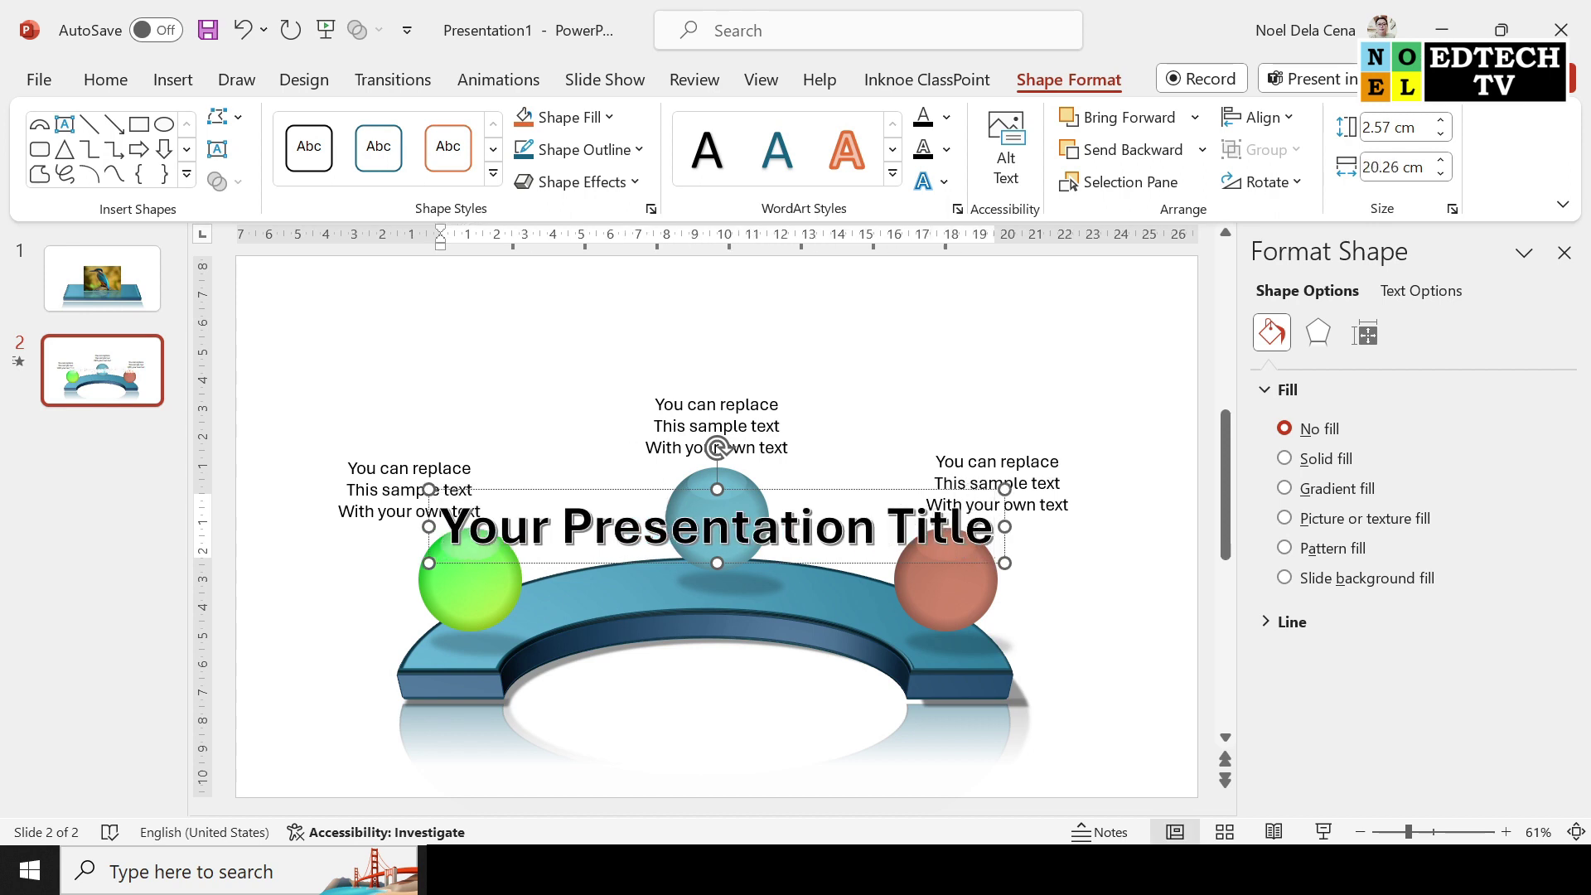
Step: Move the title to the slide's top-left, then bring it to the kingfisher slide and close the Format pane
{"action": "left_click_drag", "start_coordinate": [786, 489], "coordinate": [634, 281]}
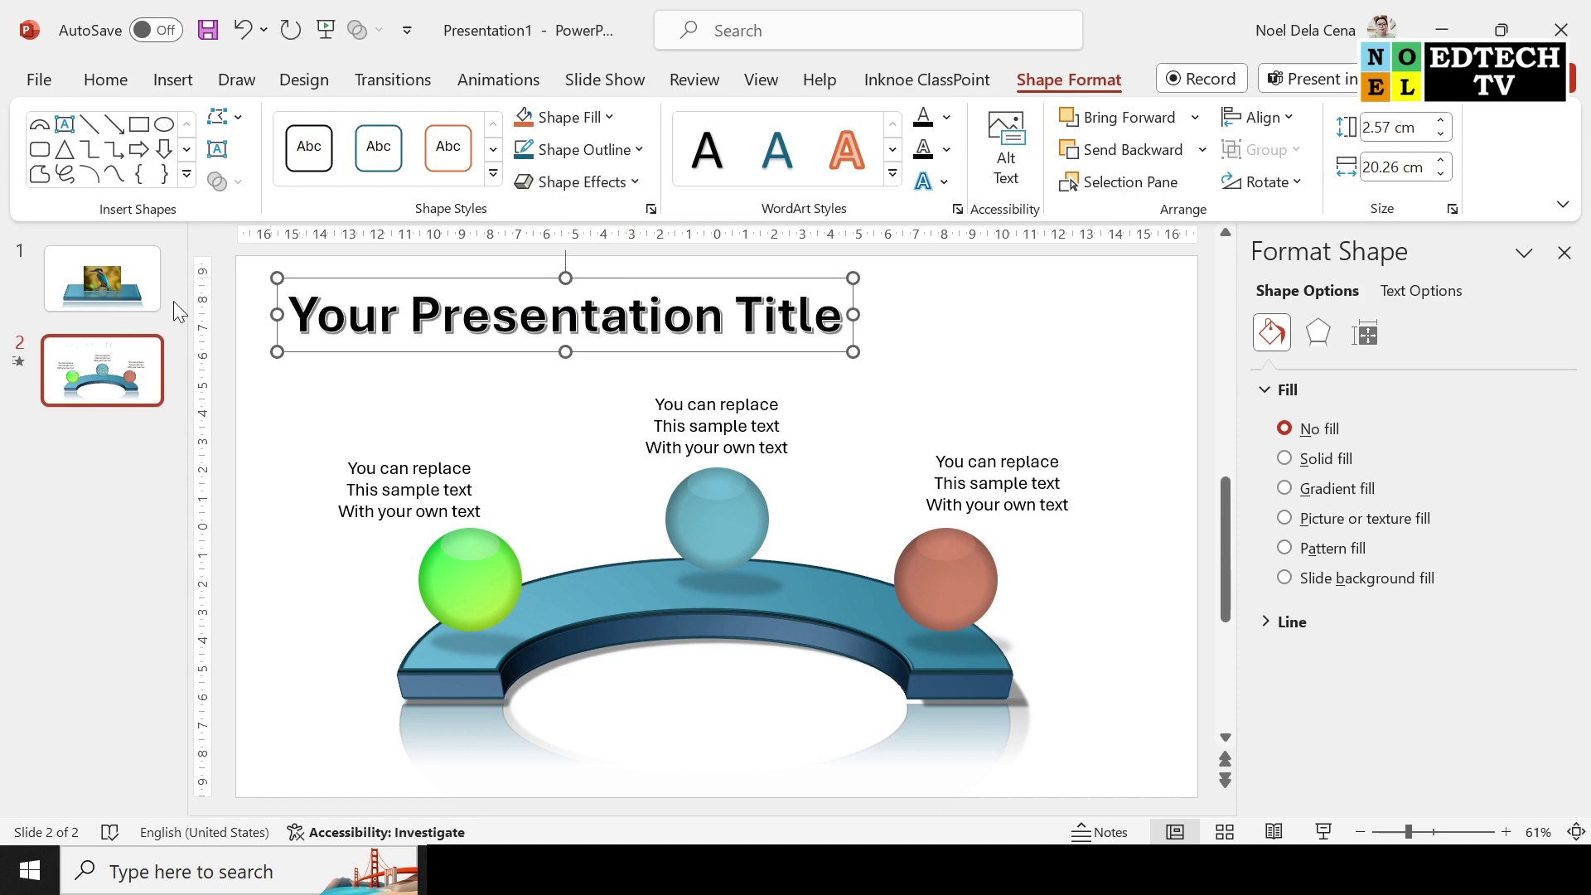
{"action": "left_click", "coordinate": [132, 286]}
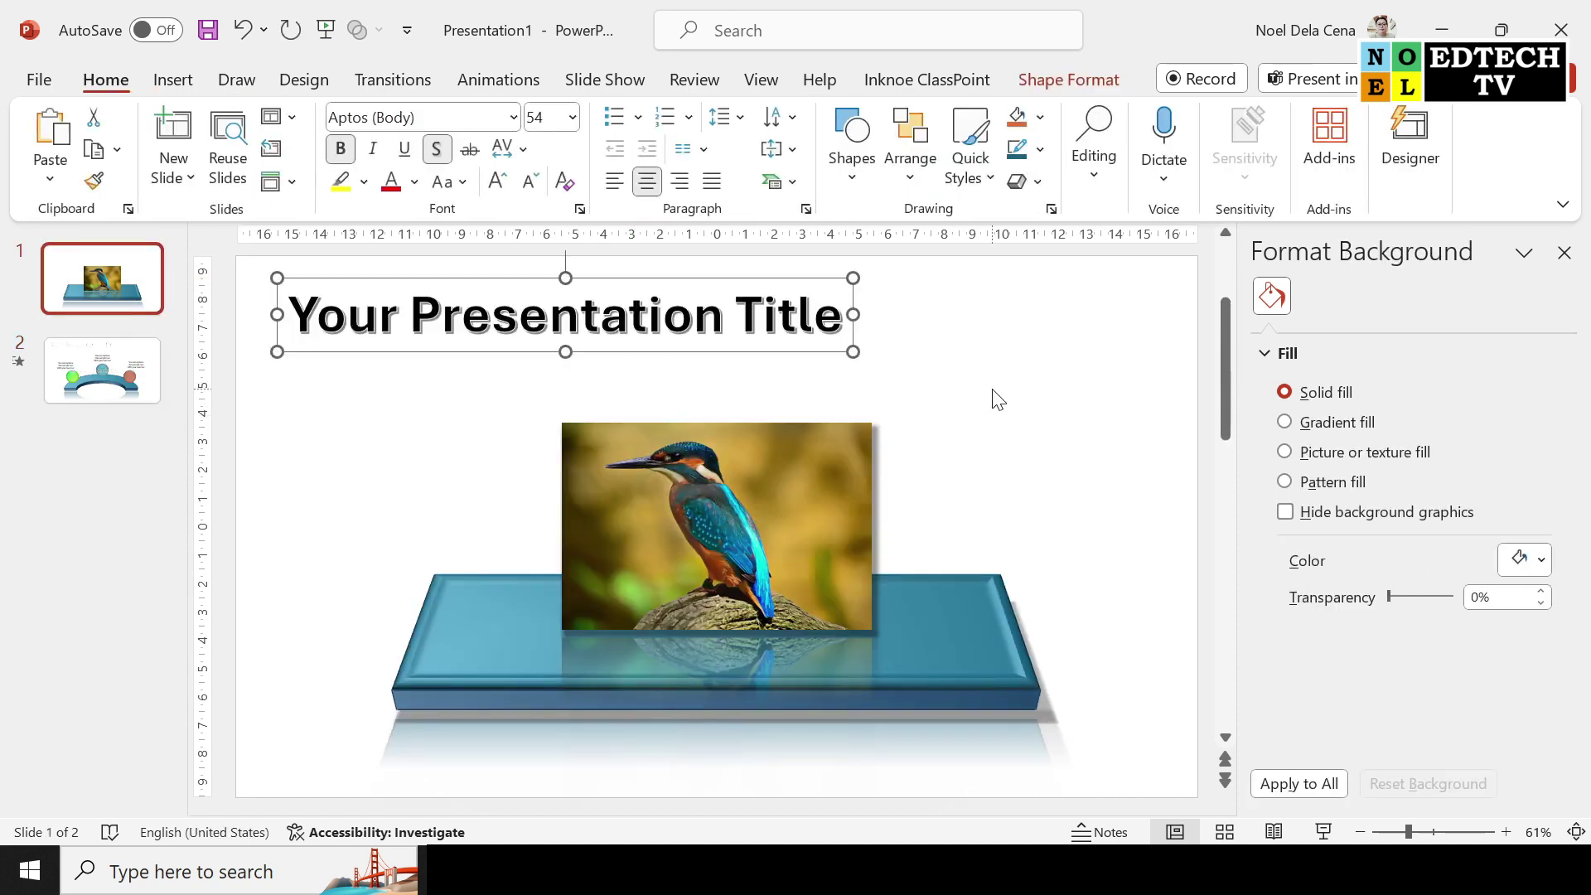
{"action": "left_click", "coordinate": [1564, 253]}
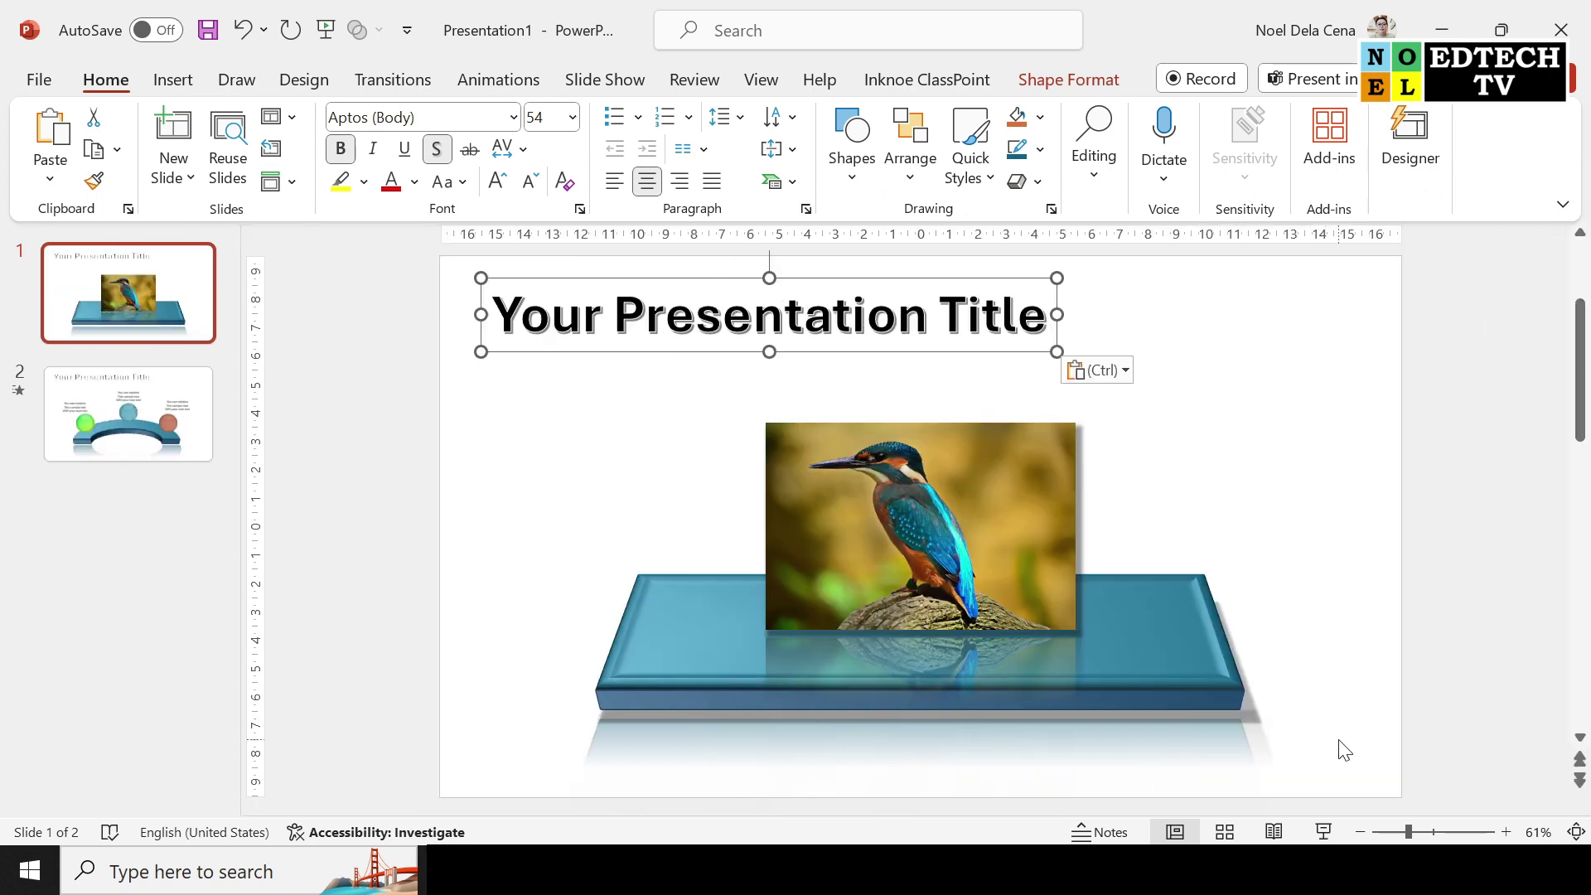
Step: Preview the slide show through the arc slide, then select slide 1's blue platform
{"action": "left_click", "coordinate": [1323, 832]}
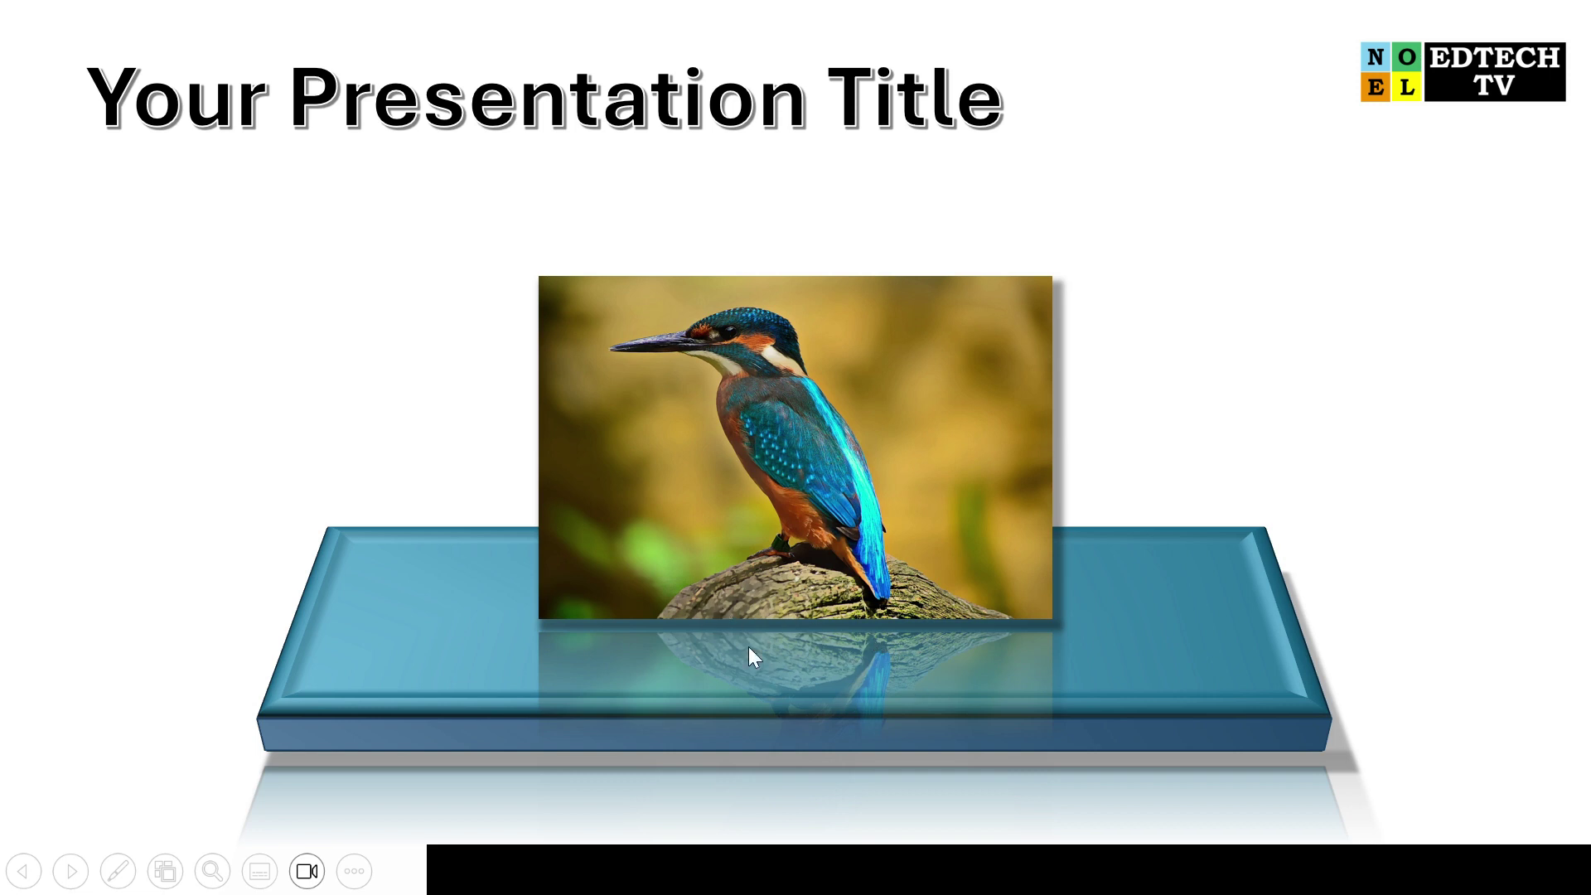
{"action": "left_click", "coordinate": [1344, 767]}
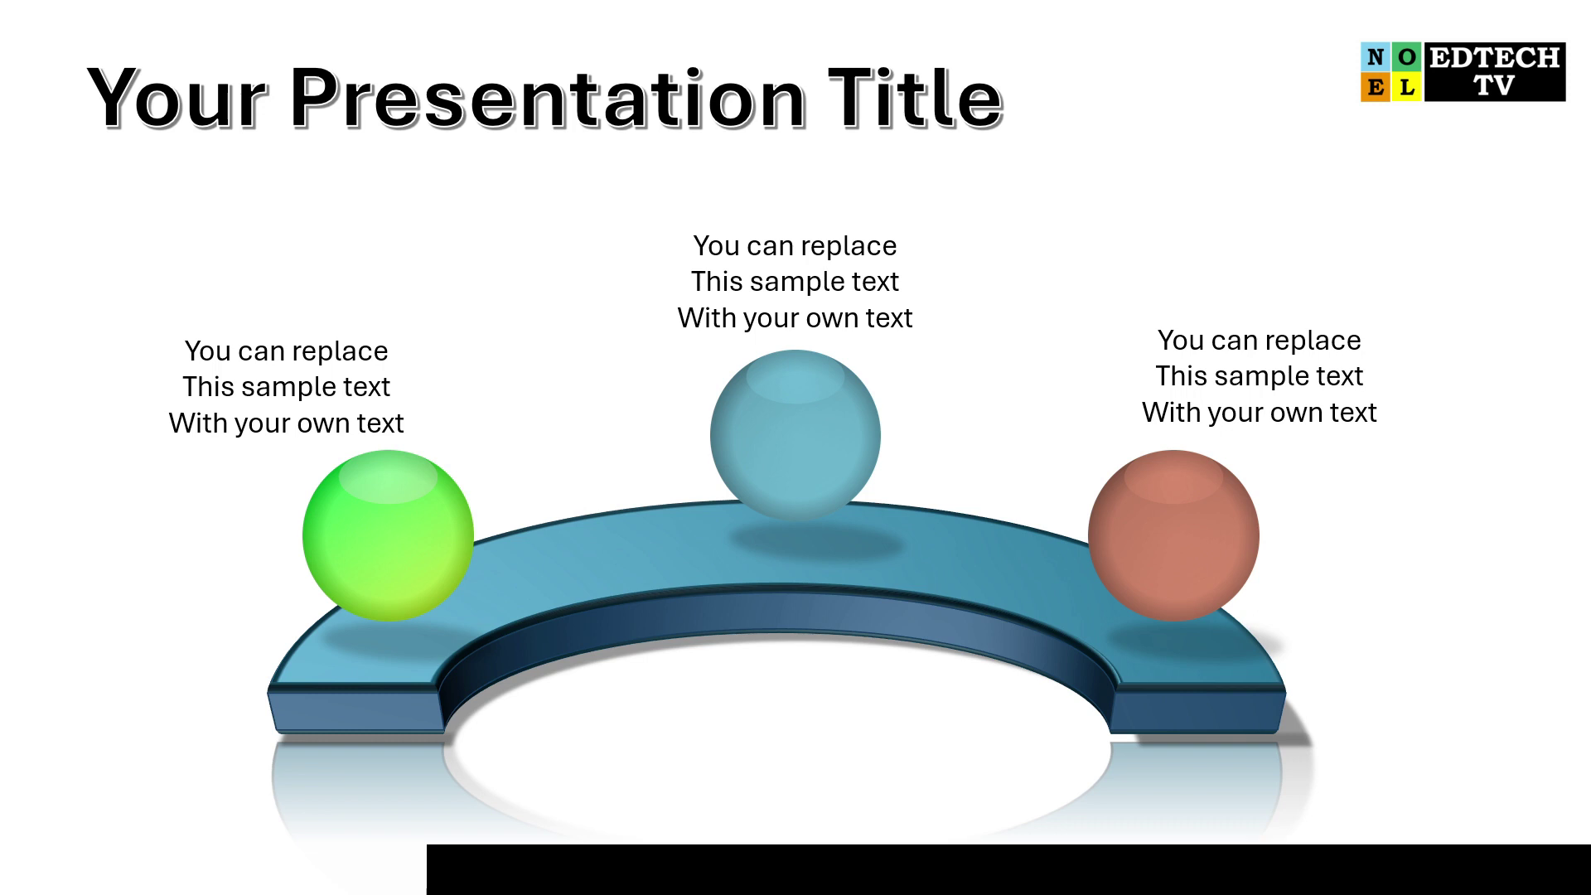
{"action": "key", "text": "Escape"}
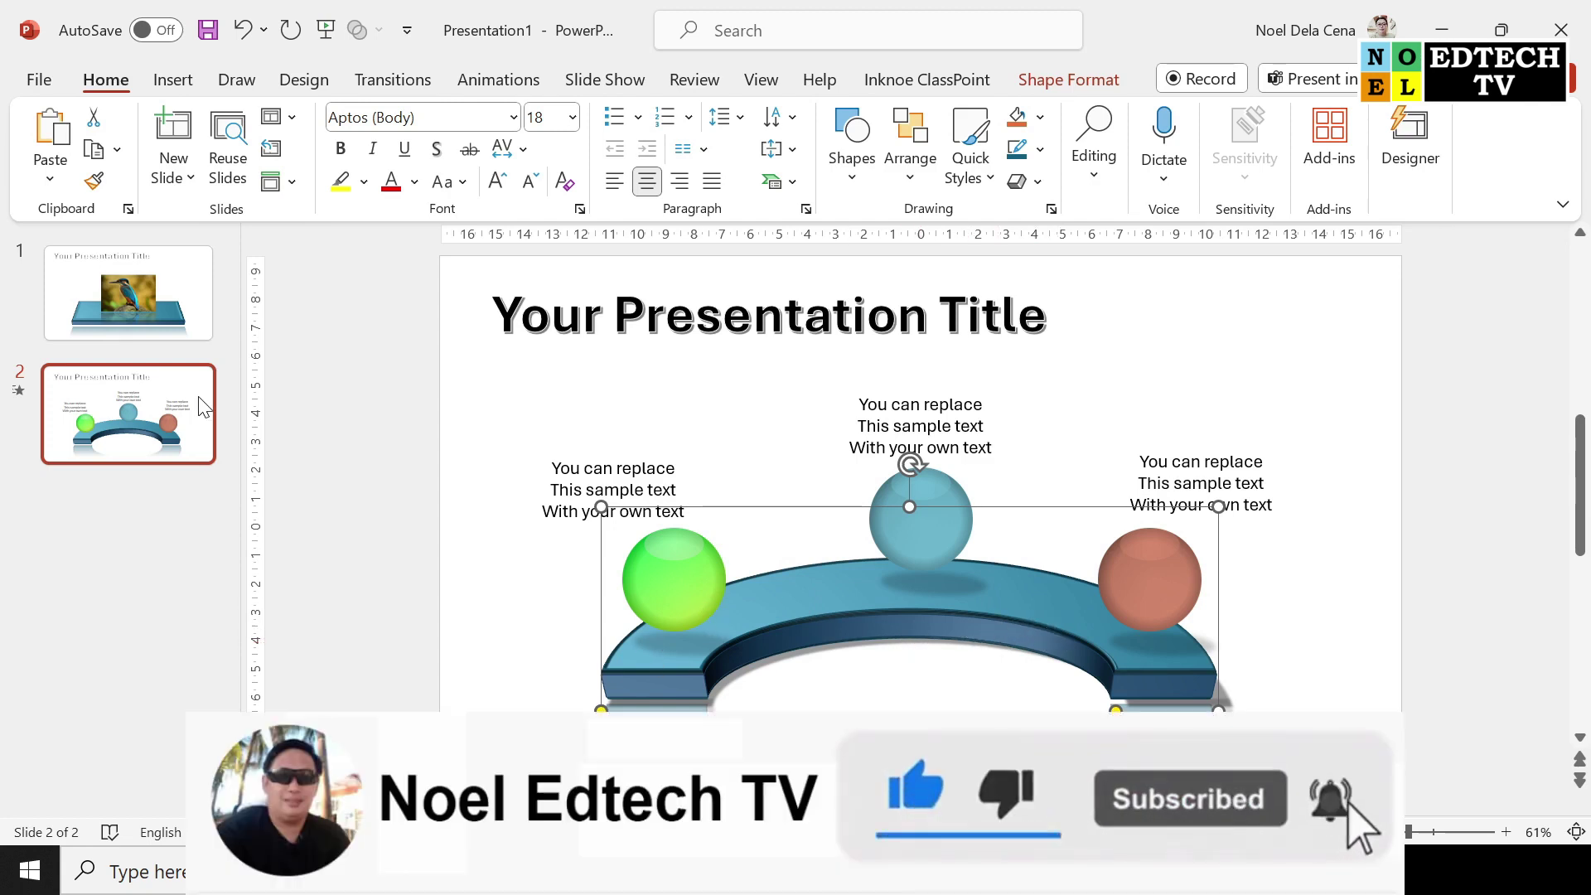
{"action": "left_click", "coordinate": [129, 293]}
{"action": "left_click", "coordinate": [1169, 638]}
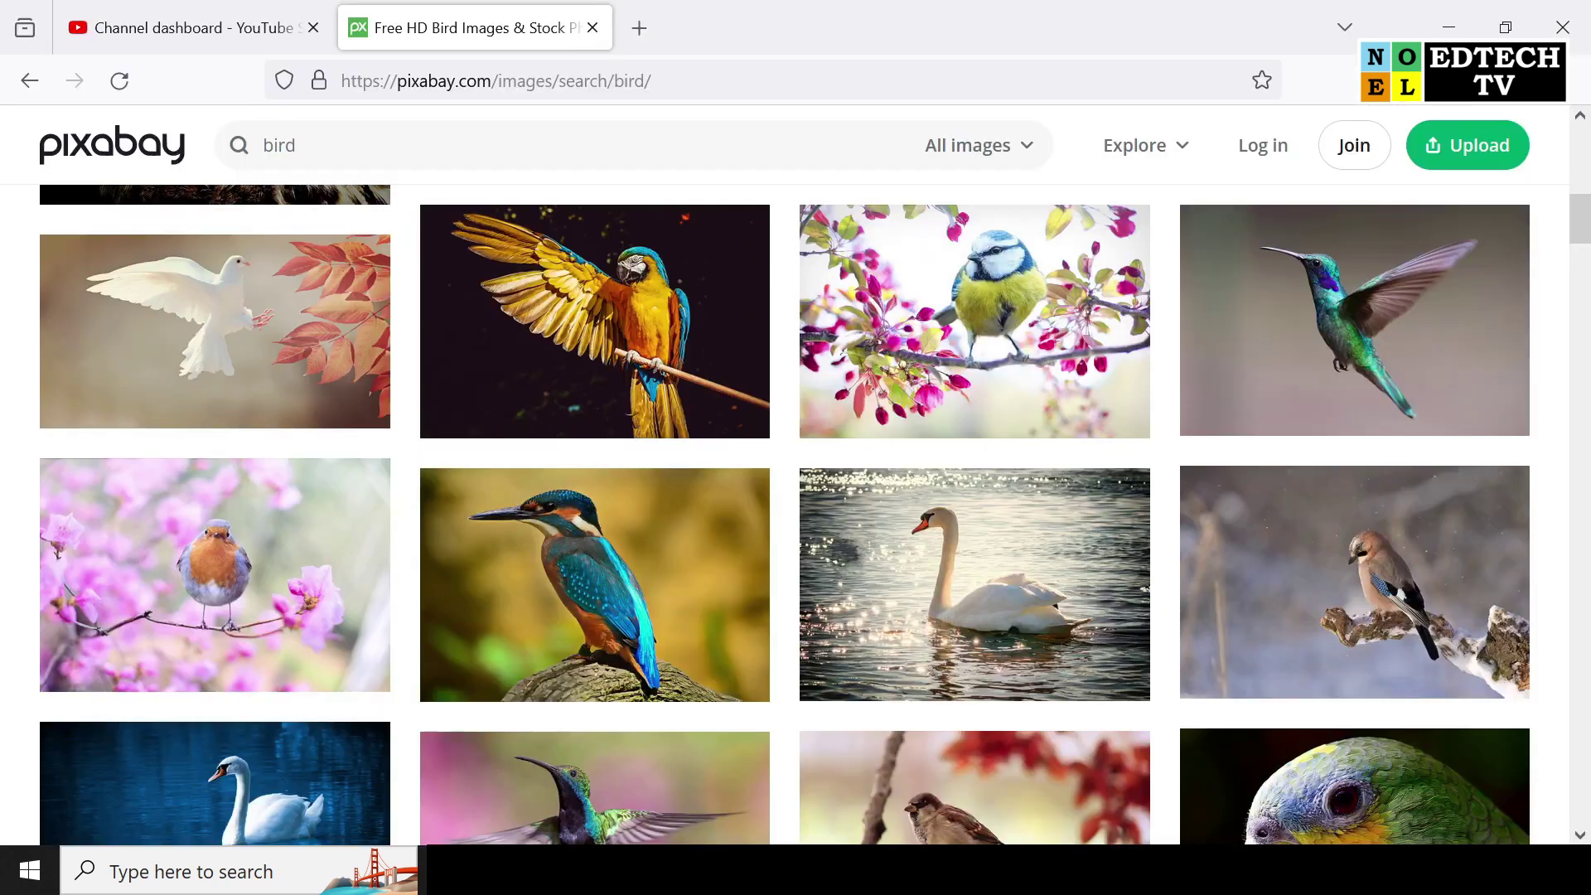
Step: Search Pixabay for wood images
{"action": "left_click", "coordinate": [279, 145]}
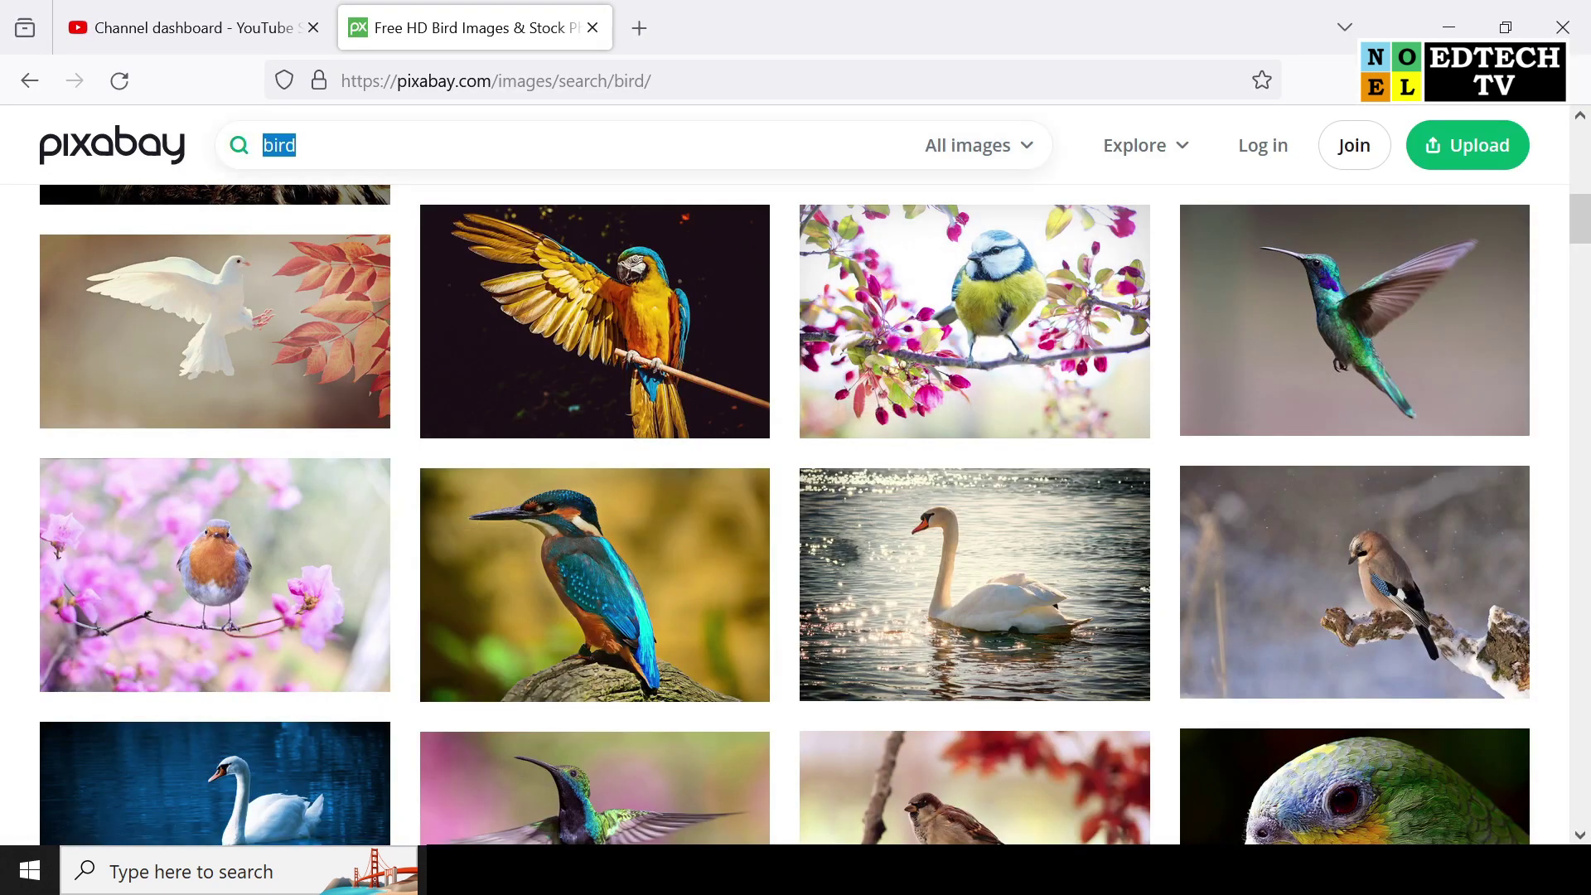
{"action": "type", "text": "wor"}
{"action": "key", "text": "Return"}
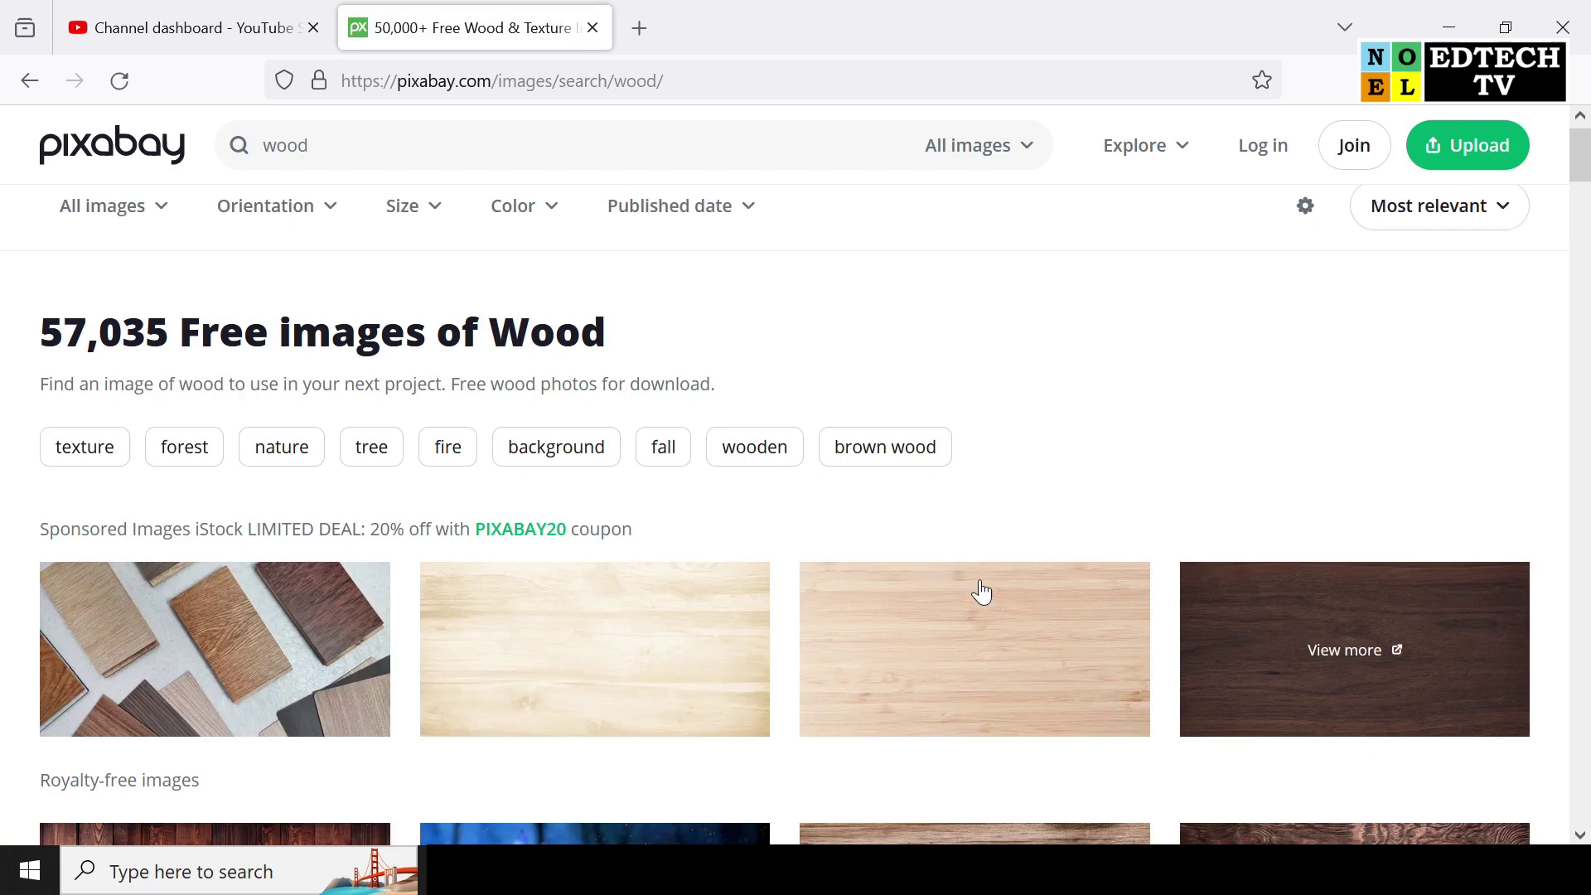
Step: Copy the reddish plank wood photo and minimize the browser
{"action": "scroll", "coordinate": [980, 593], "scroll_direction": "down", "scroll_amount": 3}
{"action": "scroll", "coordinate": [980, 593], "scroll_direction": "down", "scroll_amount": 3}
{"action": "scroll", "coordinate": [1033, 603], "scroll_direction": "down", "scroll_amount": 1}
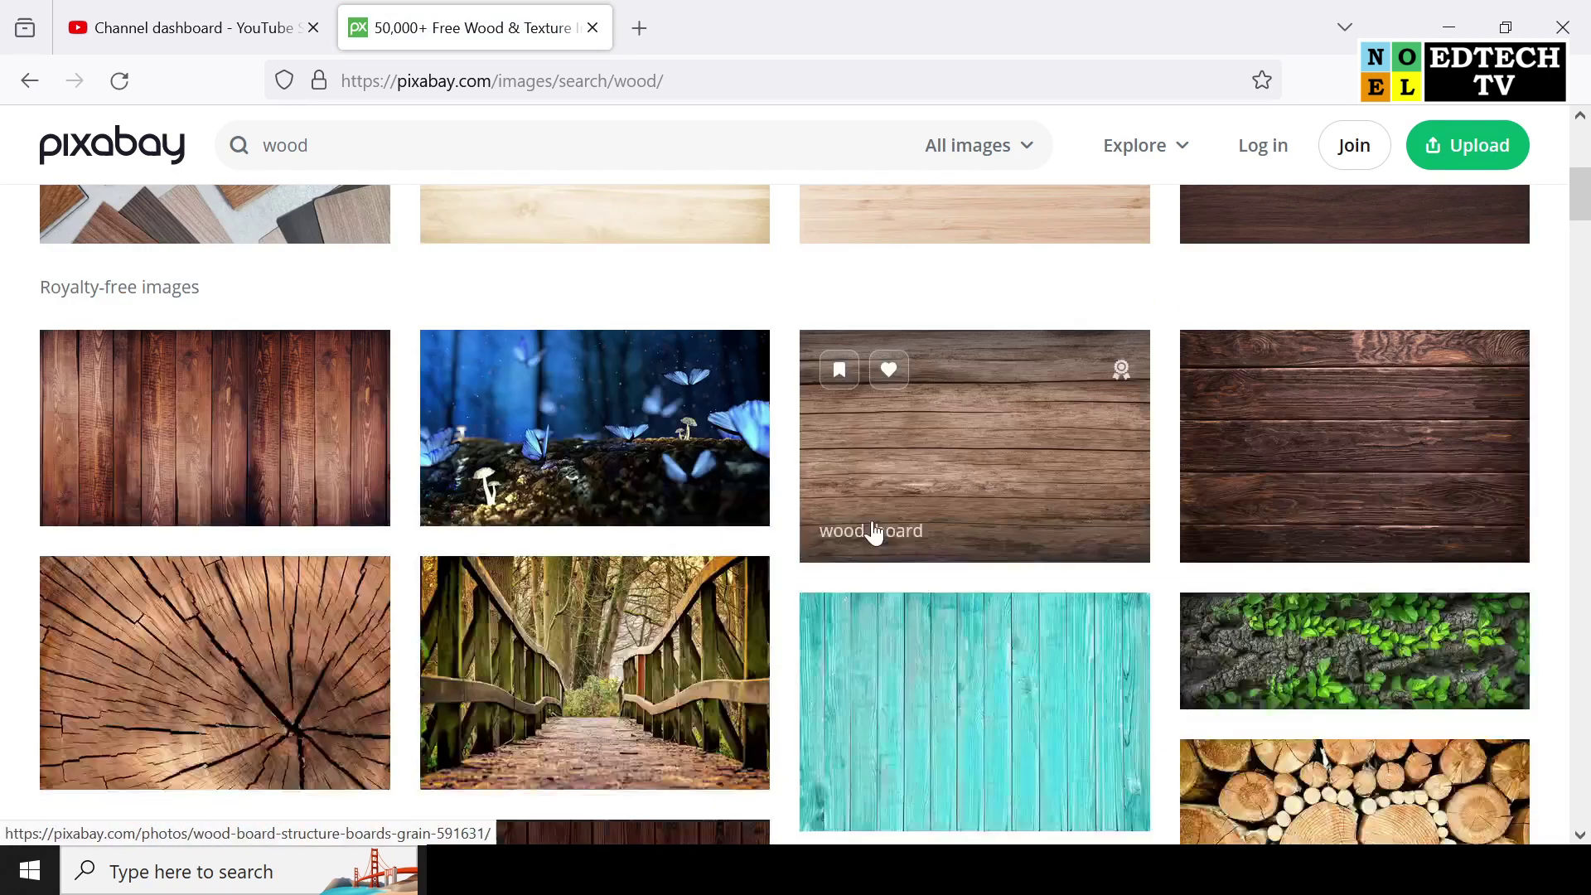
{"action": "right_click", "coordinate": [225, 420]}
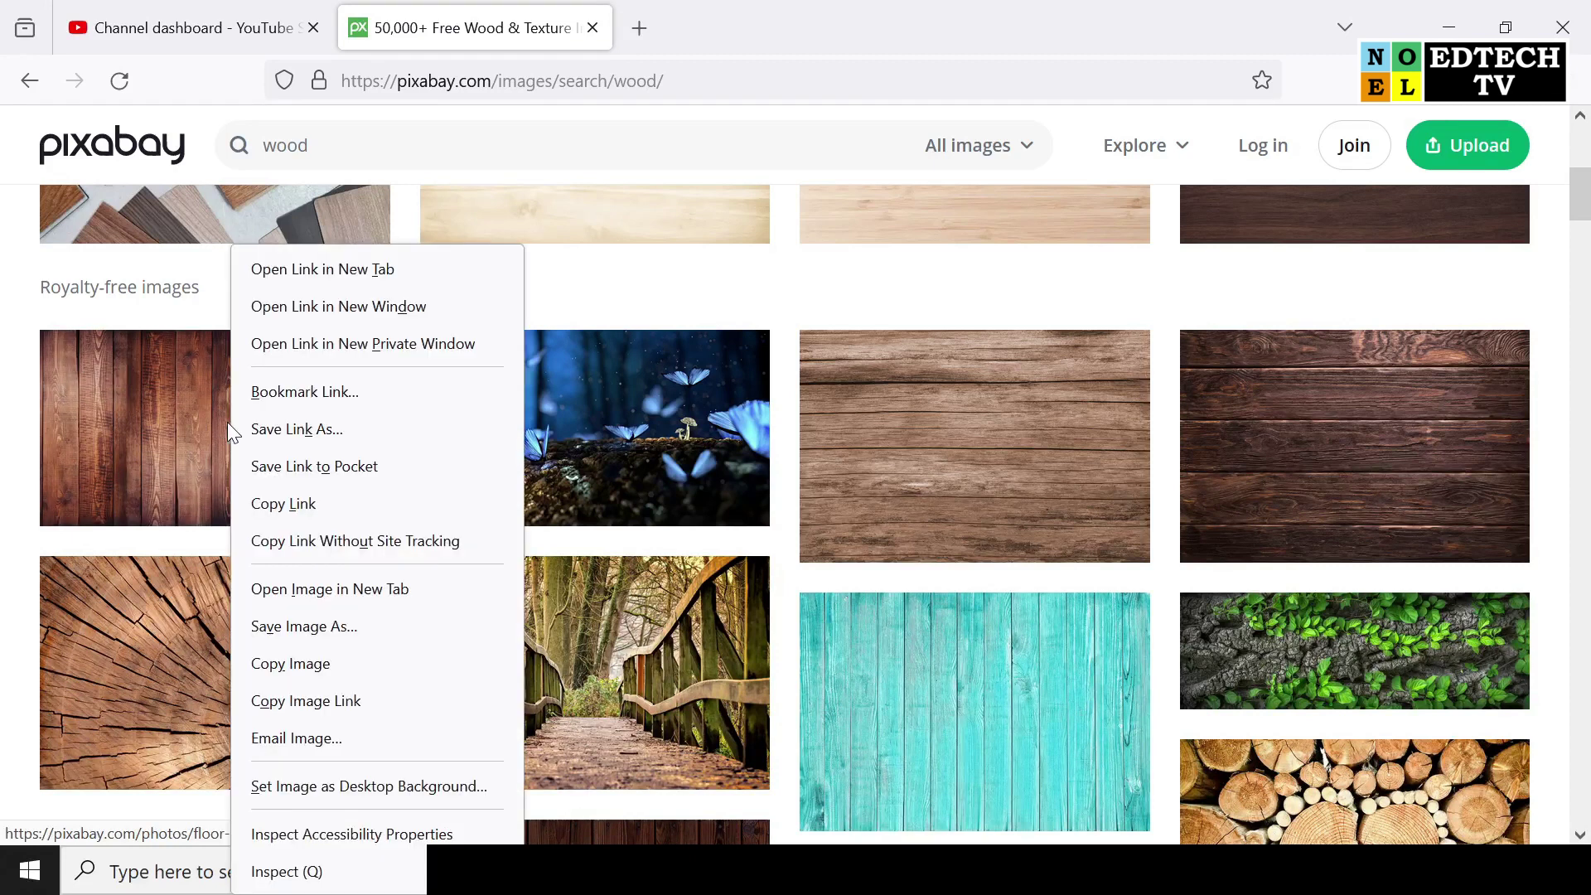
{"action": "left_click", "coordinate": [345, 654]}
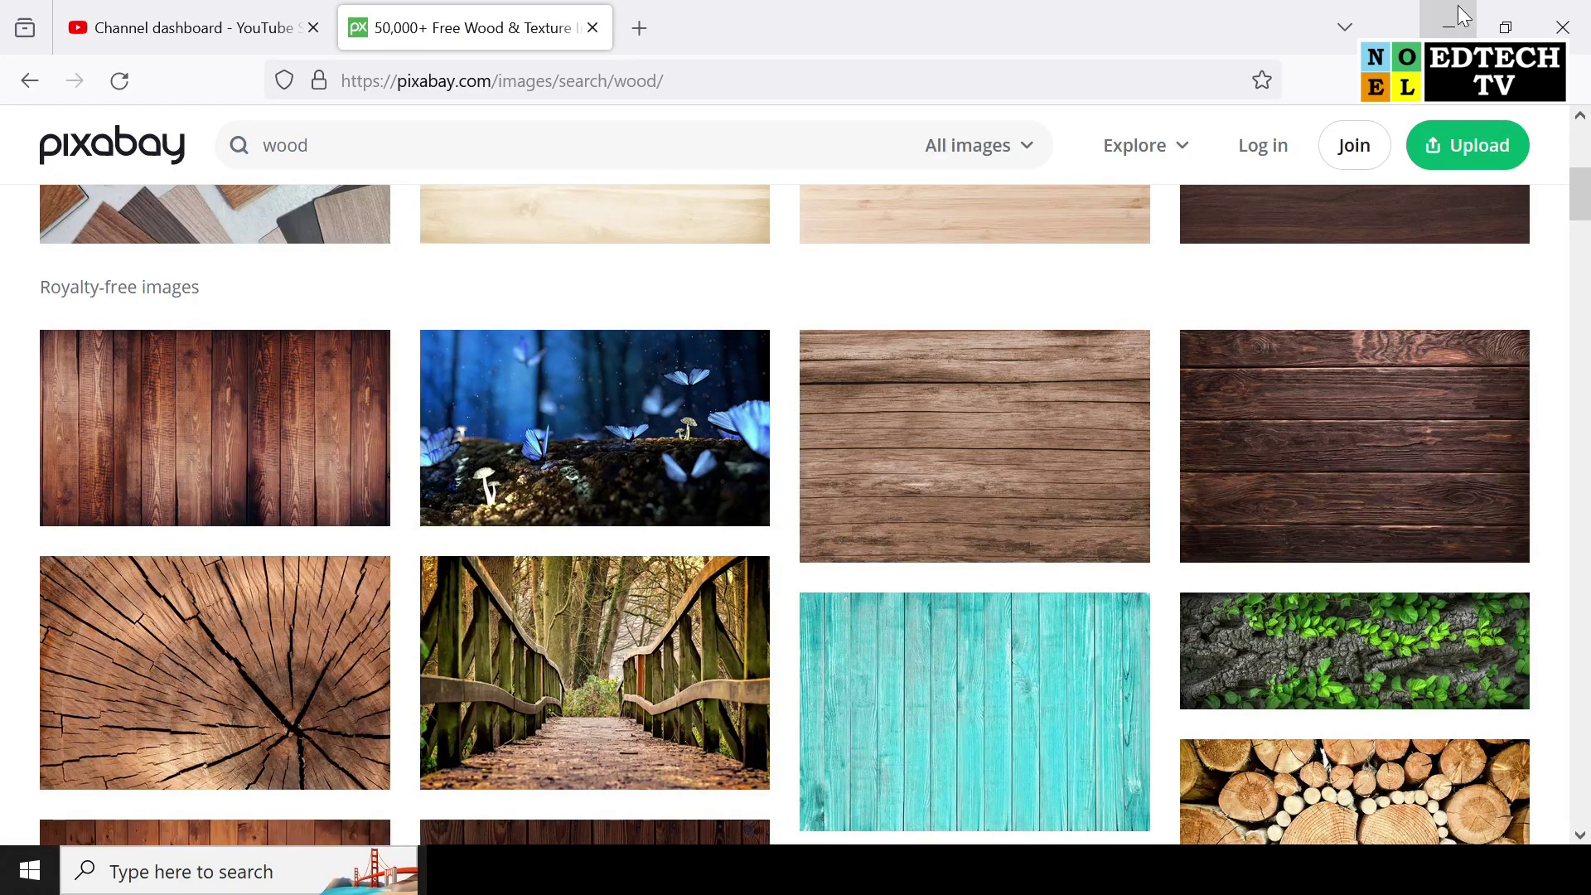
{"action": "left_click", "coordinate": [1448, 27]}
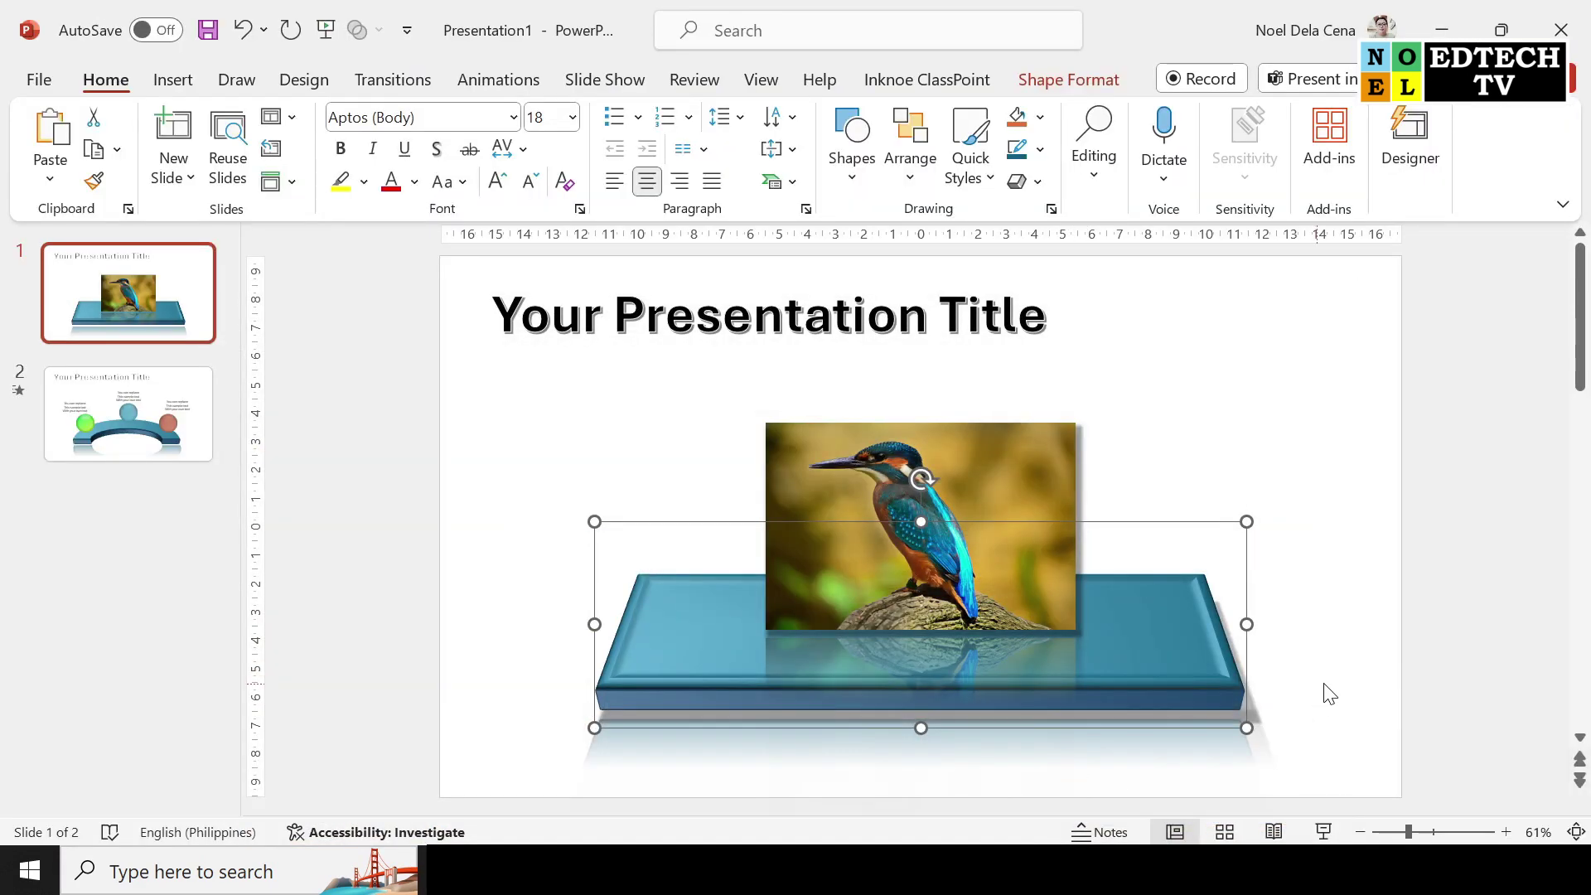
Step: Give the blue platform a texture fill, ending with a lighter wood texture
{"action": "right_click", "coordinate": [1191, 659]}
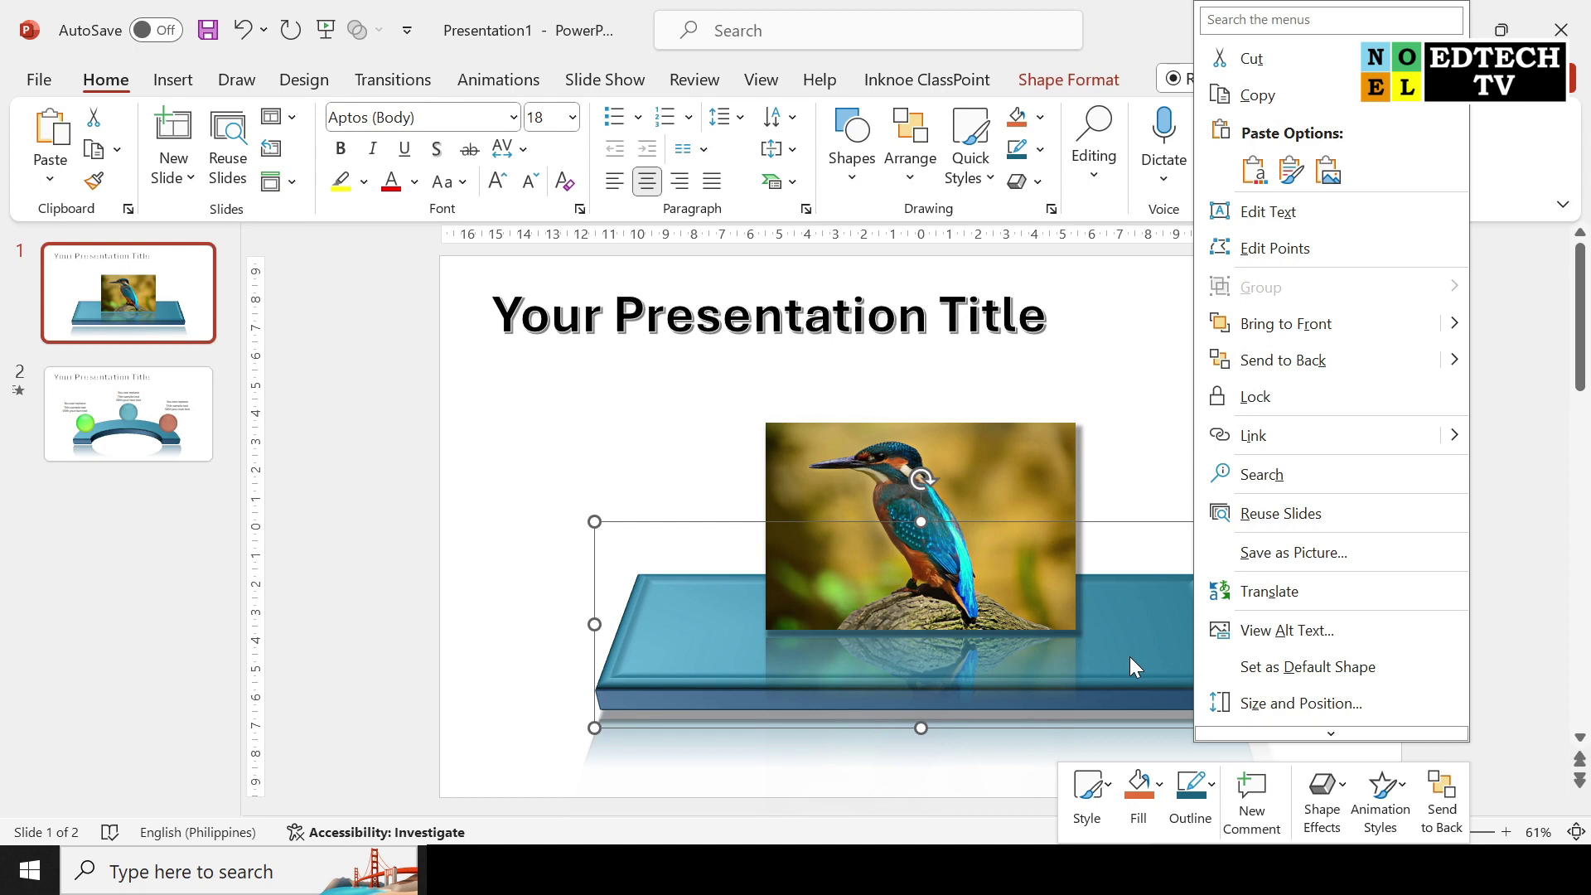
{"action": "scroll", "coordinate": [1386, 669], "scroll_direction": "down", "scroll_amount": 1}
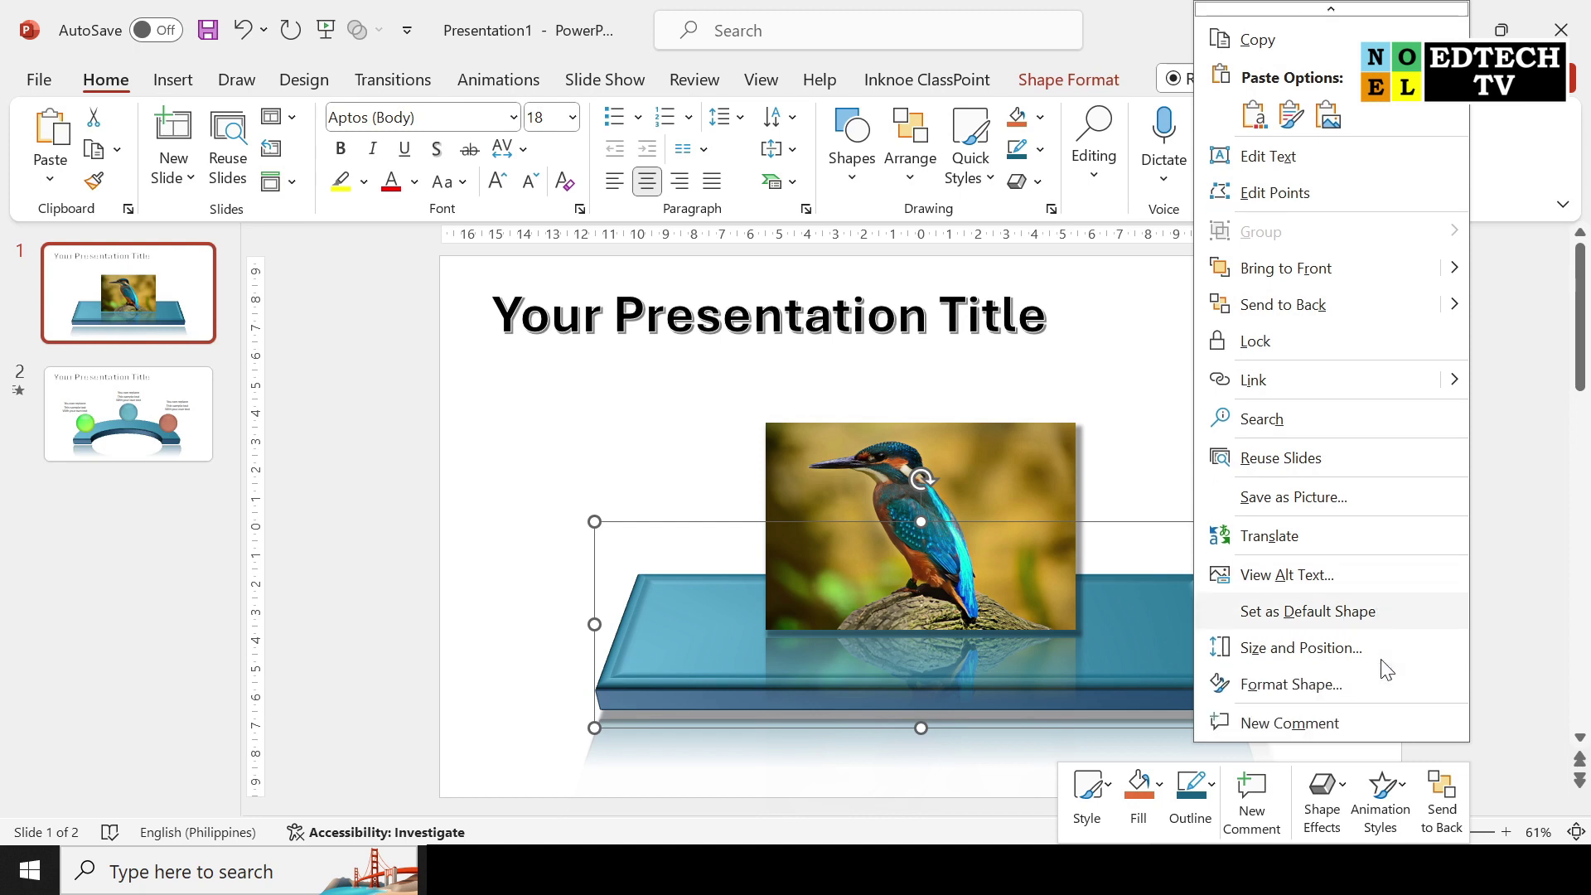
{"action": "left_click", "coordinate": [1309, 686]}
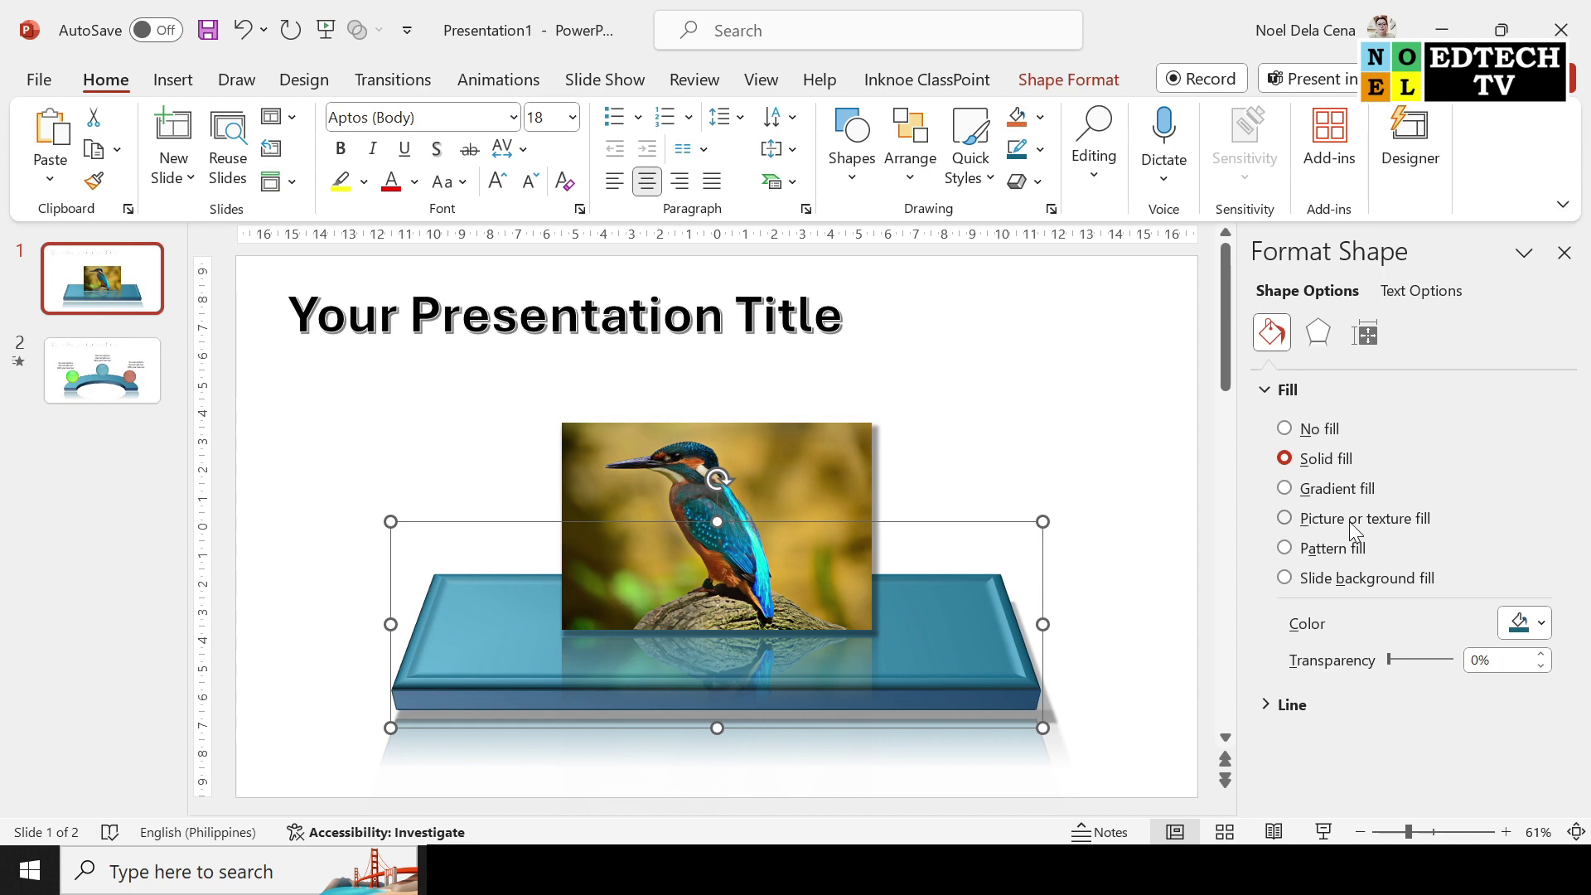
{"action": "left_click", "coordinate": [1394, 522]}
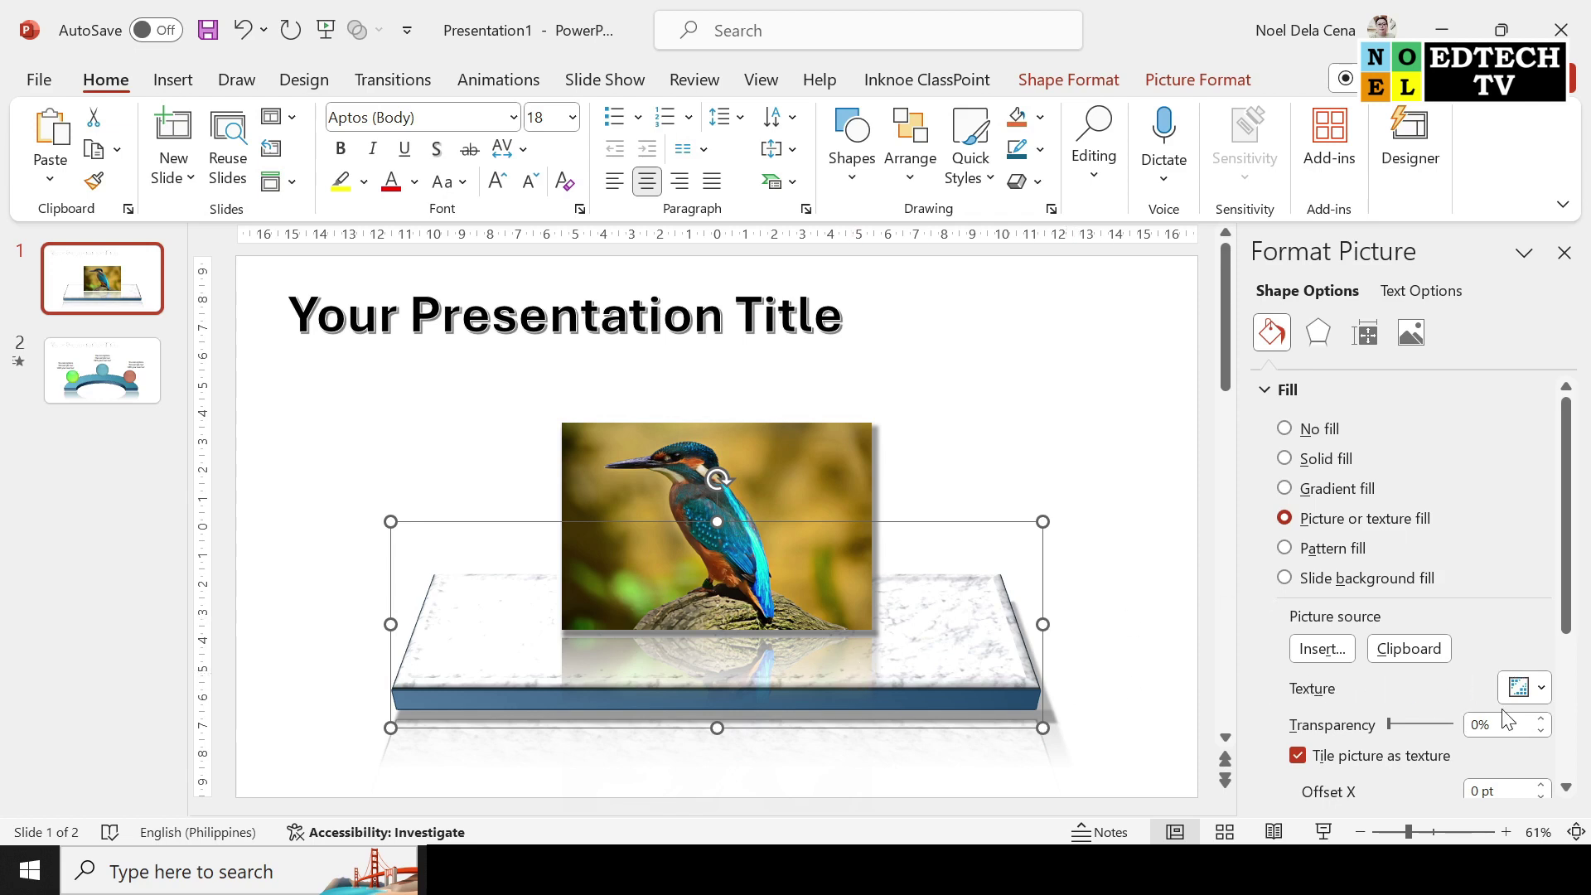
{"action": "left_click", "coordinate": [1538, 698]}
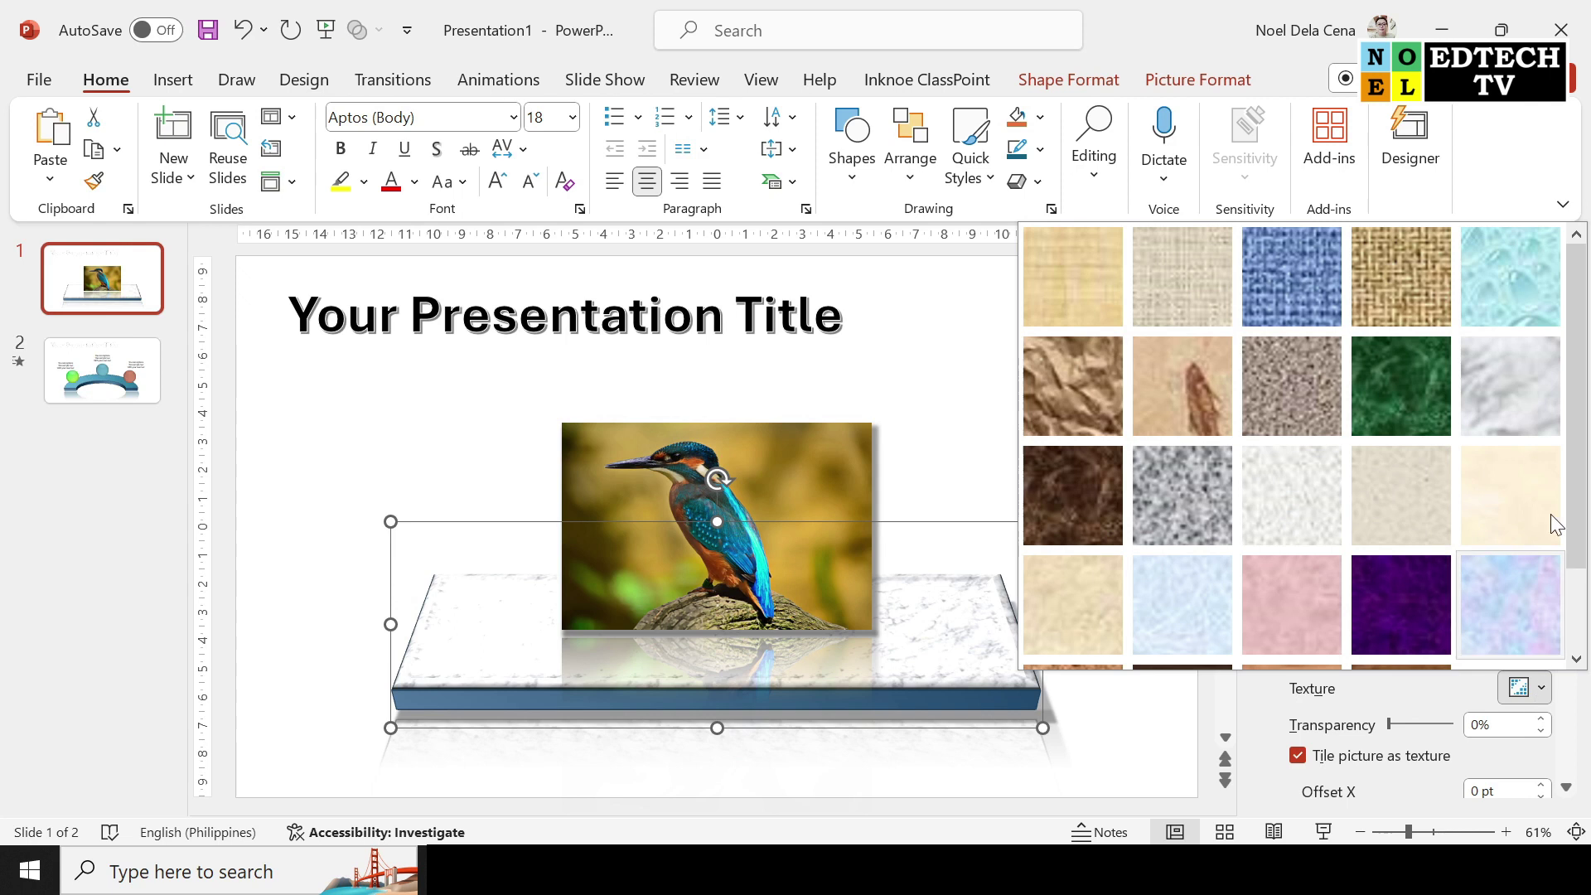
{"action": "scroll", "coordinate": [1310, 475], "scroll_direction": "down", "scroll_amount": 1}
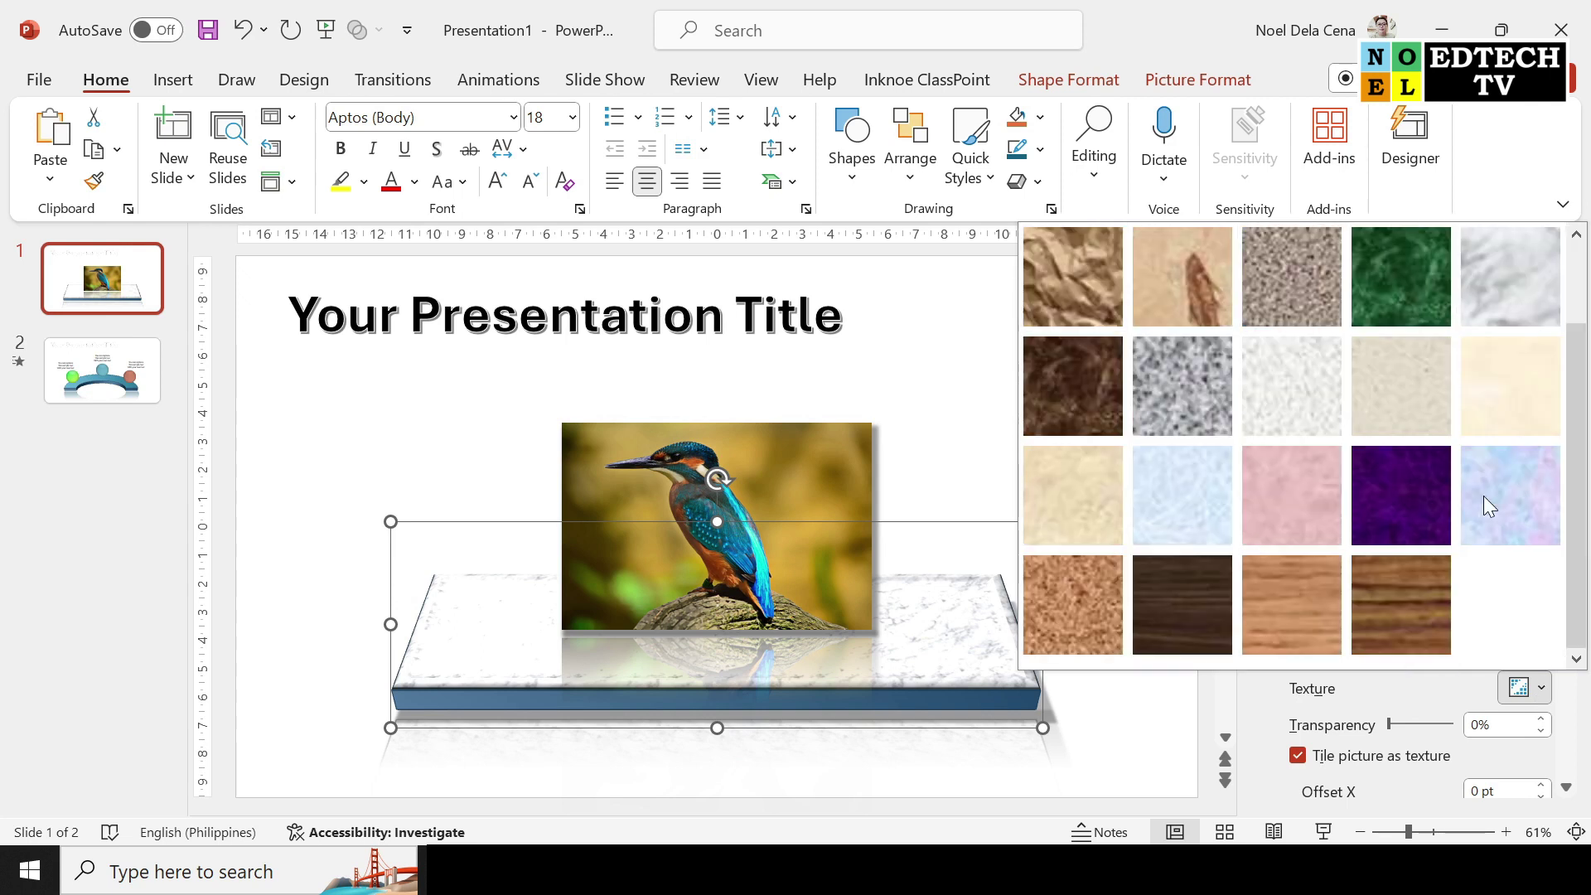
{"action": "left_click", "coordinate": [1421, 603]}
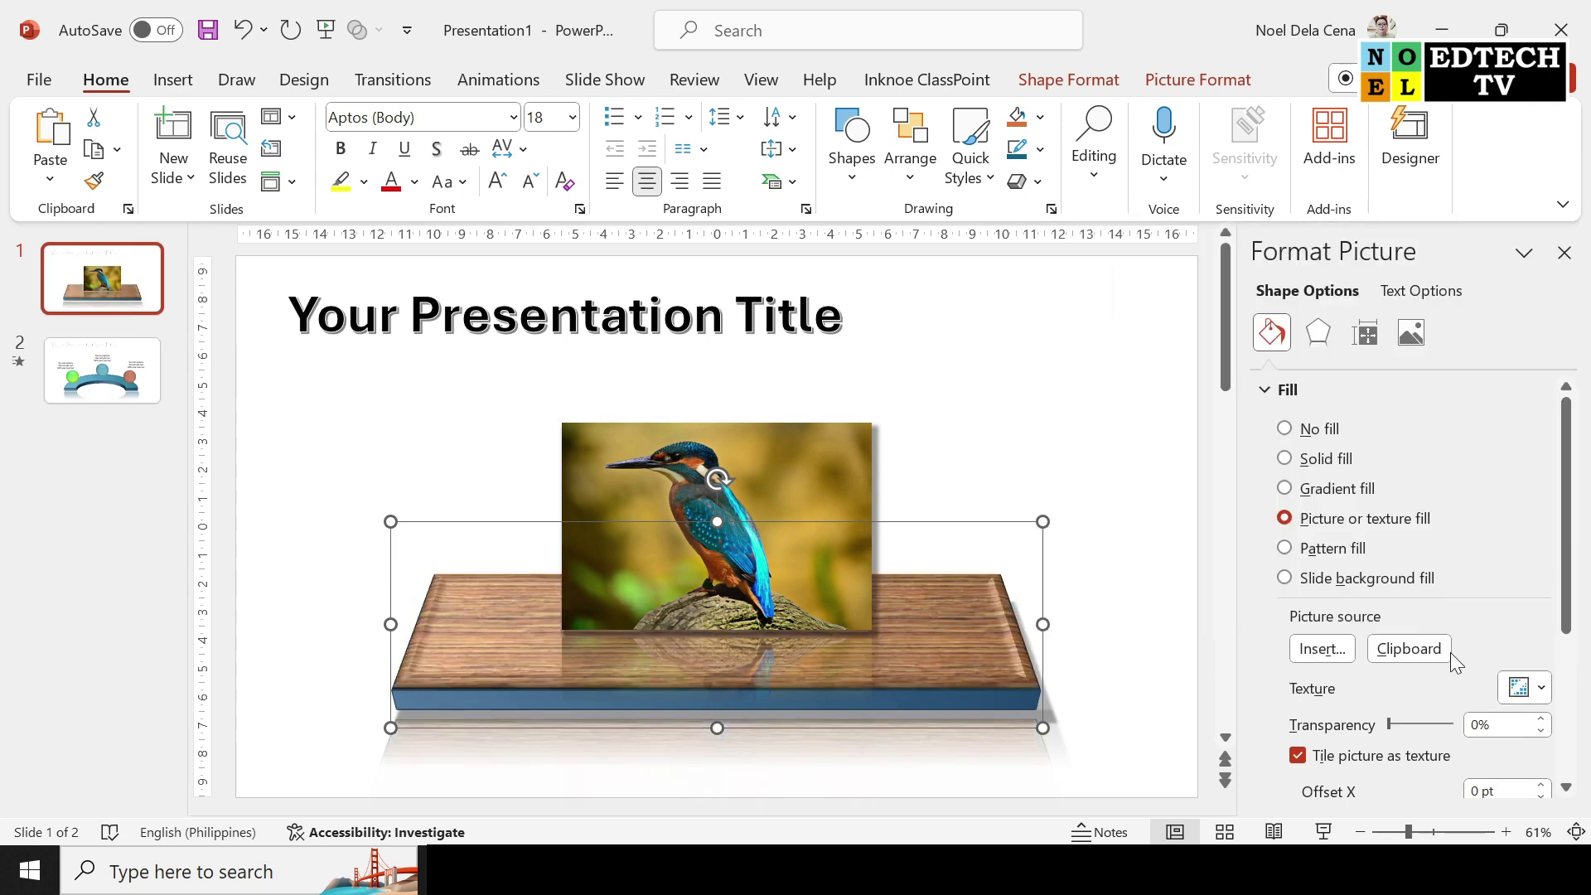
{"action": "left_click", "coordinate": [1539, 692]}
{"action": "scroll", "coordinate": [1367, 519], "scroll_direction": "down", "scroll_amount": 1}
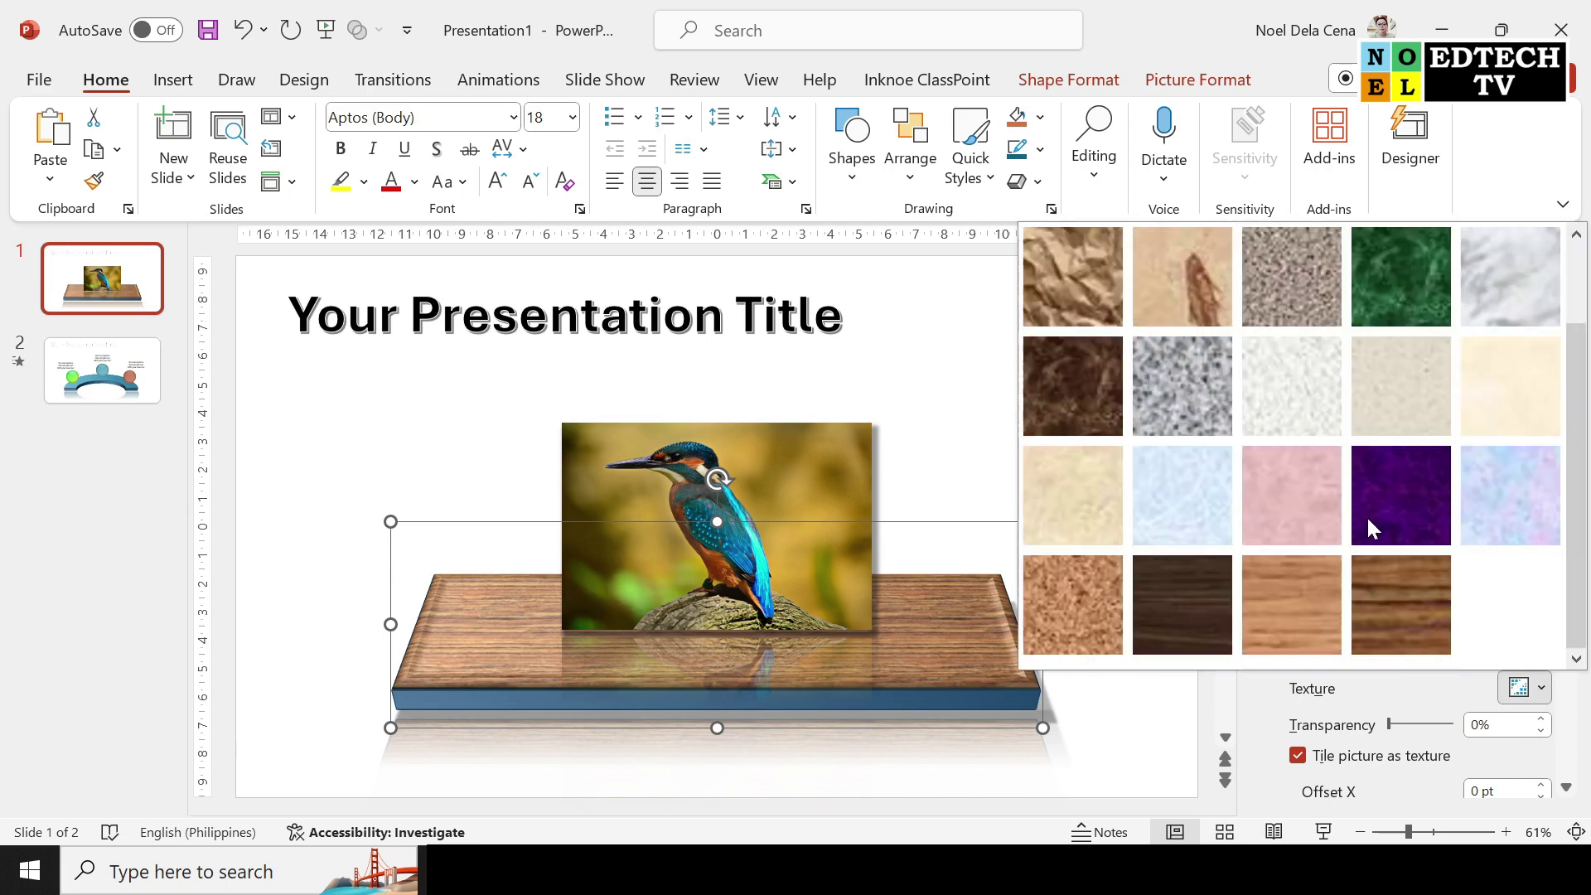
{"action": "left_click", "coordinate": [1304, 634]}
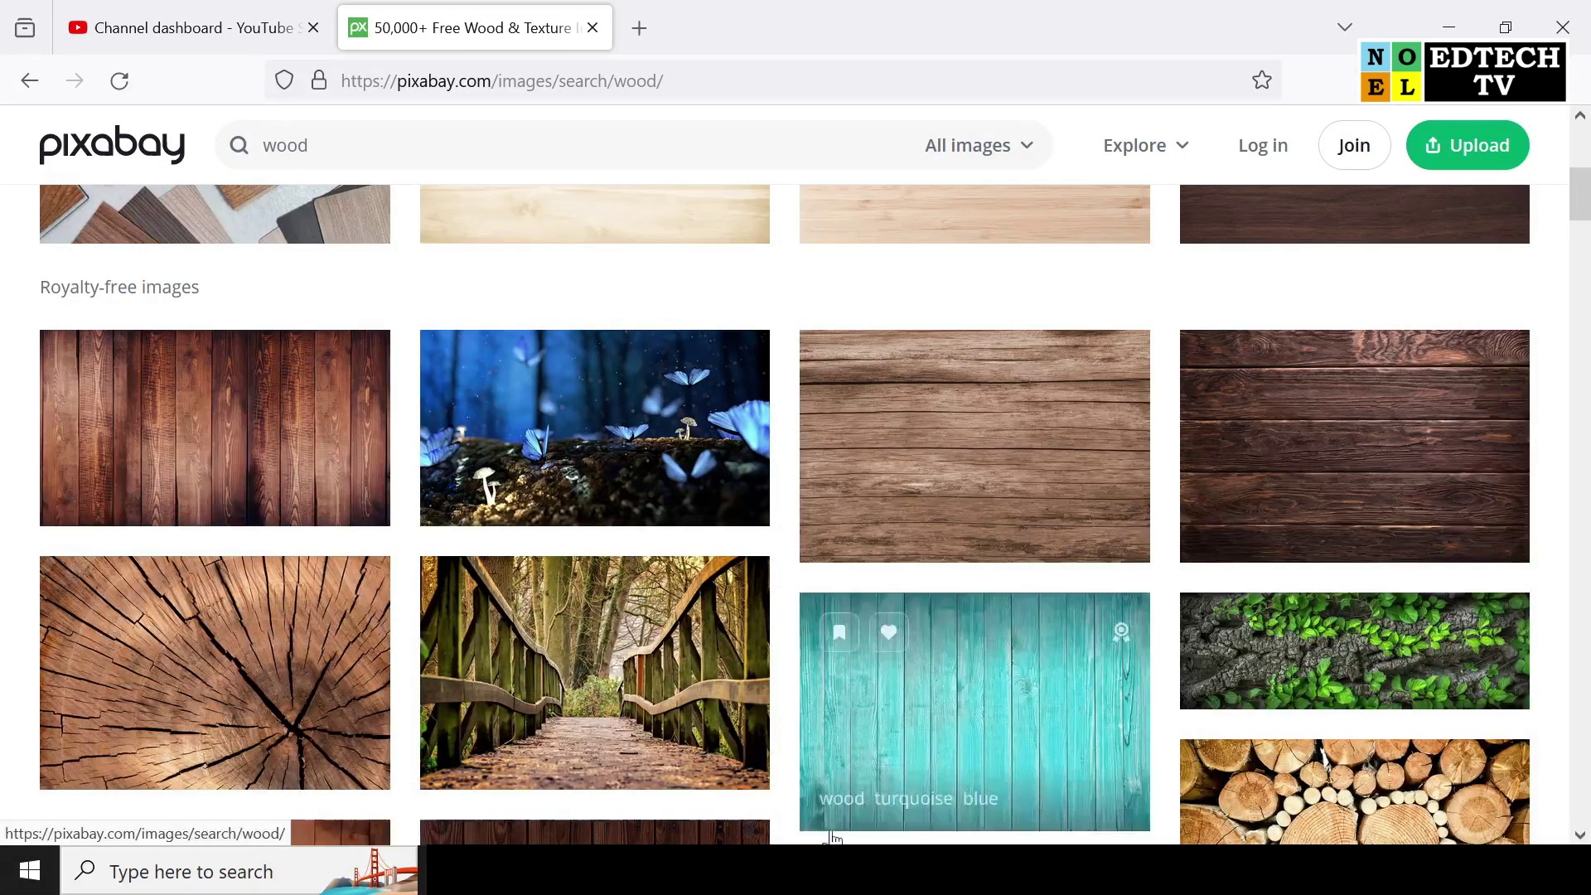
Step: Switch from the browser back to the PowerPoint window
{"action": "left_click", "coordinate": [1151, 828]}
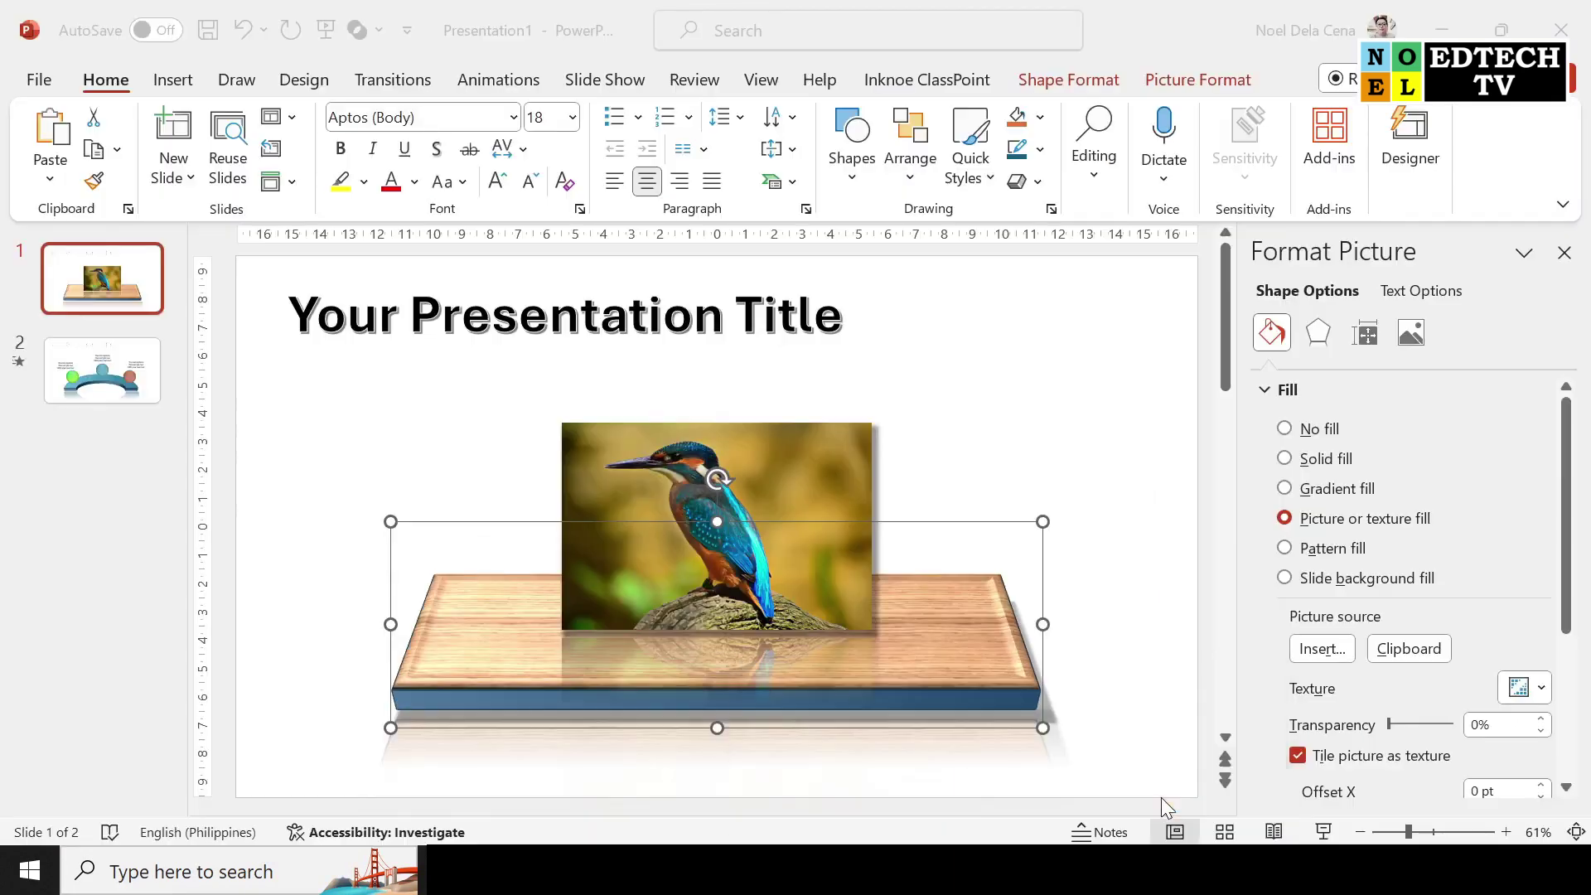
Step: Fill the kingfisher platform with the copied plank wood photo from the clipboard
{"action": "left_click", "coordinate": [1423, 655]}
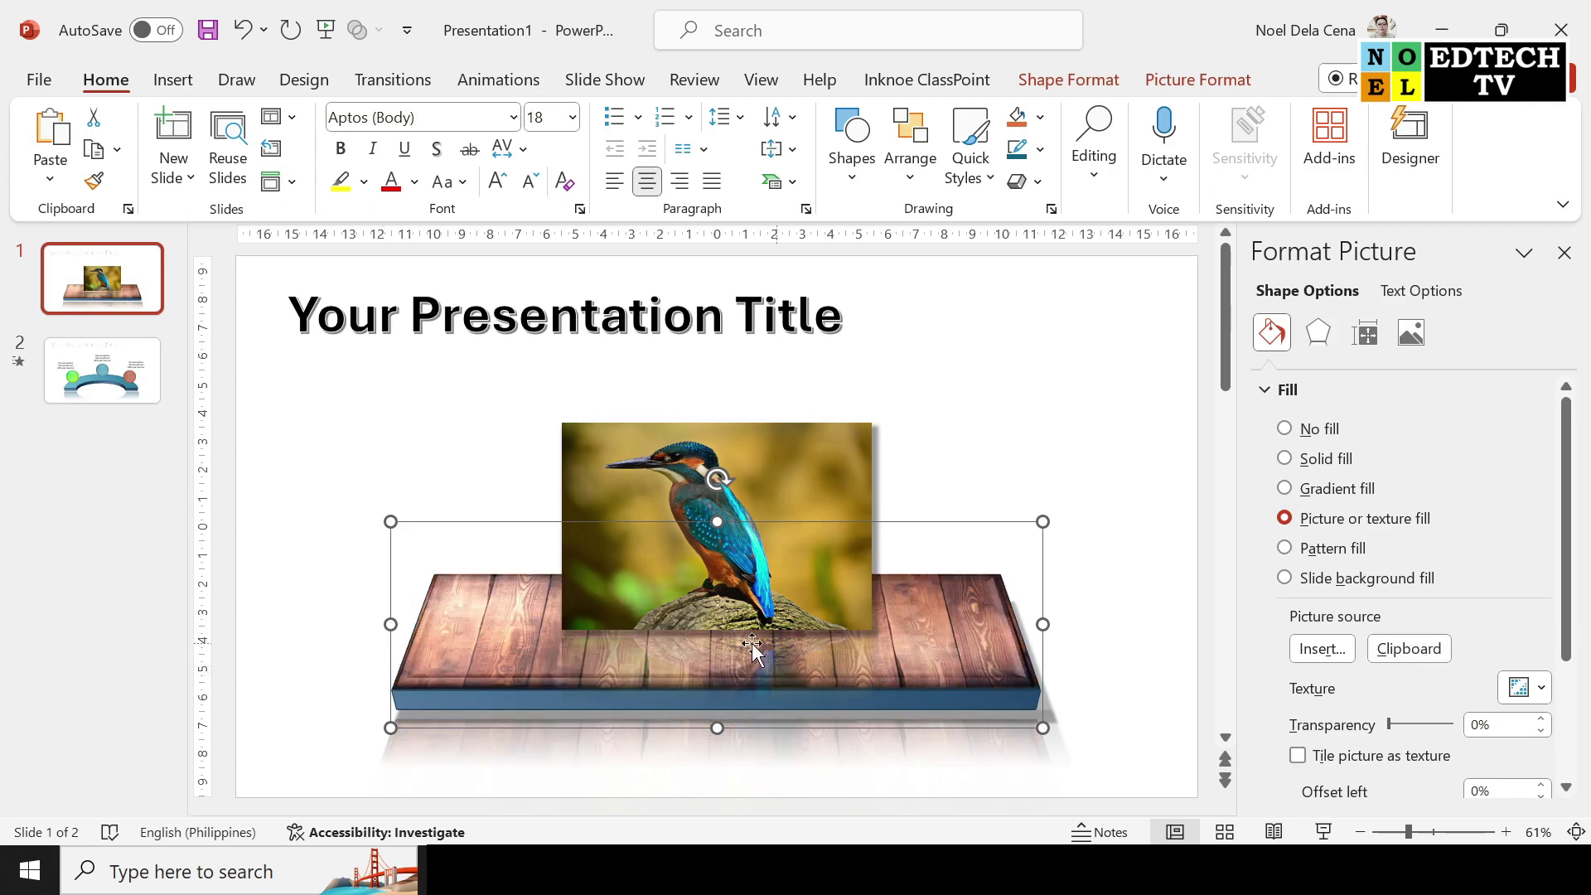
{"action": "left_click", "coordinate": [1062, 426]}
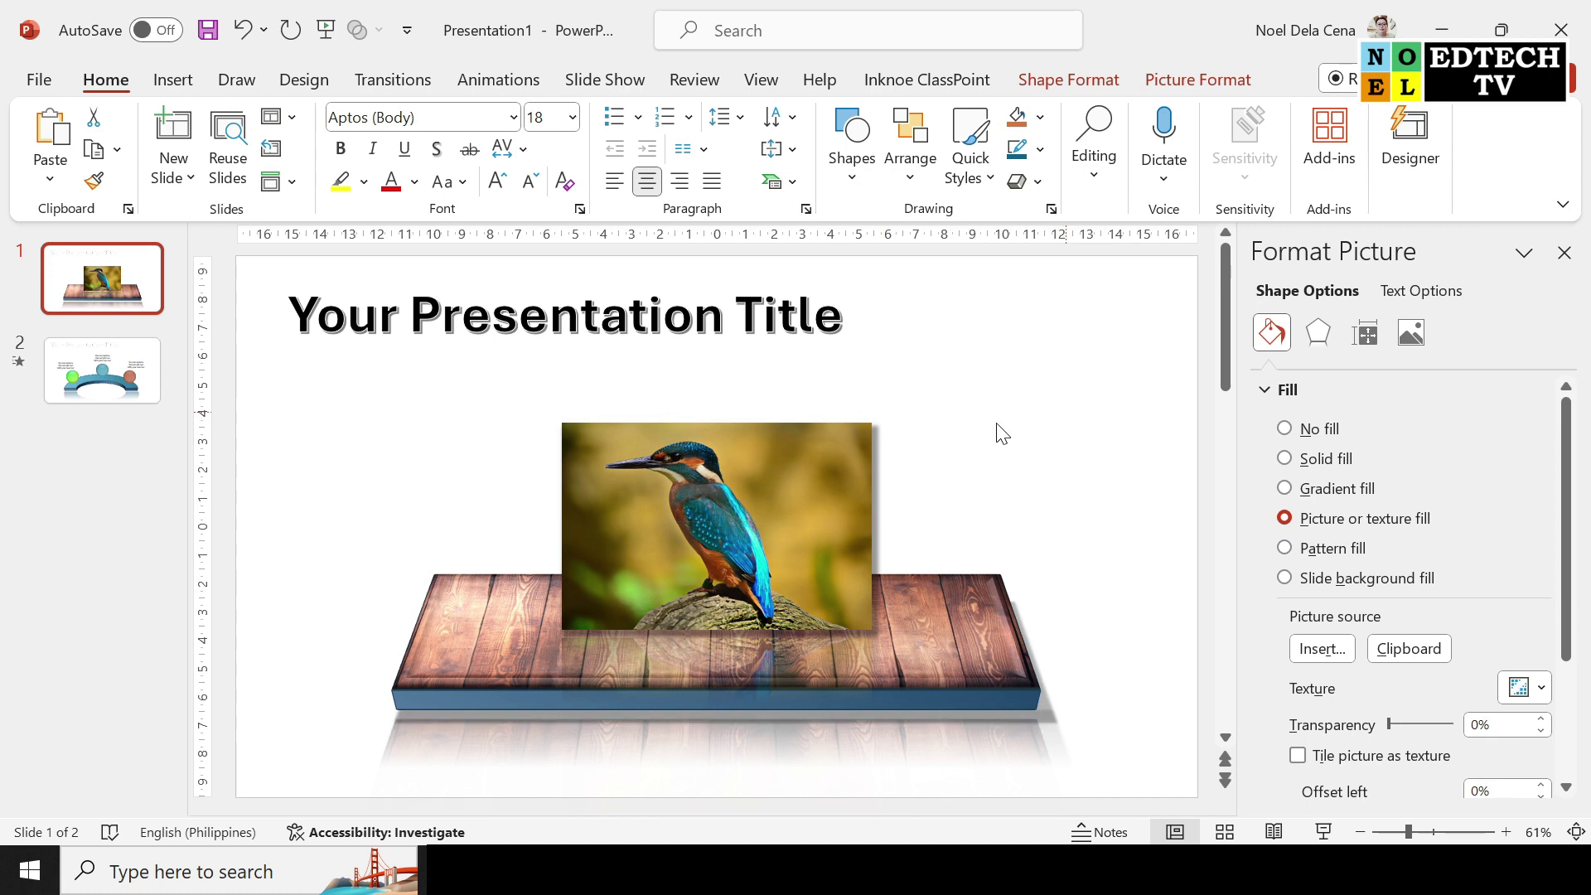
{"action": "left_click", "coordinate": [101, 370]}
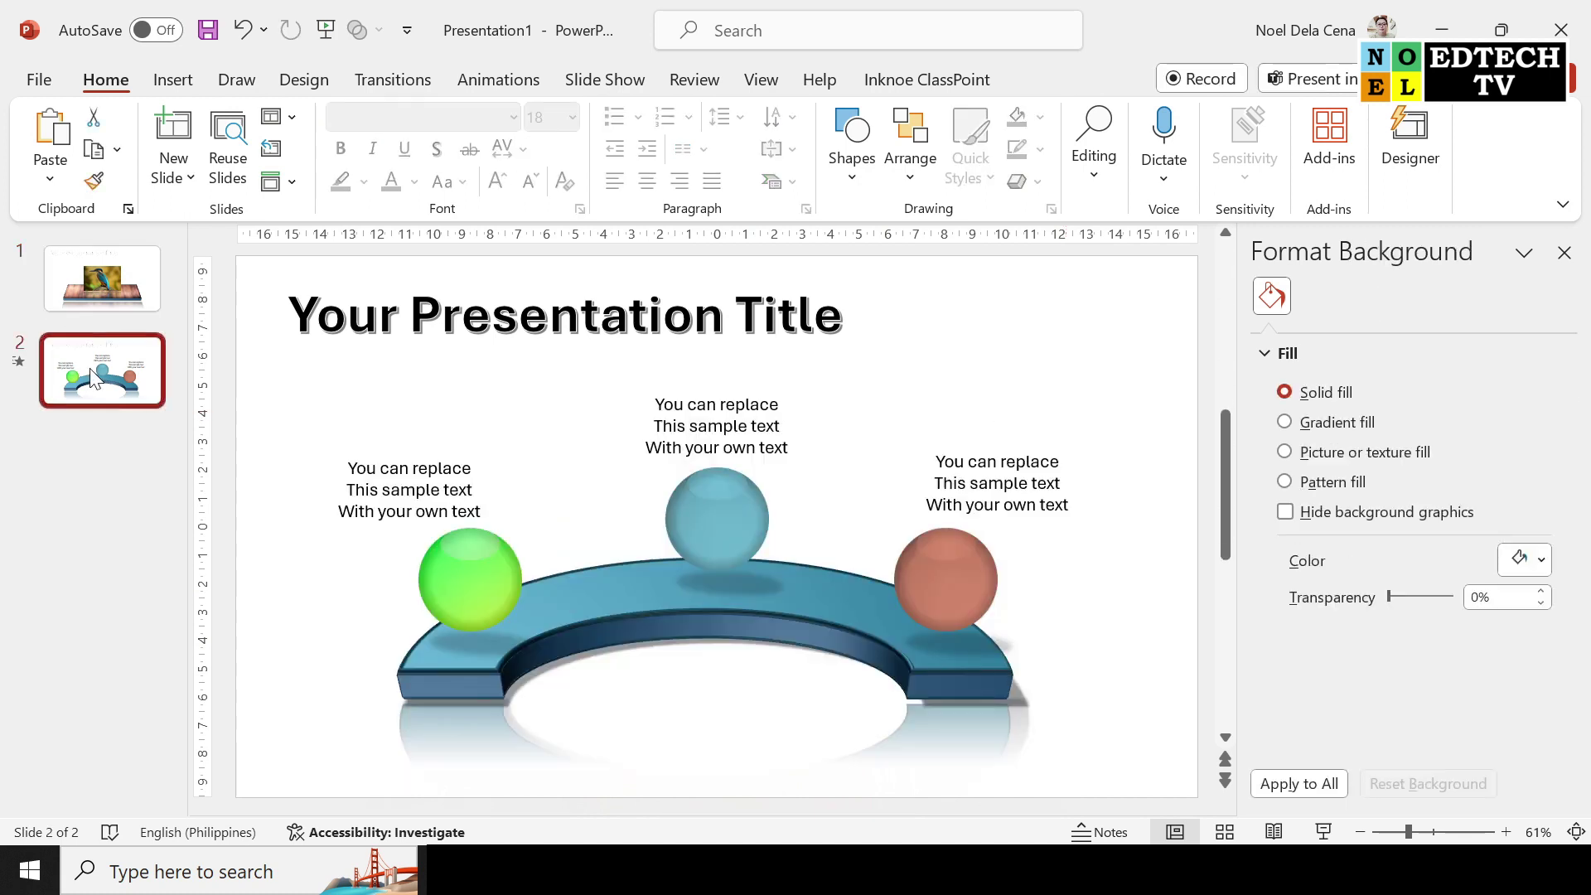
Step: Give the arc beneath the three spheres a light wood texture fill
{"action": "left_click", "coordinate": [789, 607]}
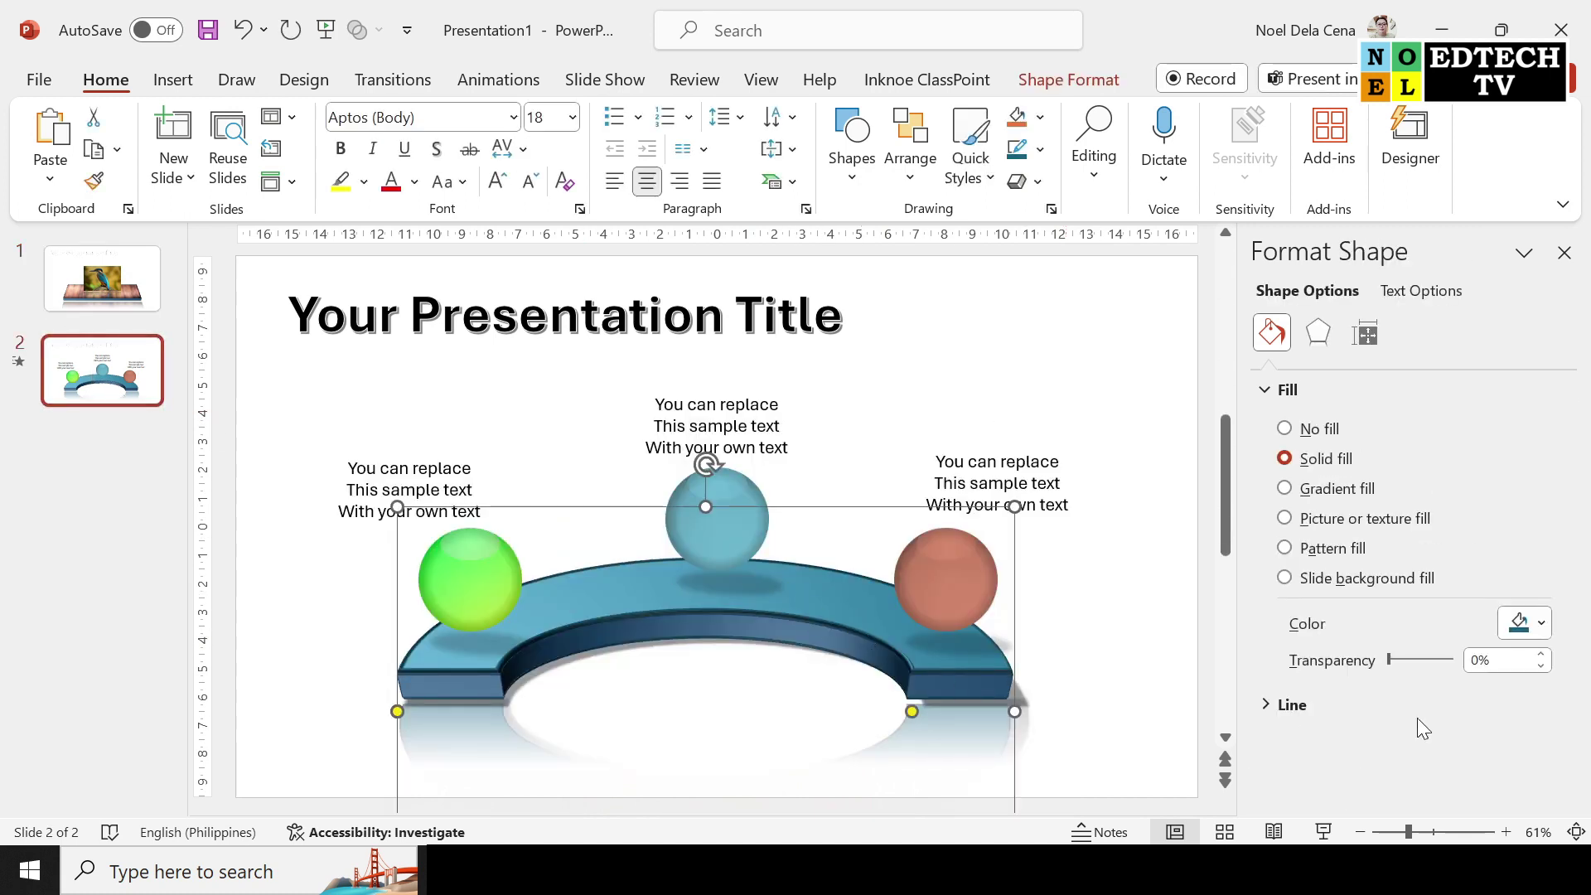
{"action": "left_click", "coordinate": [1297, 519]}
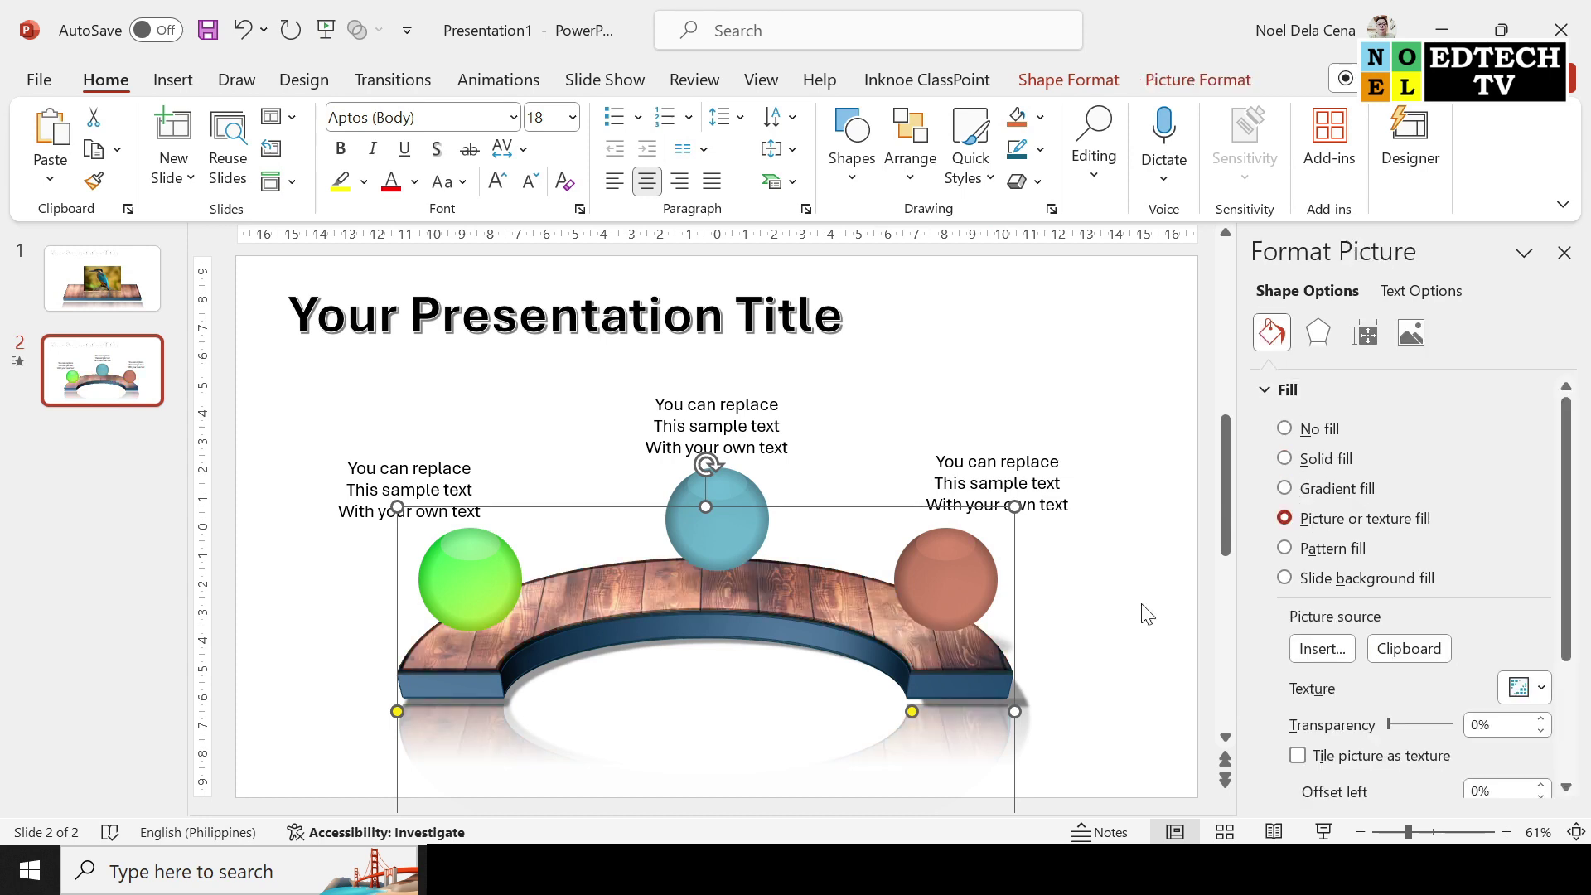
{"action": "left_click", "coordinate": [1423, 658]}
{"action": "left_click", "coordinate": [1539, 688]}
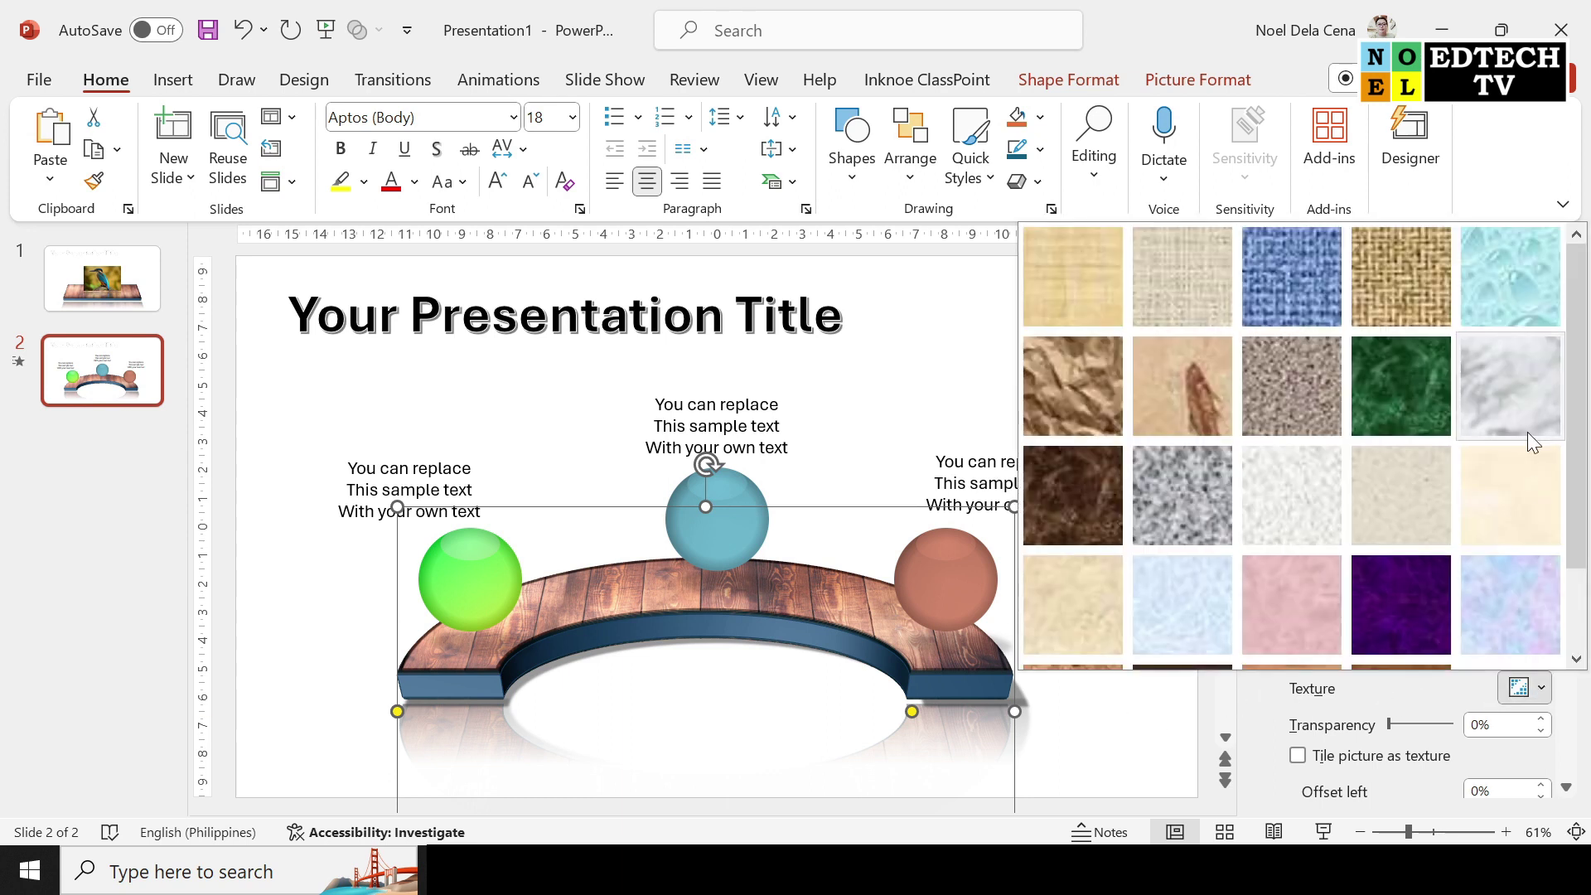
{"action": "scroll", "coordinate": [1454, 506], "scroll_direction": "down", "scroll_amount": 1}
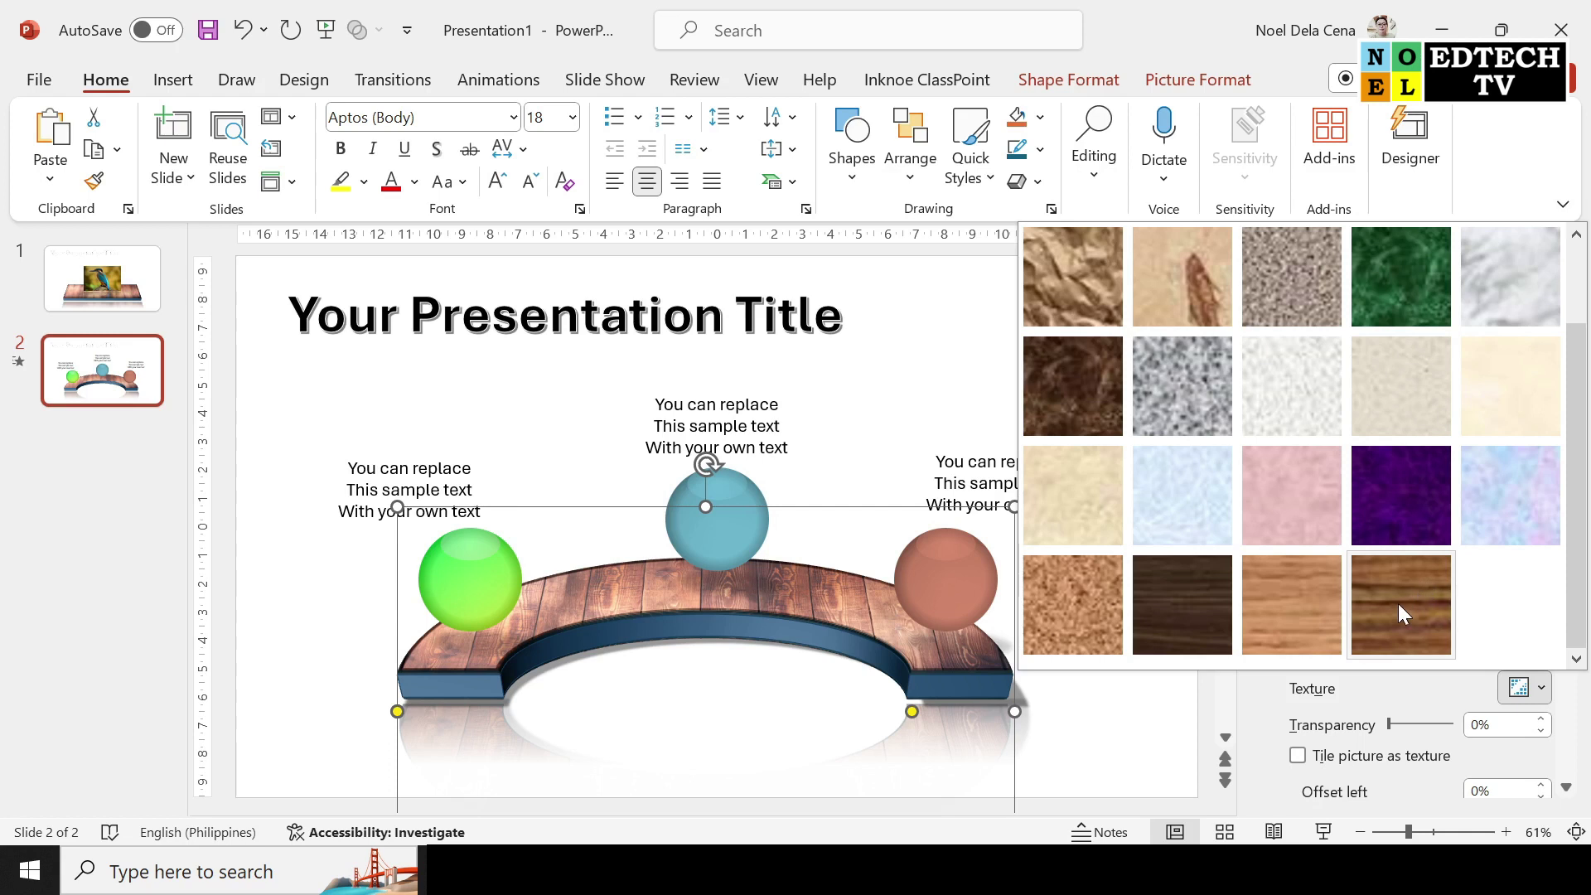
{"action": "left_click", "coordinate": [1300, 620]}
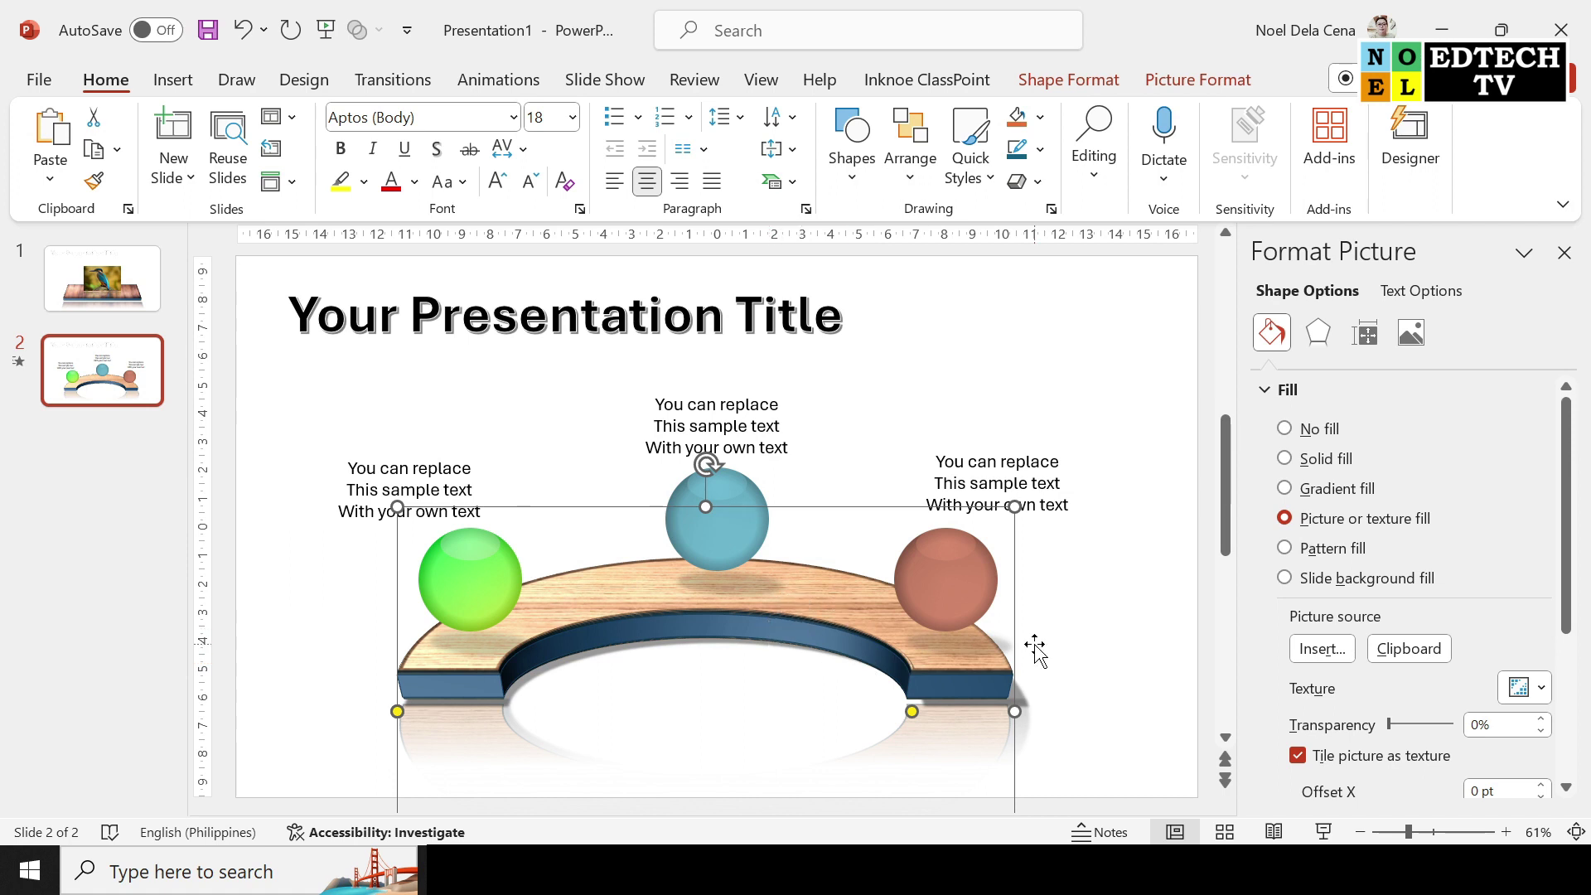
{"action": "left_click", "coordinate": [1114, 655]}
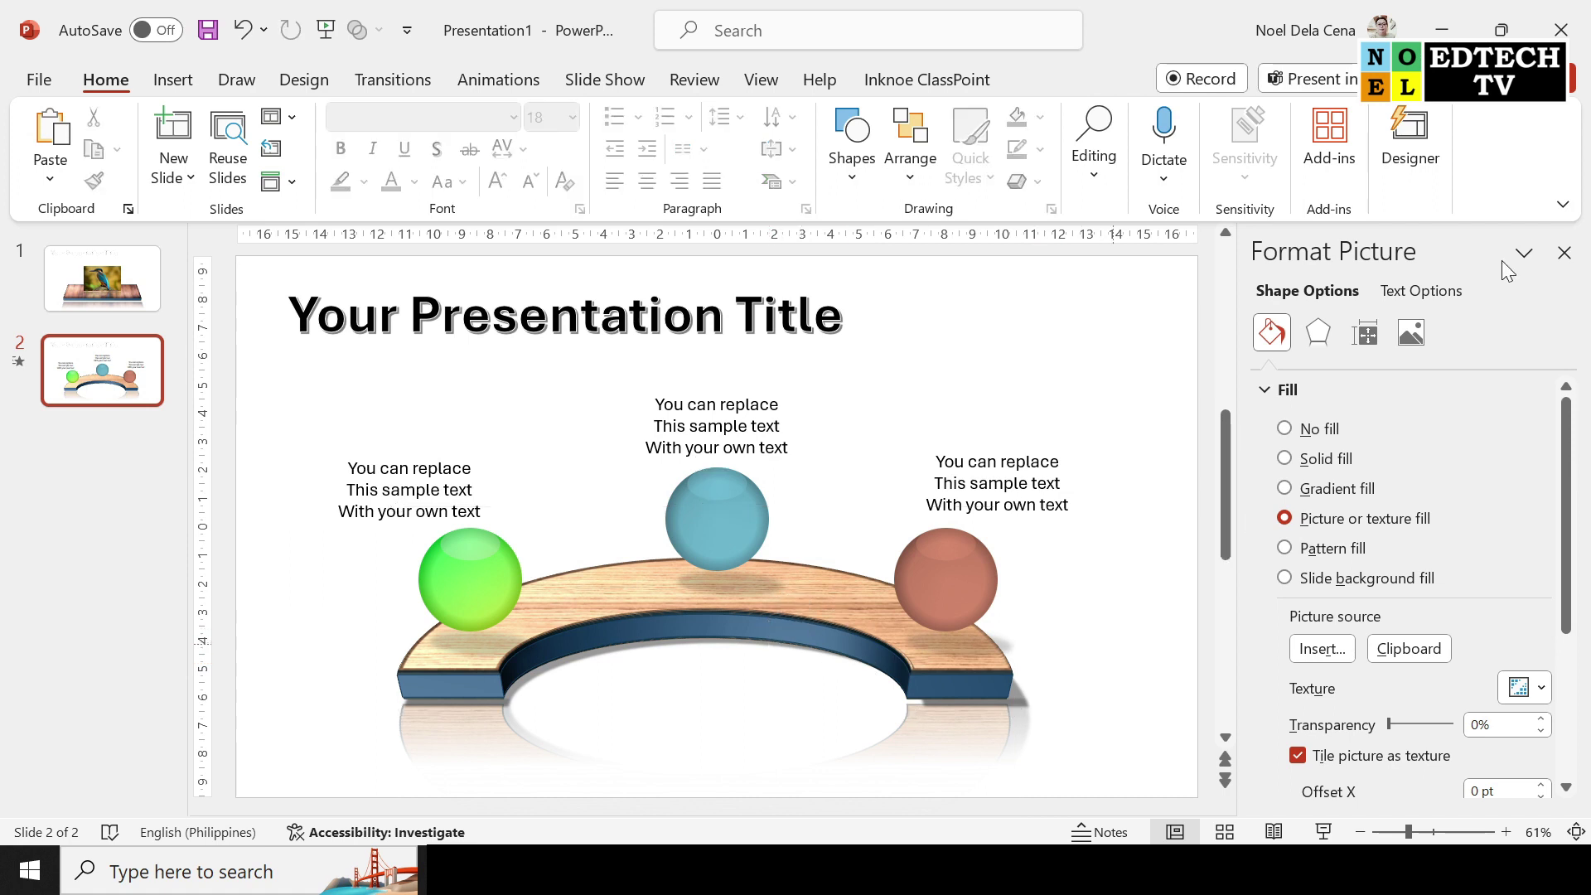
Step: Close the Format Background pane and start the slide show from slide 2 with Shift+F5
{"action": "left_click", "coordinate": [1562, 264]}
{"action": "key", "text": "shift+F5"}
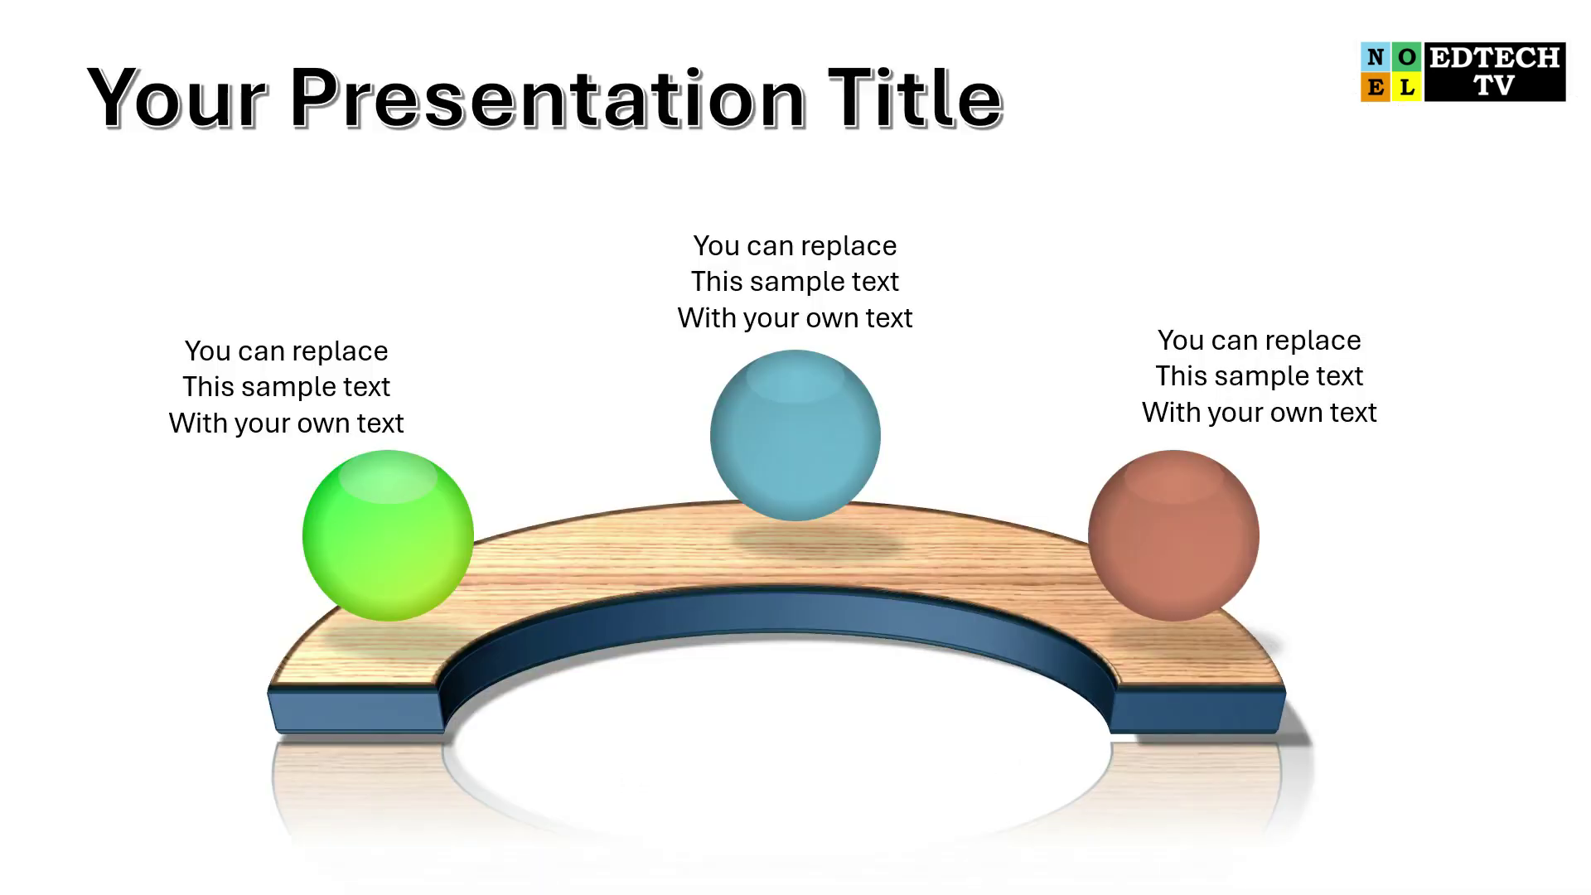